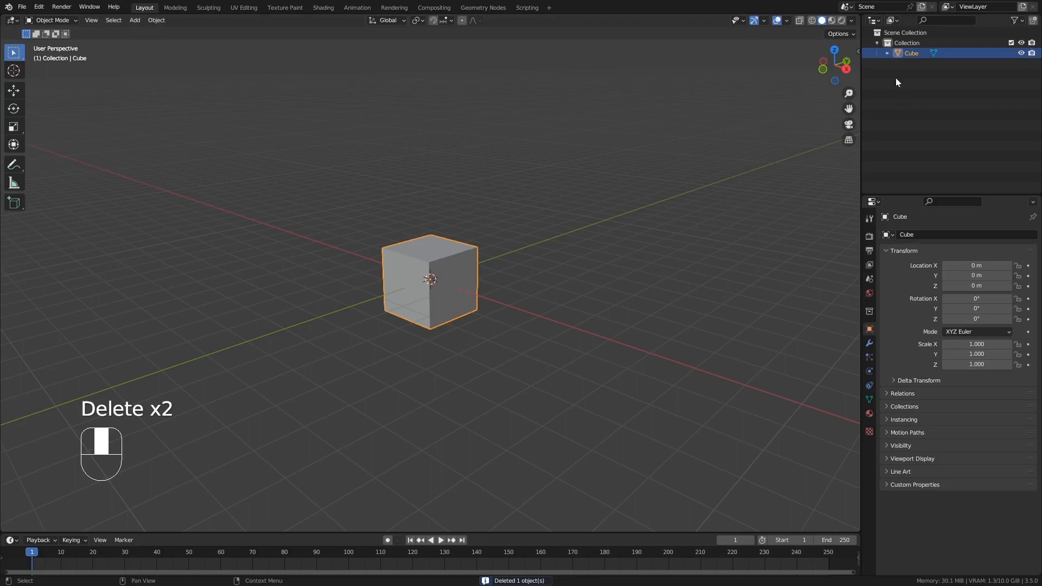
Move the cube up 1 m along Z in the front view so its base rests on the ground grid.
scroll(437, 258, up, 4)
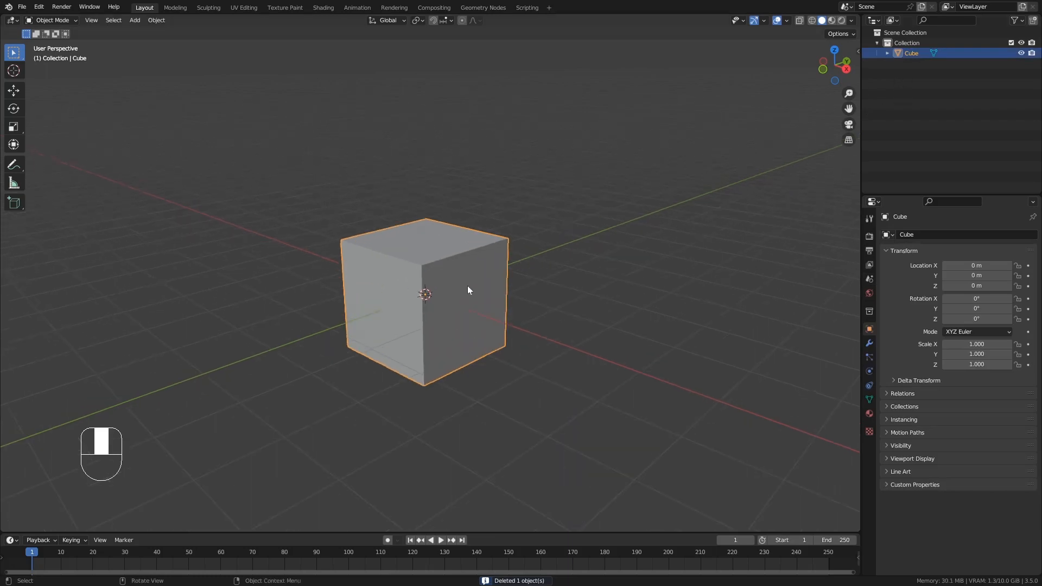
middle_drag(467, 286, 499, 265)
key(KP_1)
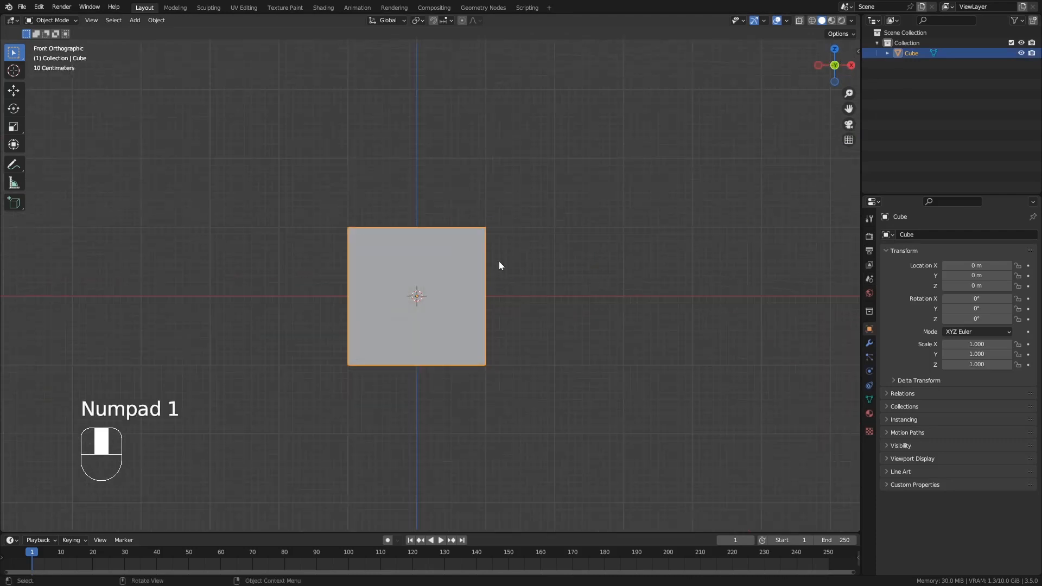
scroll(409, 256, up, 1)
click(15, 73)
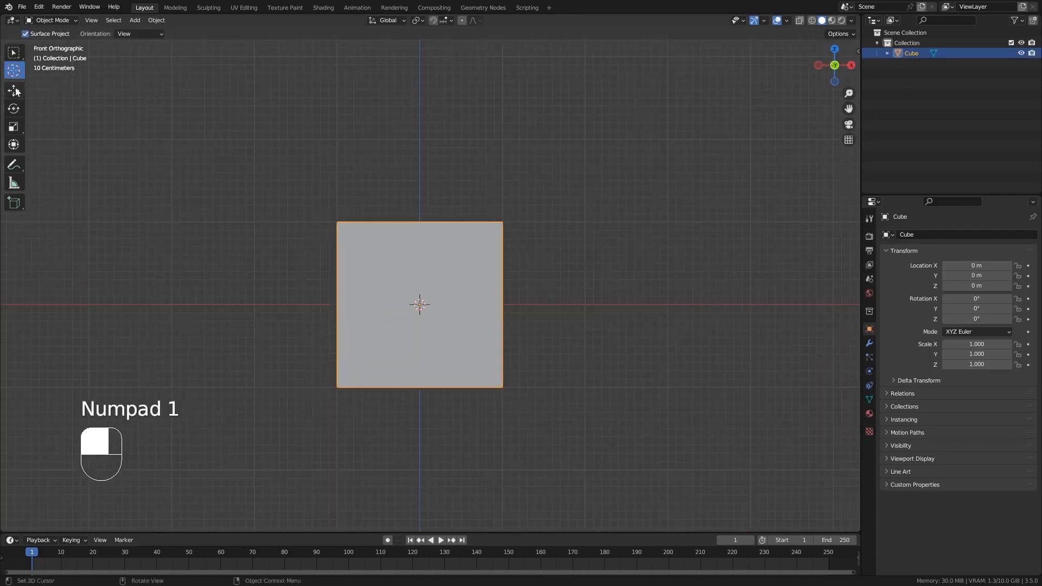
click(15, 91)
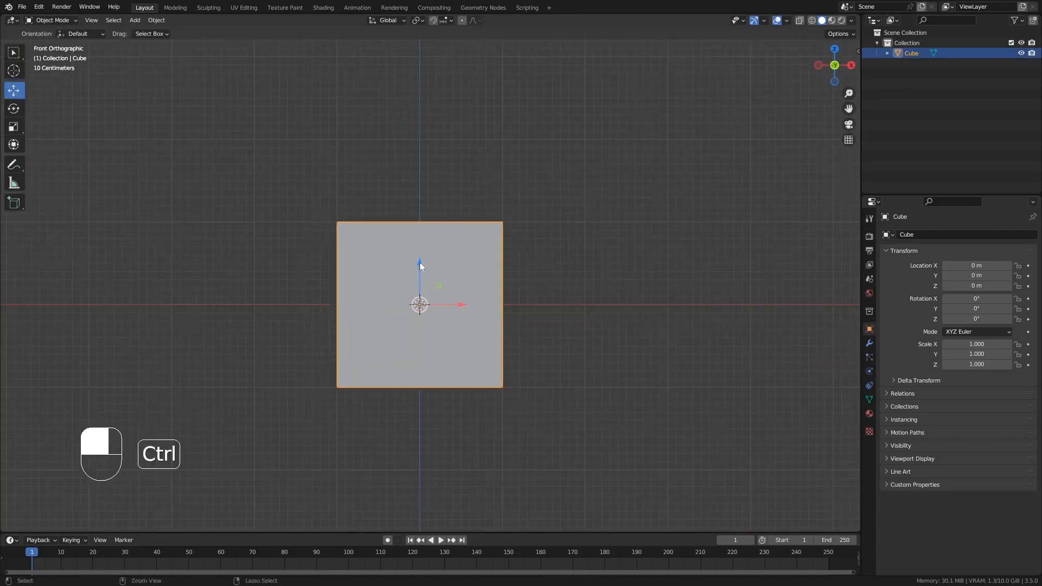
ctrl+drag(419, 262, 418, 176)
Move the cube 1 m along the positive Y axis.
middle_drag(418, 177, 434, 251)
ctrl+drag(456, 213, 519, 193)
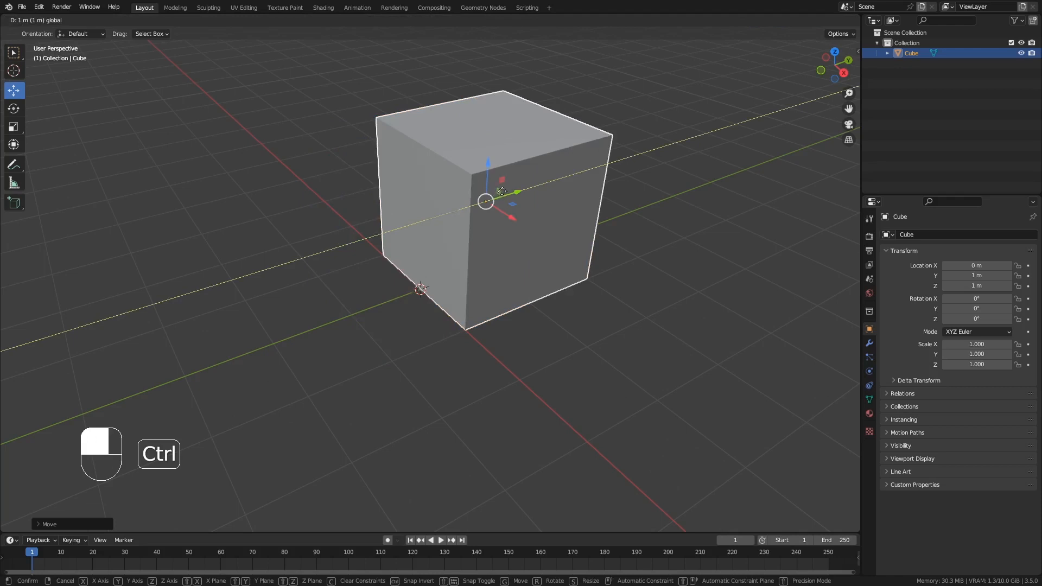
middle_drag(470, 329, 516, 309)
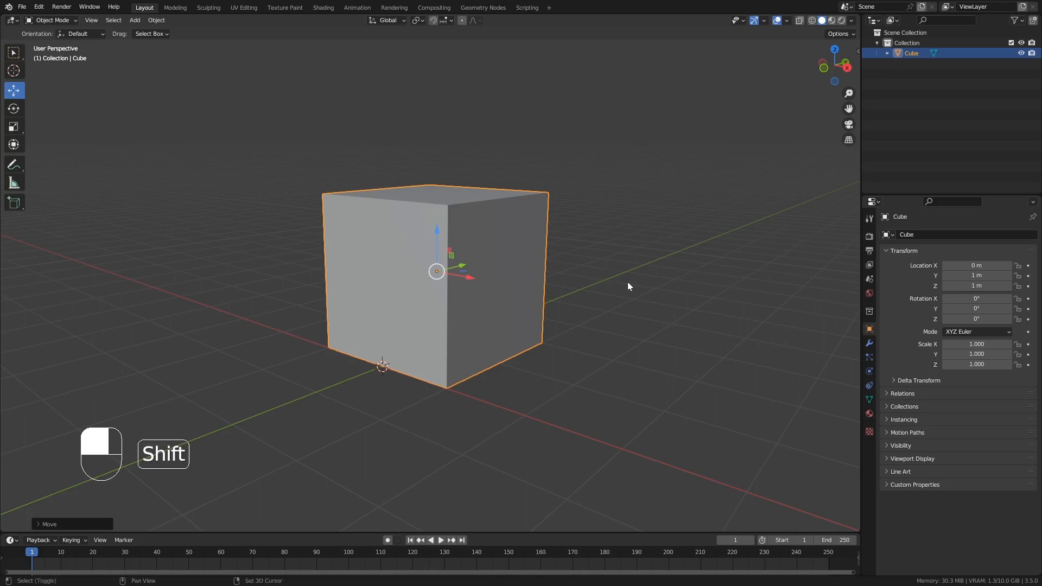
shift+middle_drag(627, 286, 591, 311)
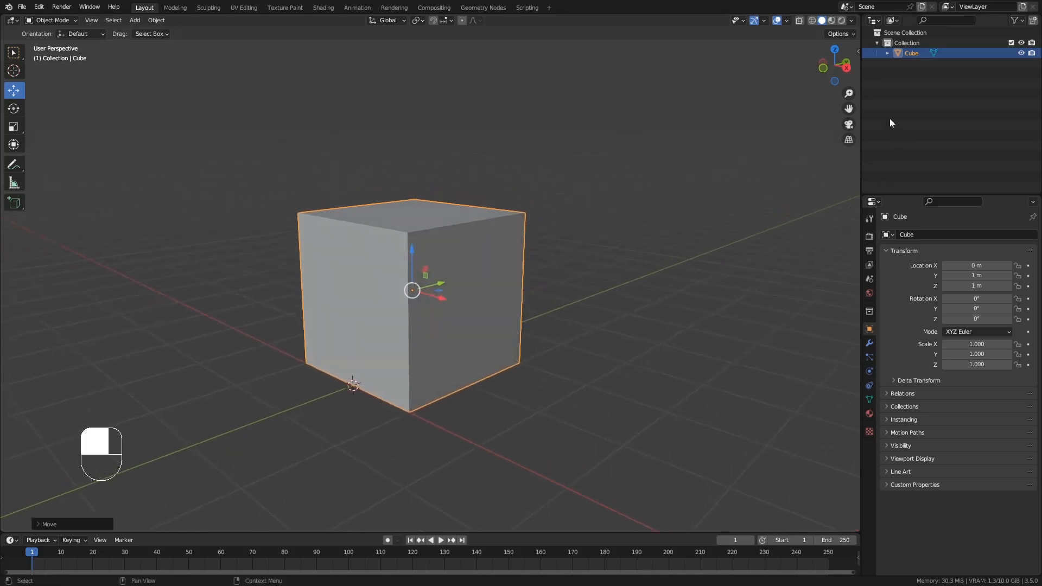
Rename the collection that contains the cube as "Farbik Gebäude".
double_click(912, 43)
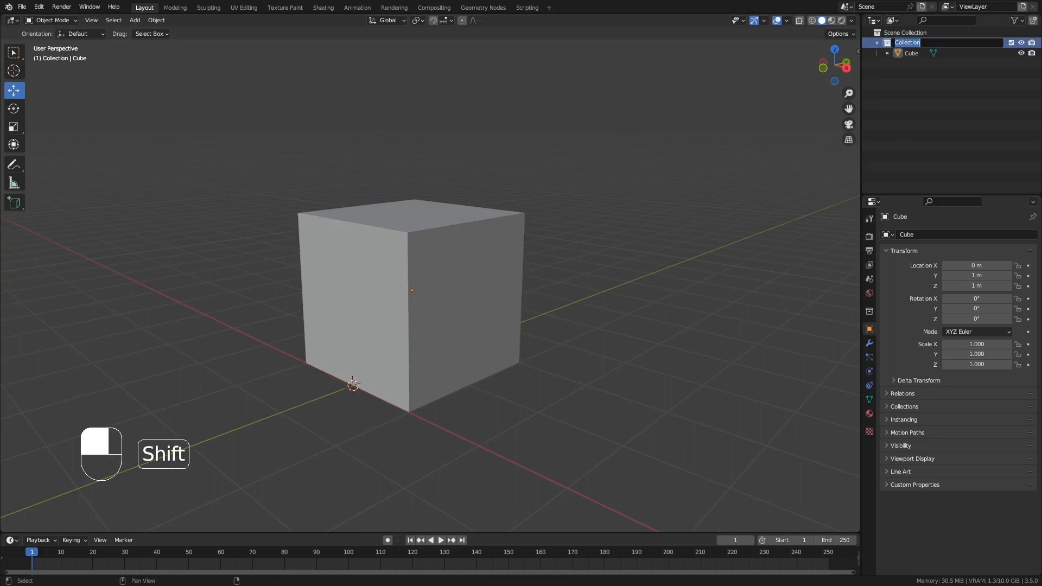
text(Farbik)
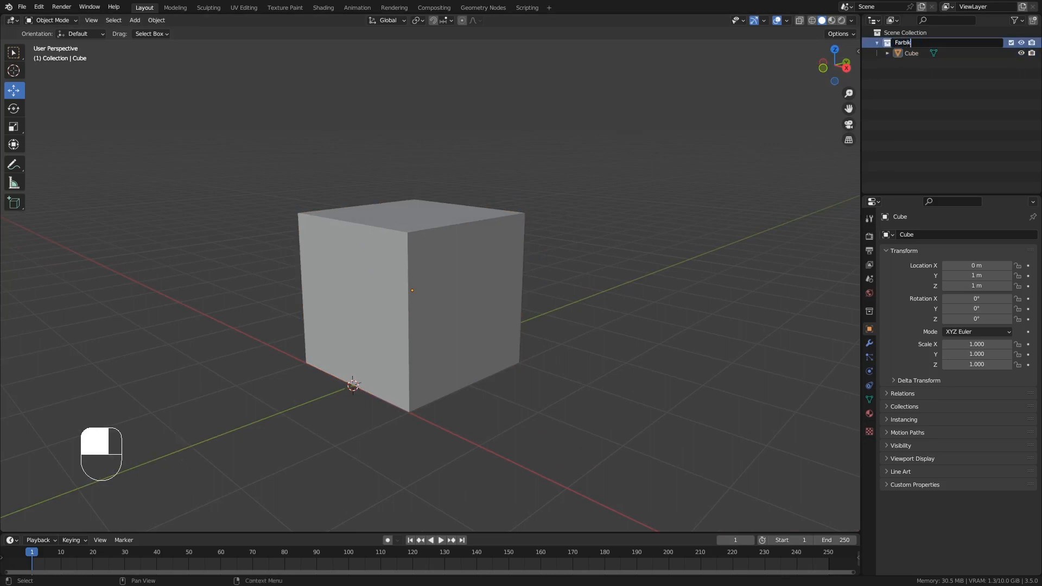
text( G)
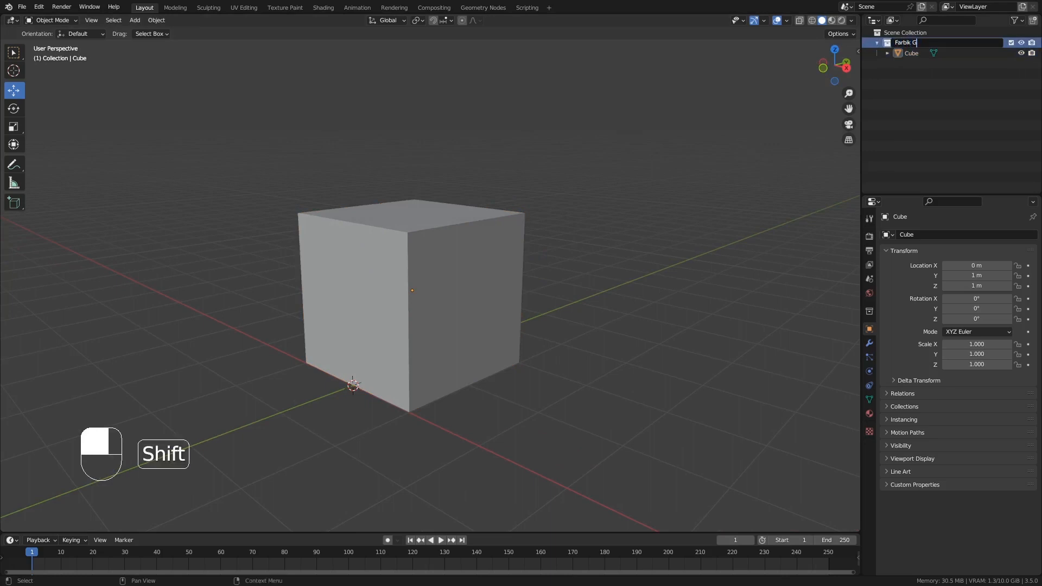
text(ebäude)
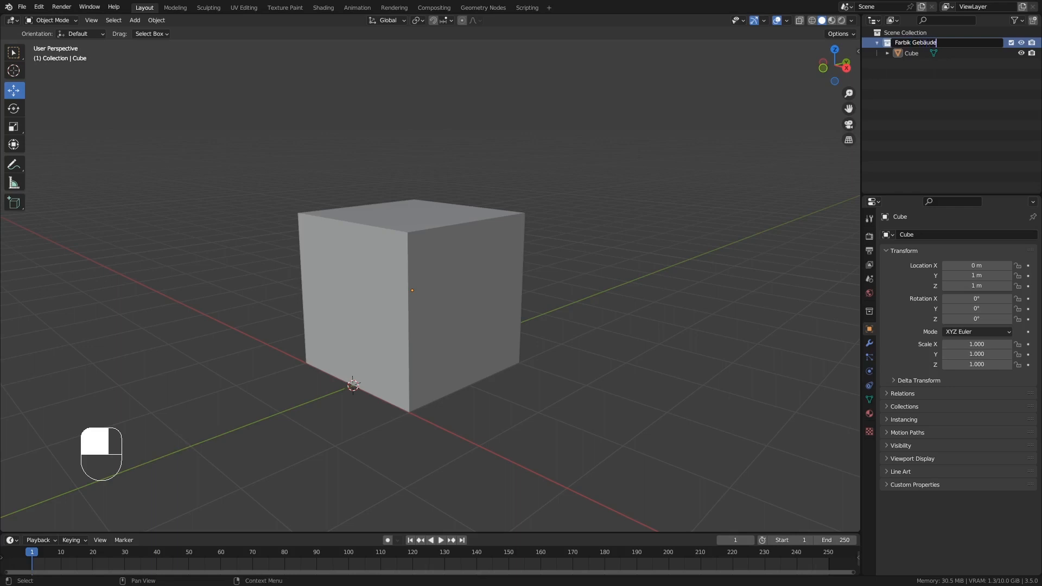
key(Return)
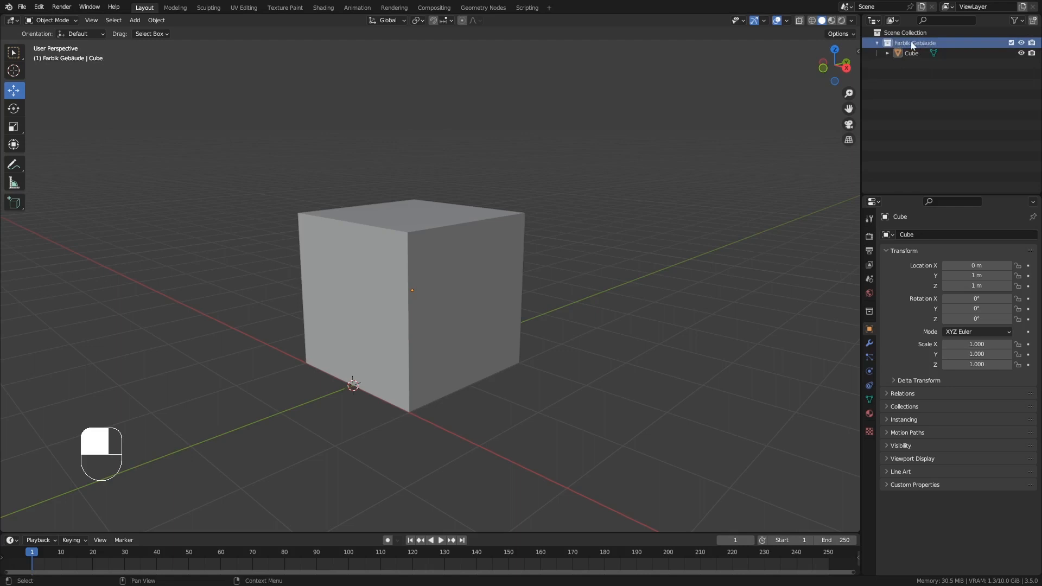
Add three new child collections inside the Farbik Gebäude collection.
right_click(916, 42)
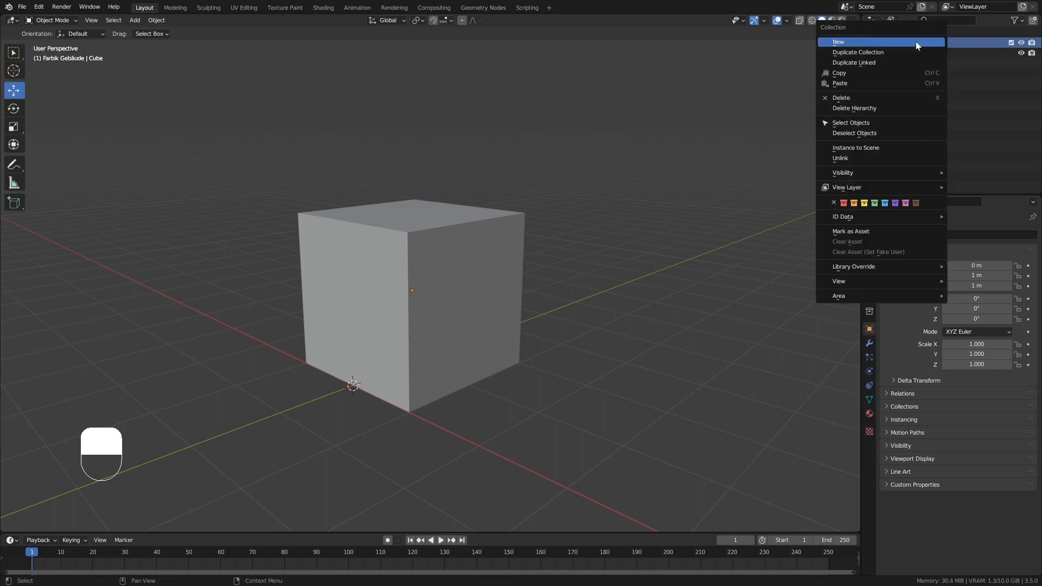
click(916, 42)
right_click(916, 42)
click(916, 41)
right_click(917, 42)
click(916, 42)
Rename the first child collection, Farbik Gebäude 1, as "Wände".
click(925, 53)
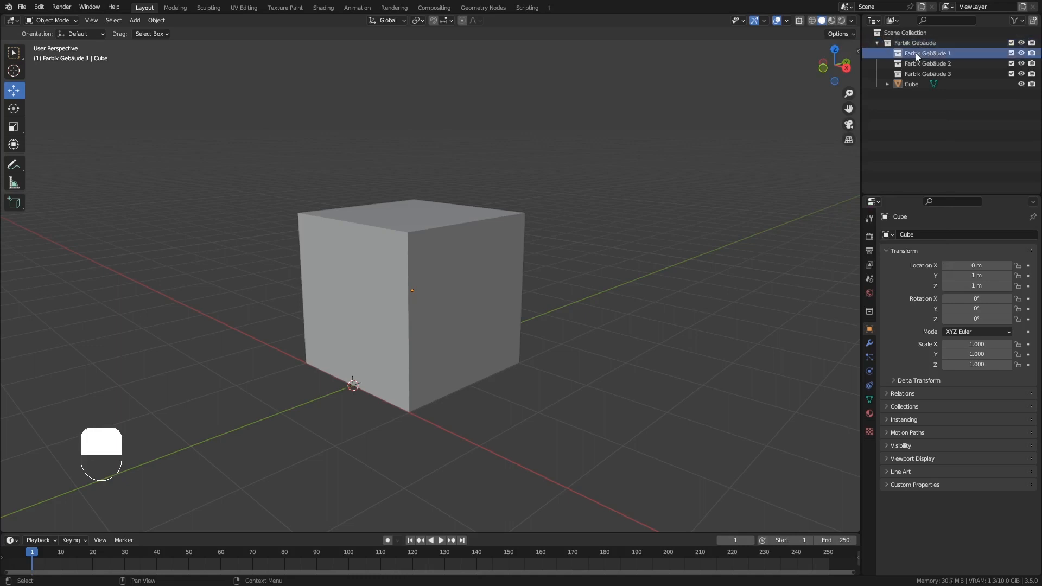
double_click(924, 54)
text(Wände)
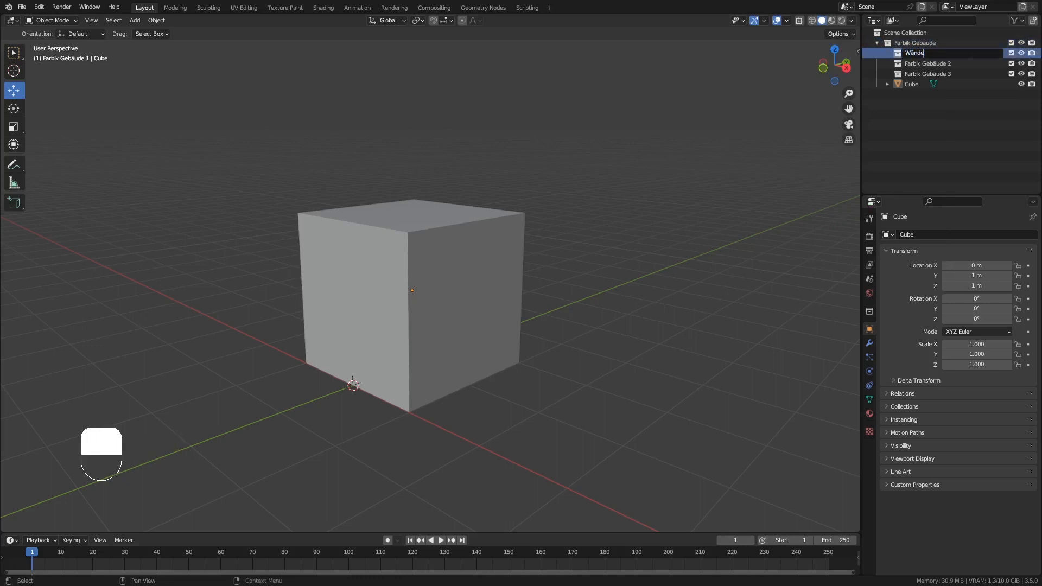
key(Return)
Rename the second child collection, Farbik Gebäude 2, as "Träger Pfosten".
double_click(924, 65)
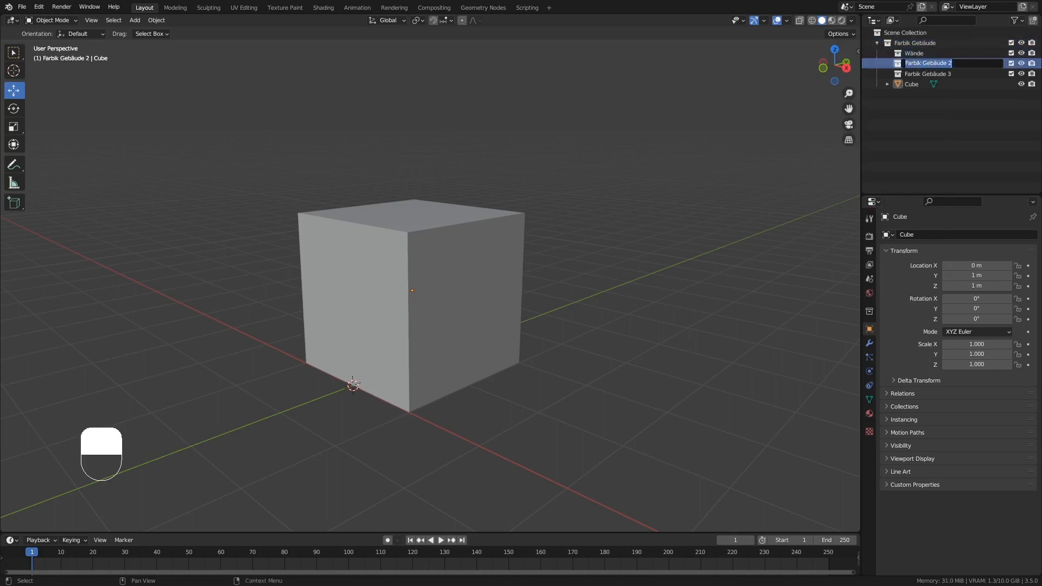
text(Träger Pfosten)
key(Return)
Rename the third child collection, Farbik Gebäude 3, as "Dach".
click(929, 73)
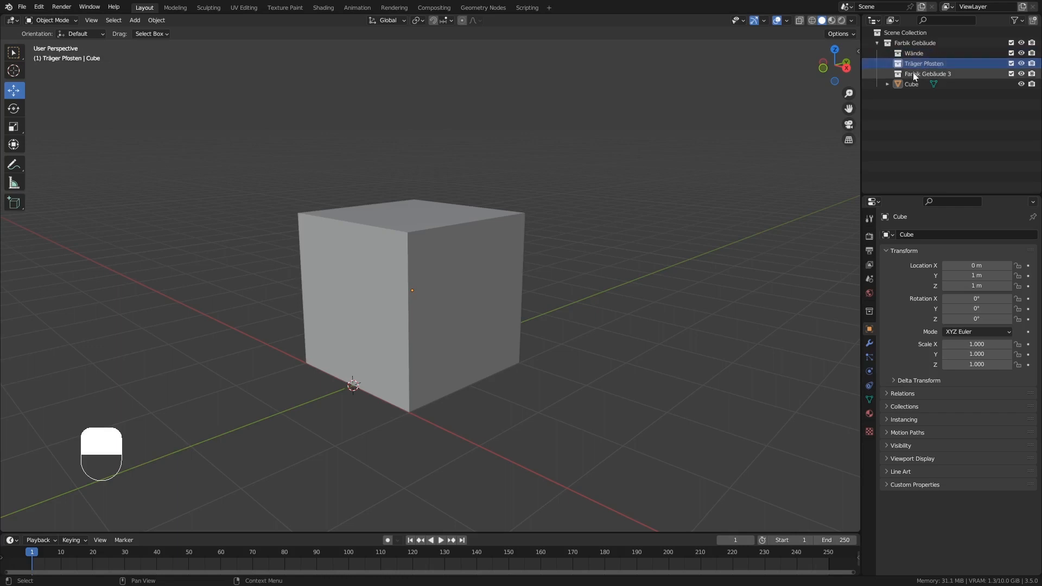
double_click(929, 73)
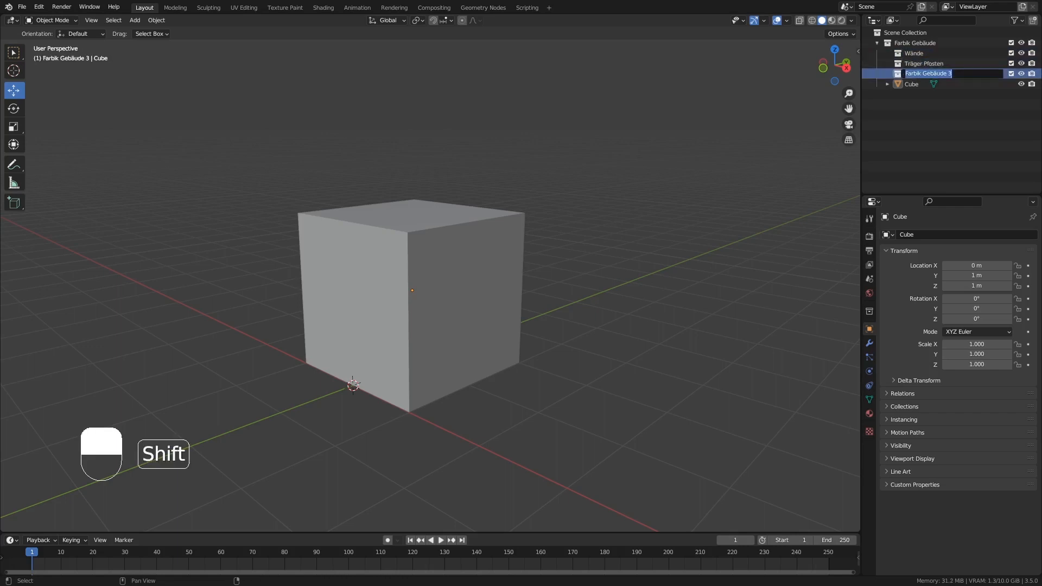
text(Dach)
key(Return)
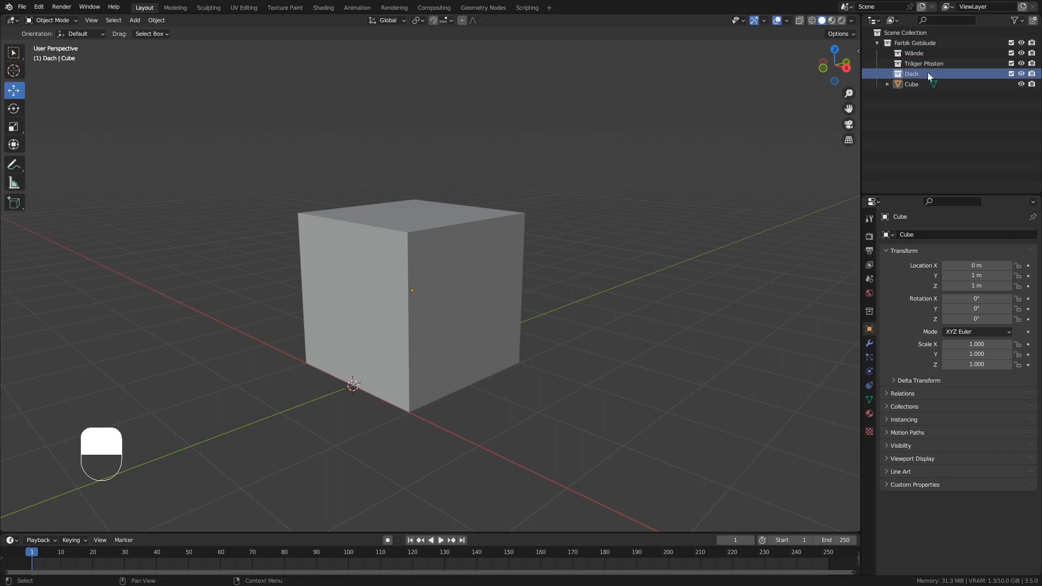
Move the Cube object into the Wände collection.
click(908, 84)
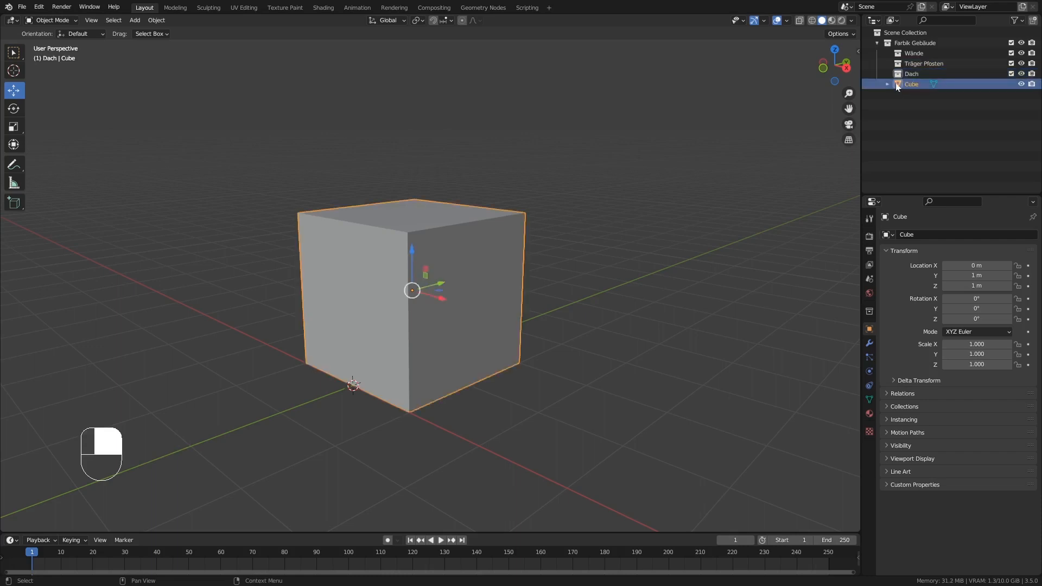
drag(904, 83, 917, 48)
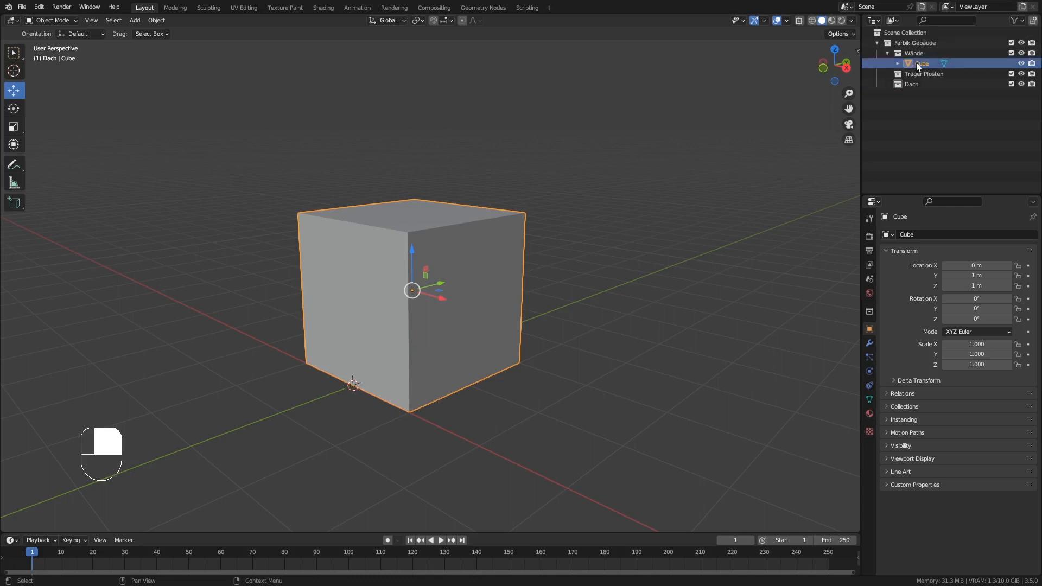
mouse_move(411, 245)
middle_down()
mouse_move(414, 259)
mouse_move(415, 247)
mouse_move(406, 249)
middle_up()
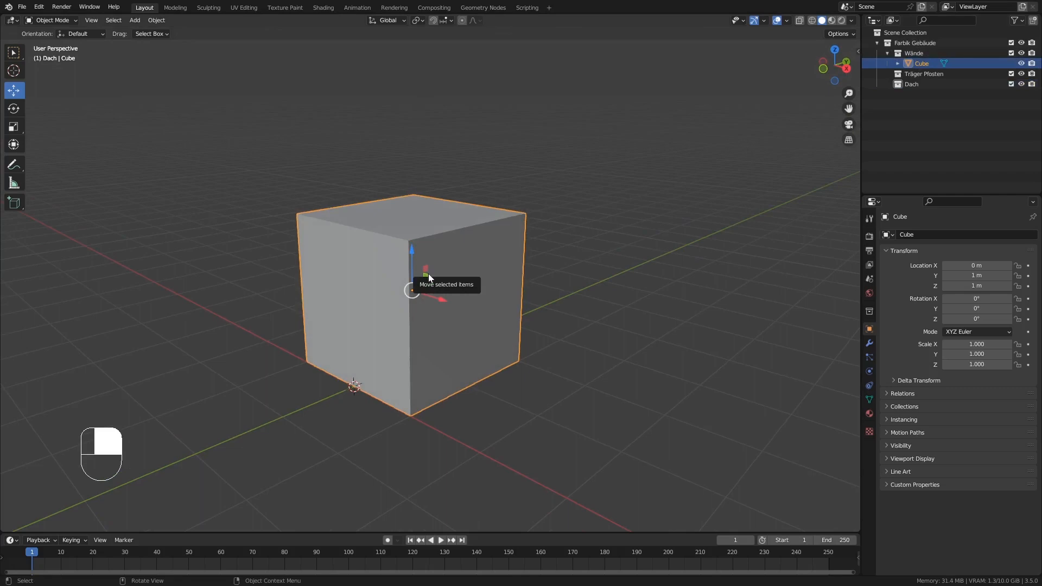
middle_drag(434, 265, 455, 278)
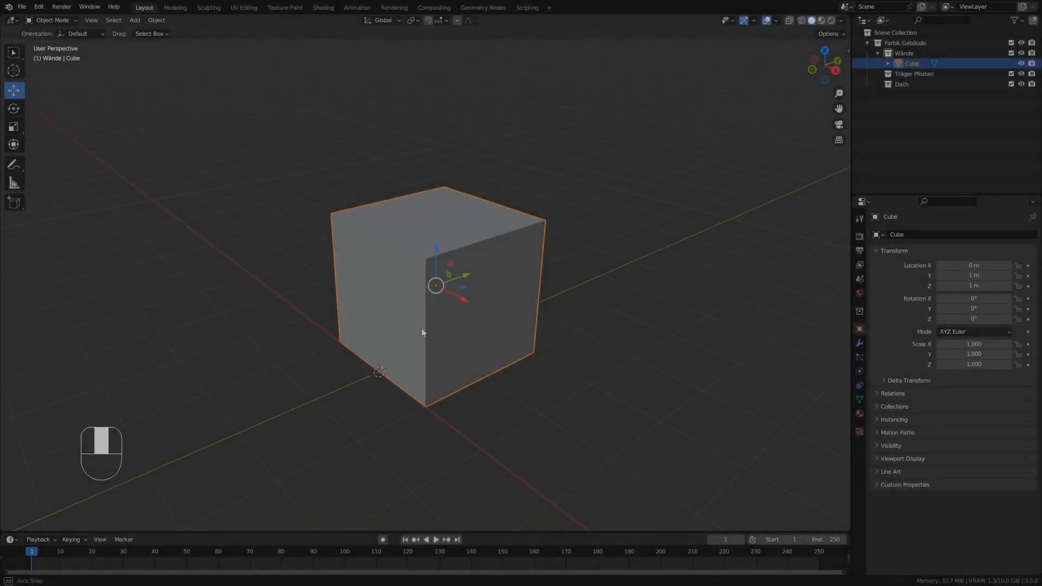
In Edit Mode, scale the whole cube mesh along X to about 0.2, forming a thin slab.
middle_drag(441, 289, 480, 313)
key(Tab)
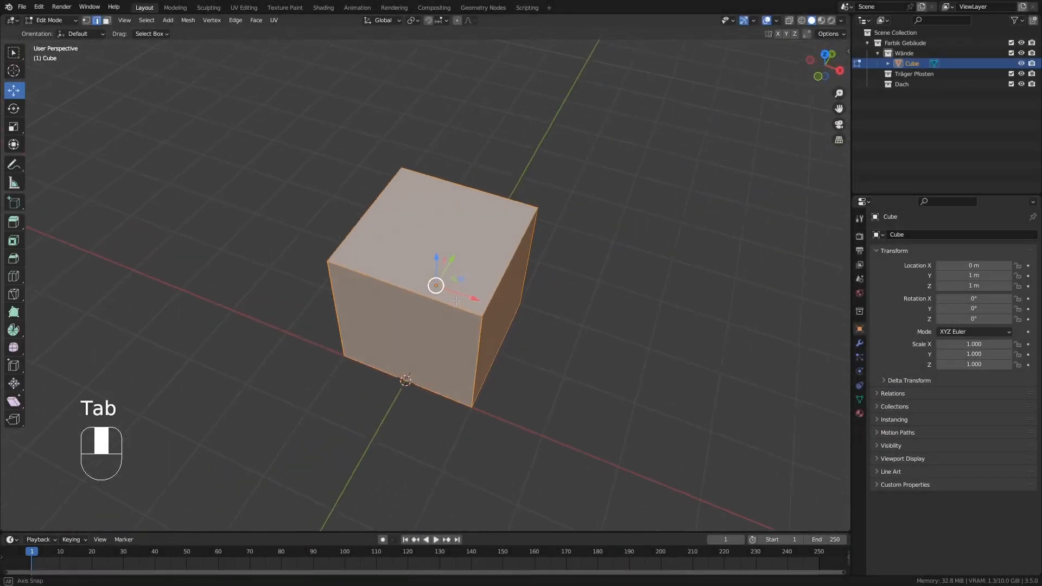
key(KP_7)
scroll(480, 312, up, 4)
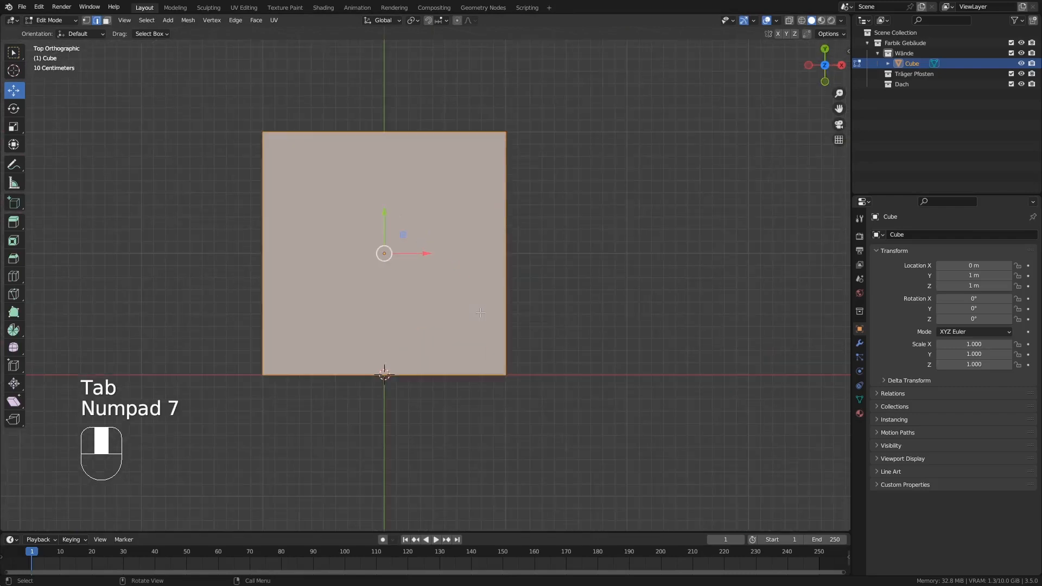
shift+middle_drag(515, 269, 617, 323)
key(s)
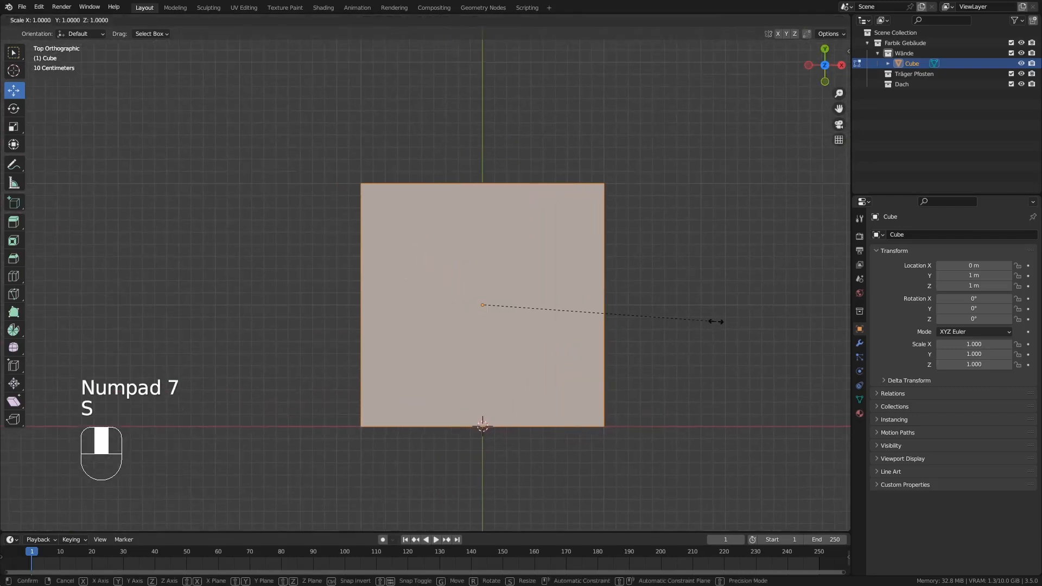
key(x)
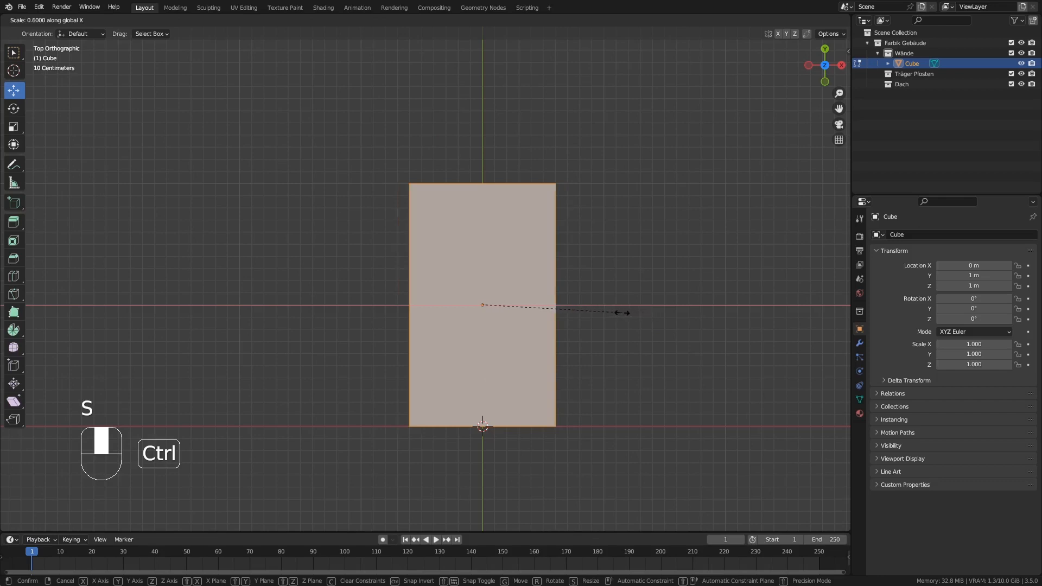
click(526, 306)
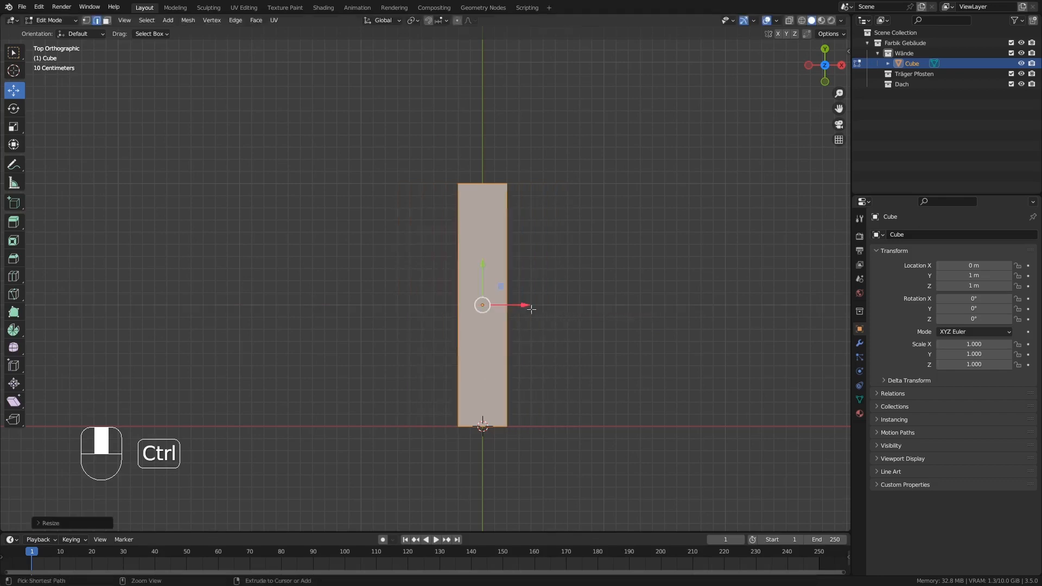
In face selection mode, move the slab's end face on the positive Y side about 1.5 m inward, leaving it about 0.5 m long.
middle_drag(541, 333, 521, 261)
shift+middle_drag(442, 81, 464, 140)
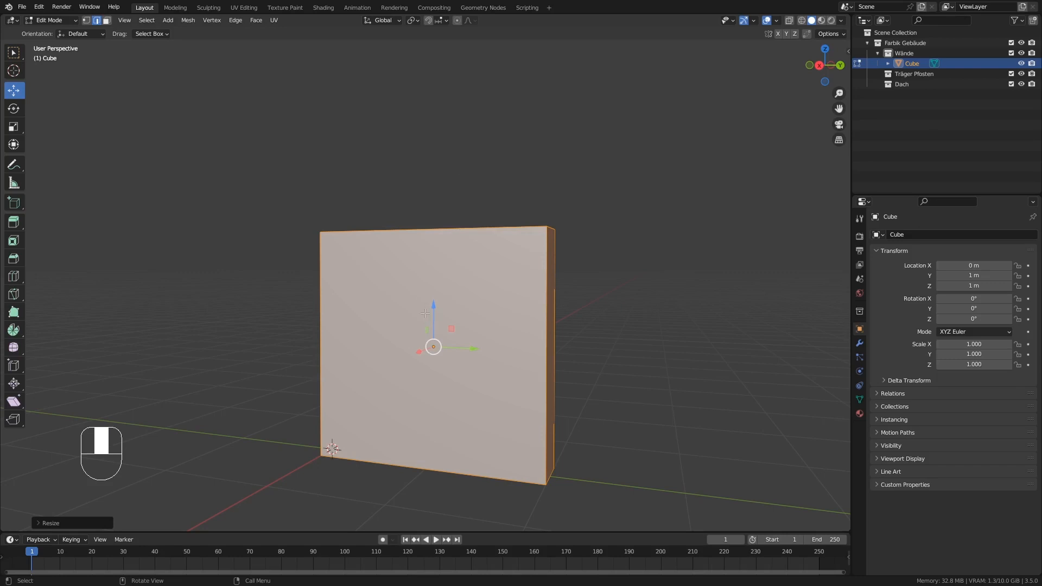
middle_drag(425, 314, 449, 307)
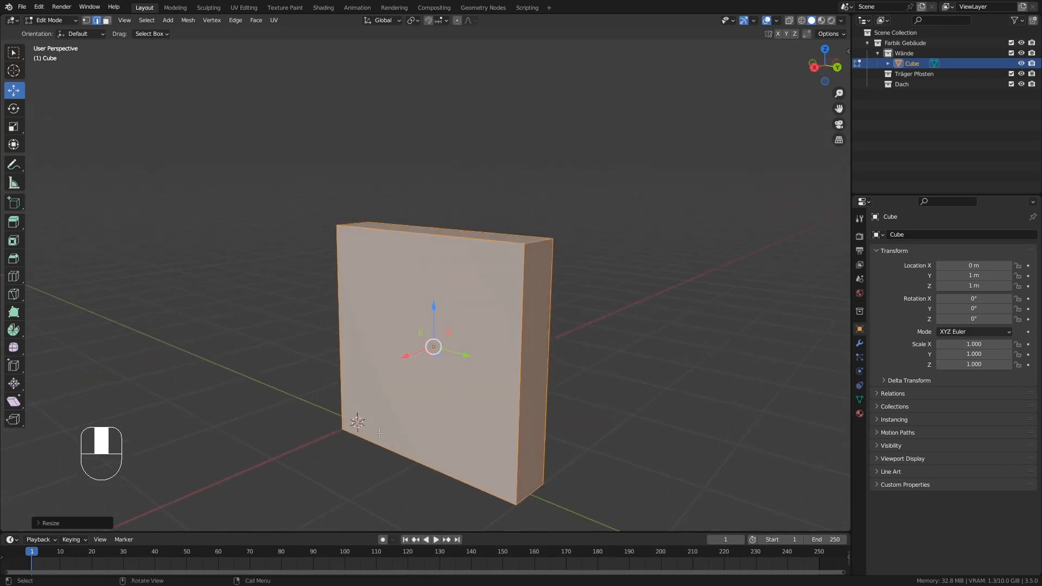
click(547, 419)
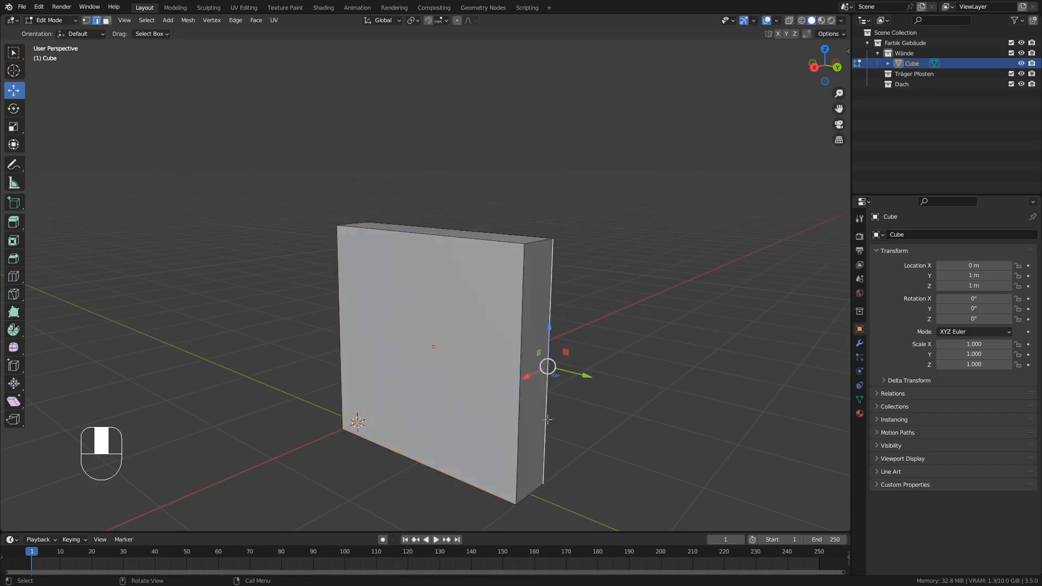
middle_drag(545, 428, 540, 430)
click(107, 20)
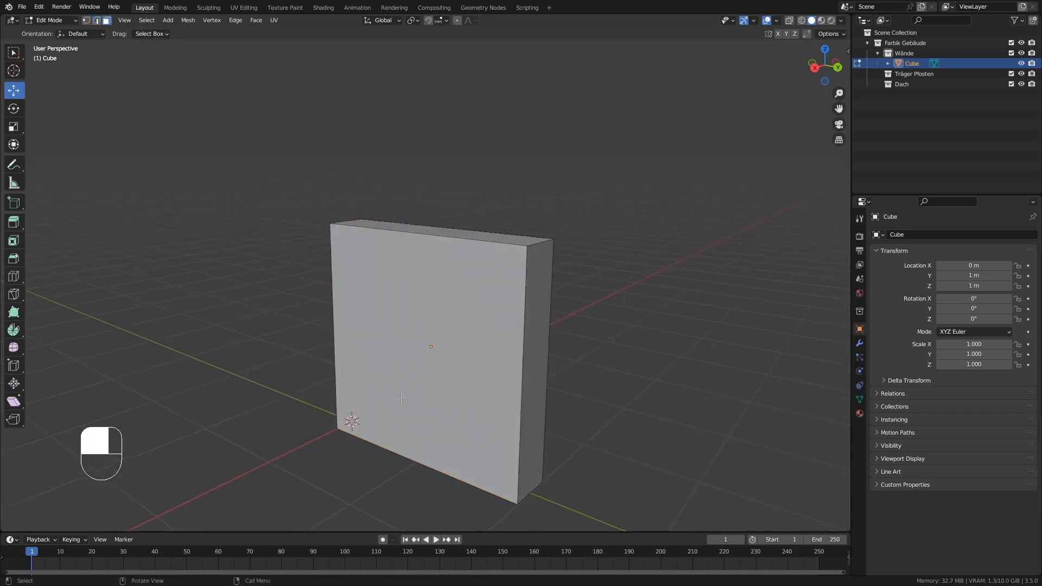
click(540, 365)
key(KP_3)
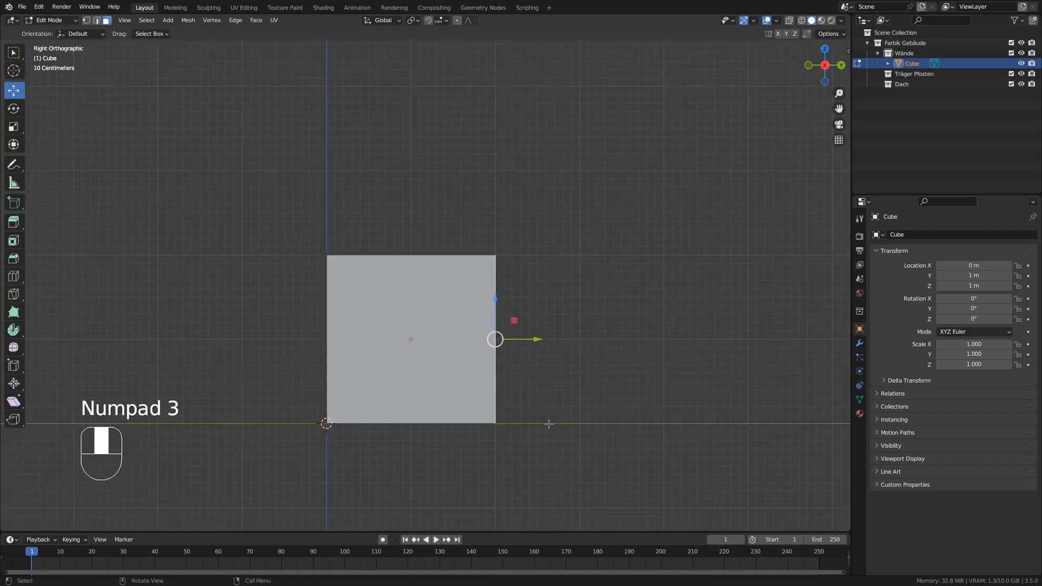
scroll(548, 424, up, 5)
shift+middle_drag(529, 456, 584, 455)
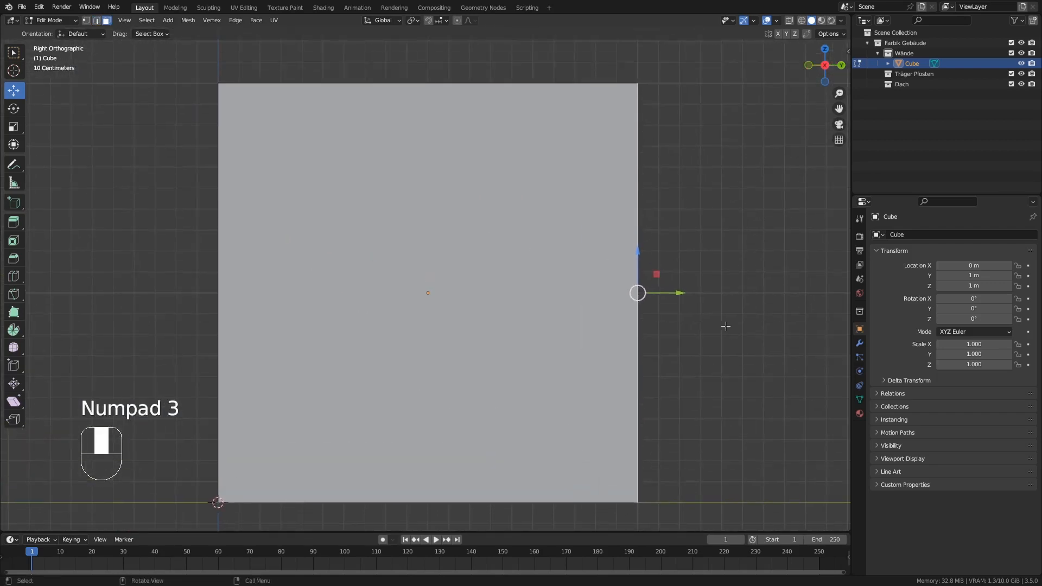
ctrl+drag(665, 296, 361, 316)
scroll(340, 324, down, 2)
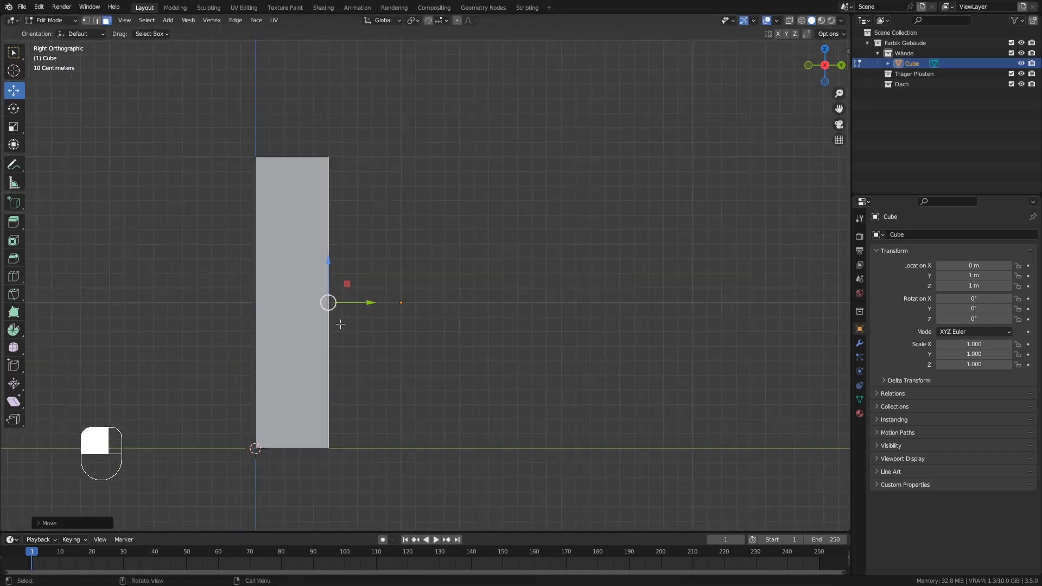
middle_drag(344, 314, 341, 323)
scroll(341, 324, down, 5)
shift+middle_drag(302, 277, 327, 325)
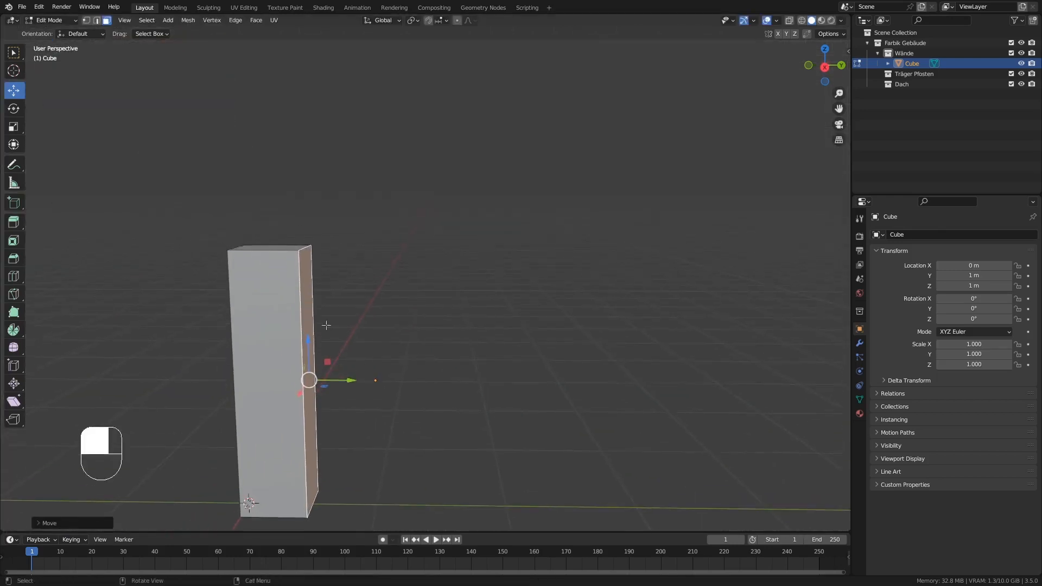
Lower the block's top face about 1.5 m along Z, leaving the block about 0.5 m high.
click(265, 252)
middle_drag(265, 251, 387, 256)
key(KP_3)
scroll(384, 292, up, 3)
drag(406, 147, 404, 371)
shift+middle_drag(486, 441, 402, 364)
shift+middle_drag(414, 456, 414, 367)
Extrude the block's end face on the positive Y side by about 1 m along Y.
click(415, 396)
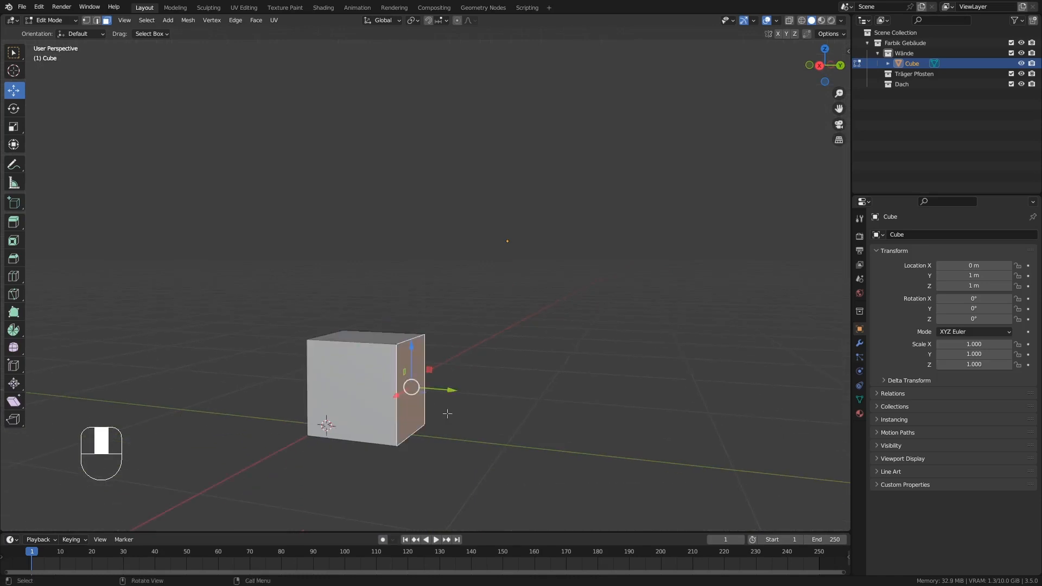
key(KP_3)
scroll(461, 340, up, 3)
shift+middle_drag(461, 339, 377, 439)
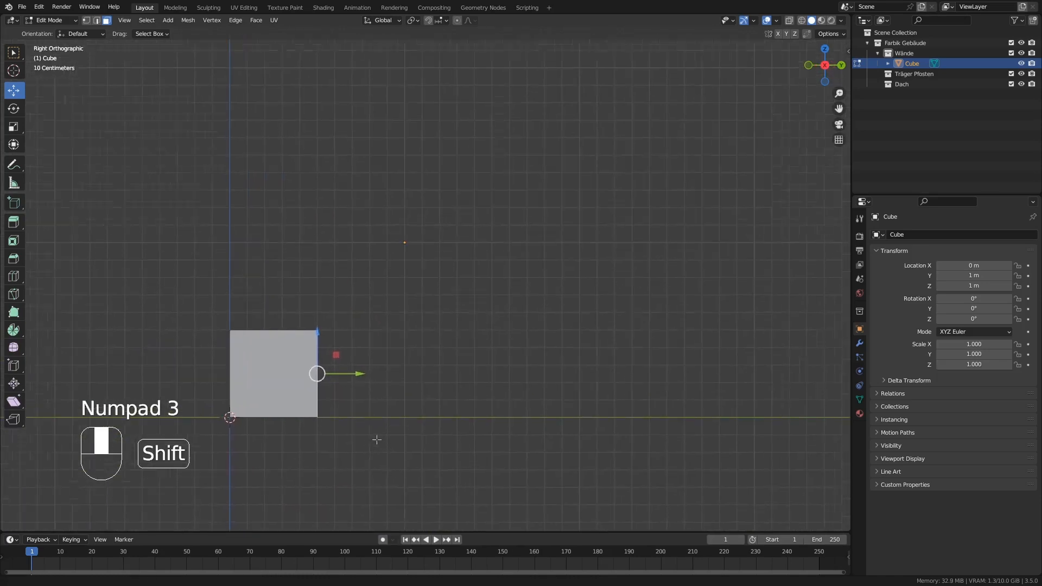
scroll(333, 371, up, 1)
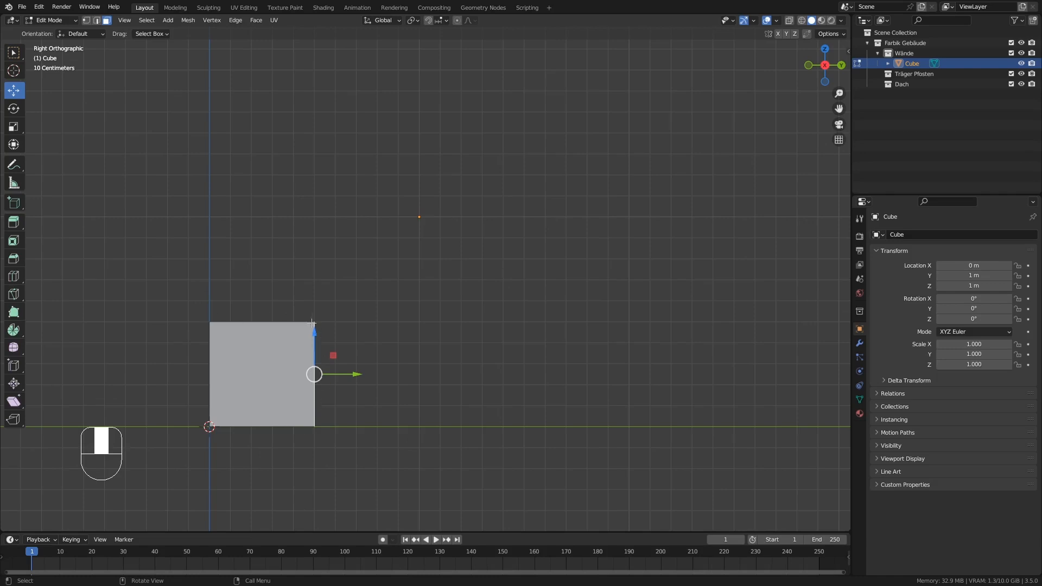
middle_drag(351, 325, 385, 353)
key(KP_3)
scroll(316, 368, up, 4)
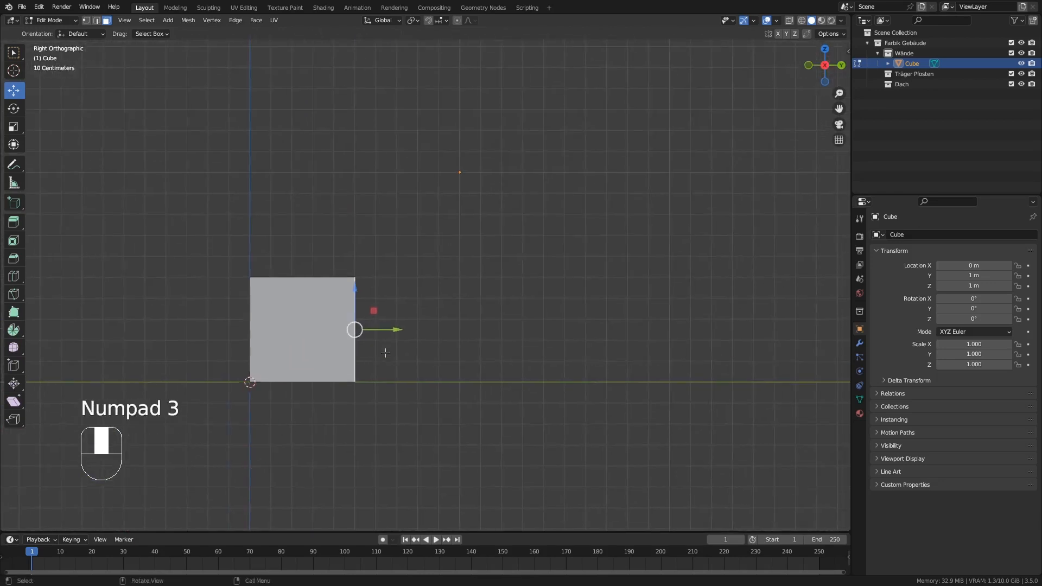
key(e)
click(422, 328)
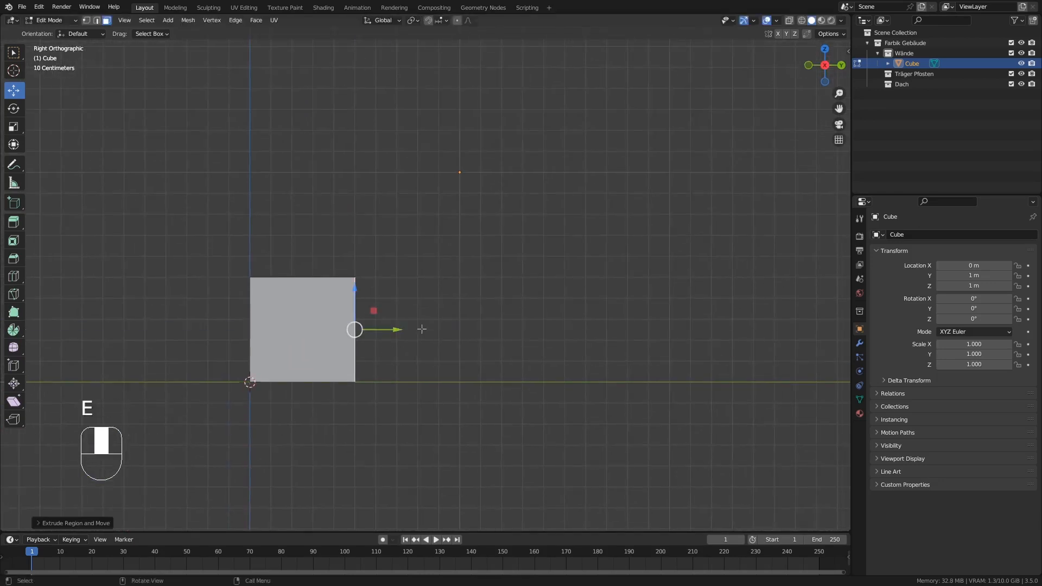
ctrl+drag(396, 330, 604, 328)
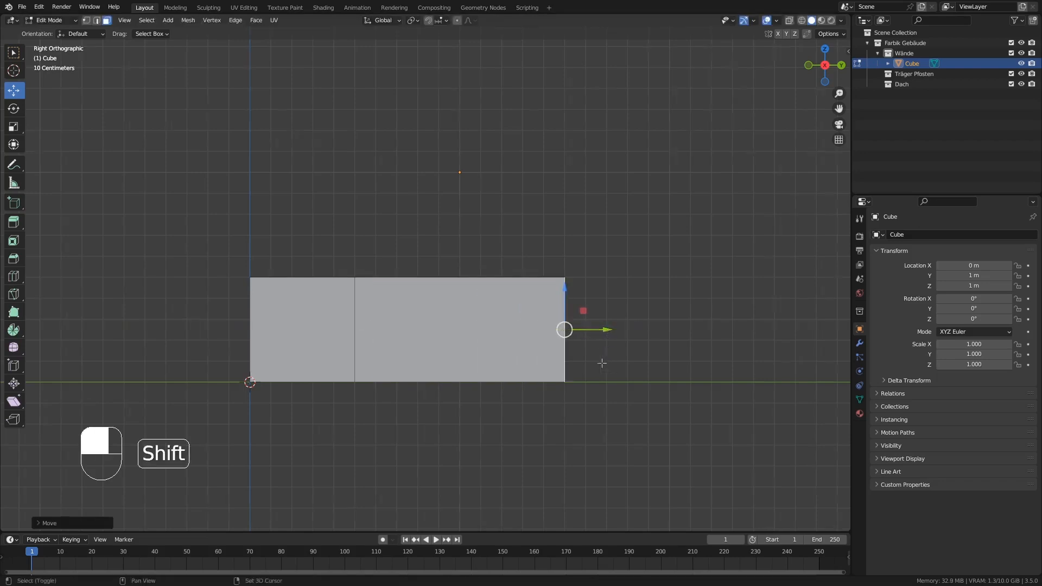
Extrude the same end face a further 0.5 m or so along Y to form a third segment.
shift+middle_drag(600, 361, 471, 366)
key(e)
click(473, 345)
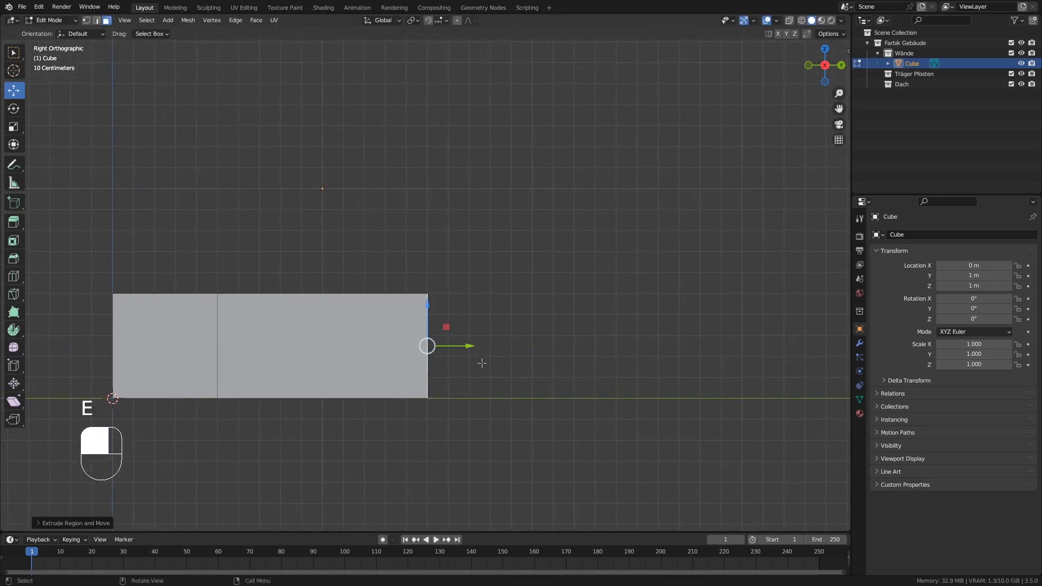
drag(470, 347, 577, 350)
scroll(576, 350, down, 4)
shift+middle_drag(576, 350, 570, 384)
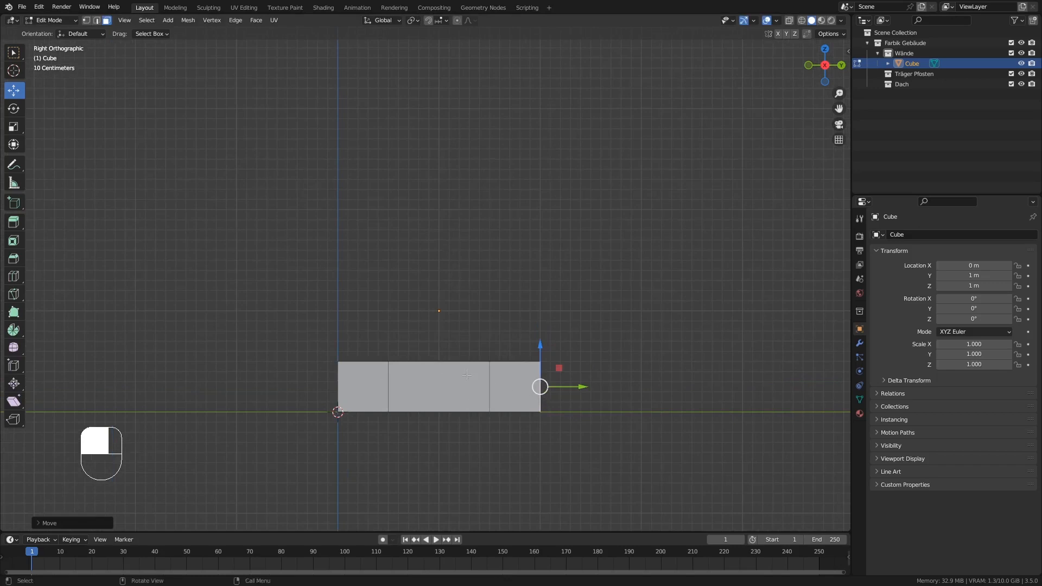
Select all three top faces of the block and extrude them upward by about 0.2 m.
middle_drag(479, 380, 306, 442)
click(304, 426)
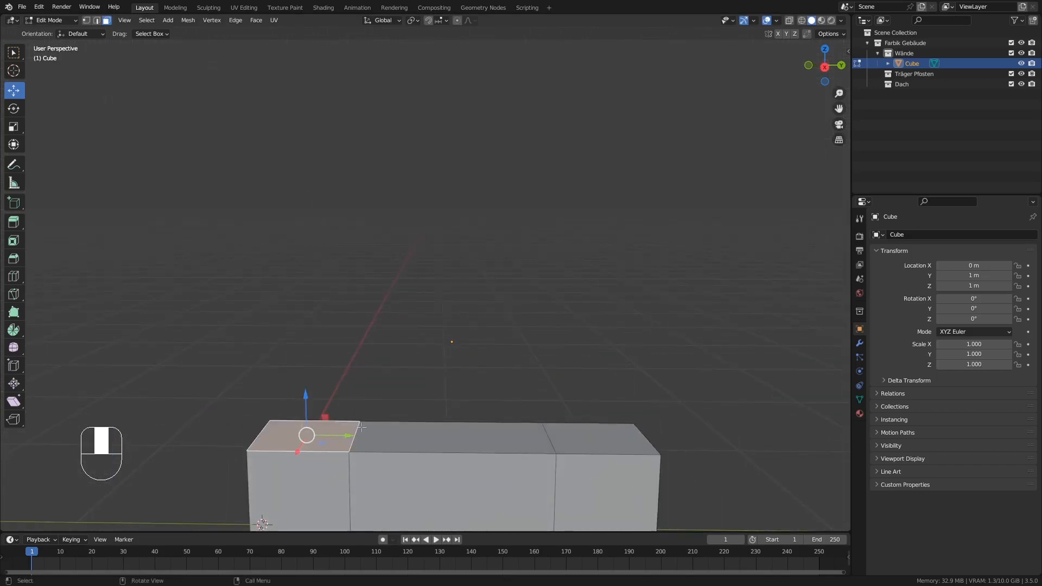
shift+click(578, 438)
shift+click(489, 432)
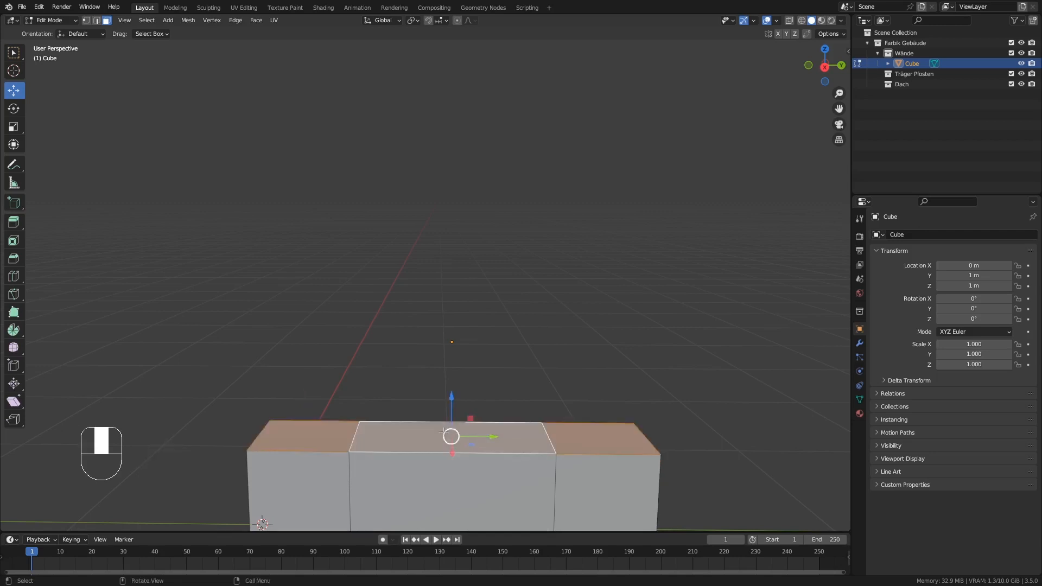
key(KP_3)
shift+middle_drag(469, 323, 445, 391)
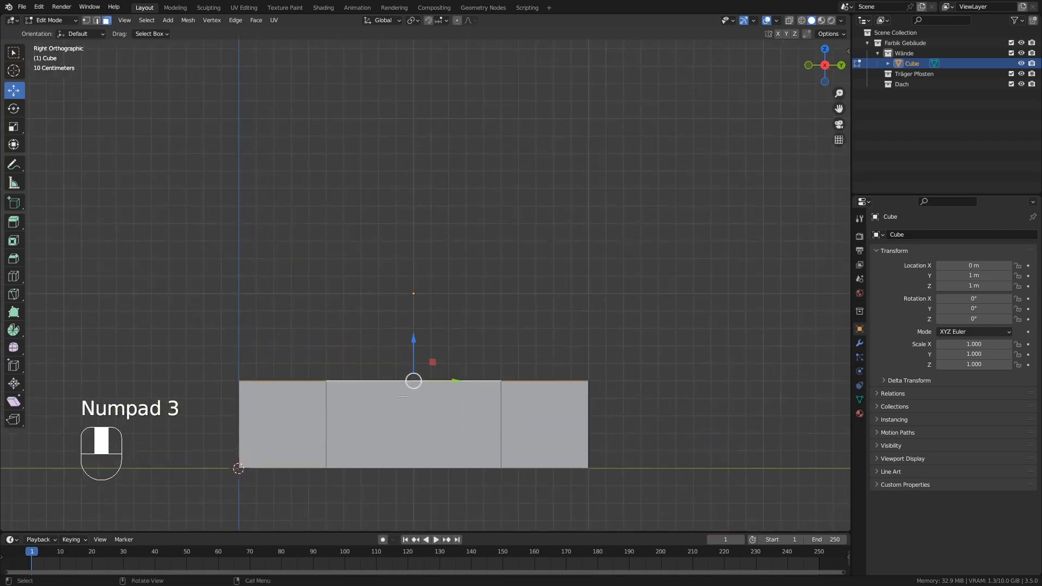
scroll(403, 394, up, 1)
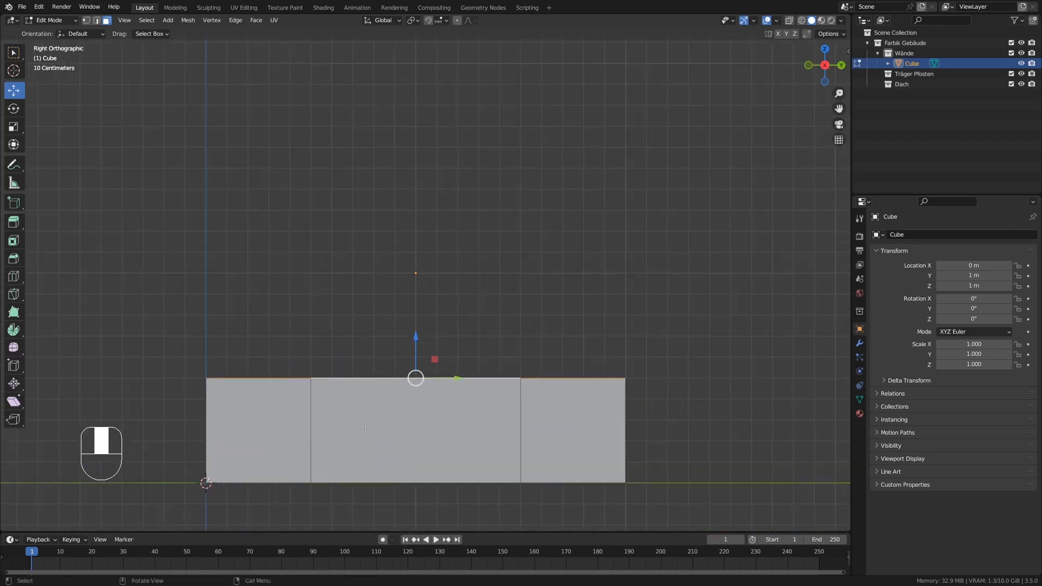
scroll(411, 361, up, 1)
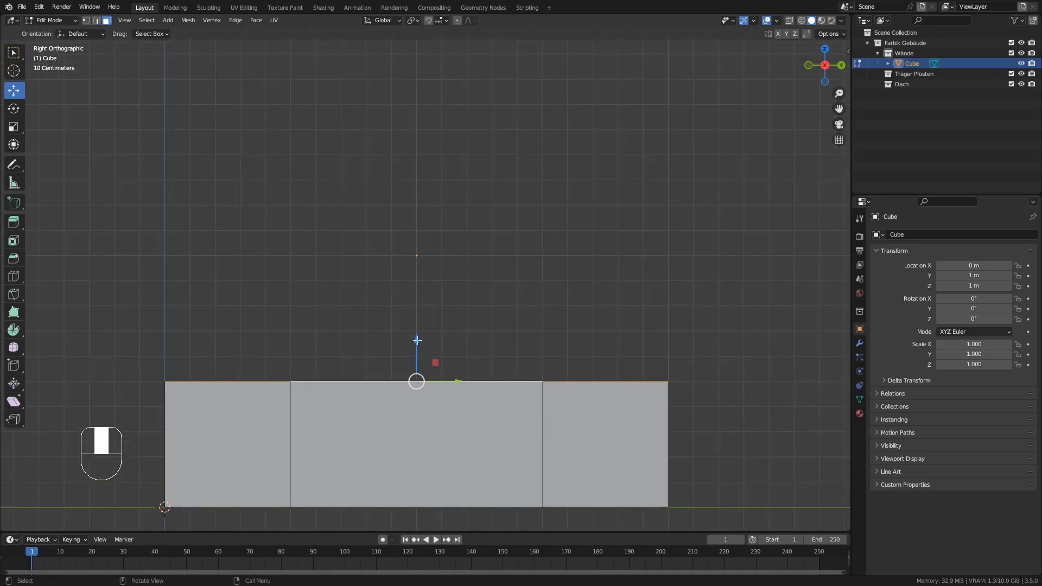
key(e)
drag(417, 340, 414, 296)
scroll(414, 296, down, 4)
Select the three lower faces on the positive X side and move them outward about 0.1 m along X, forming a sloped plinth.
shift+middle_drag(412, 354, 383, 423)
key(KP_Decimal)
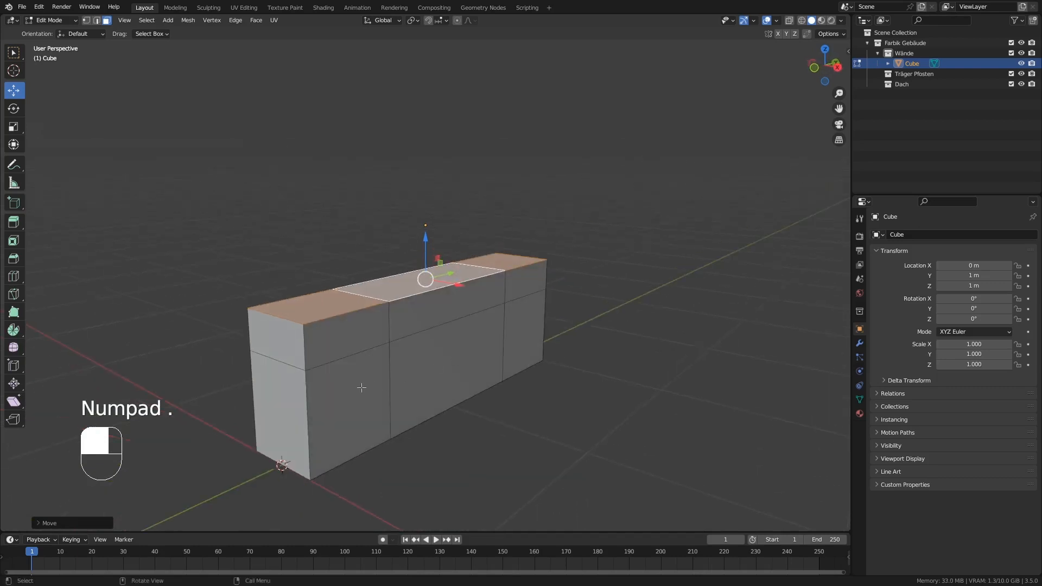
click(382, 424)
click(426, 368)
click(535, 346)
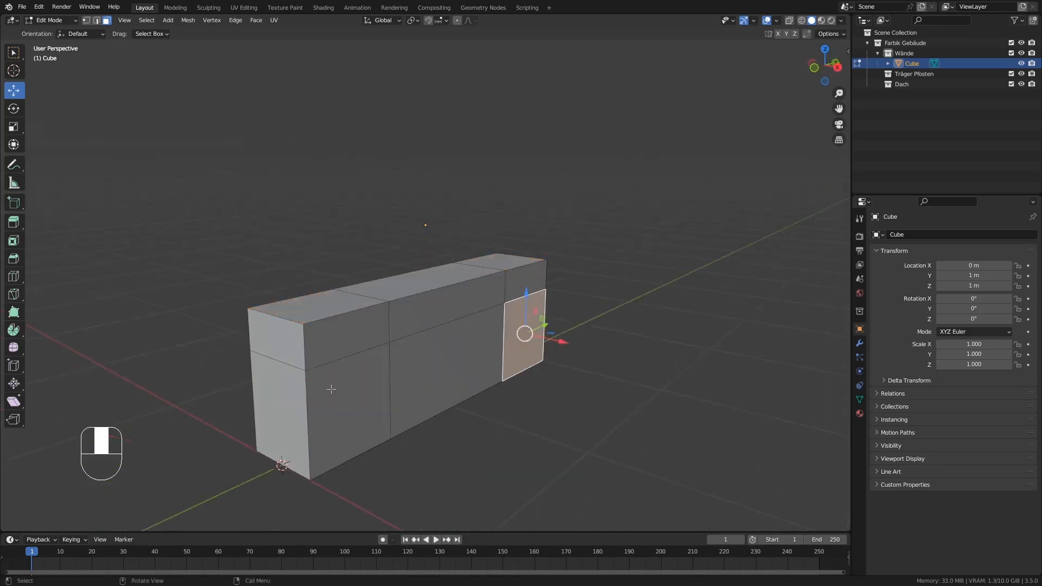
click(331, 389)
shift+click(497, 350)
shift+click(516, 333)
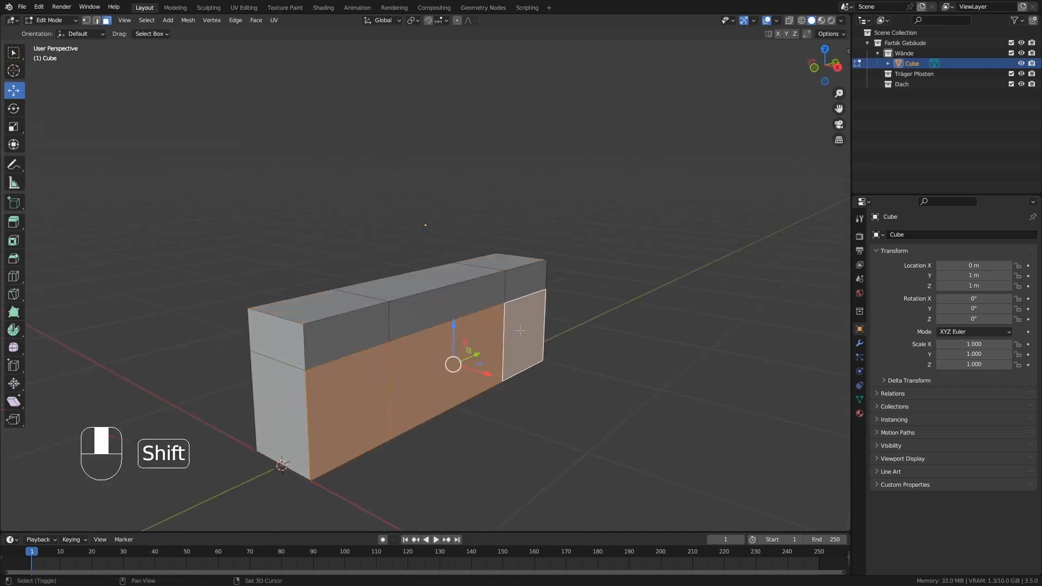
key(KP_3)
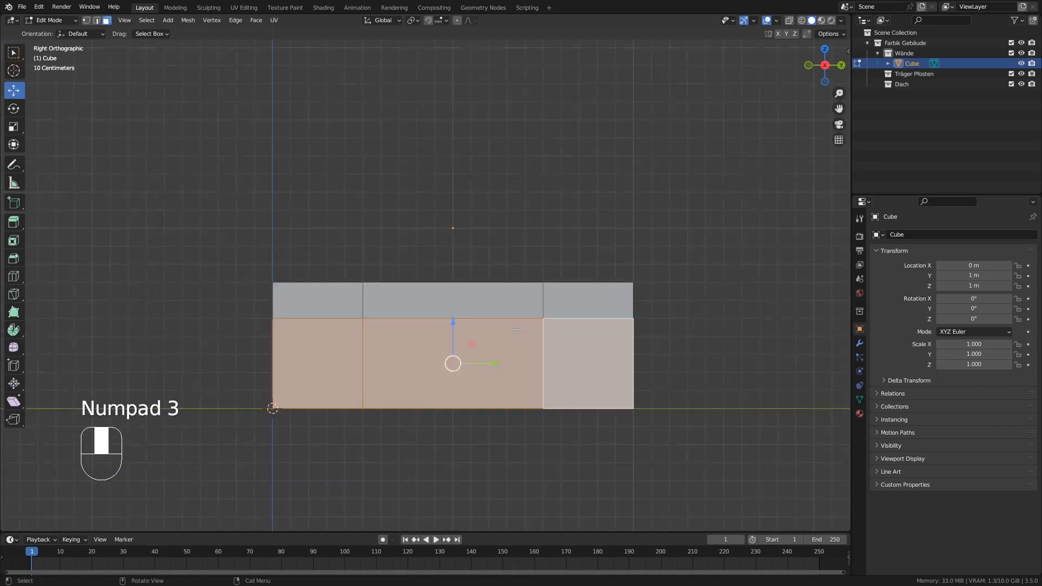
key(KP_1)
scroll(516, 329, up, 6)
shift+middle_drag(487, 372, 502, 318)
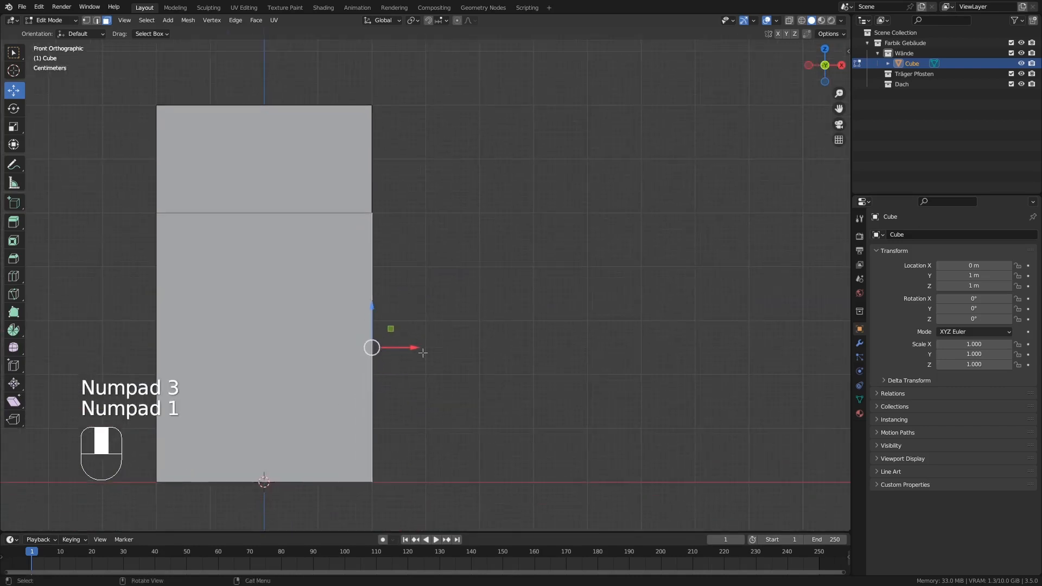
drag(417, 347, 467, 346)
scroll(466, 344, down, 2)
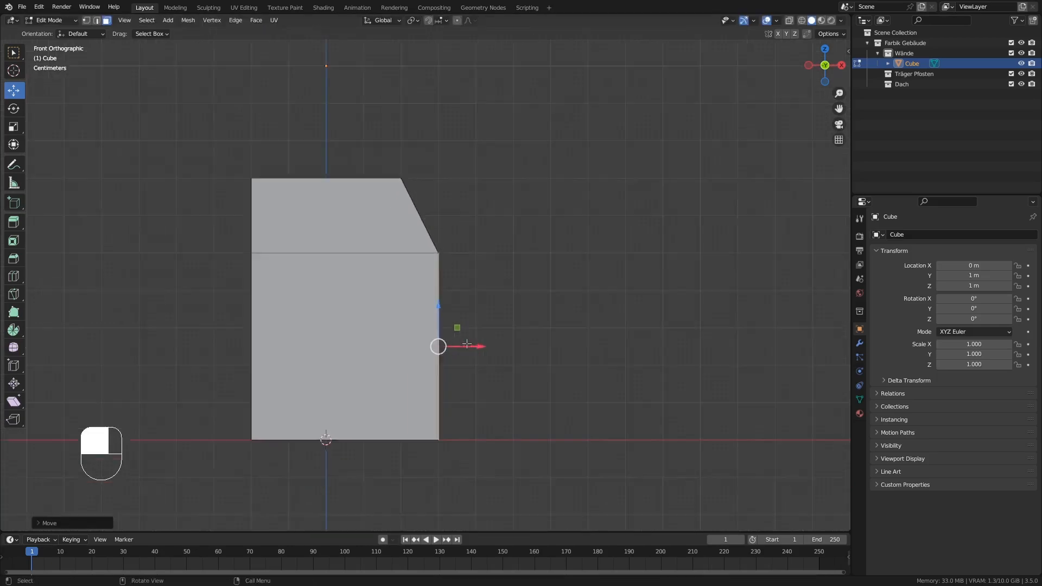
Select the three top faces above the sloped plinth and extrude them upward by about 0.3 m.
middle_drag(467, 344, 356, 372)
click(295, 237)
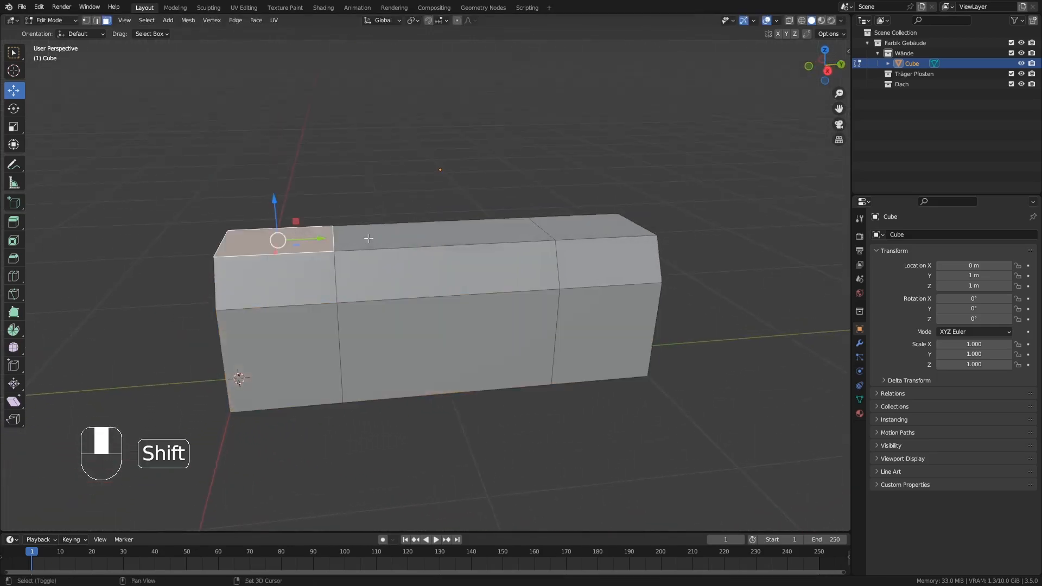
shift+click(368, 239)
shift+click(583, 229)
key(KP_3)
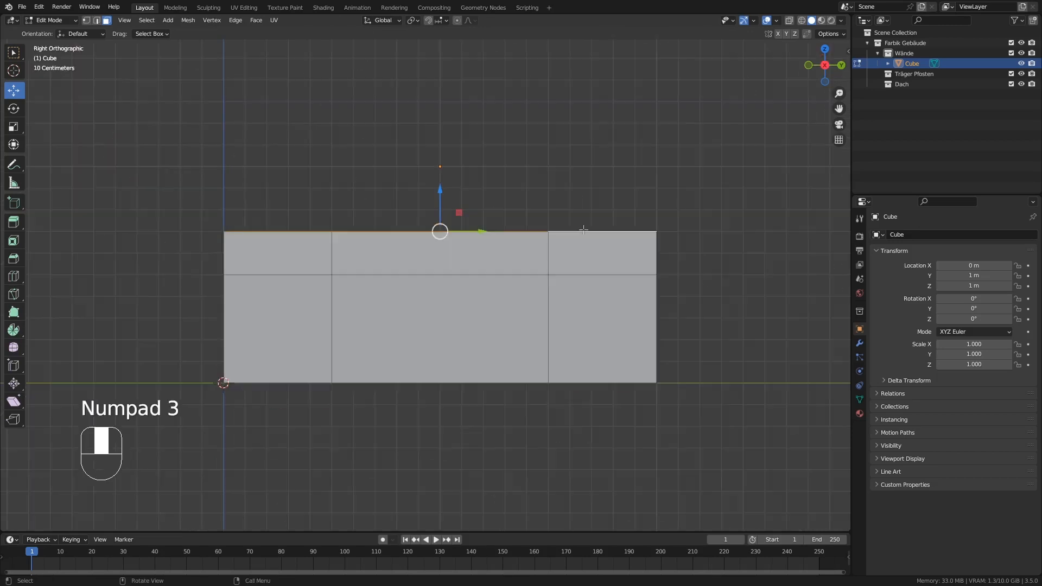
shift+middle_drag(584, 230, 447, 342)
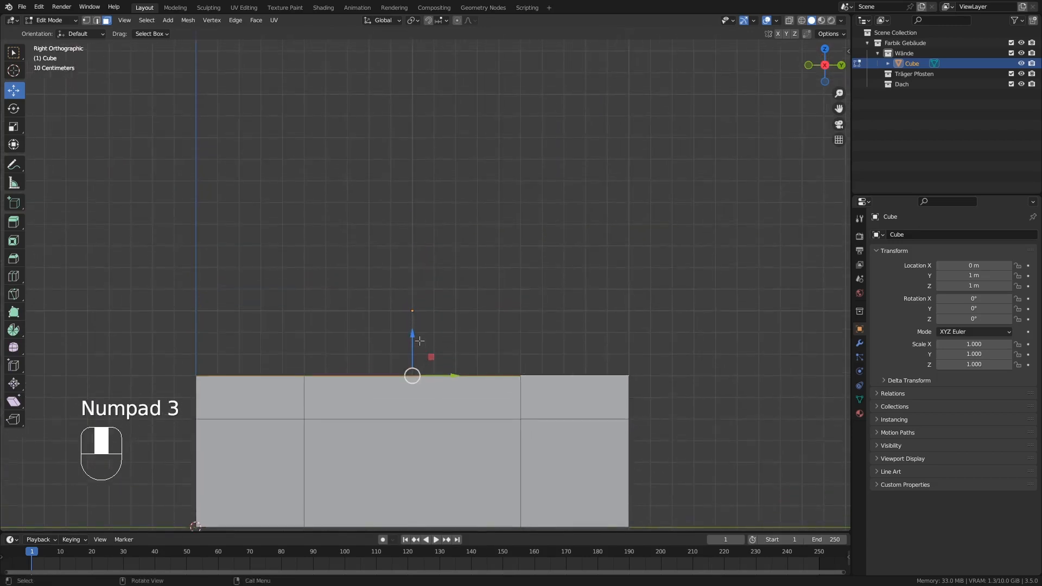
key(e)
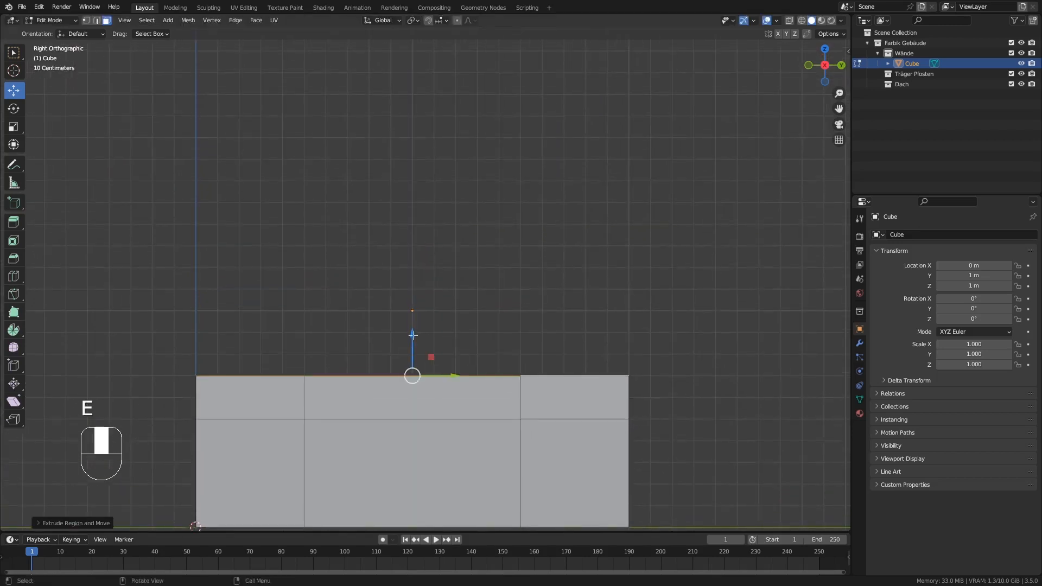
drag(412, 334, 415, 277)
scroll(415, 277, down, 3)
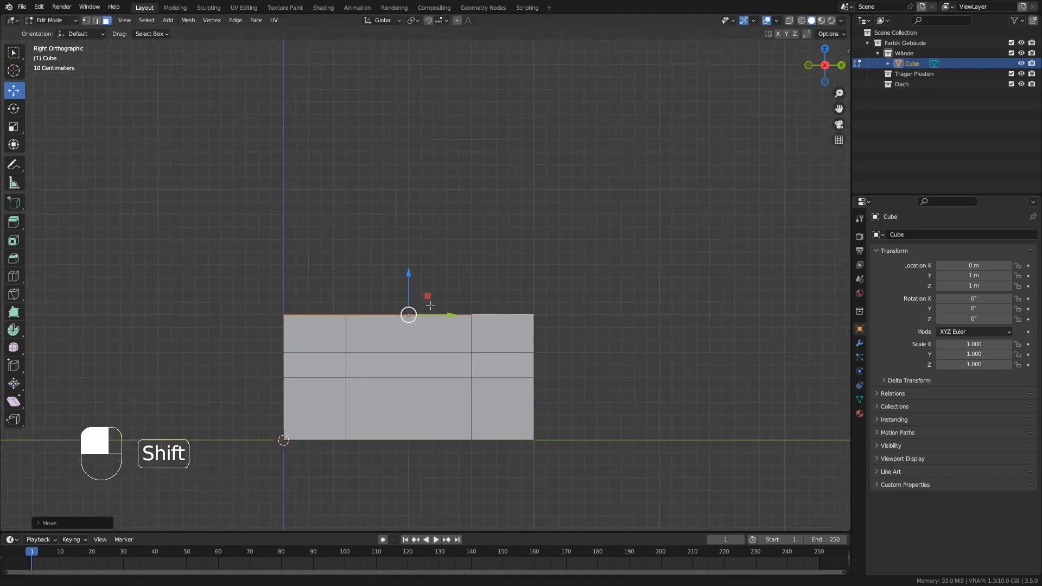
Extrude the three top faces upward by about 2 m to form the tall middle section of the wall.
shift+middle_drag(434, 293, 409, 399)
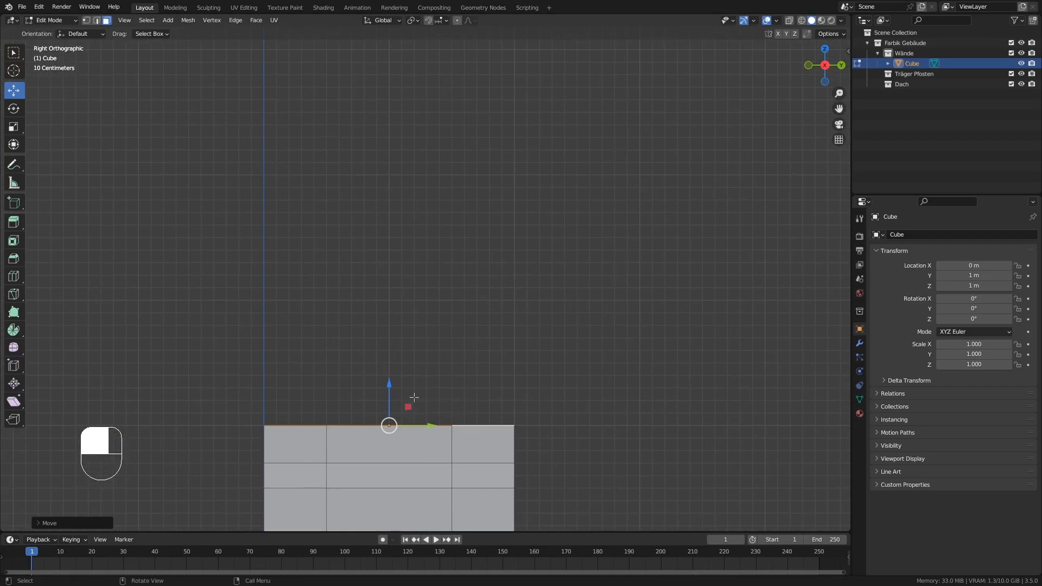
scroll(410, 398, down, 1)
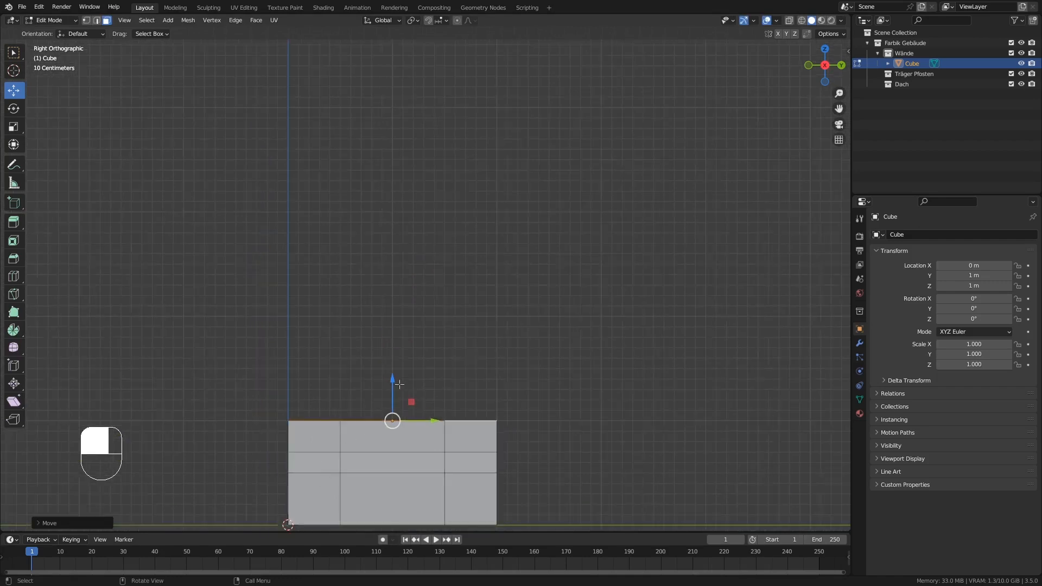
key(e)
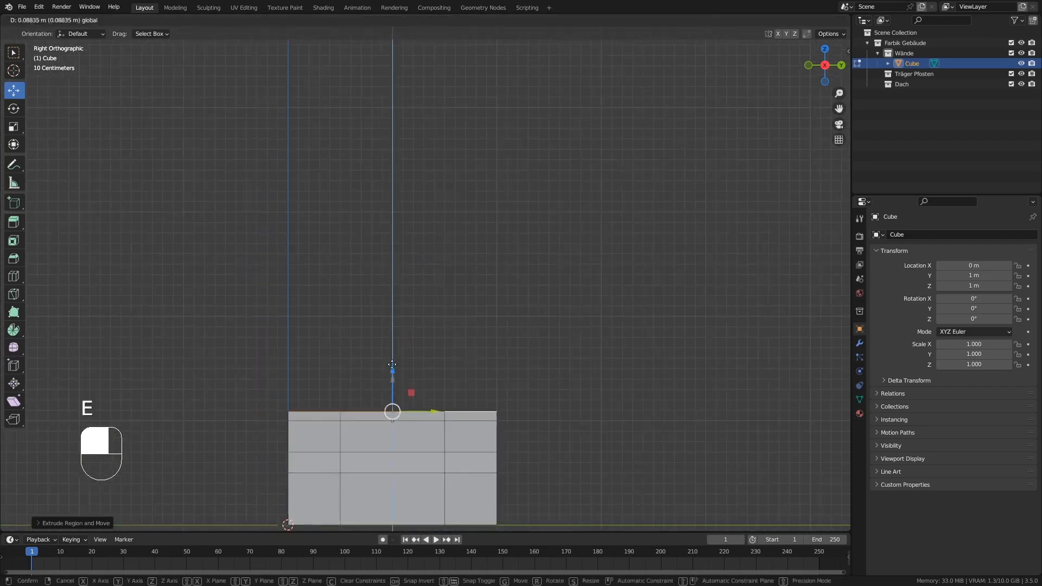
ctrl+click(392, 172)
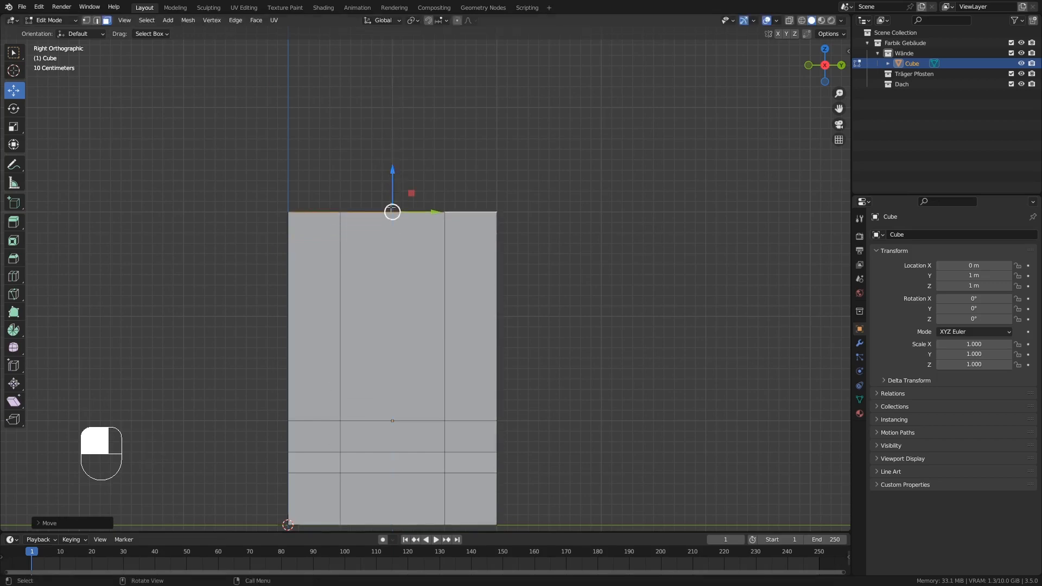
Extrude the wall's three top faces upward by about 0.1 m as a thin band.
shift+middle_drag(392, 211, 397, 310)
scroll(394, 261, up, 1)
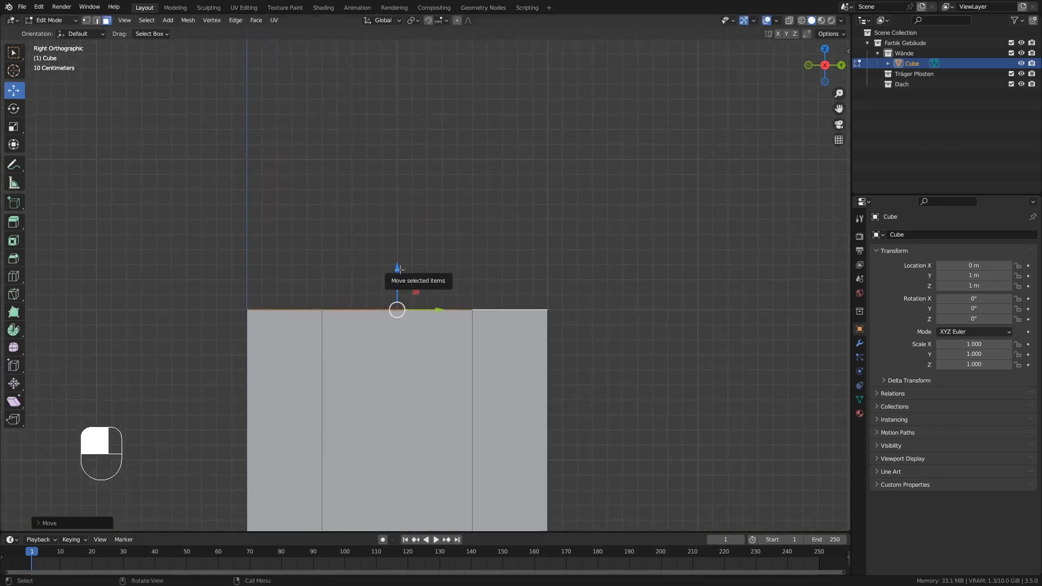
key(e)
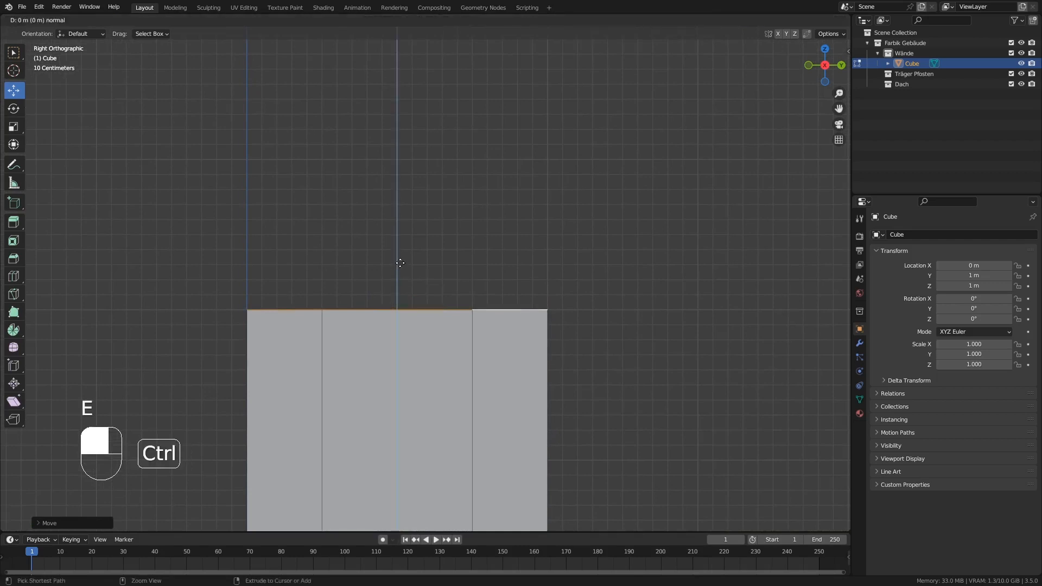
click(400, 258)
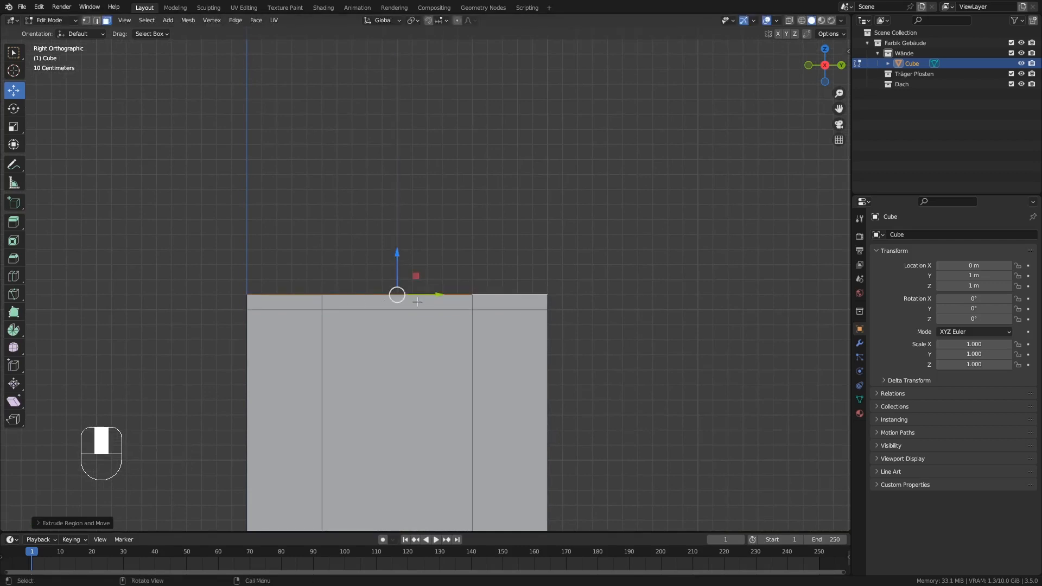
Extrude the wall's three top faces 0.6 m upward above the thin band.
shift+middle_drag(392, 254, 370, 315)
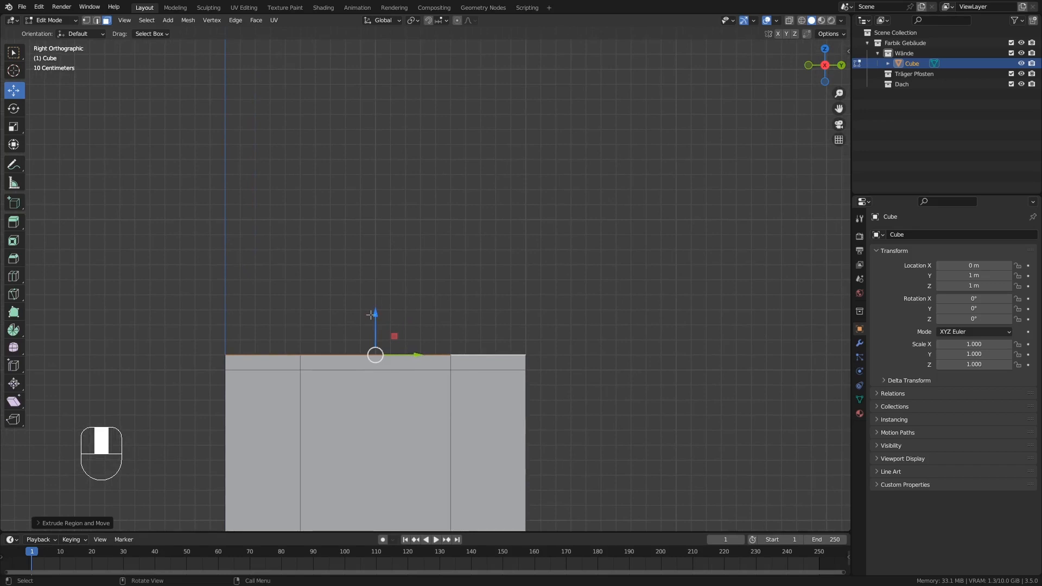
key(e)
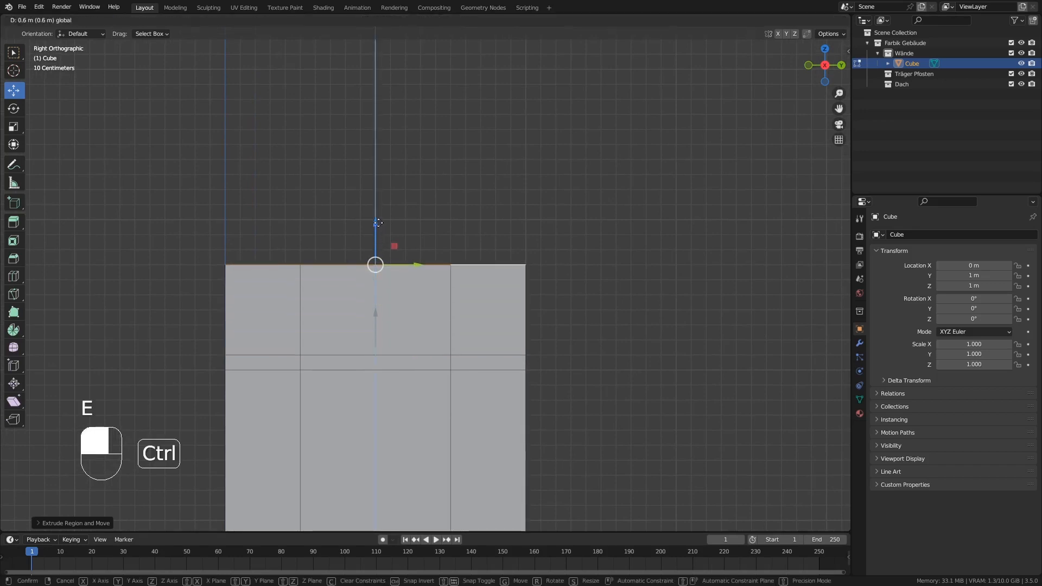
ctrl+drag(378, 223, 377, 222)
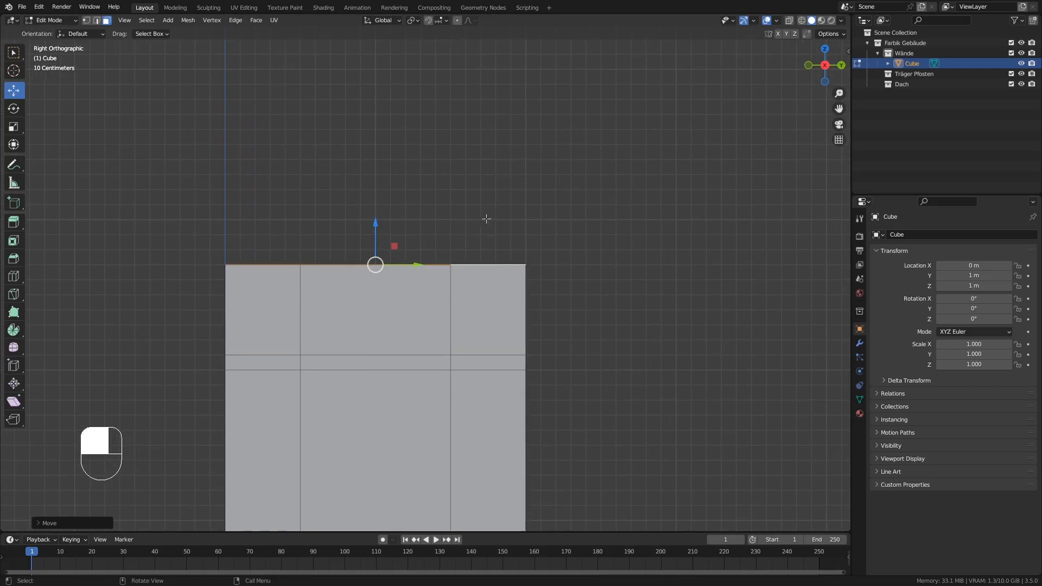
scroll(358, 250, up, 1)
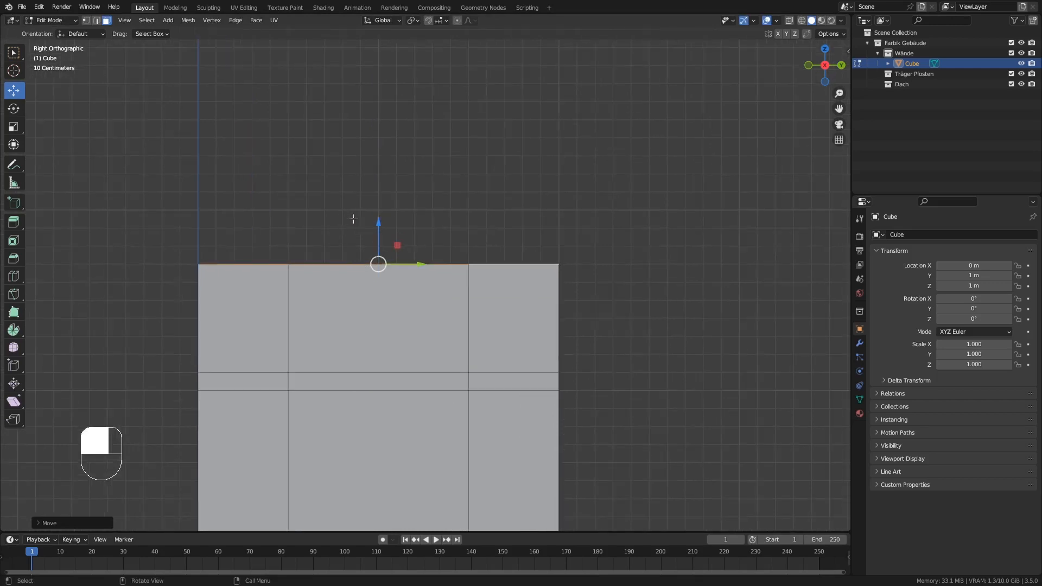
Extrude the wall's three top faces upward by about 0.3 m to form the topmost band.
key(e)
click(379, 232)
drag(379, 231, 380, 173)
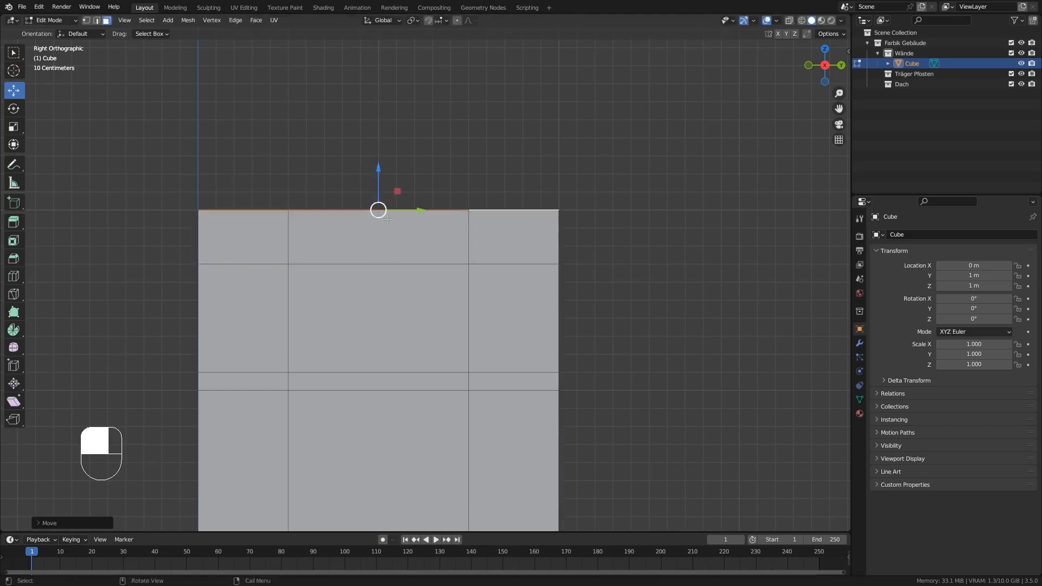
Select the three front faces of the topmost band and extrude them outward by about 0.1 m as an overhanging ledge.
scroll(391, 255, down, 7)
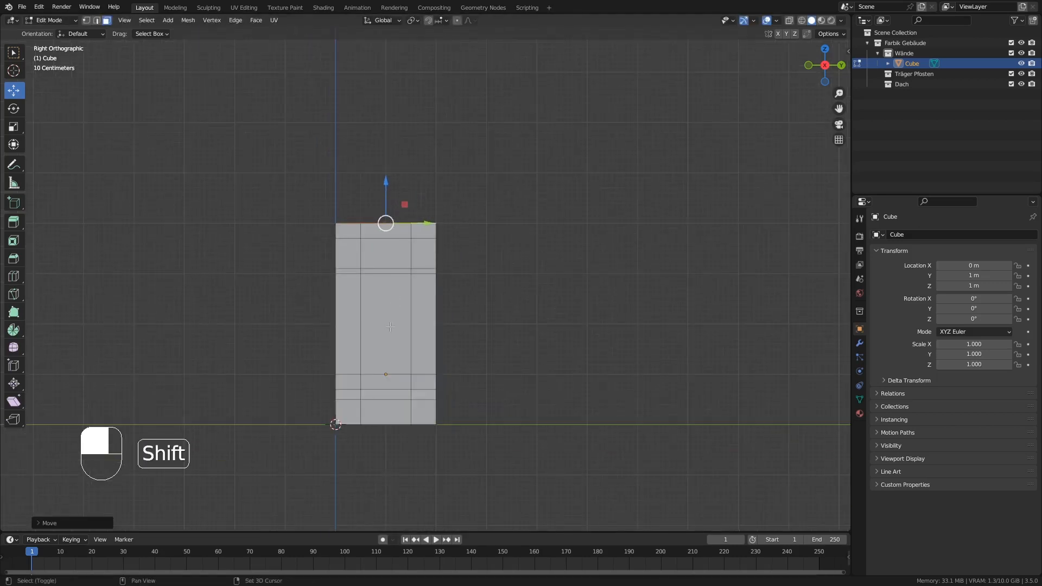
shift+scroll(380, 283, down, 3)
middle_drag(380, 285, 383, 238)
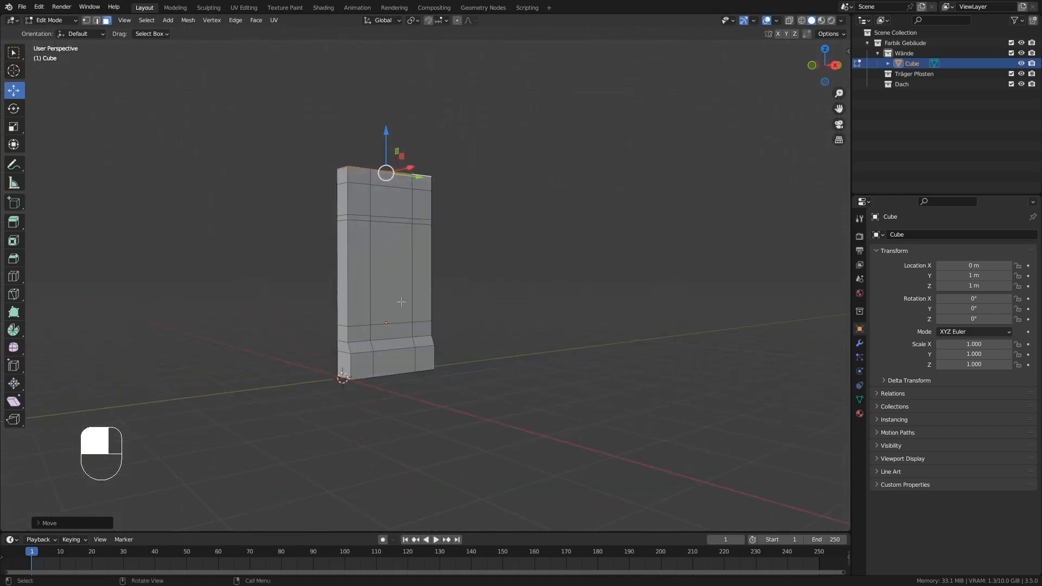
scroll(384, 230, up, 2)
scroll(384, 230, up, 2)
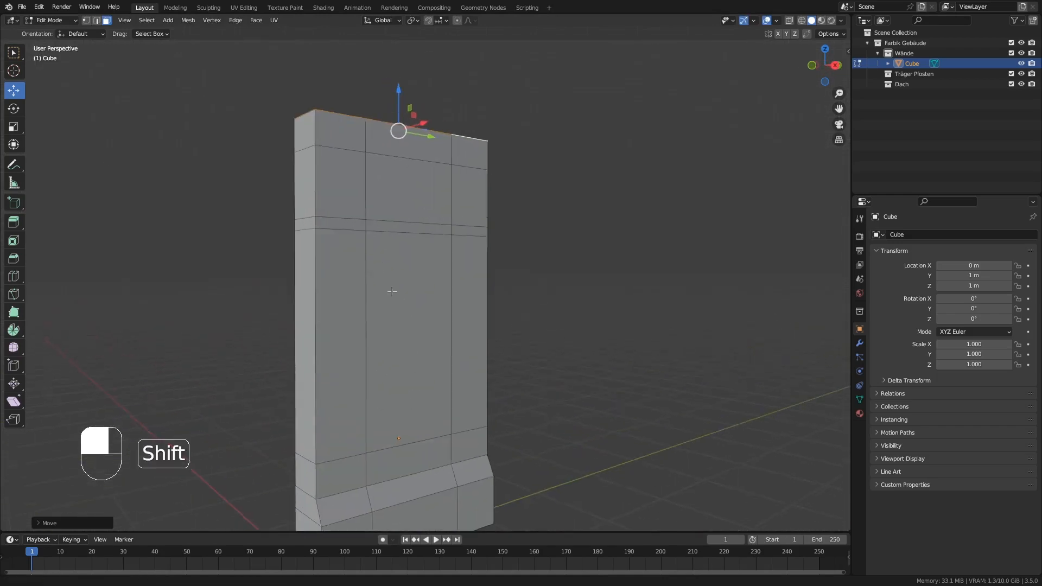
shift+scroll(369, 188, up, 3)
shift+click(416, 192)
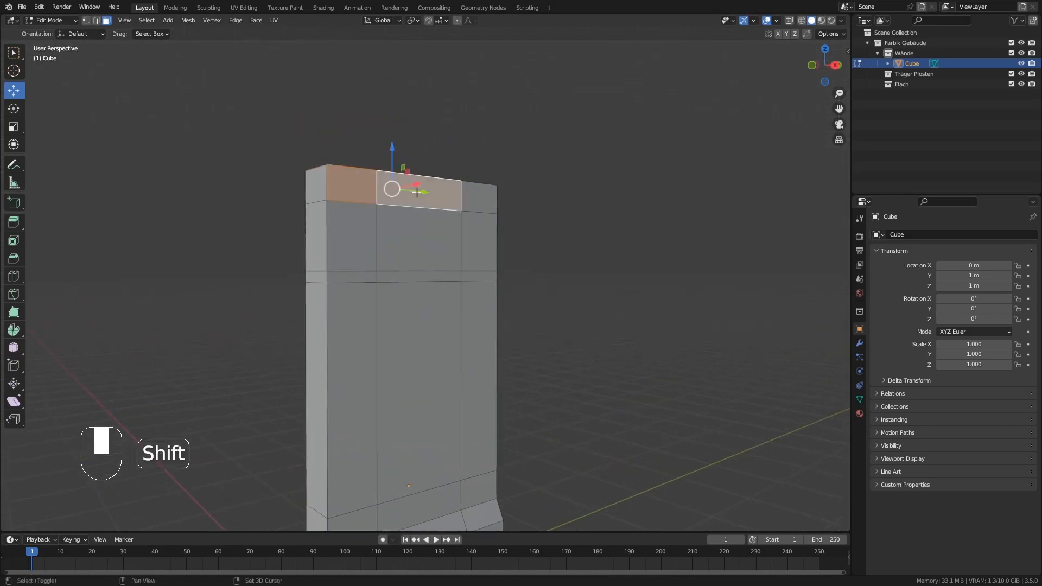
shift+click(475, 193)
key(KP_3)
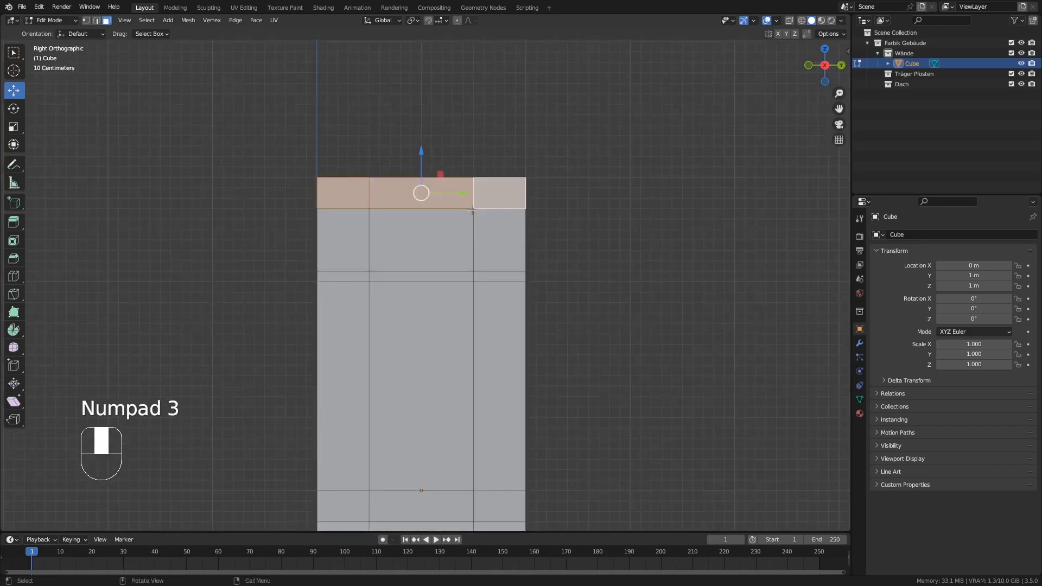
key(KP_1)
scroll(470, 259, up, 5)
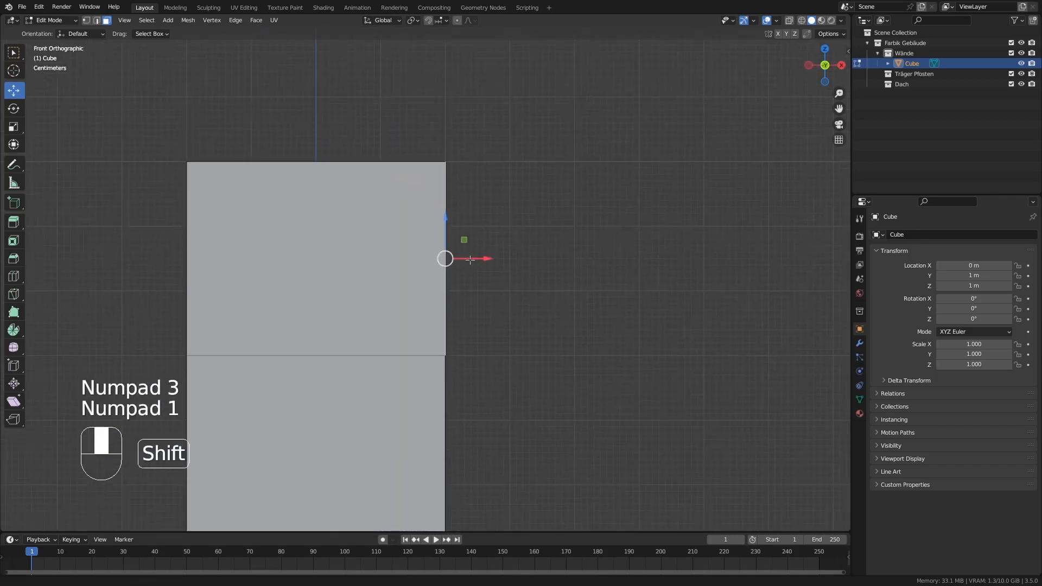
key(e)
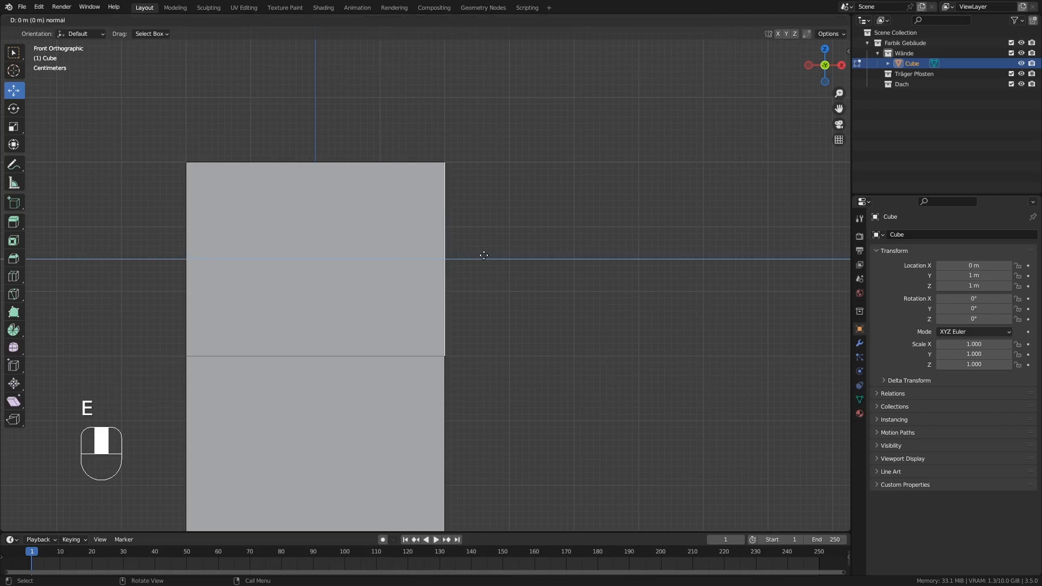
ctrl+click(549, 248)
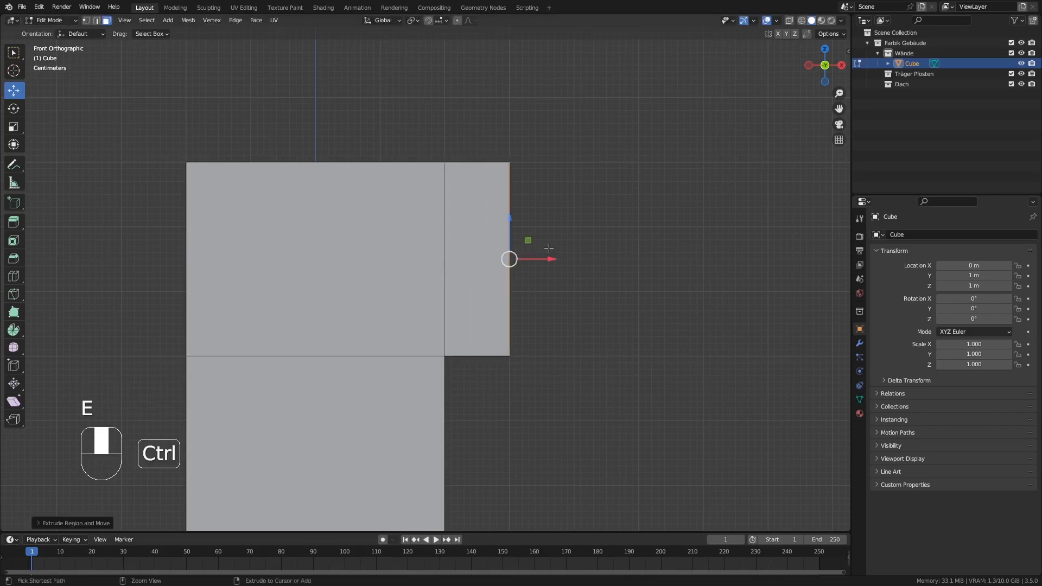
Examine the wall piece's ledge, segments and plinth from the side and in perspective.
ctrl+middle_drag(549, 248, 462, 258)
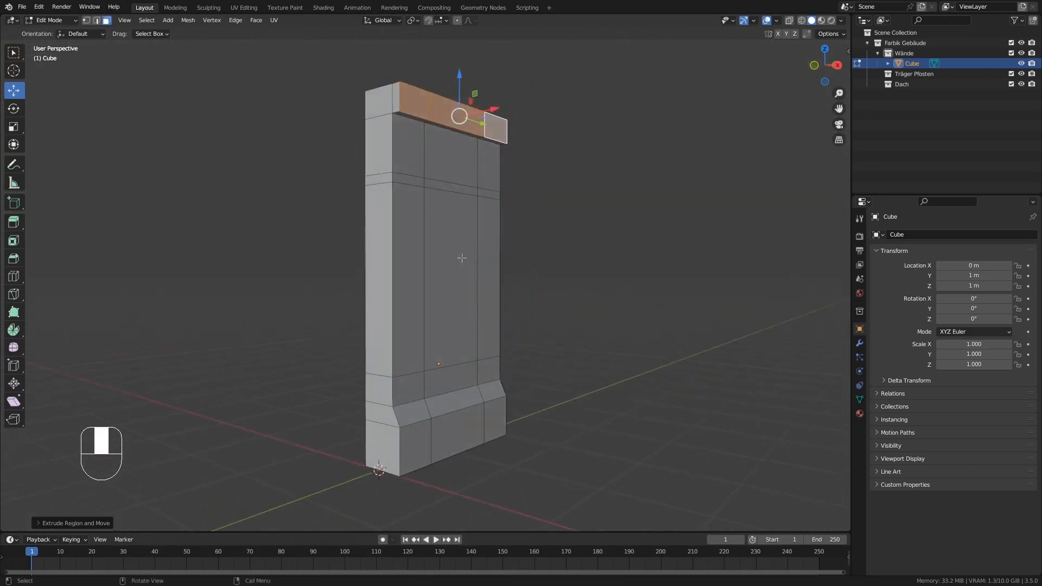
key(KP_3)
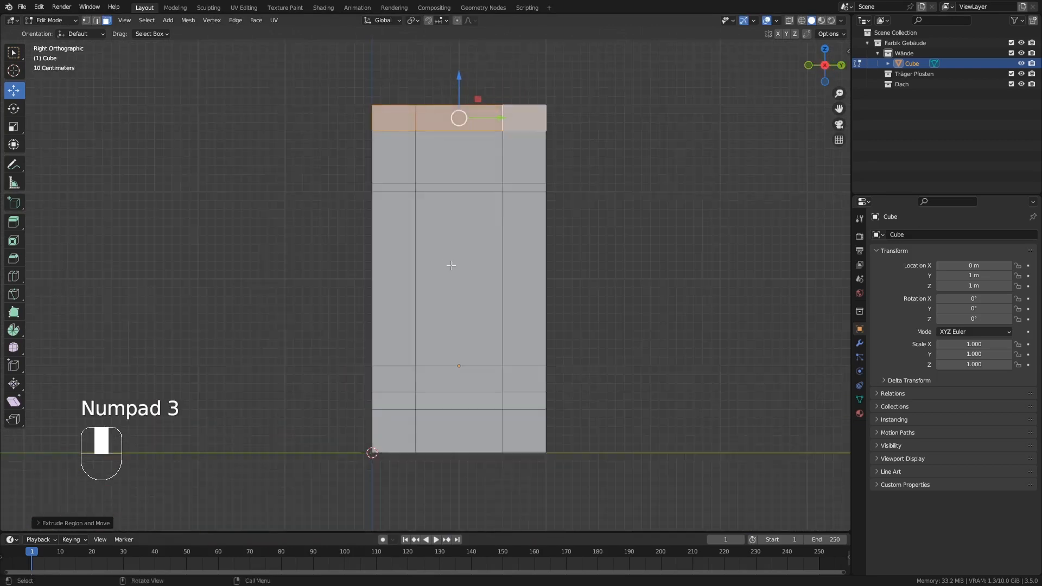
scroll(451, 265, down, 1)
shift+middle_drag(456, 168, 443, 208)
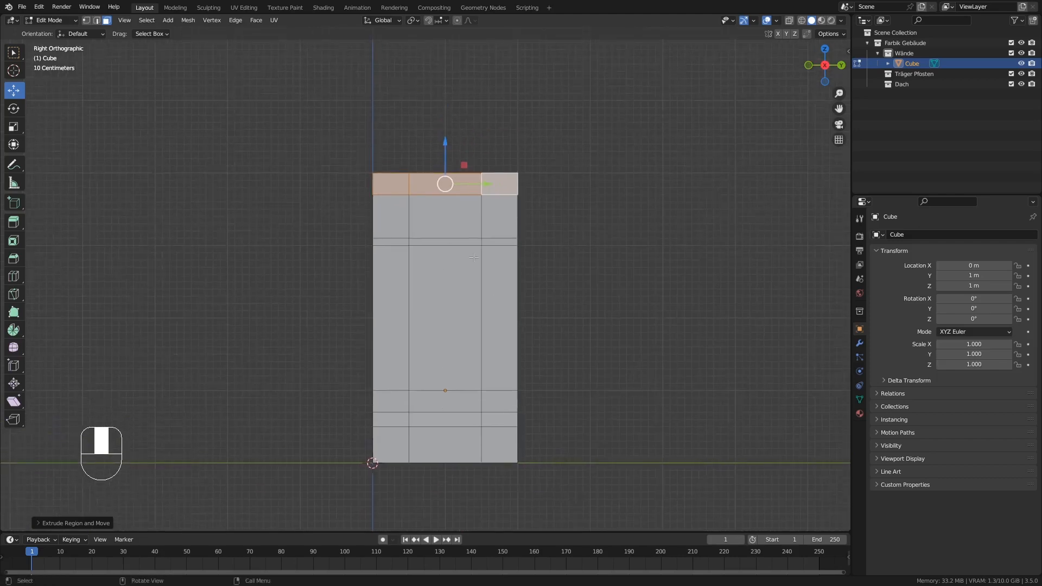
shift+middle_drag(445, 247, 471, 296)
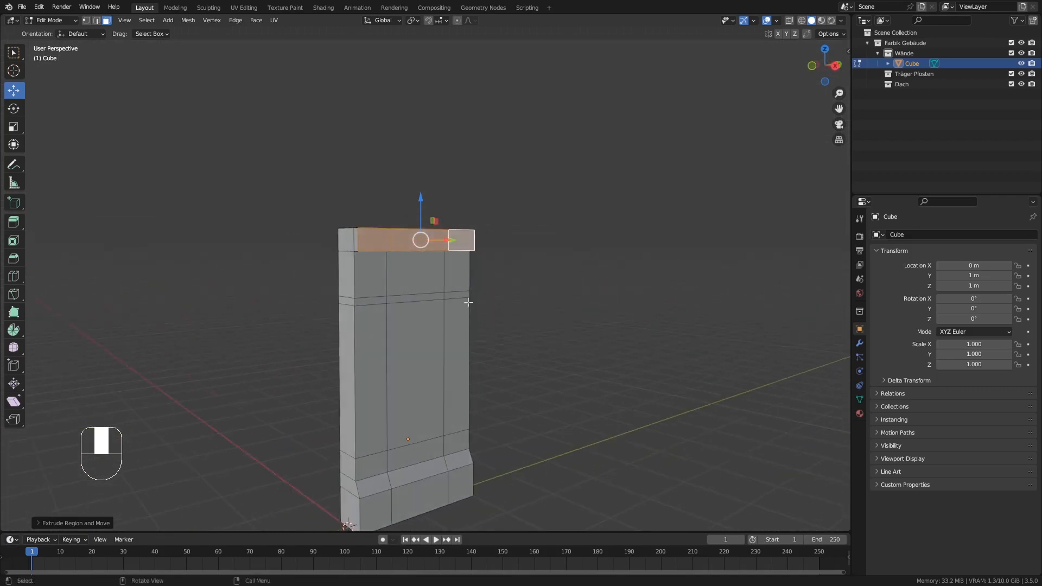
middle_drag(452, 333, 433, 340)
shift+middle_drag(433, 340, 432, 302)
middle_drag(431, 301, 517, 303)
Return to Object Mode and split the 3D viewport into two side-by-side areas.
key(Tab)
scroll(438, 309, up, 3)
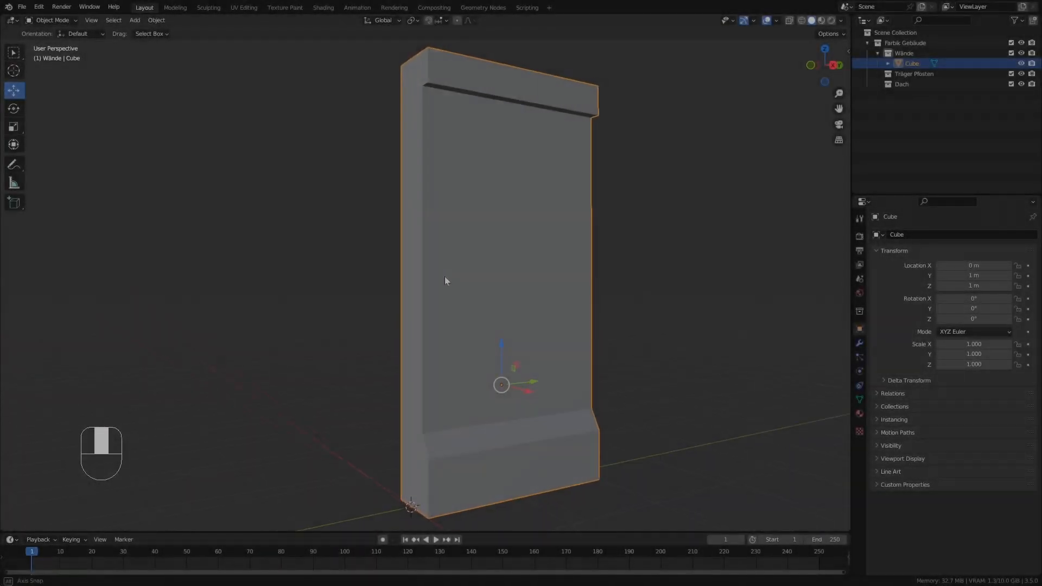
mouse_move(445, 277)
middle_down()
mouse_move(462, 299)
mouse_move(436, 284)
middle_up()
middle_drag(436, 284, 240, 308)
scroll(246, 293, up, 1)
middle_drag(240, 307, 219, 294)
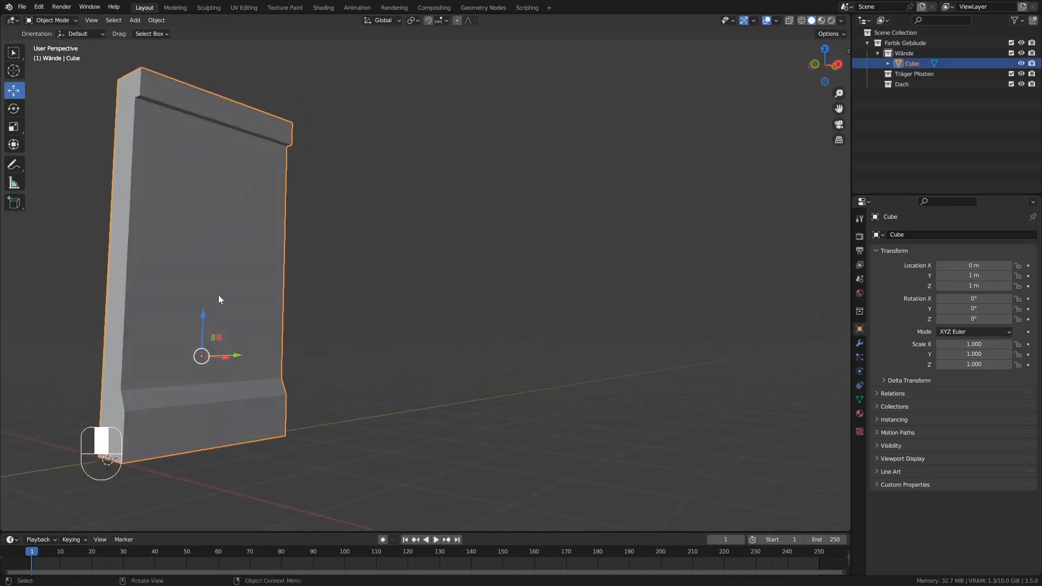
drag(848, 16, 407, 19)
shift+middle_drag(208, 193, 375, 185)
scroll(249, 194, up, 4)
shift+middle_drag(249, 195, 286, 174)
middle_drag(305, 112, 294, 128)
middle_drag(294, 128, 286, 139)
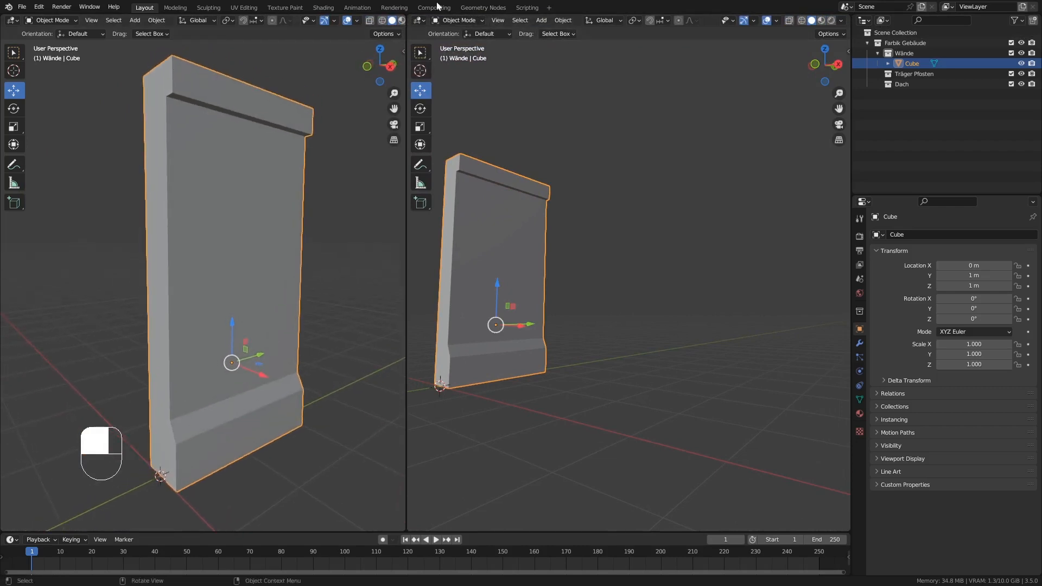
Change the second area to the Shader Editor and hide its sidebar.
click(420, 20)
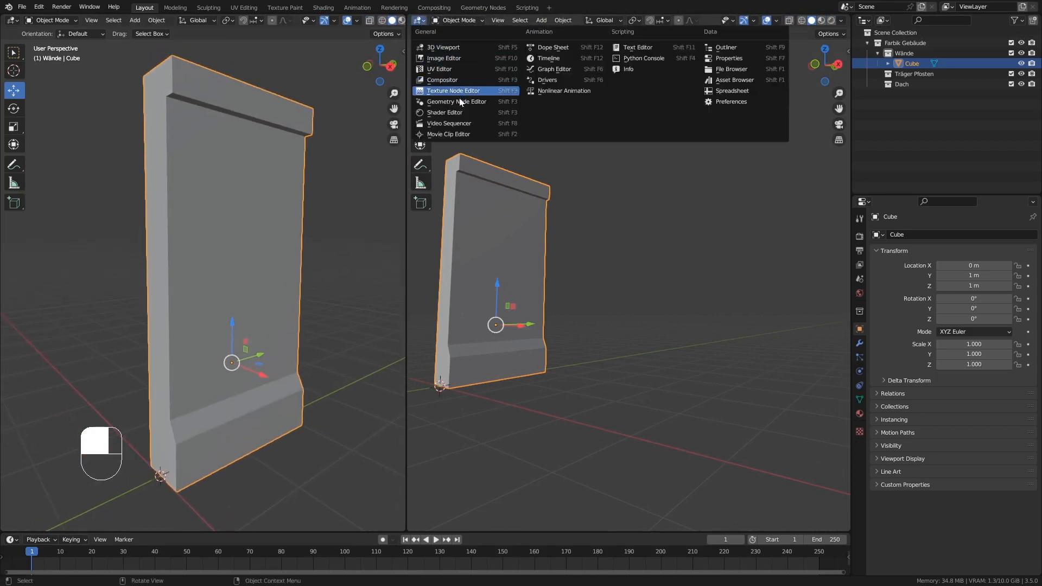
click(459, 113)
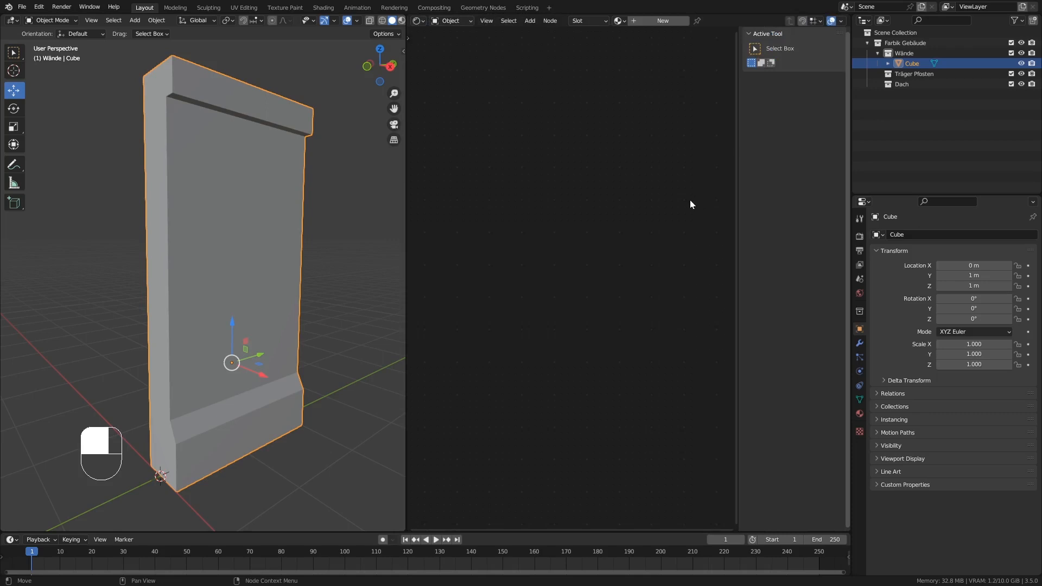
key(n)
key(shift)
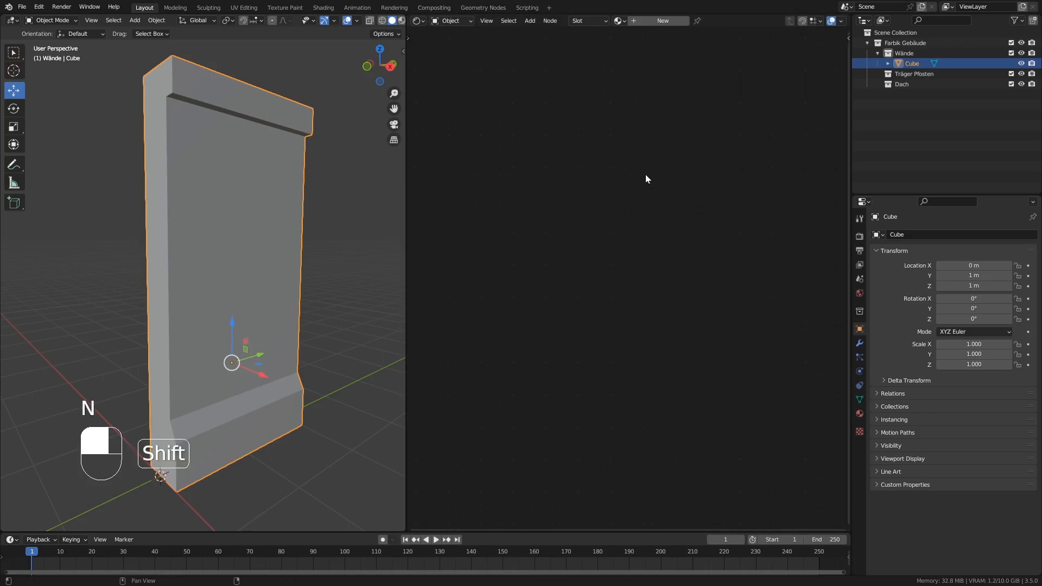
Create a new material for the wall piece and name it Wand.
click(672, 20)
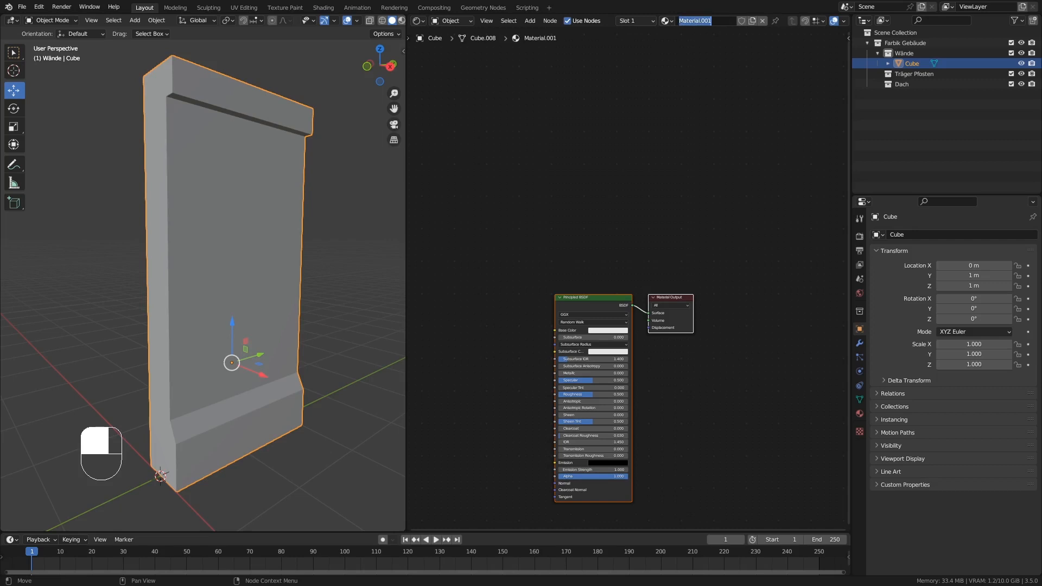
text(Wand)
key(Return)
scroll(715, 368, down, 1)
middle_drag(733, 305, 819, 103)
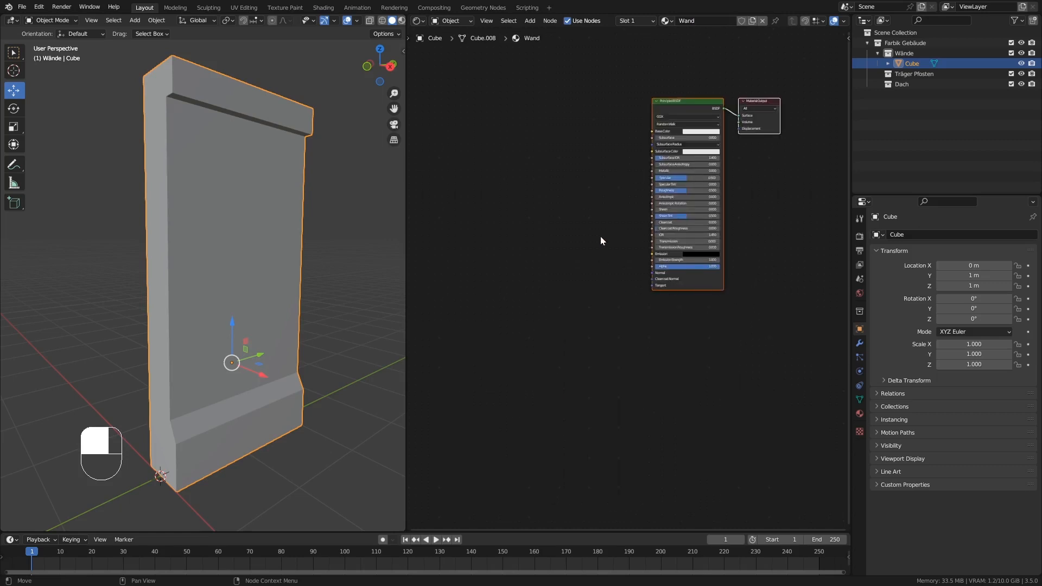
middle_drag(685, 104, 731, 141)
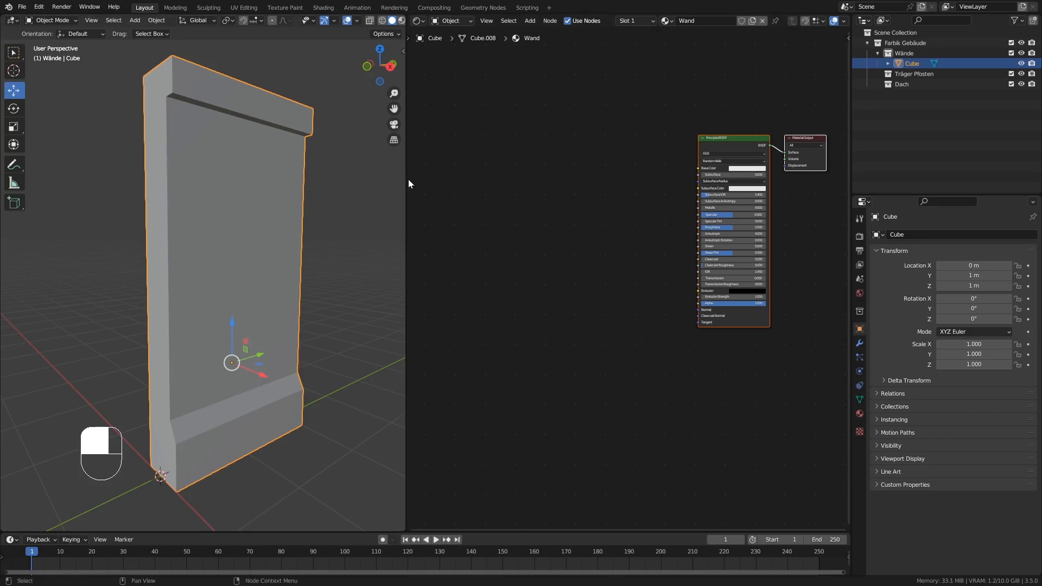
Widen the Shader Editor by narrowing the 3D viewport, keeping the whole wall piece in view.
drag(406, 179, 356, 178)
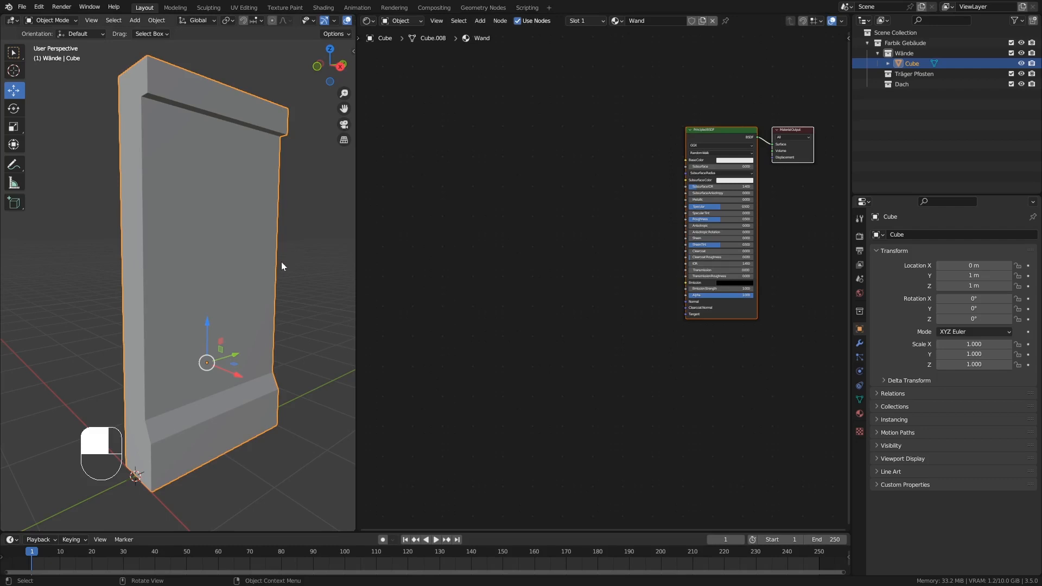
middle_drag(282, 263, 234, 242)
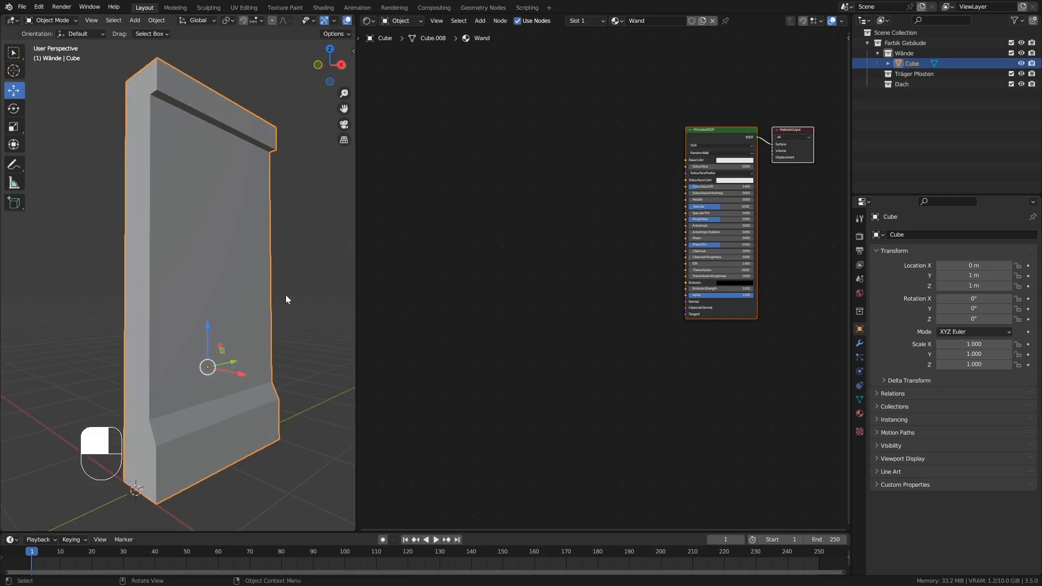
middle_drag(286, 299, 293, 300)
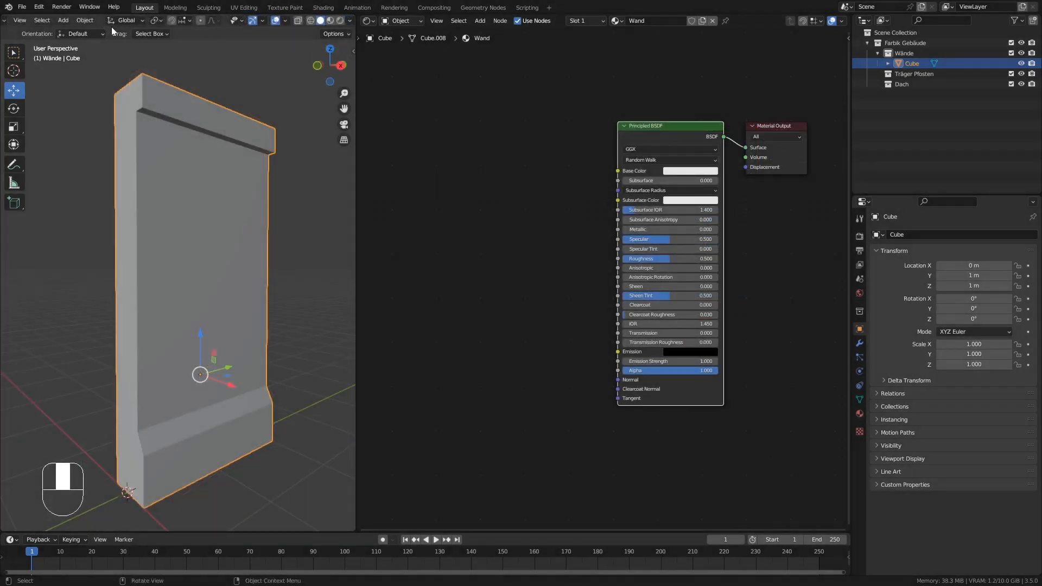
Search the add-on preferences for "nod" to check whether Node Wrangler is enabled, and close the preferences.
click(37, 9)
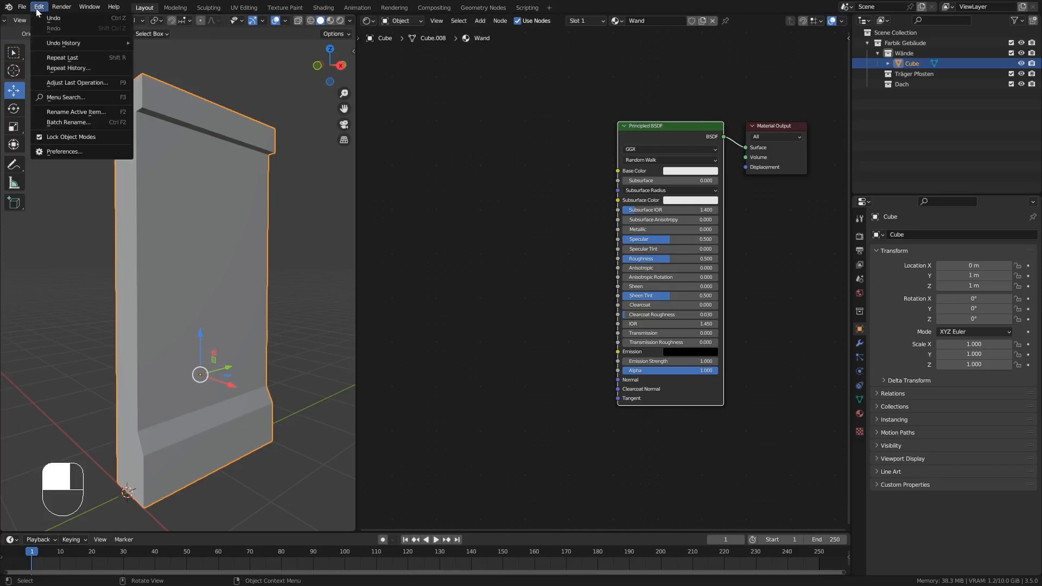
click(65, 152)
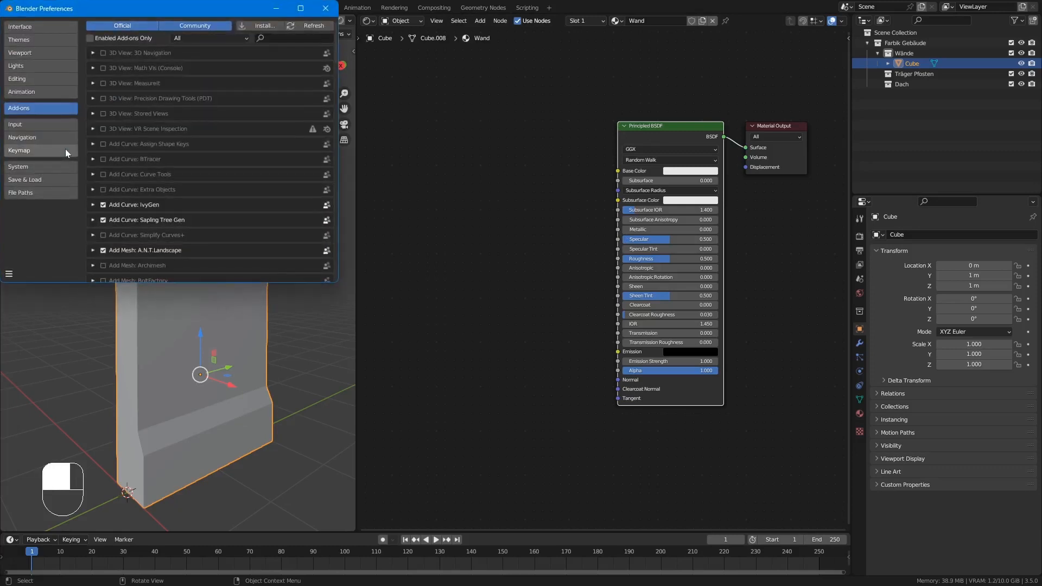
click(281, 38)
text(nod)
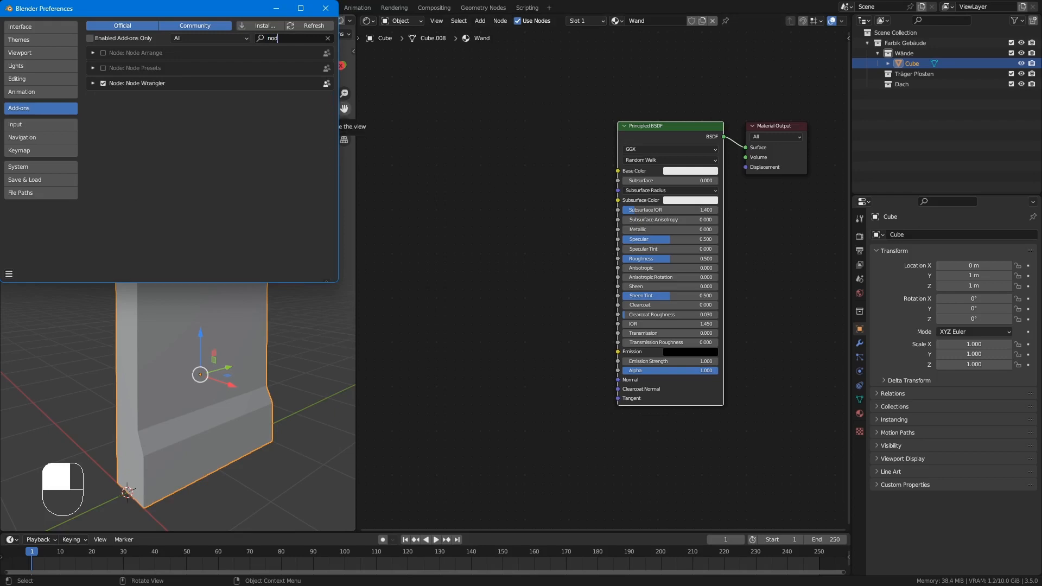
click(326, 9)
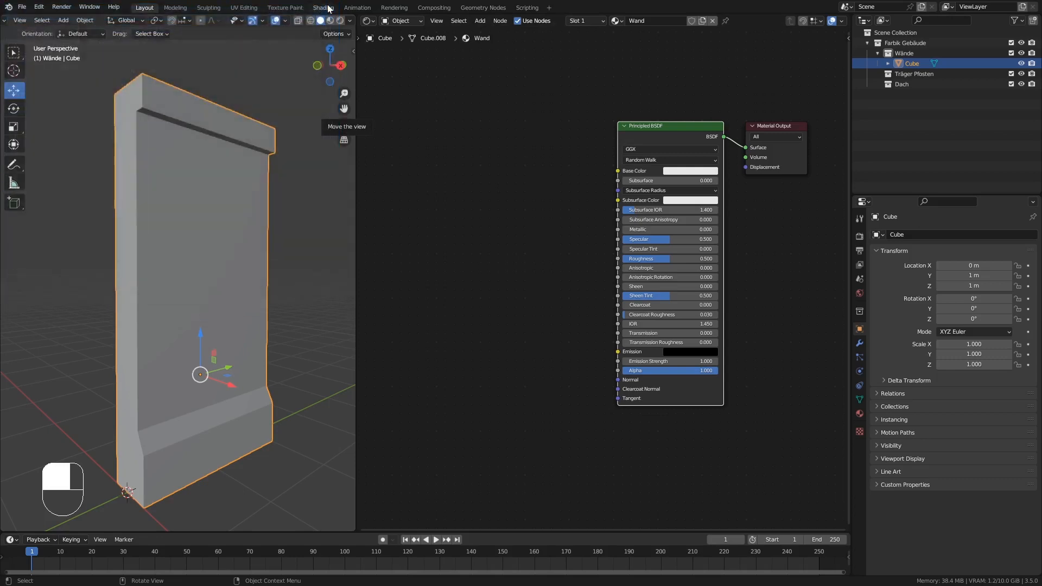
Start Node Wrangler's Principled Texture Setup for the Principled BSDF and browse to the textures folder inside plaster_brick_01_2k.blend.
scroll(583, 129, down, 1)
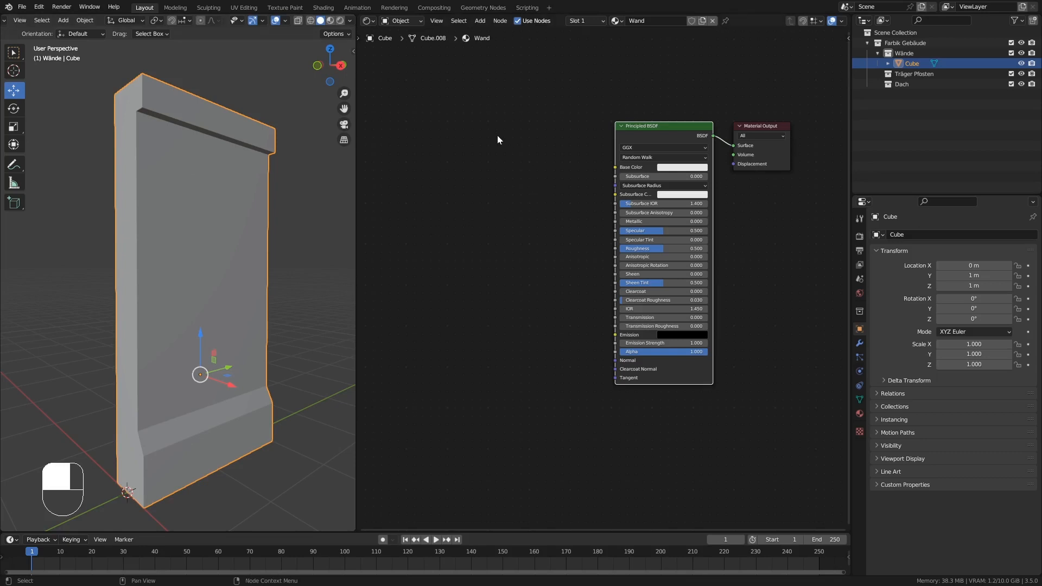
click(481, 250)
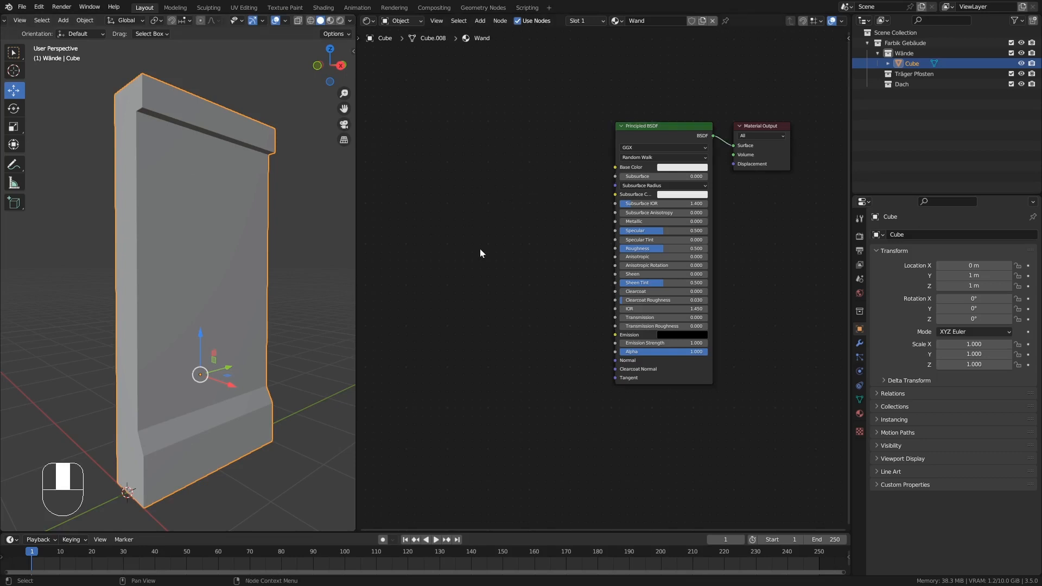
click(653, 126)
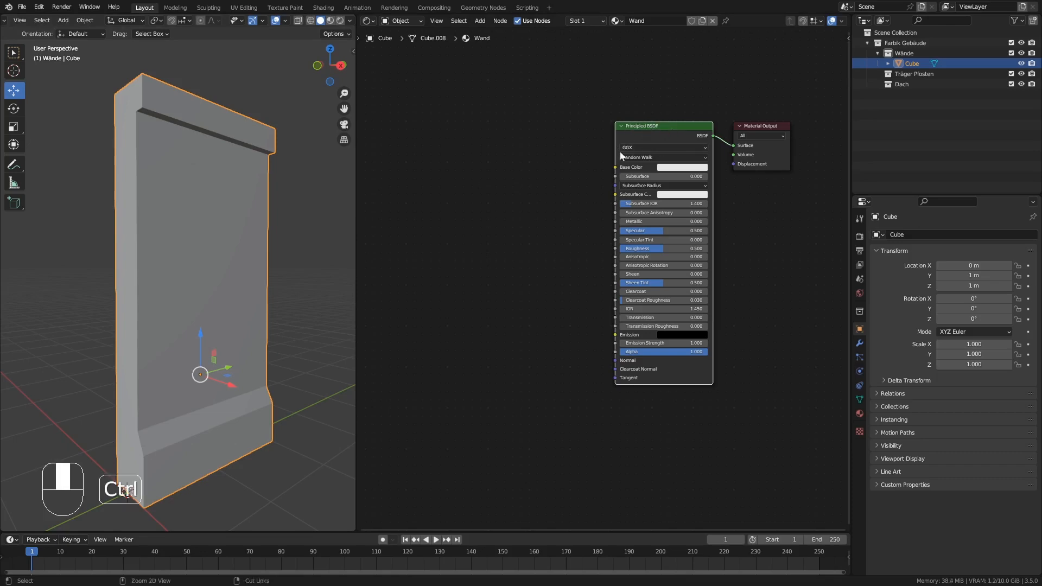
key(ctrl+shift+t)
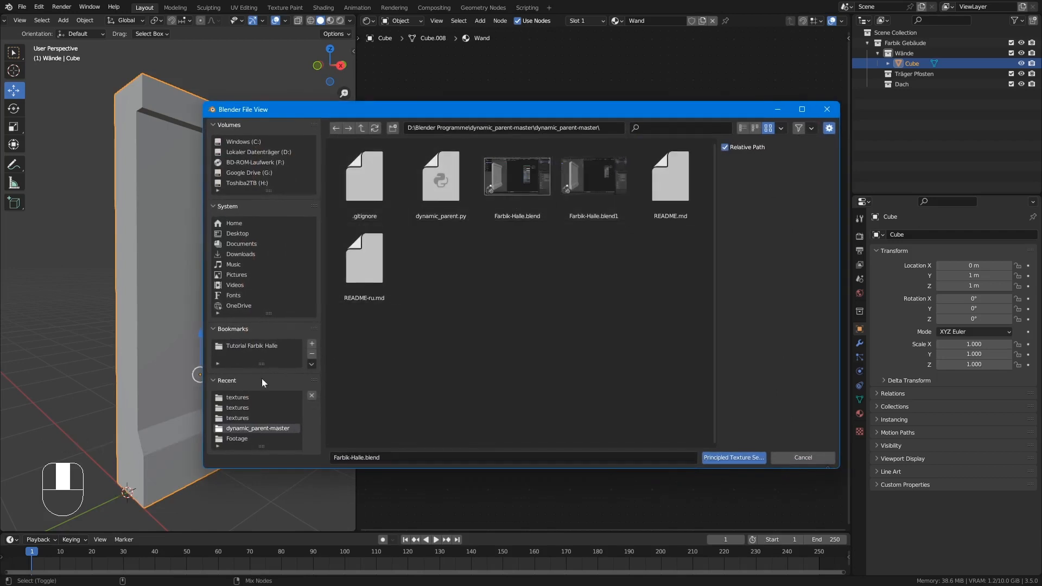
click(237, 396)
click(365, 123)
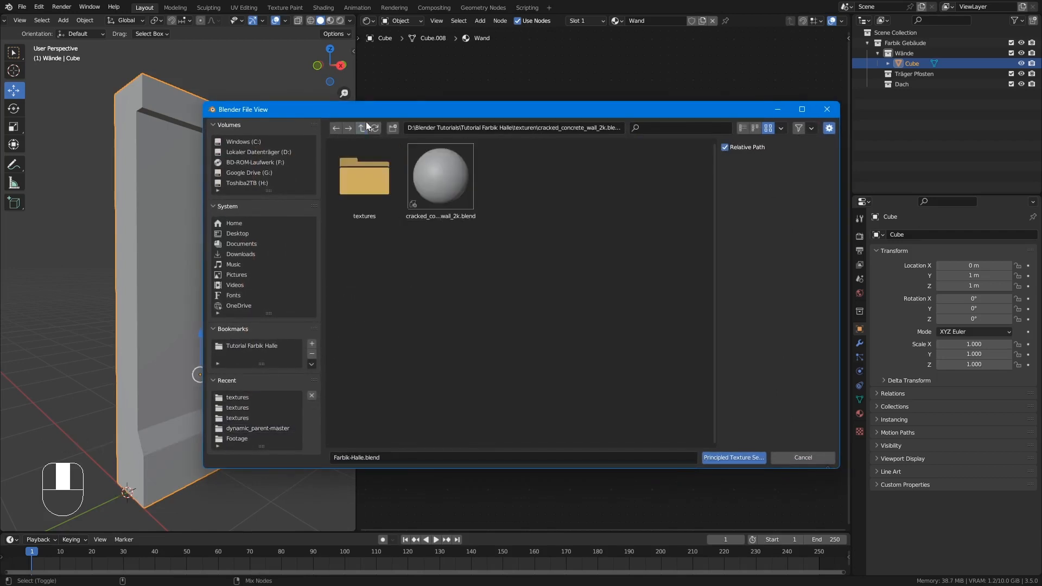
click(365, 122)
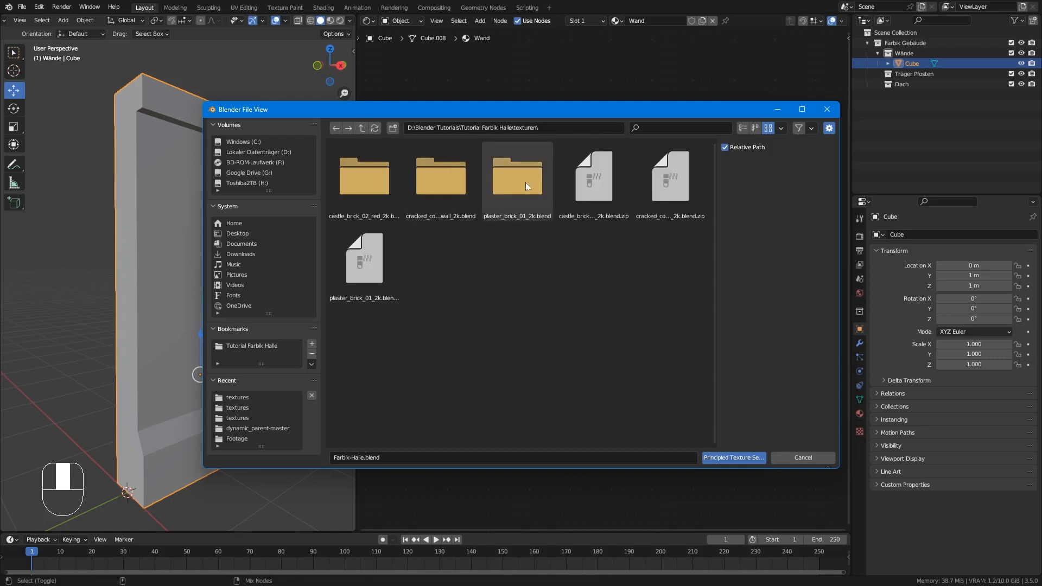
click(442, 171)
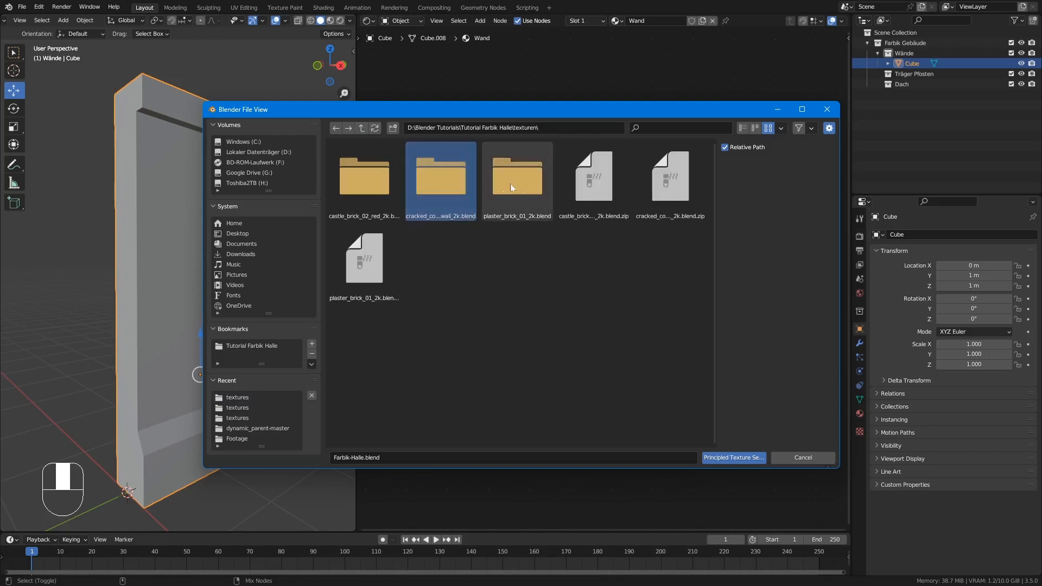
double_click(510, 184)
double_click(379, 175)
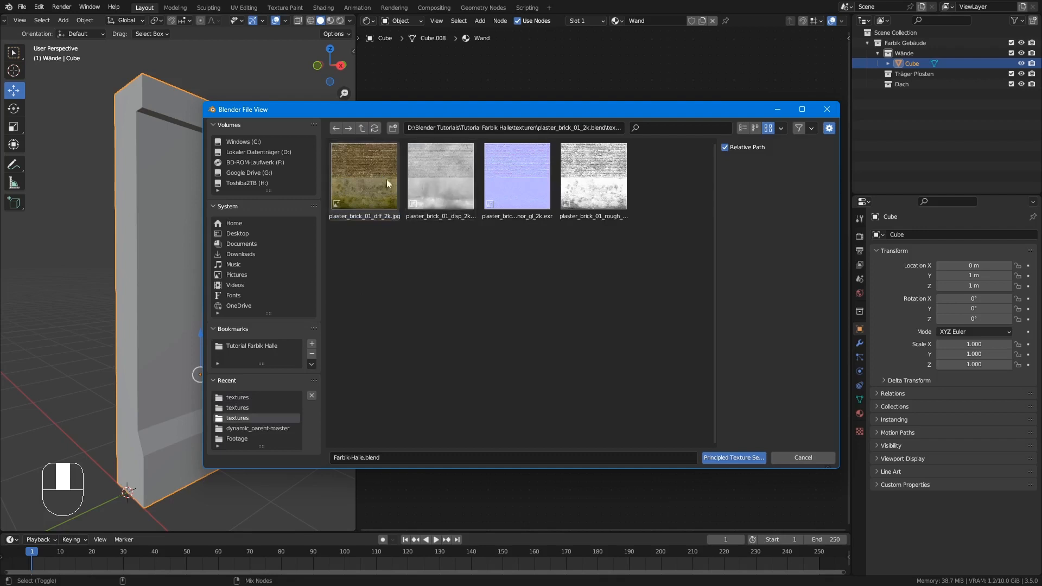
Select all four plaster_brick_01 maps (diff, disp, nor_gl and rough) and load them as the shader's texture setup.
click(363, 169)
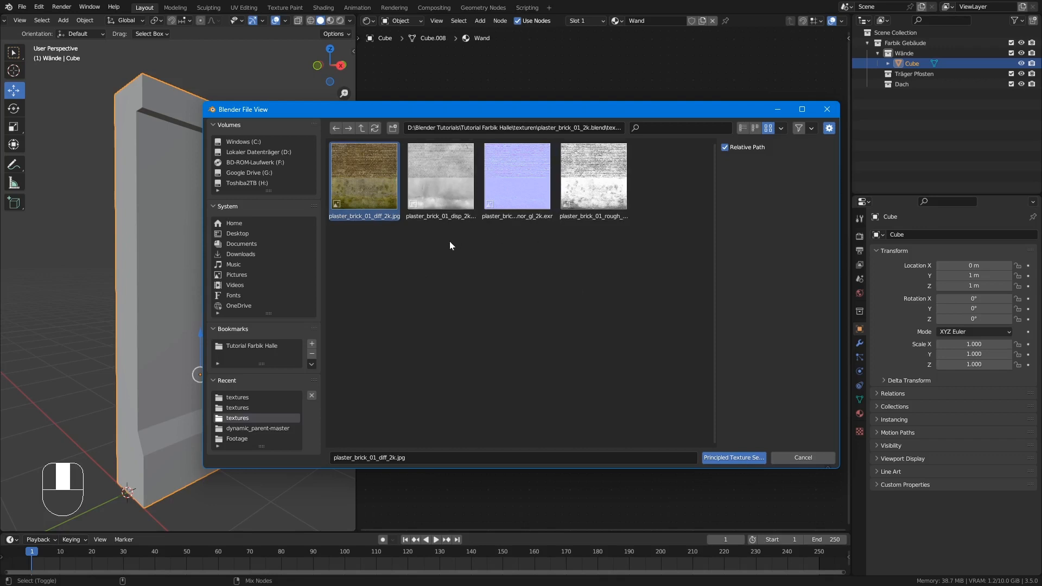
click(516, 295)
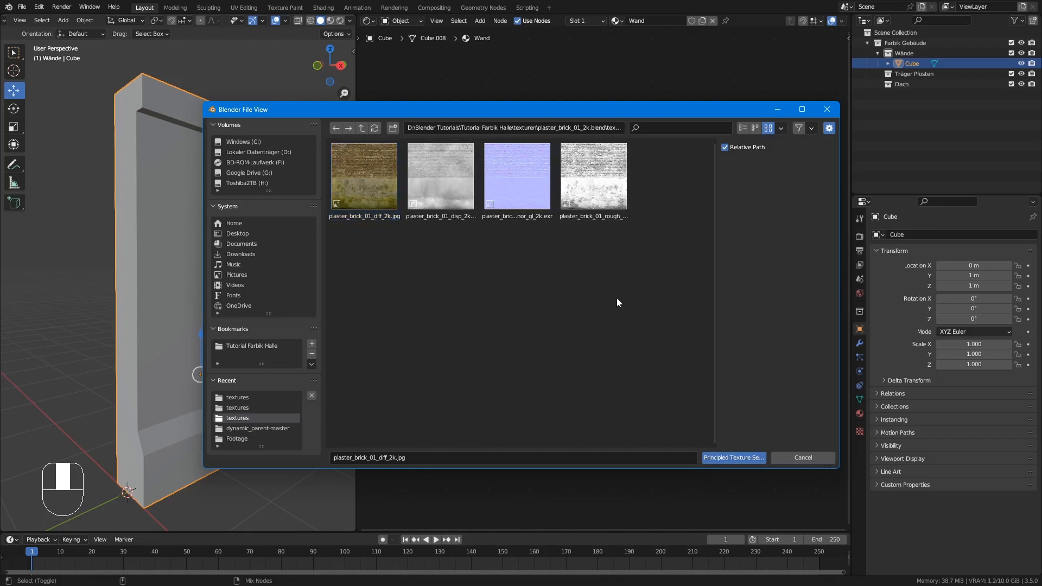
drag(604, 285, 472, 179)
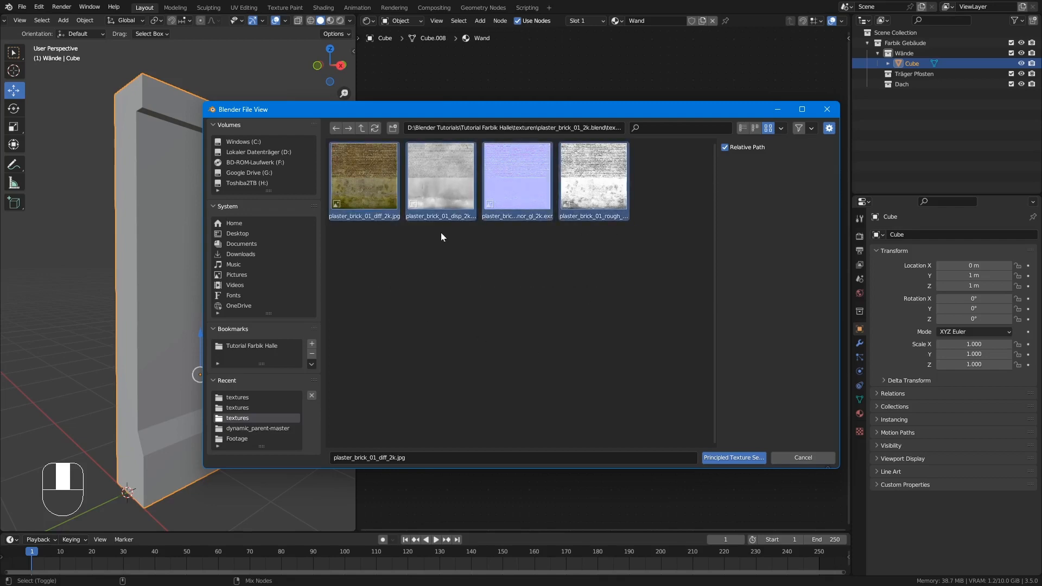
click(745, 457)
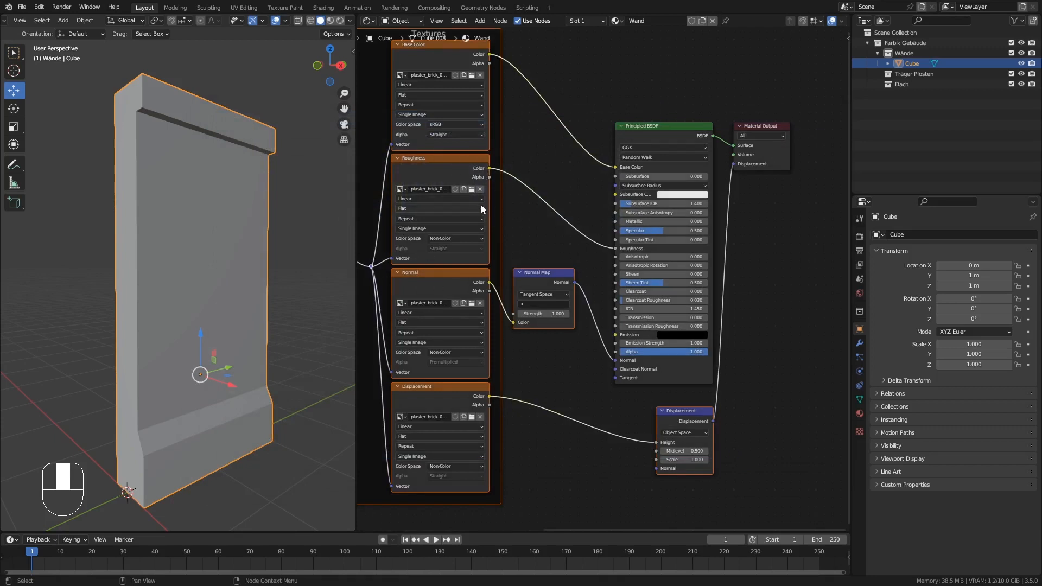
Preview the textured wall piece by switching the 3D viewport to Material Preview shading.
scroll(456, 217, down, 1)
scroll(471, 315, down, 1)
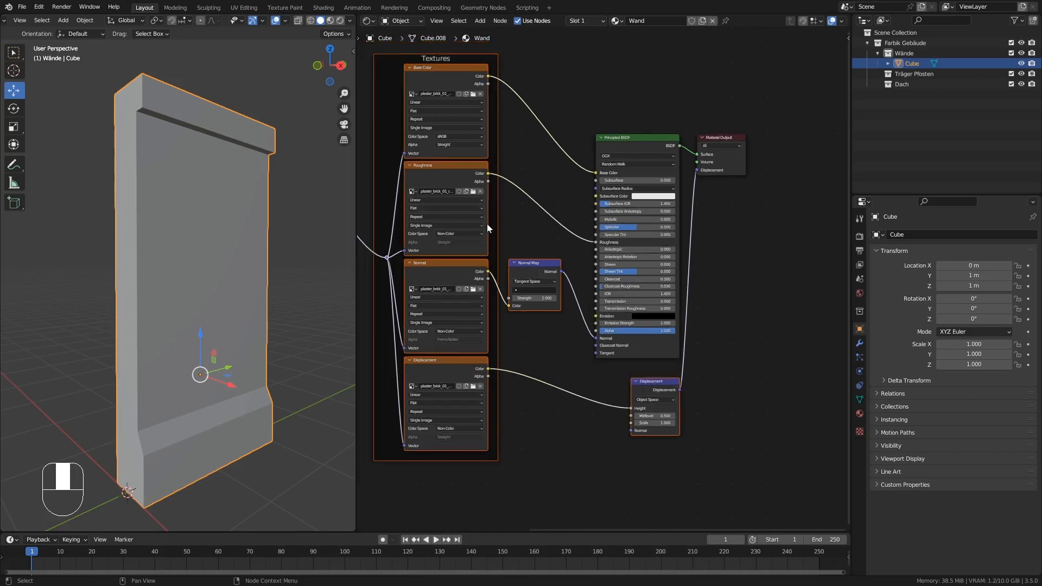
scroll(487, 223, down, 1)
middle_drag(471, 232, 581, 240)
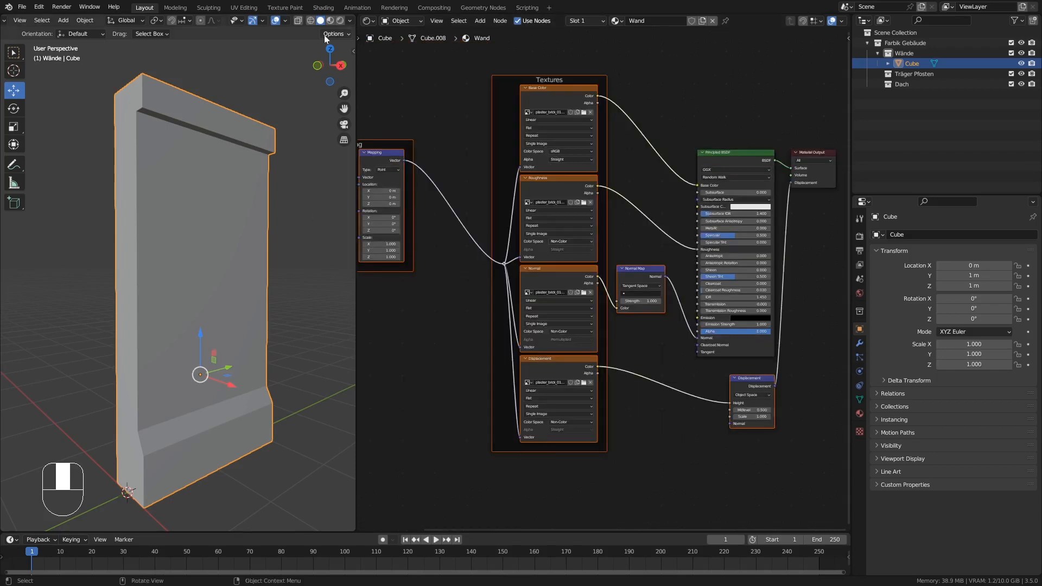
click(331, 20)
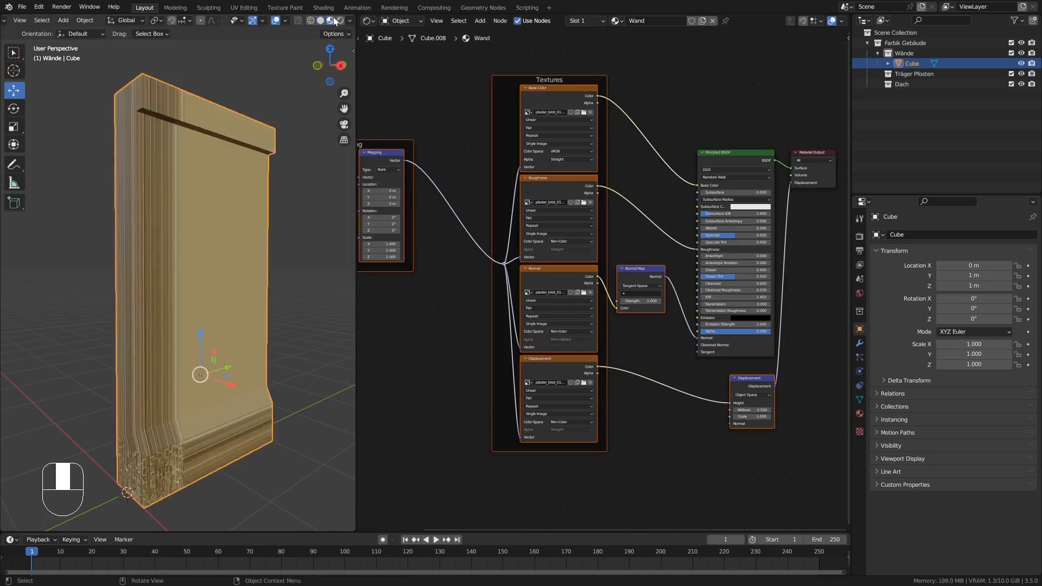
Unwrap all faces of the wall piece in Edit Mode with Cube Projection.
middle_drag(227, 289, 178, 356)
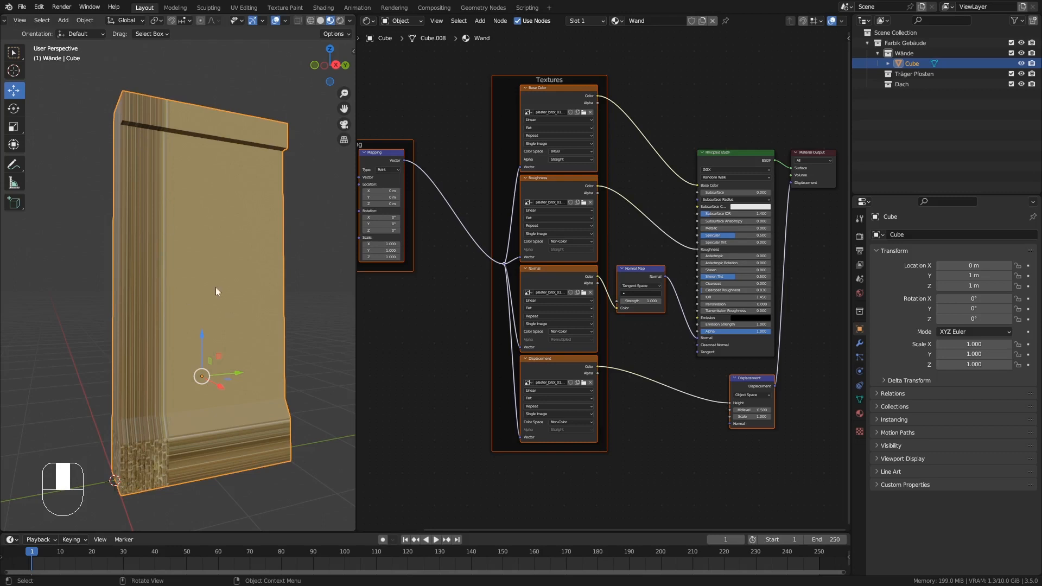
key(Tab)
key(a)
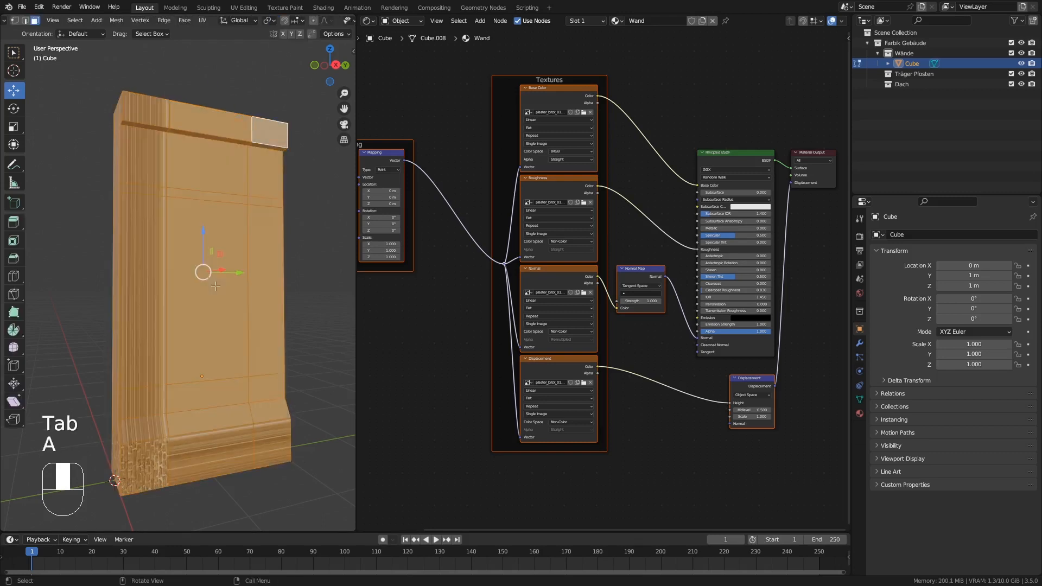
key(u)
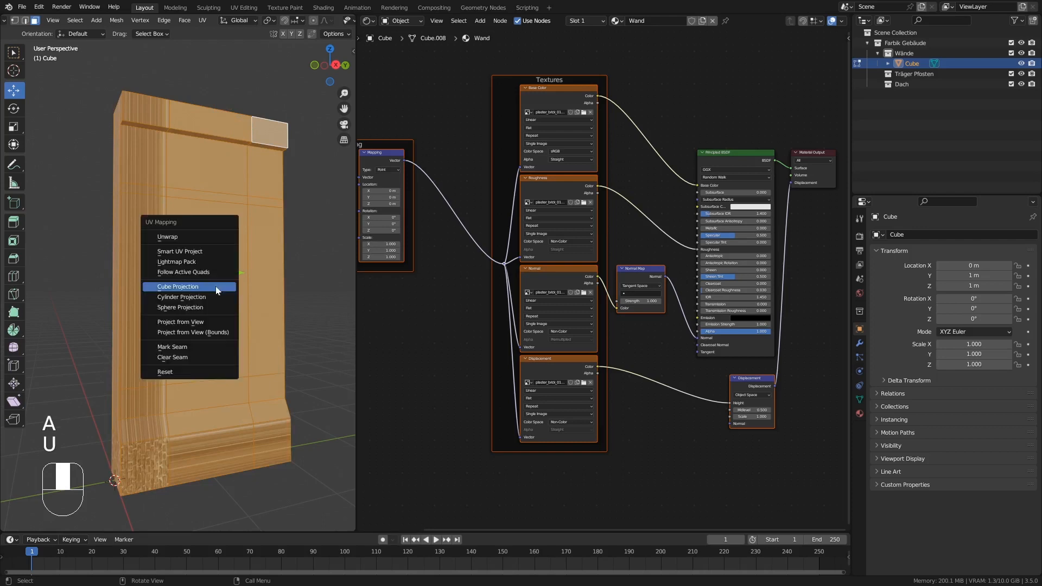
click(216, 285)
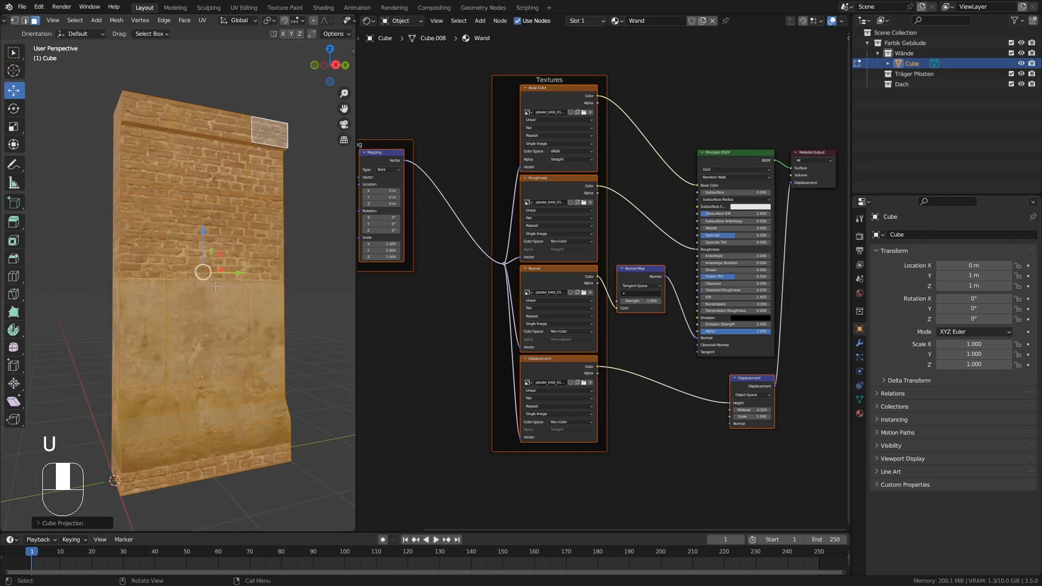
Split the 3D viewport in two, make the new area a UV Editor and display plaster_brick_01_diff_2k.jpg in it.
middle_drag(211, 344, 198, 345)
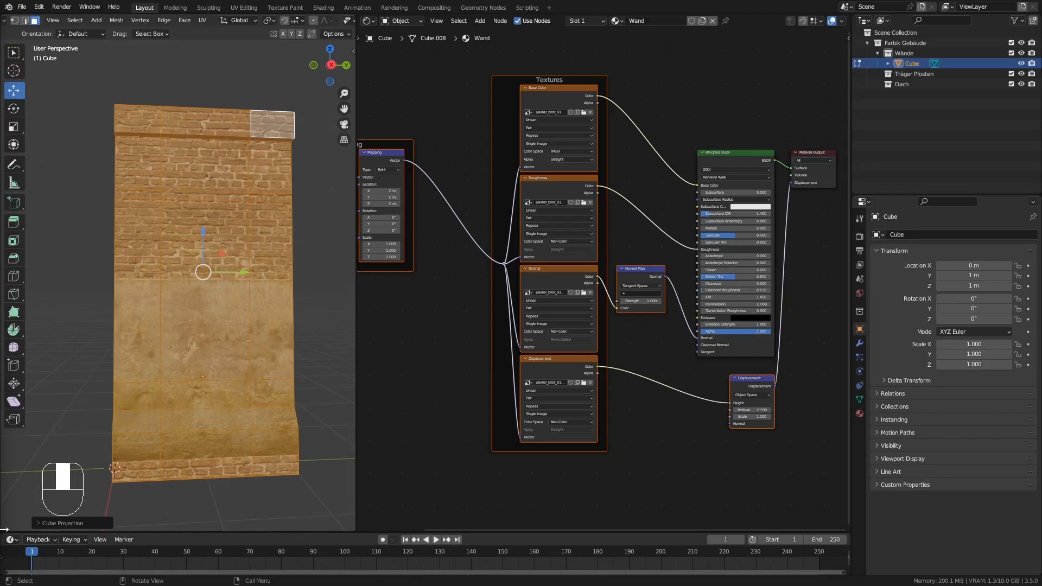
drag(4, 527, 46, 266)
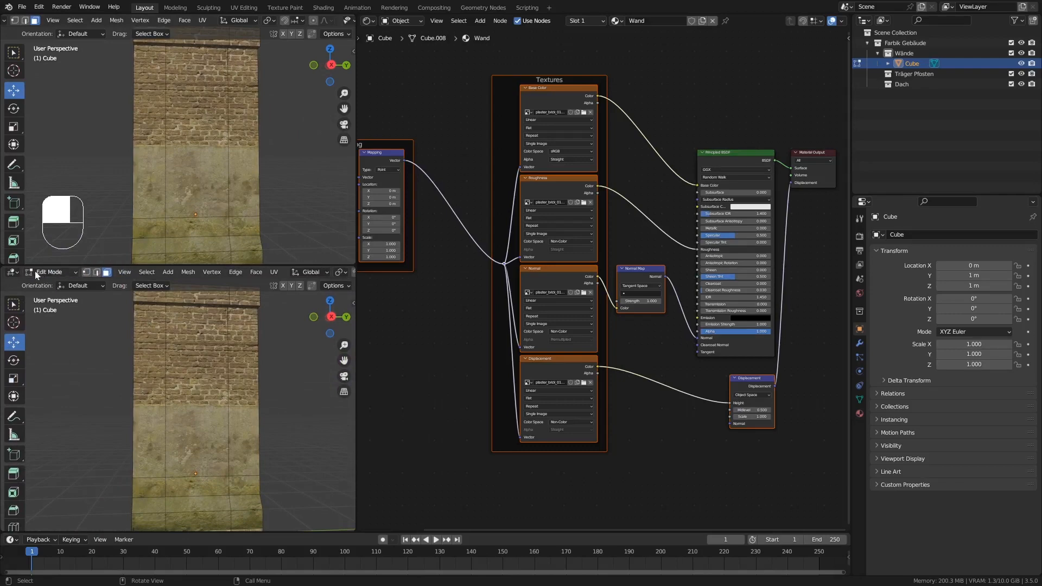
click(12, 271)
click(34, 321)
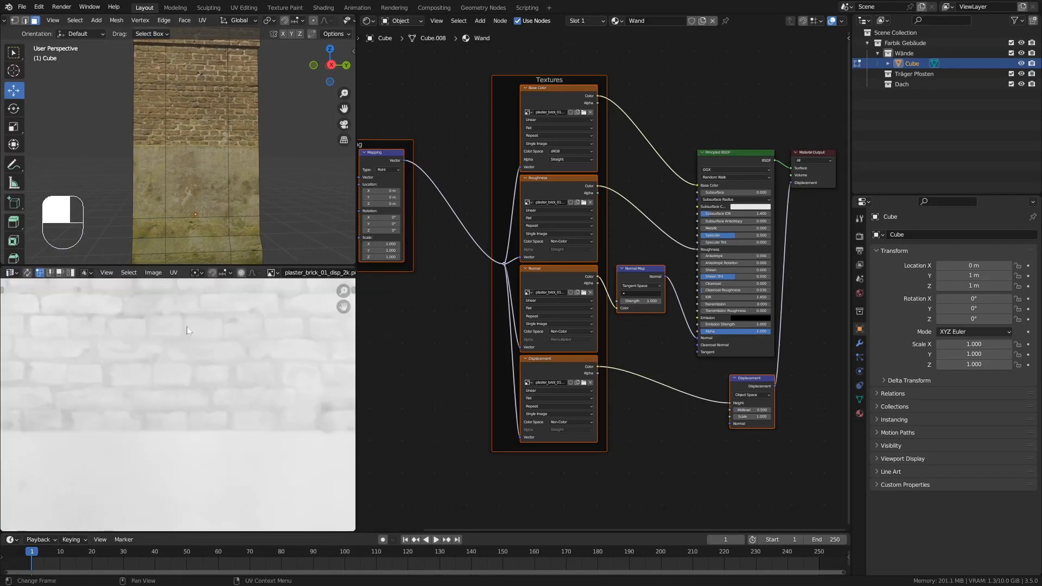
scroll(186, 327, down, 2)
key(Home)
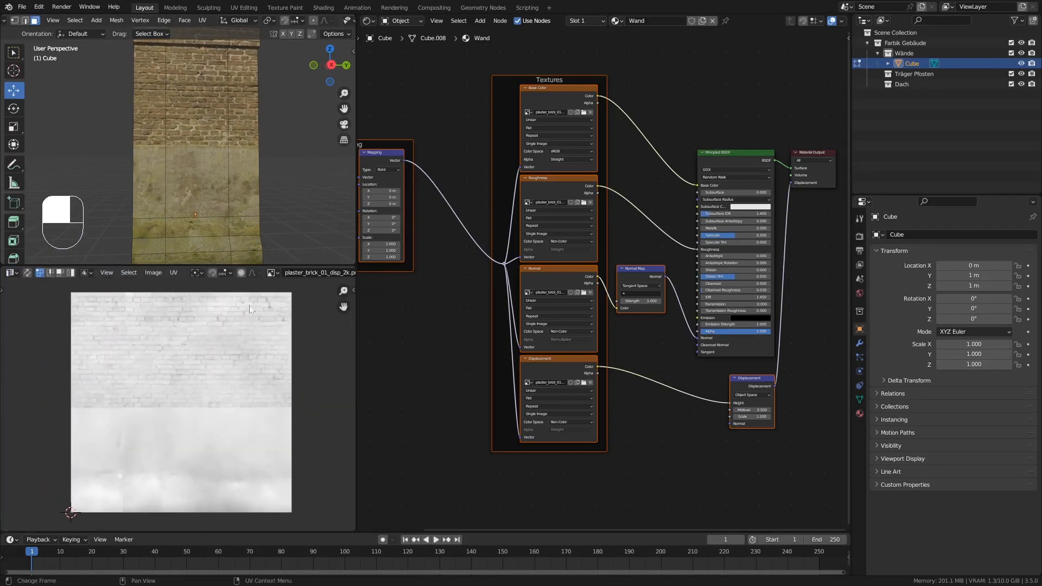
click(268, 274)
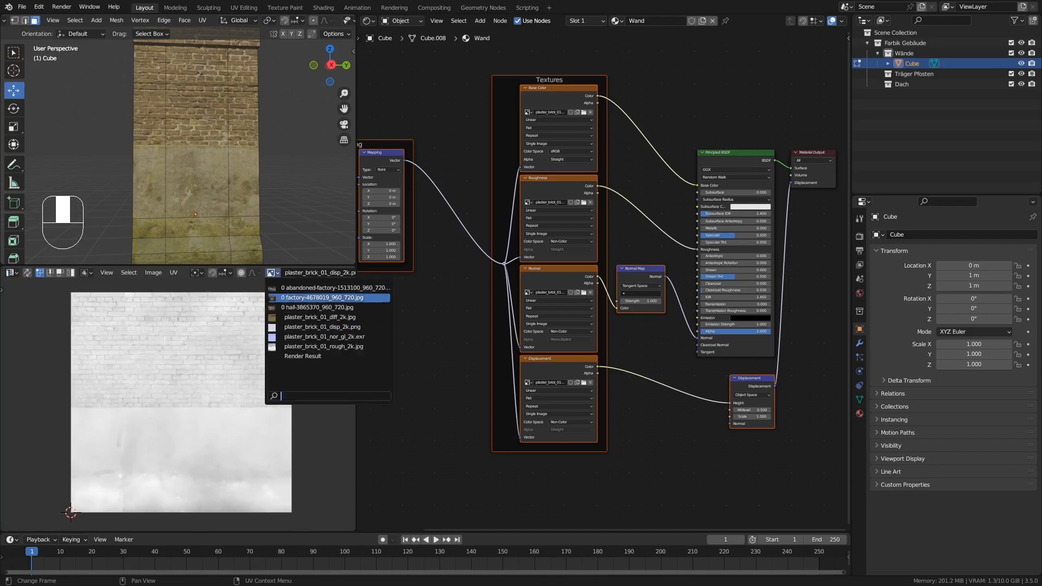
click(304, 317)
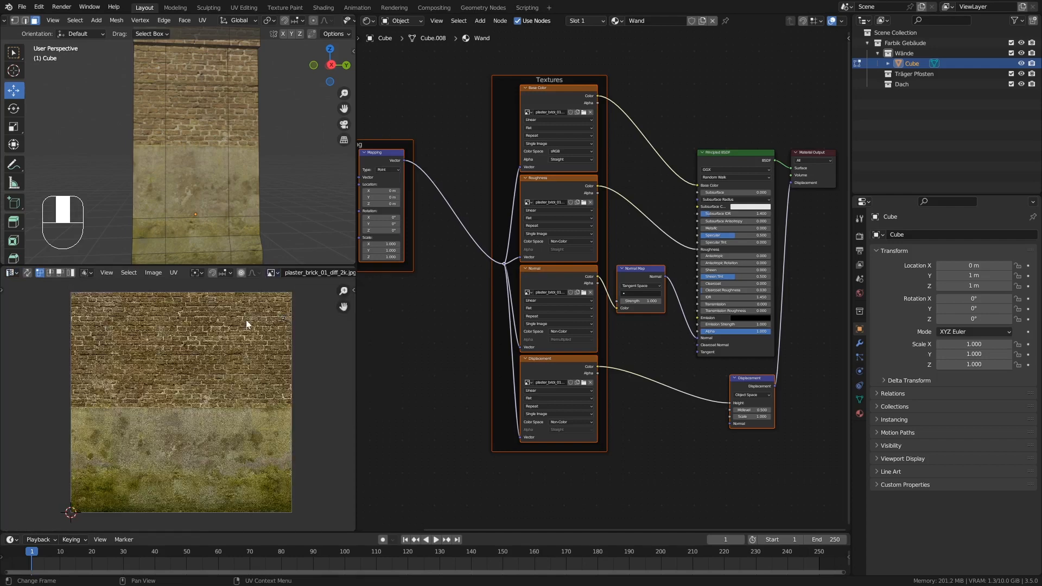
Scale all the wall's UVs up to about twice their size so they span the width of the brick texture.
key(a)
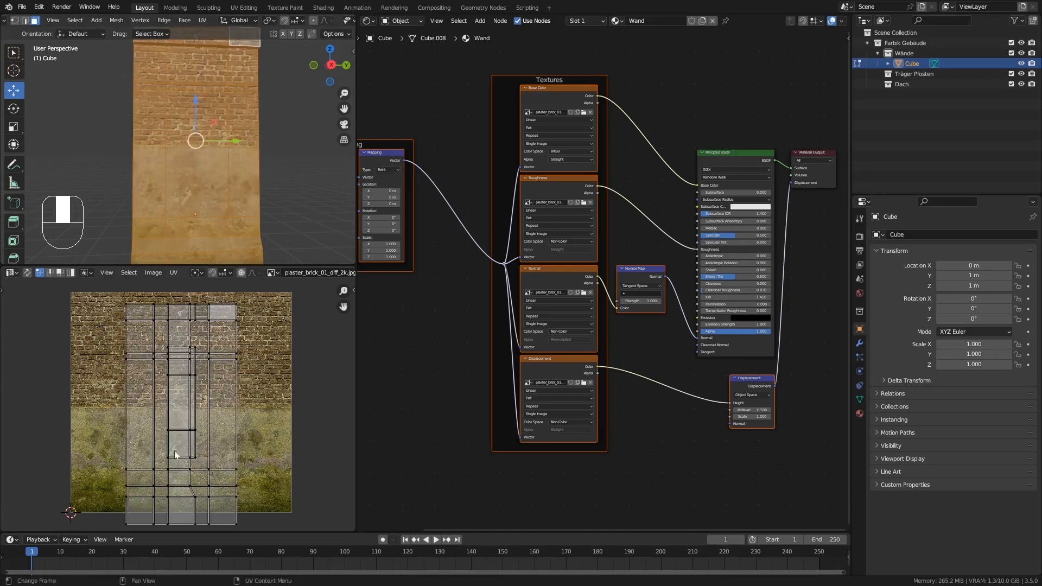
key(a)
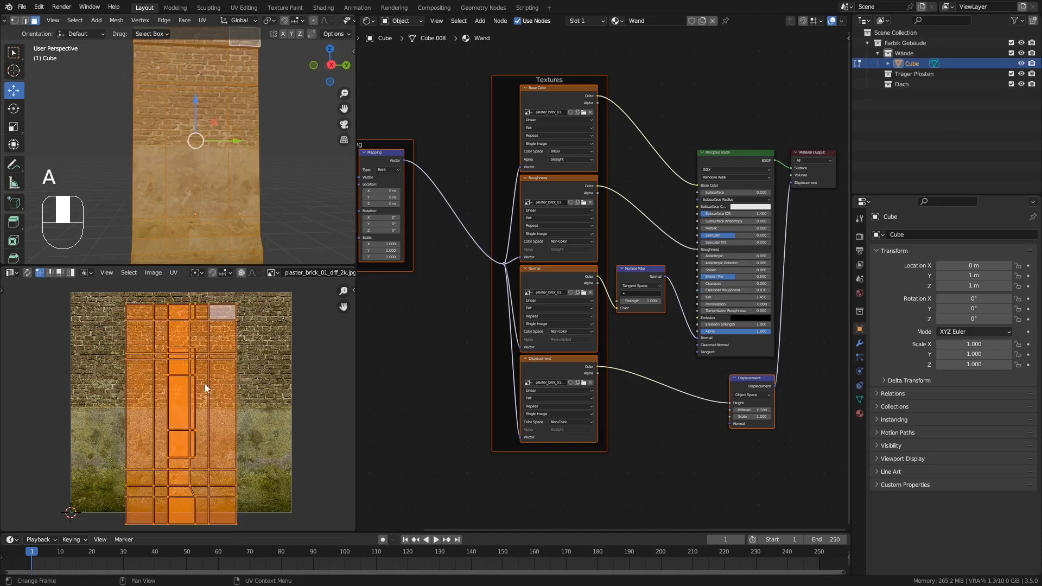
scroll(204, 384, down, 1)
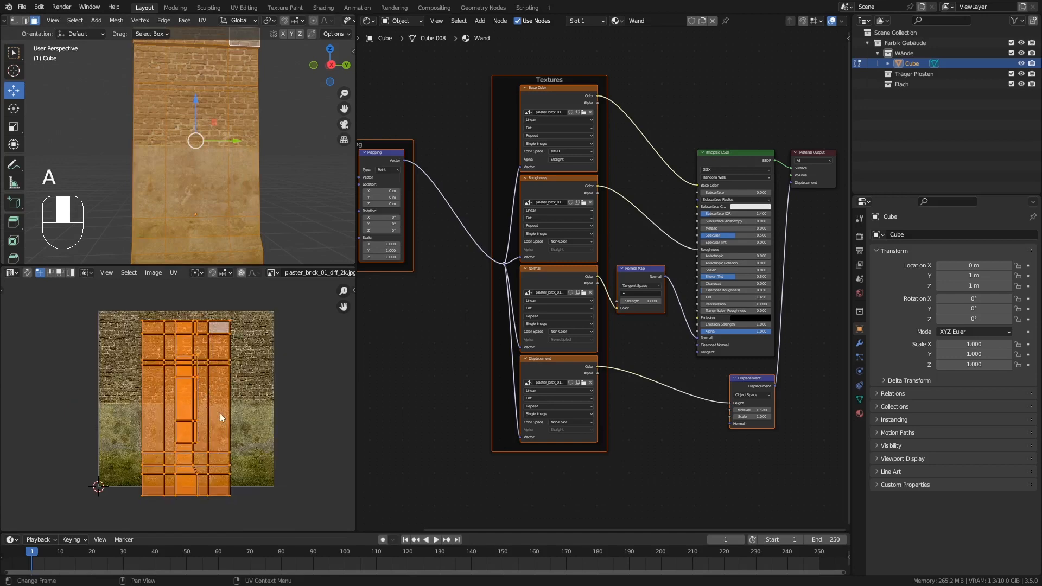
key(s)
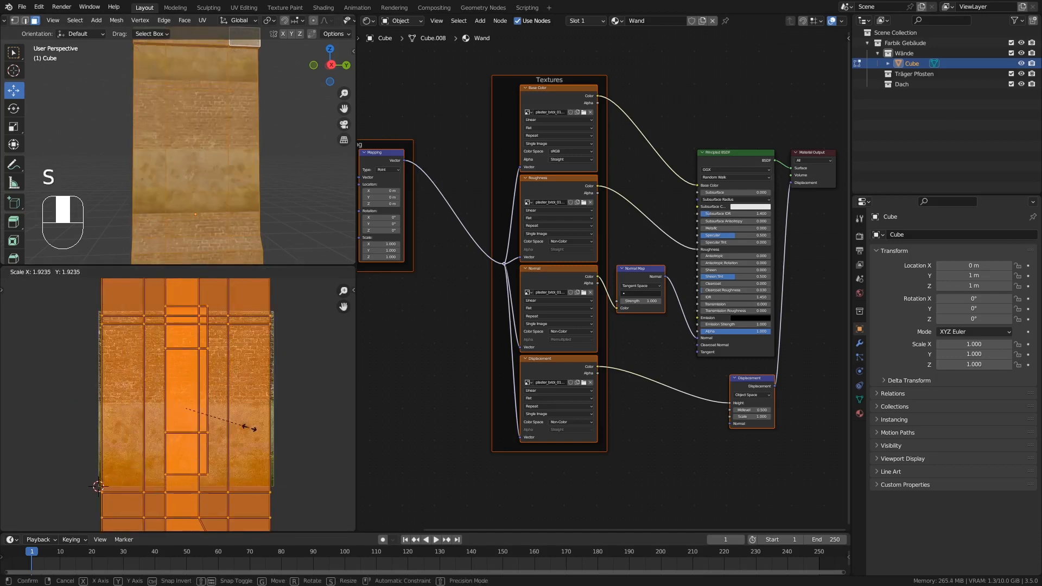
click(252, 431)
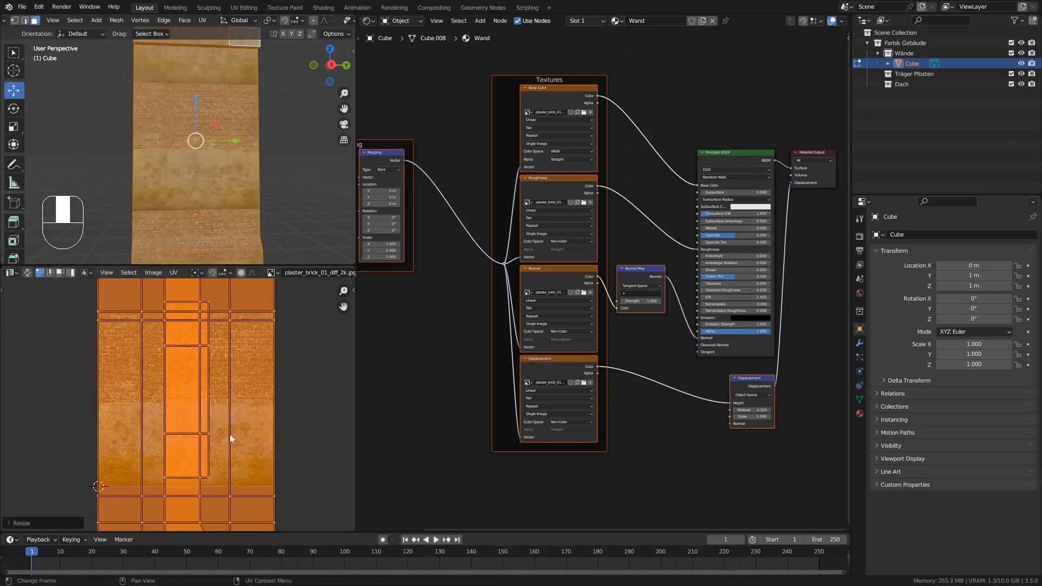
Move all the wall's UVs up along Y by about 0.62 so the wall's base lies over the texture's lower plaster area.
shift+middle_drag(217, 451, 221, 392)
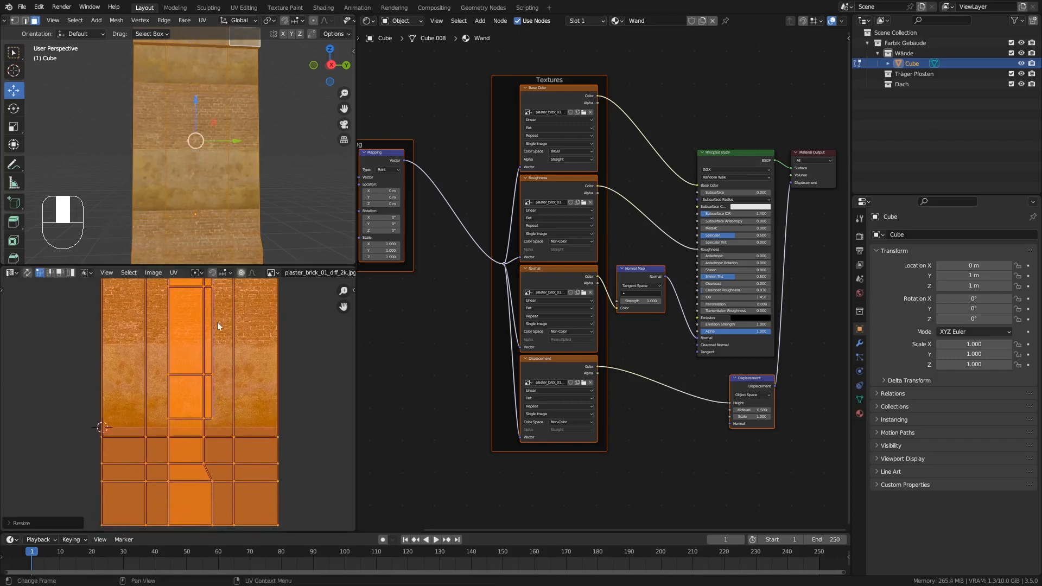
middle_drag(172, 221, 204, 180)
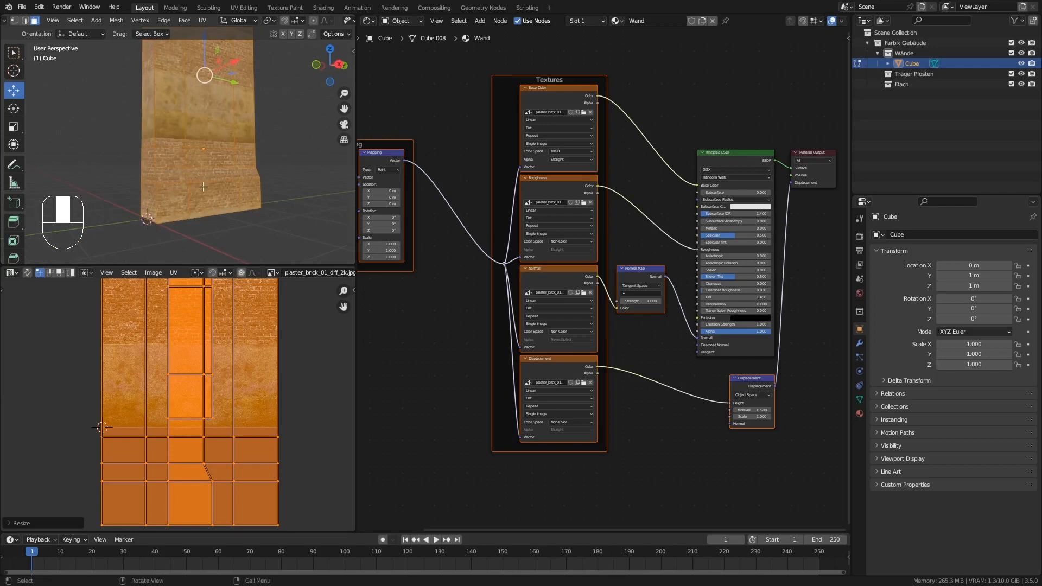
scroll(192, 189, up, 2)
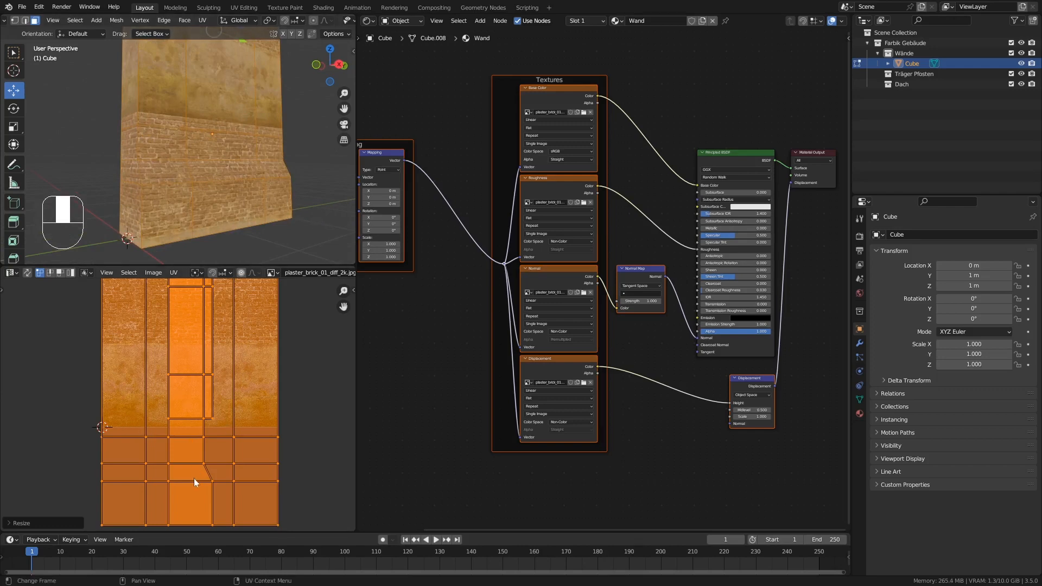
key(g)
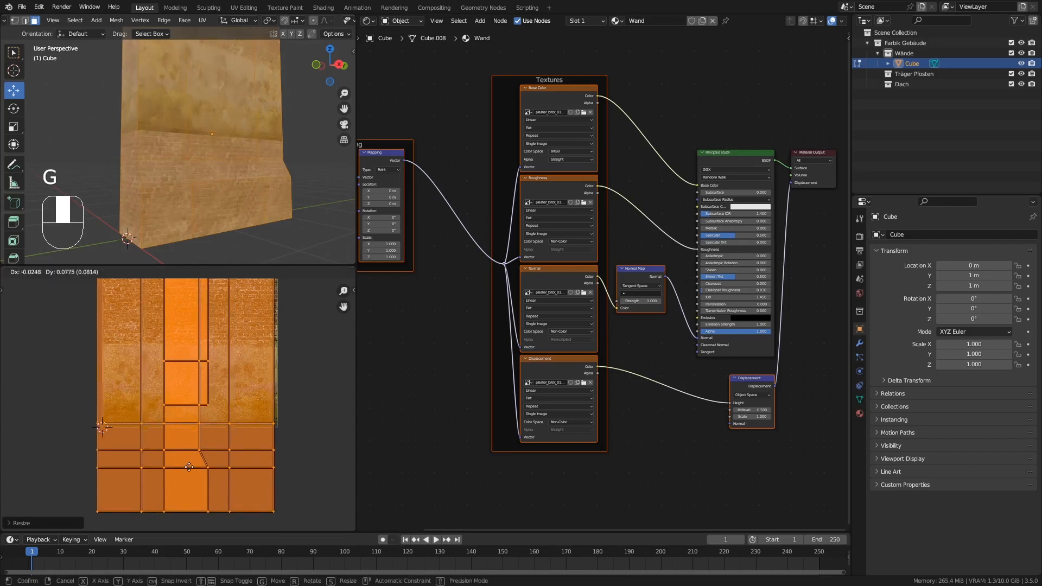
key(y)
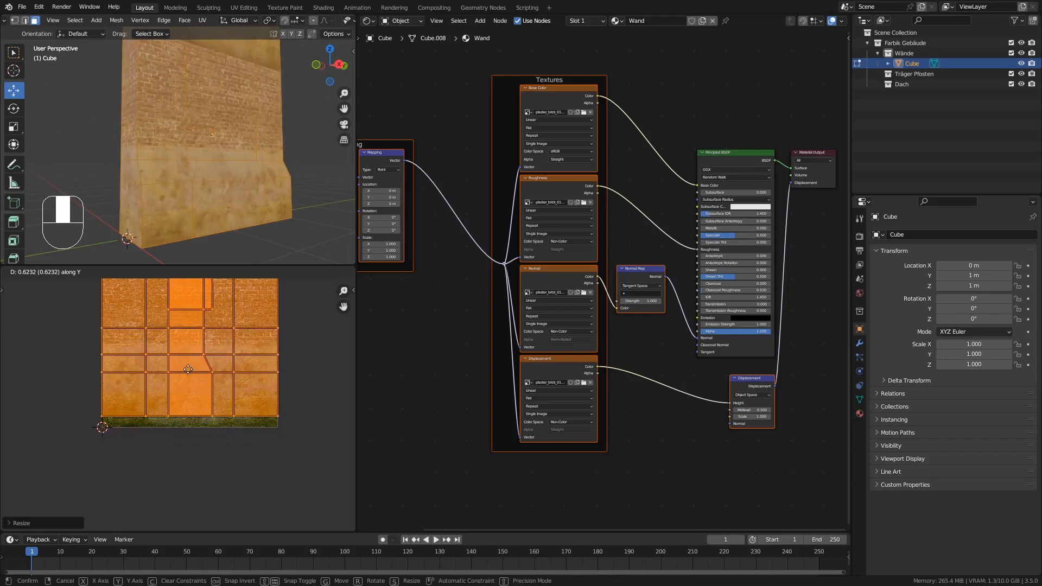
click(185, 386)
Stretch the UVs along Y and move them up about 0.22 until their lowest edge sits just above the texture's lower edge.
scroll(183, 387, up, 2)
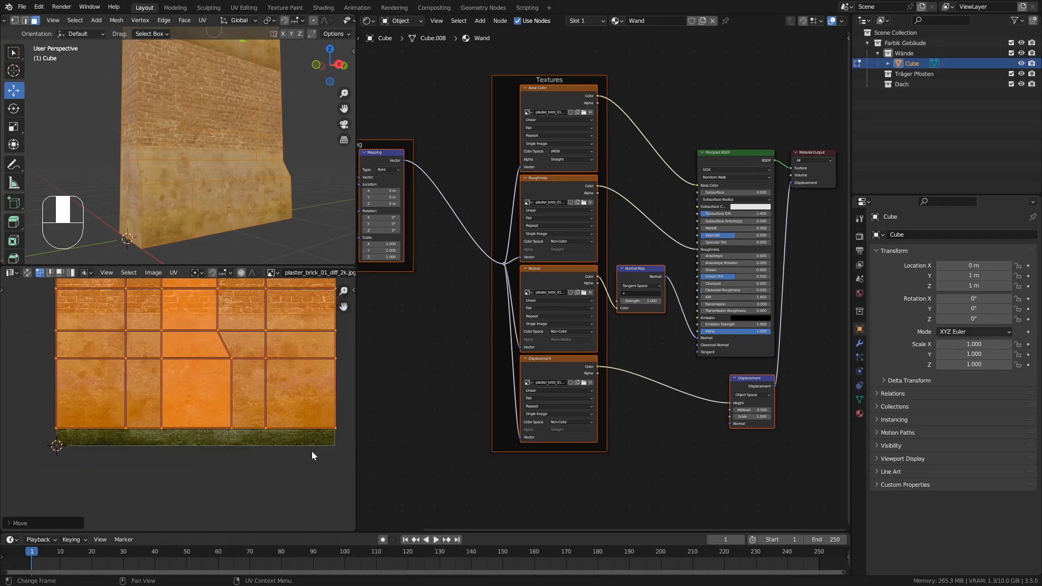
key(s)
key(y)
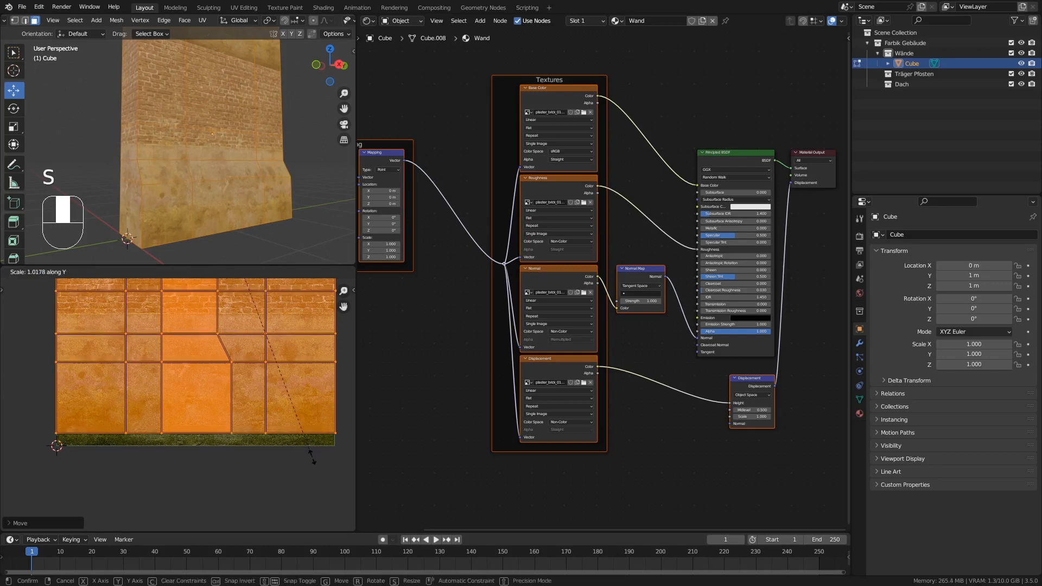
click(317, 523)
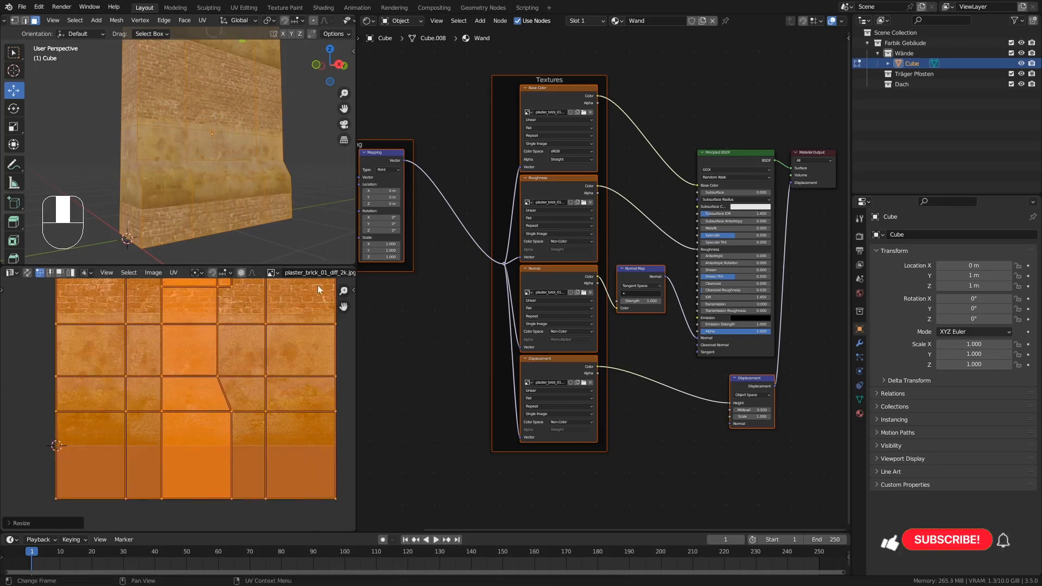
key(g)
key(y)
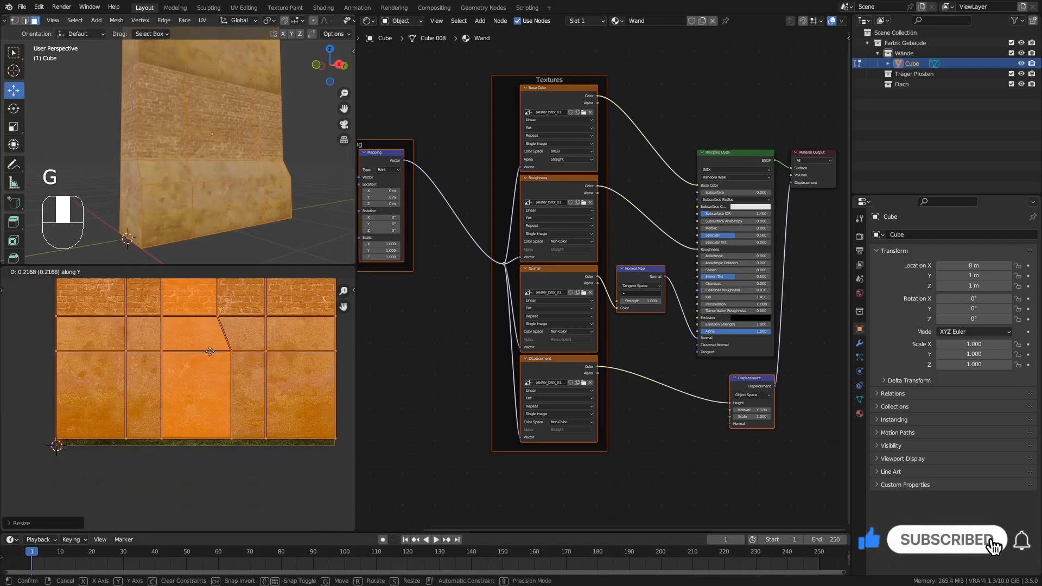
click(210, 351)
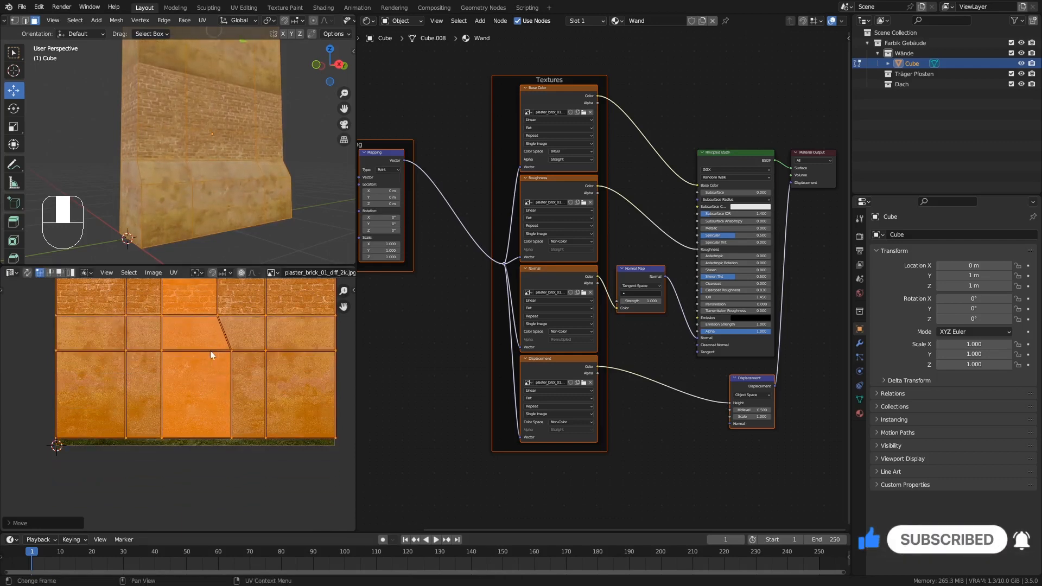
Scale the UVs up slightly along Y and shift them up about 0.02 to align their base with the texture's lower edge.
key(s)
key(y)
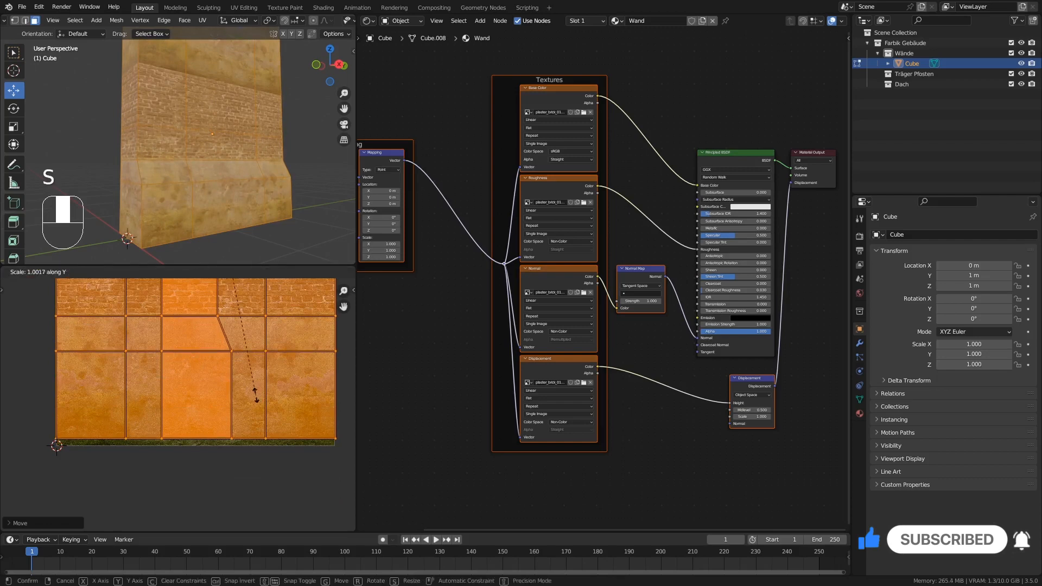
click(241, 393)
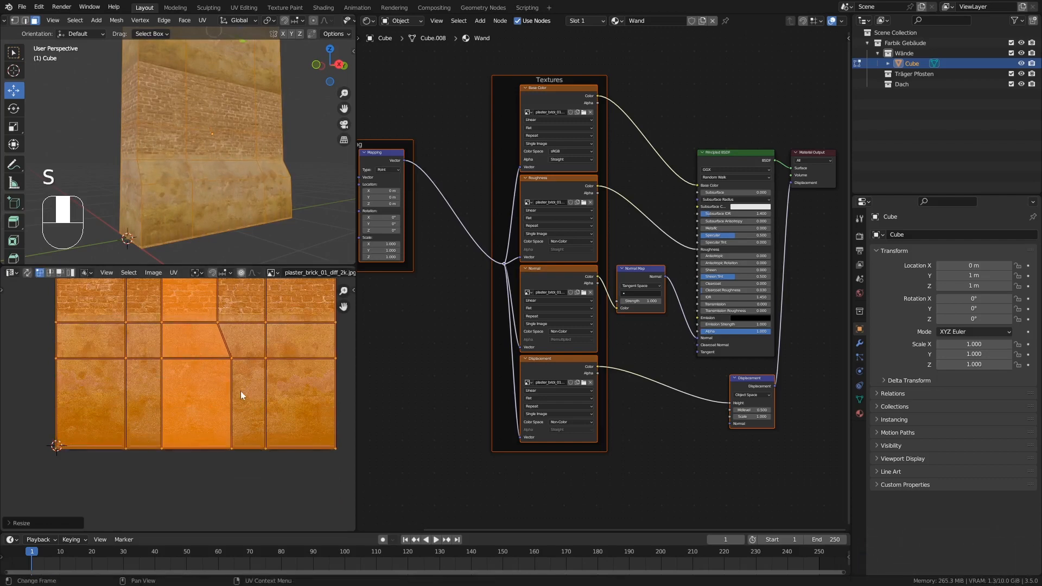
key(g)
key(y)
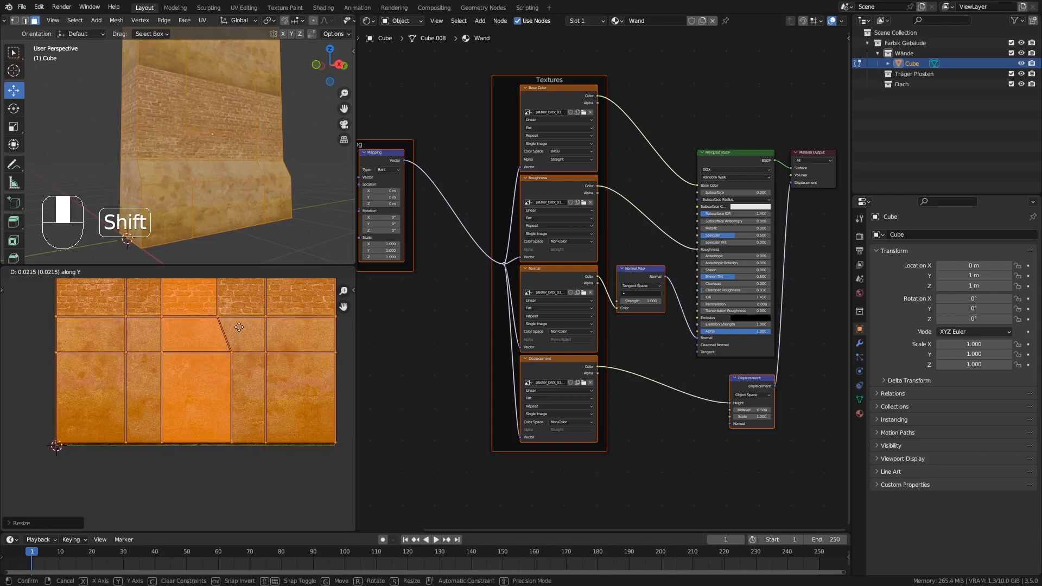
click(239, 328)
Fine-tune the fit at the brick-plaster border by enlarging the UVs slightly along Y and raising them about 0.025.
key(s)
key(y)
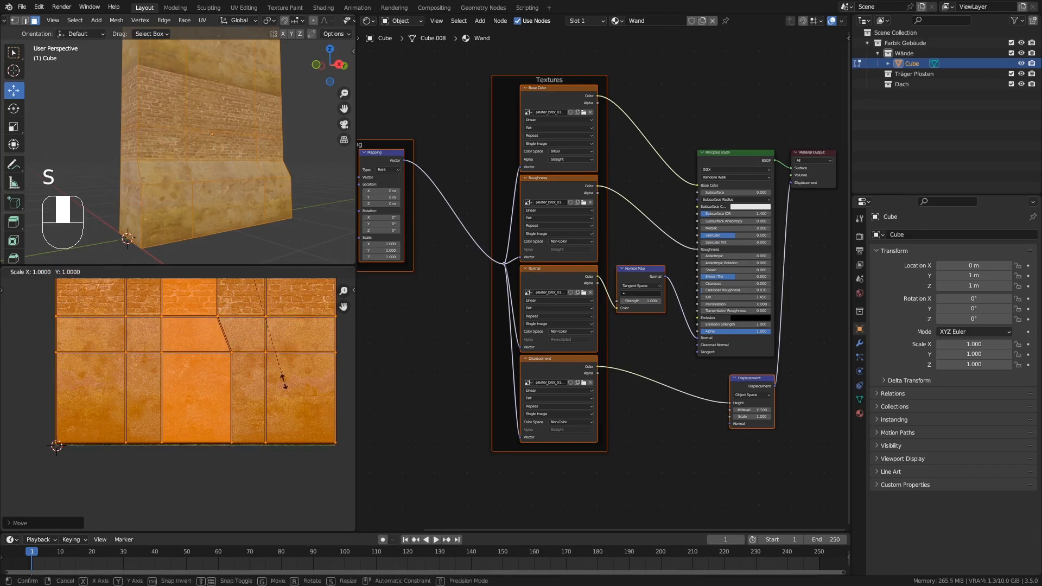
key(shift)
click(284, 452)
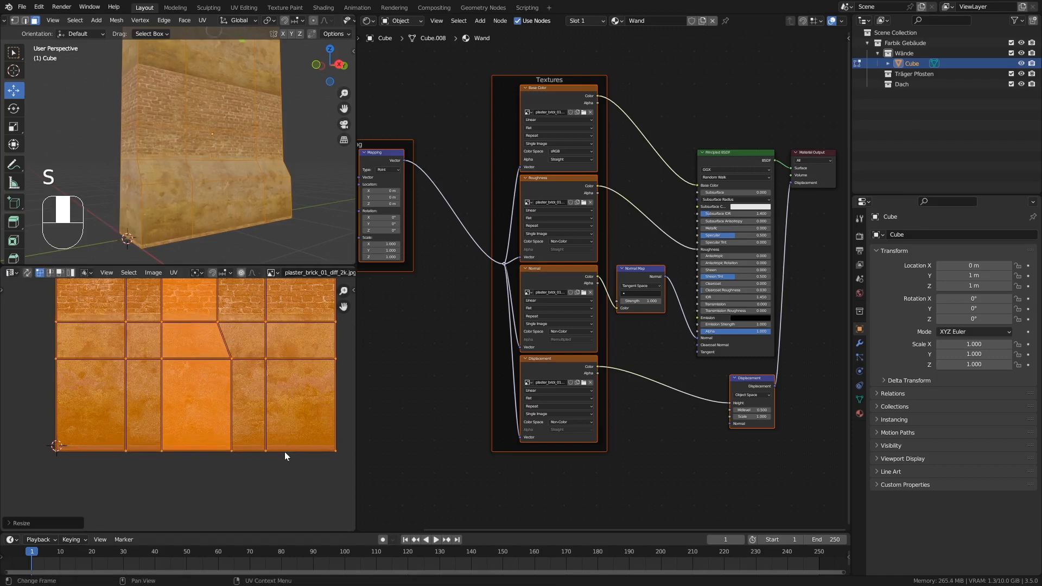
key(g)
key(y)
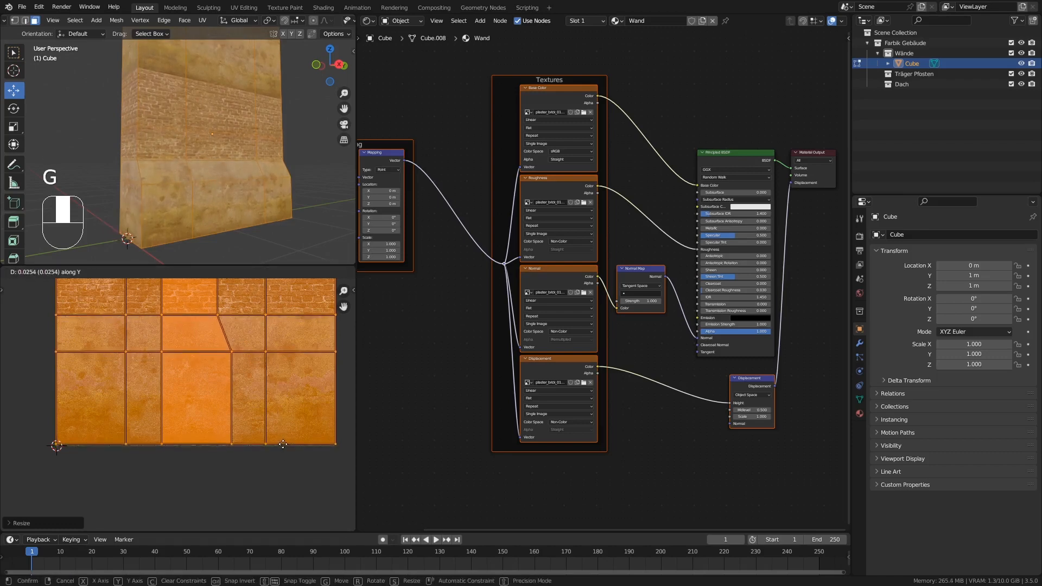
click(282, 443)
Examine the brick-plaster transition and texture repetition on the wall piece, leaving Edit Mode for a clear view.
scroll(187, 310, up, 8)
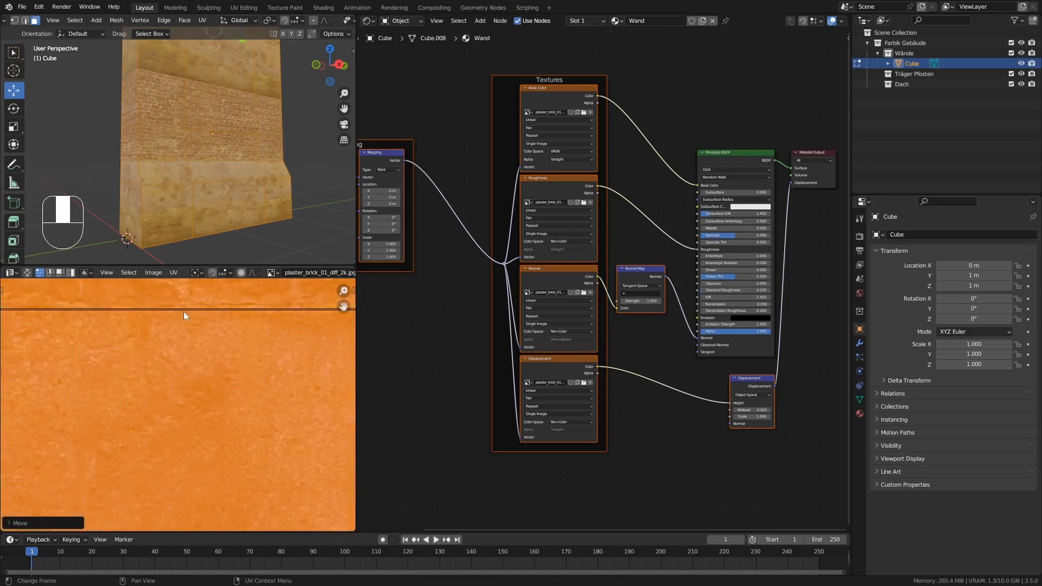
scroll(183, 311, down, 2)
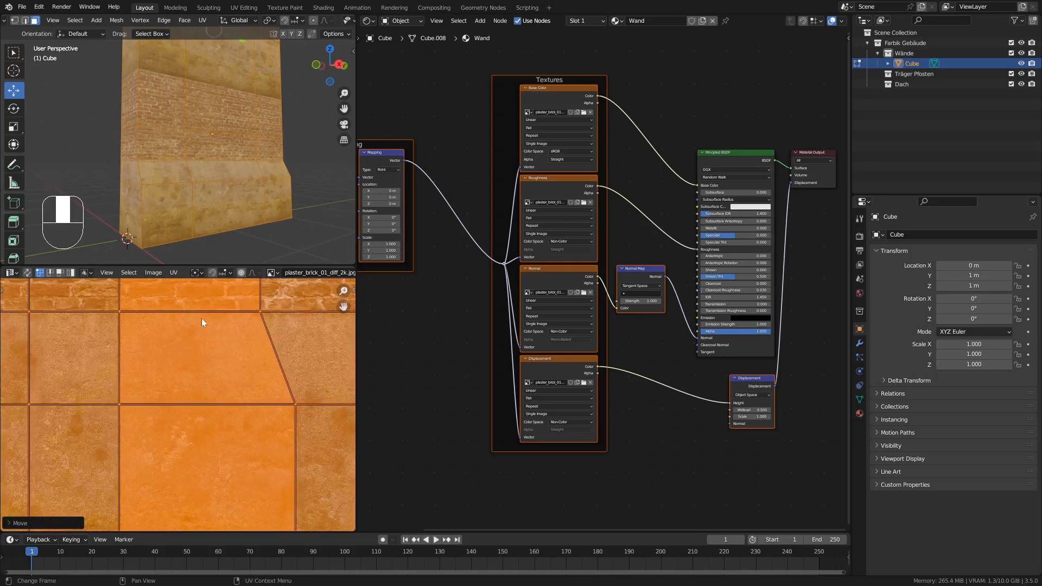
scroll(196, 173, up, 7)
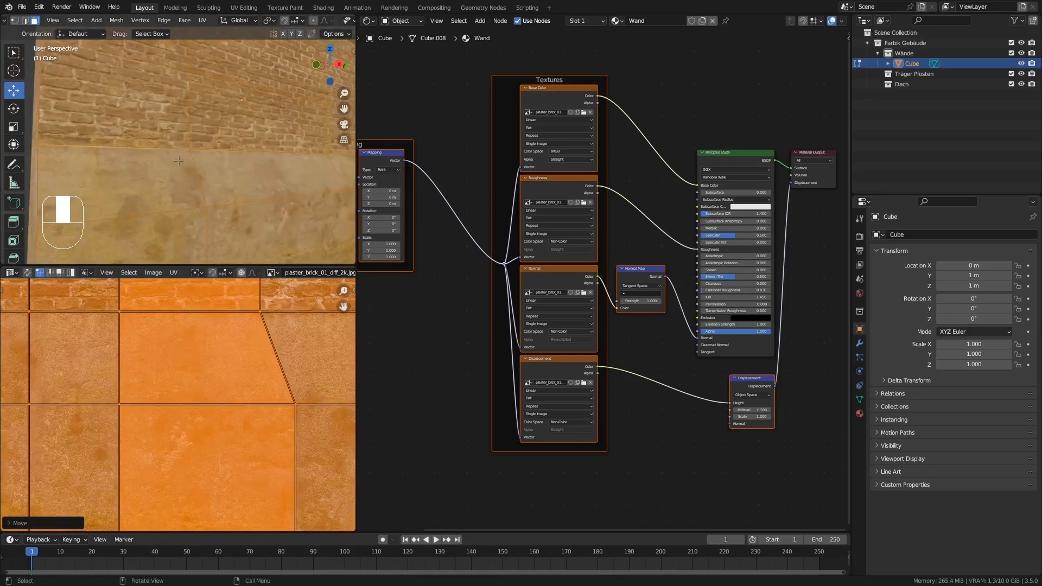
middle_drag(185, 167, 198, 183)
scroll(200, 184, down, 7)
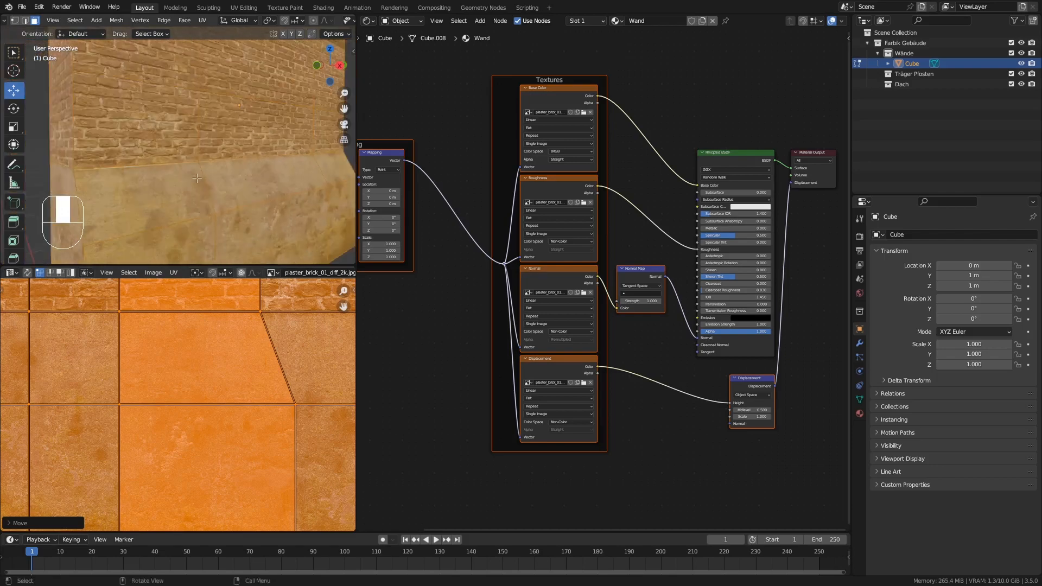
scroll(217, 218, up, 5)
key(Tab)
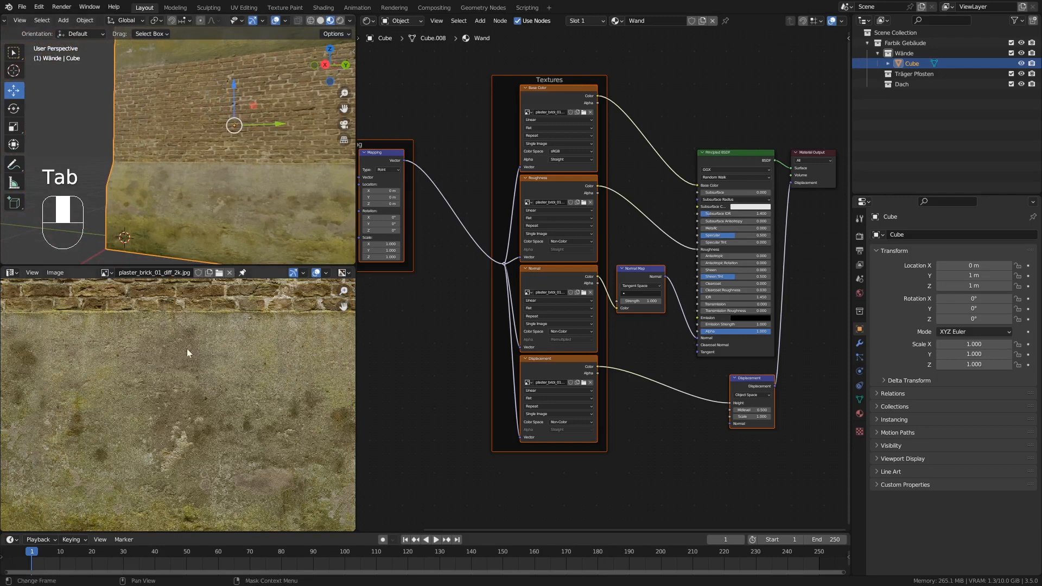
scroll(156, 391, down, 2)
middle_drag(166, 201, 210, 230)
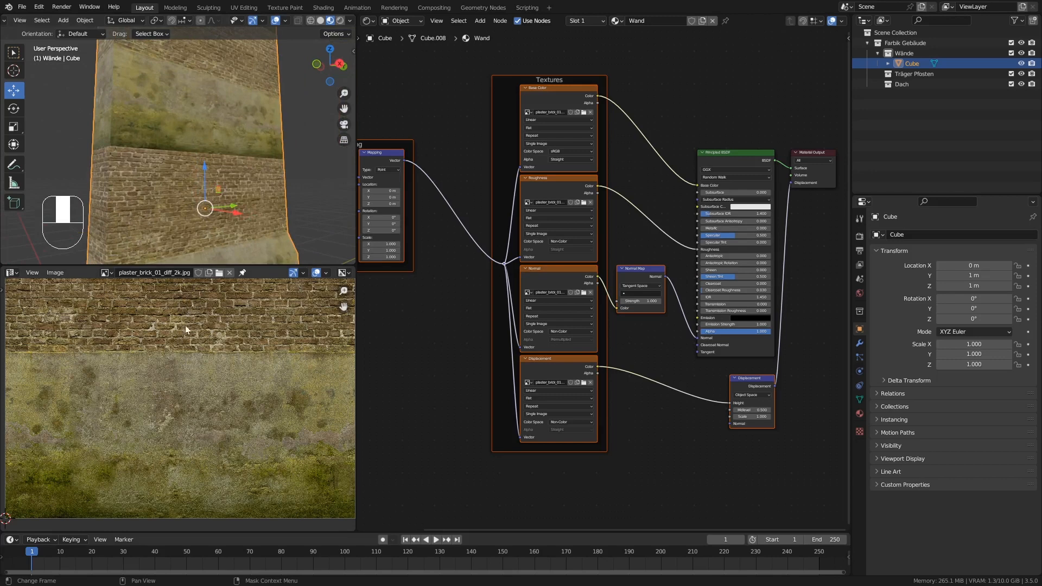
middle_drag(209, 228, 209, 151)
scroll(215, 94, down, 2)
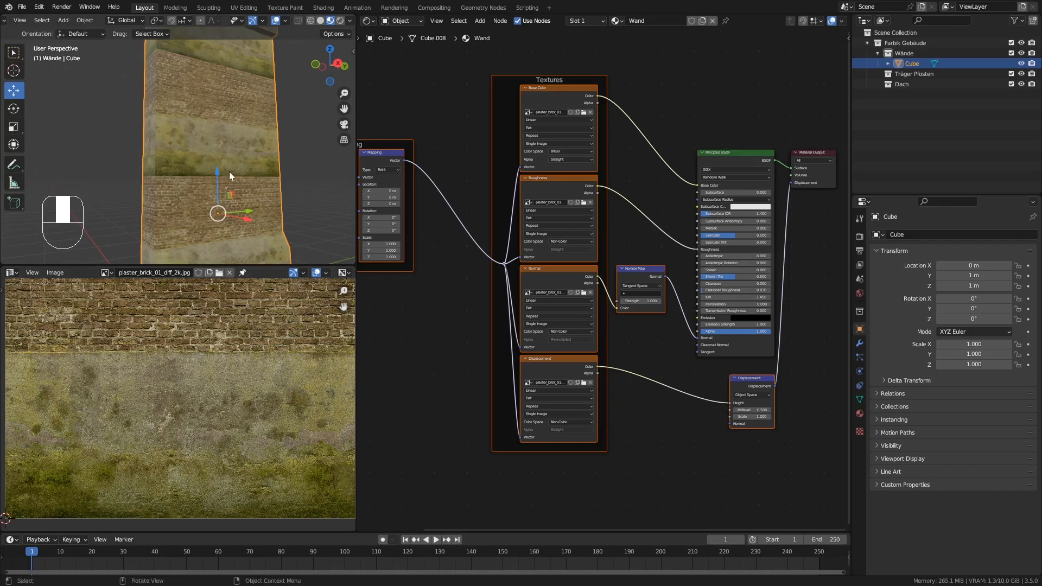
Return to Edit Mode and select all front wall faces above the base, adding the smaller ones with Circle Select.
middle_drag(230, 175, 203, 141)
key(Tab)
click(167, 79)
shift+click(209, 79)
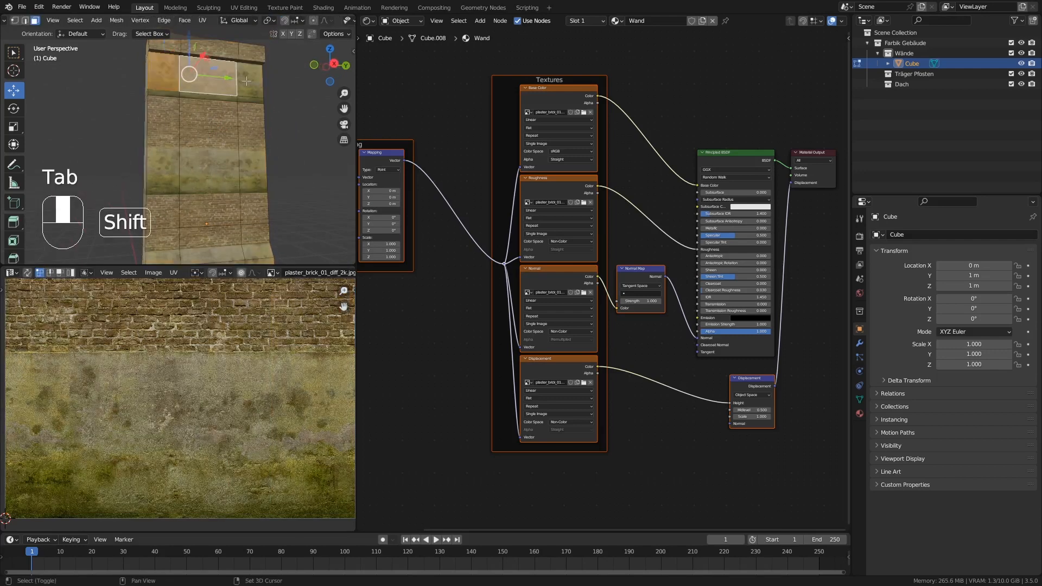
shift+click(247, 82)
shift+click(246, 115)
shift+click(204, 118)
shift+click(166, 119)
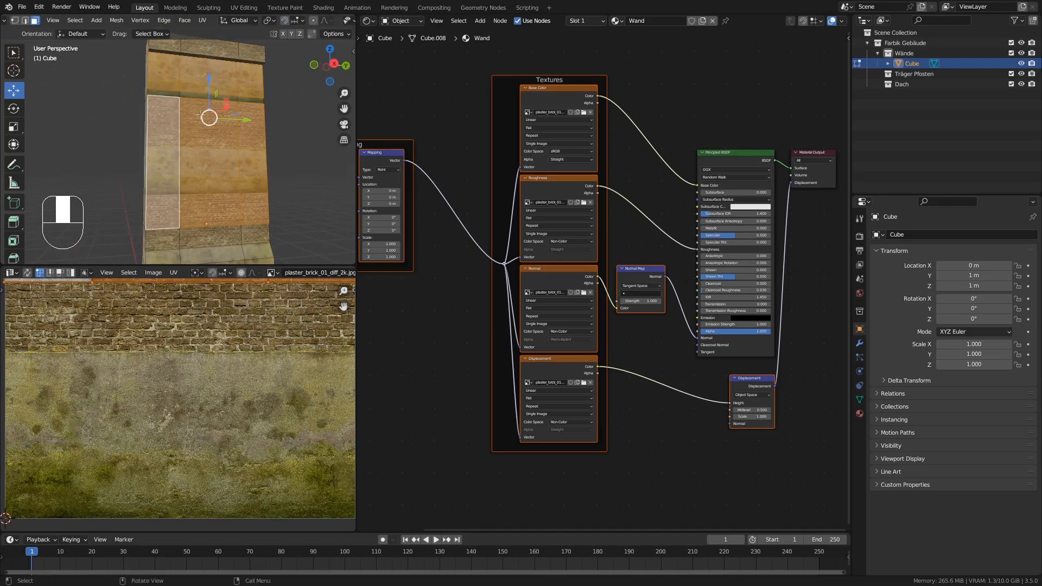
key(c)
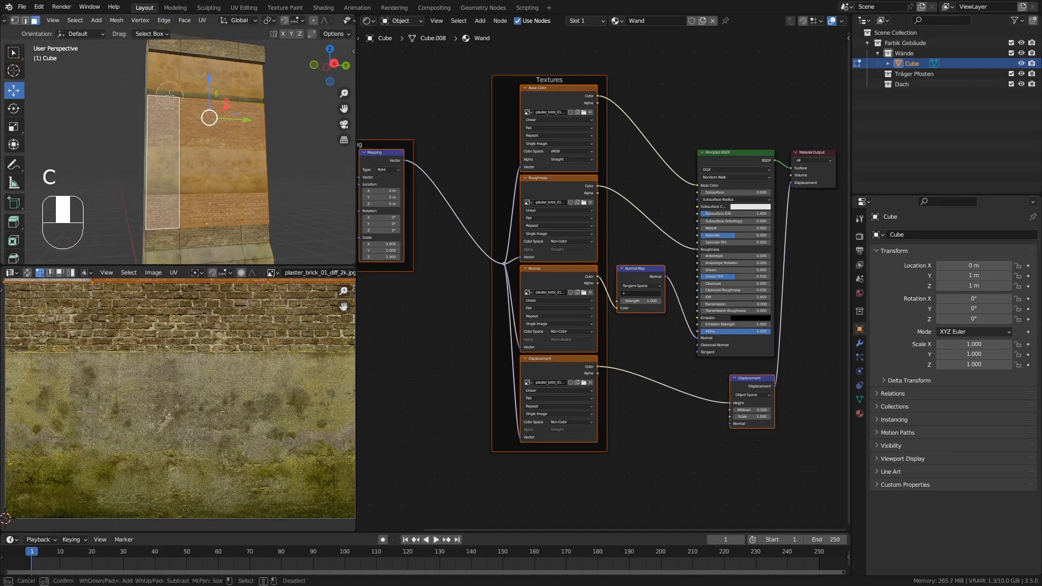
click(238, 206)
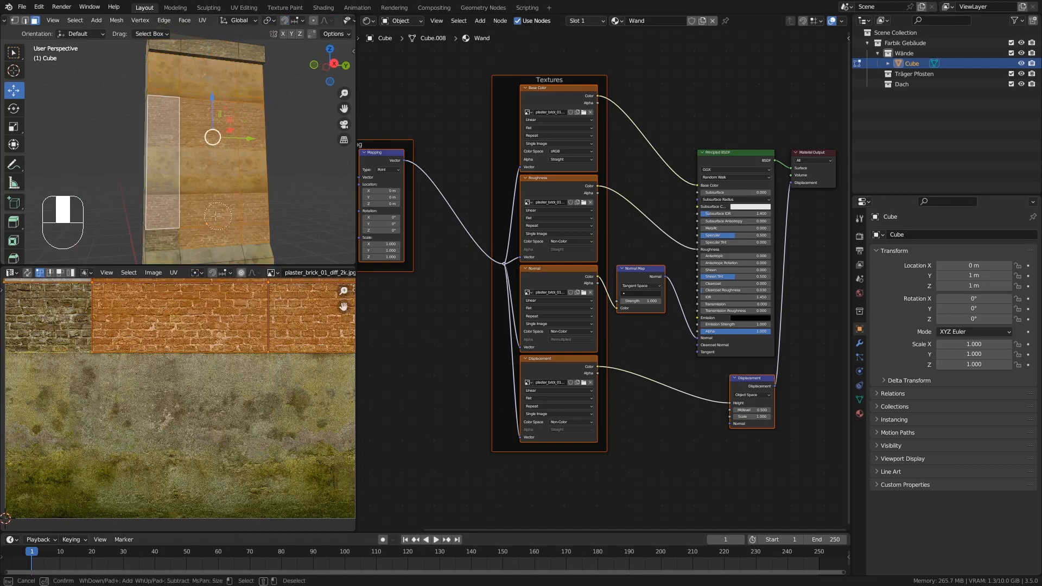
click(183, 220)
key(Escape)
middle_drag(176, 219, 212, 187)
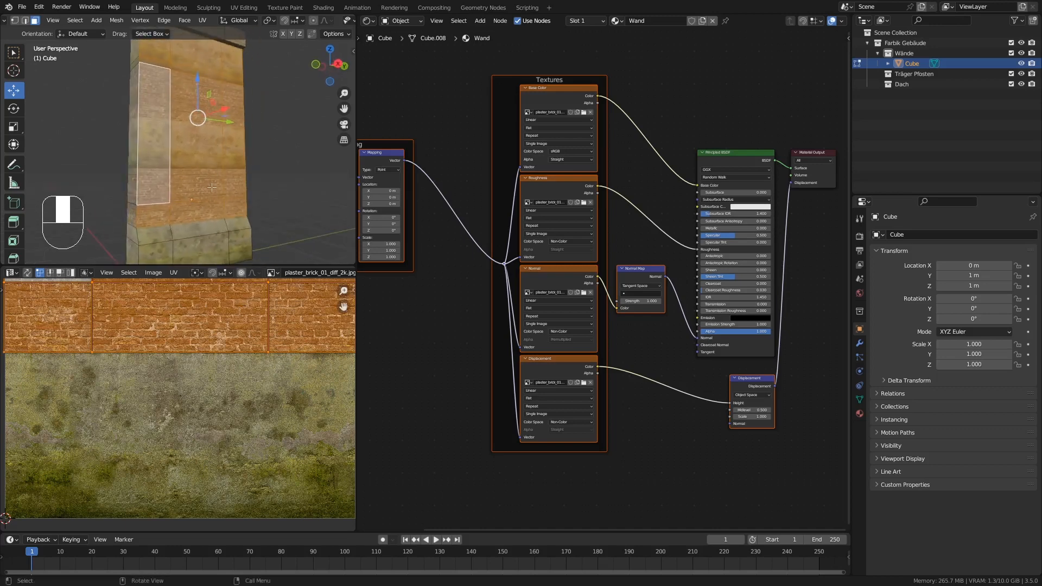
Add a second material slot with a new material named Mauerwerk and assign it to the selected upper wall faces.
click(860, 413)
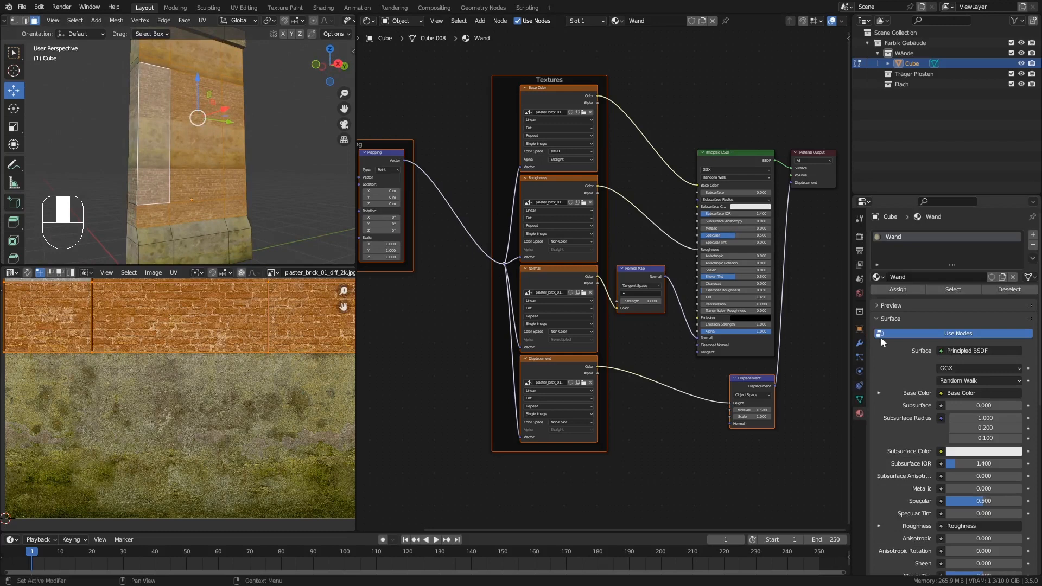
click(1033, 235)
click(973, 295)
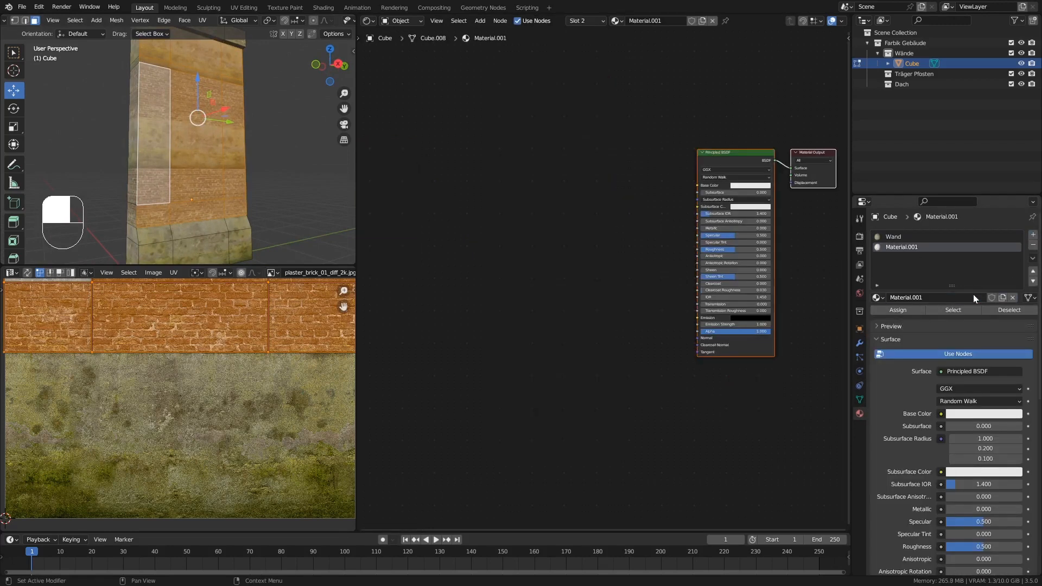
double_click(934, 298)
text(Mauerwerk)
key(Return)
click(898, 312)
Load the four castle_brick_02_red_2k texture maps onto Mauerwerk's Principled BSDF with Node Wrangler's Principled Texture Setup.
middle_drag(187, 146, 183, 120)
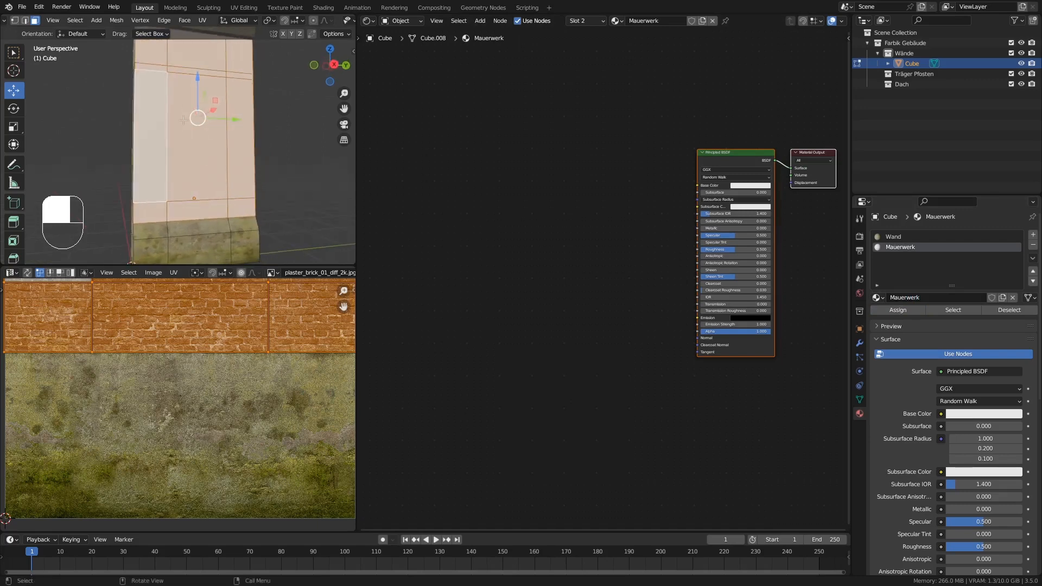
click(709, 154)
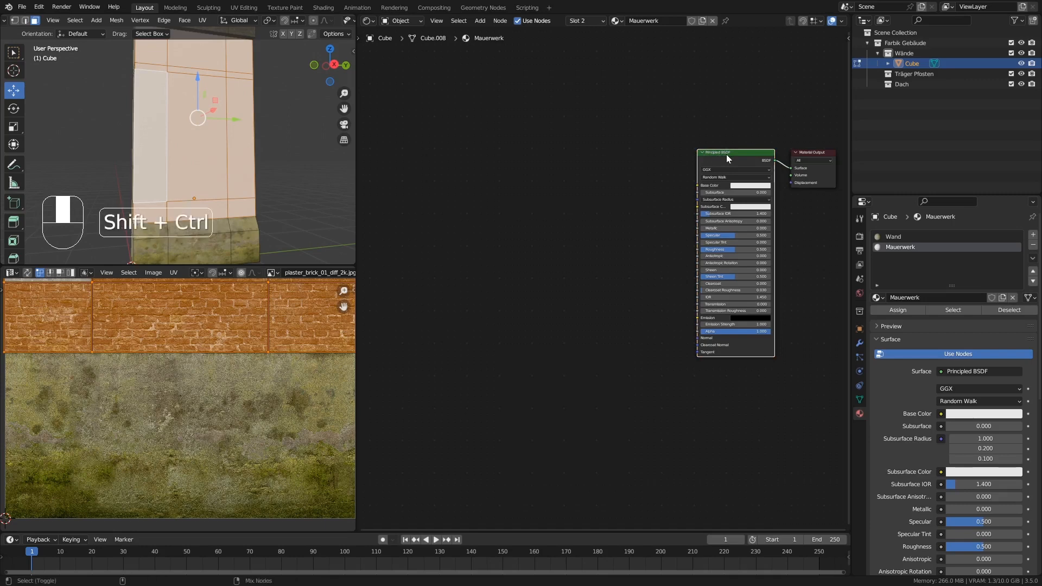
key(ctrl+shift+t)
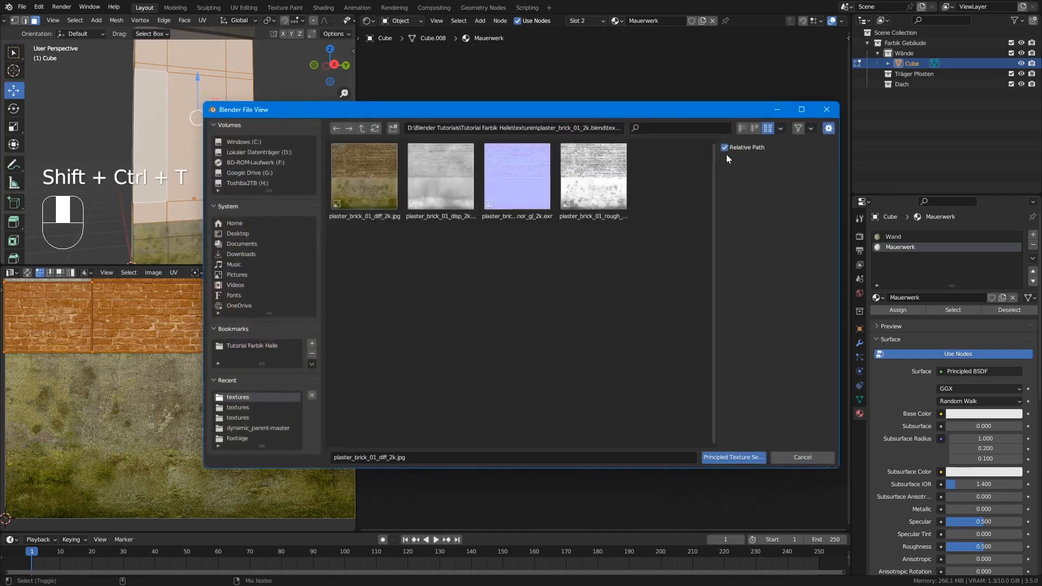
click(362, 128)
click(362, 128)
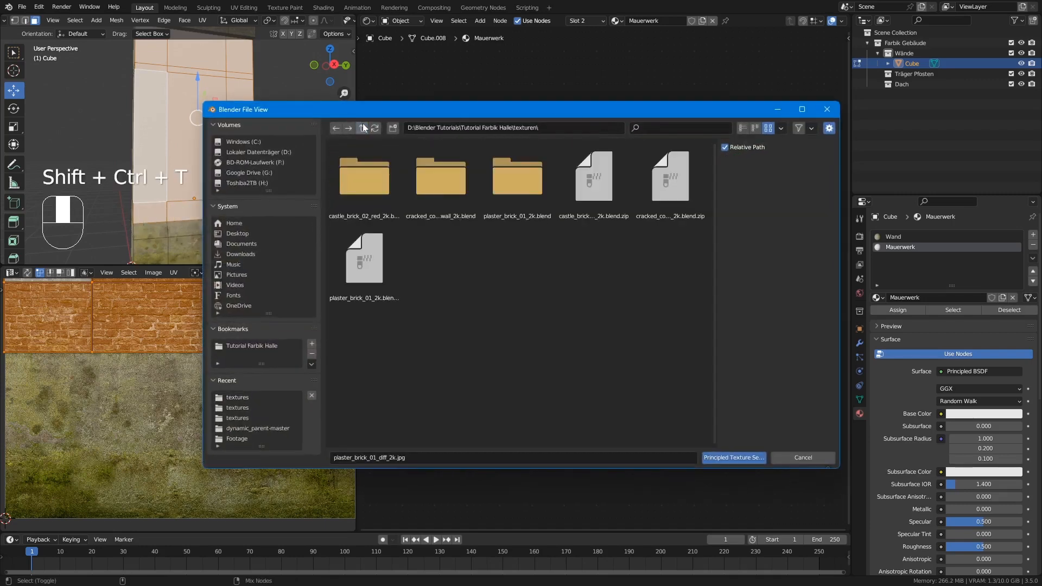
double_click(355, 187)
double_click(355, 187)
drag(621, 286, 366, 172)
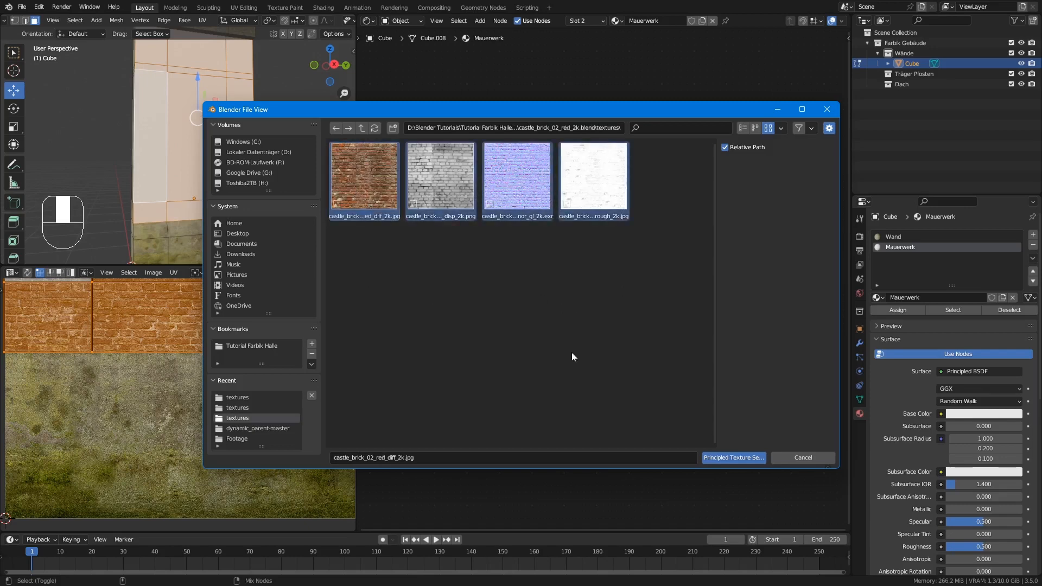
click(728, 457)
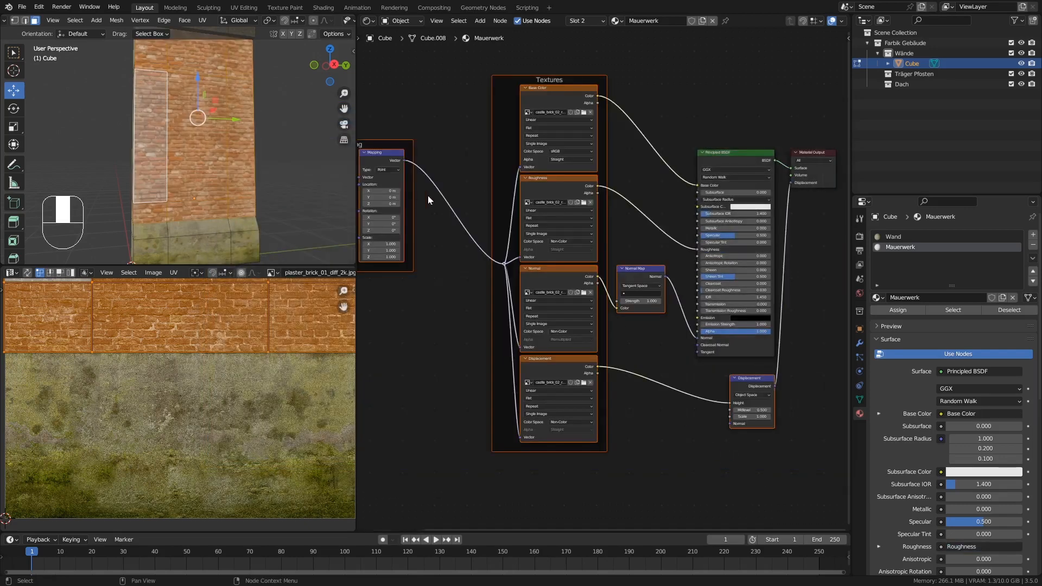
Uniformly enlarge the UVs of the upper wall faces to make the bricks smaller, and check the scale in Object Mode.
middle_drag(244, 163, 202, 69)
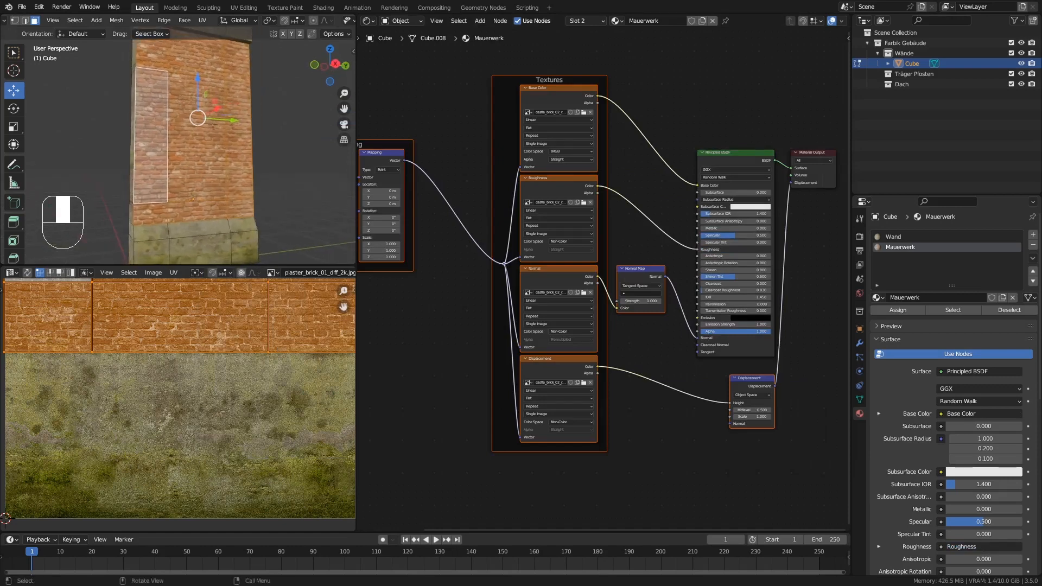
scroll(203, 366, down, 8)
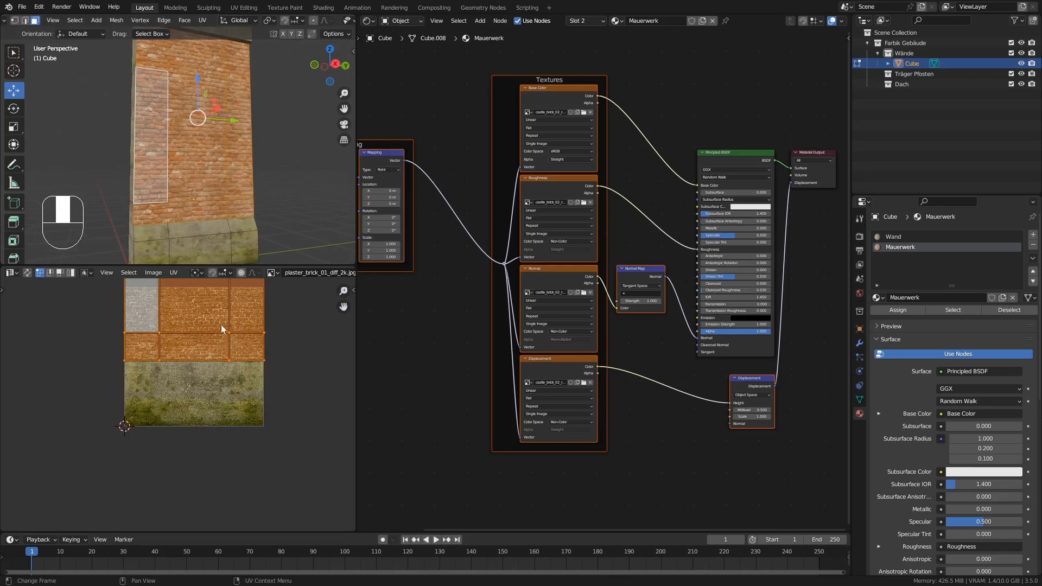
shift+middle_drag(222, 318, 188, 422)
scroll(198, 399, down, 2)
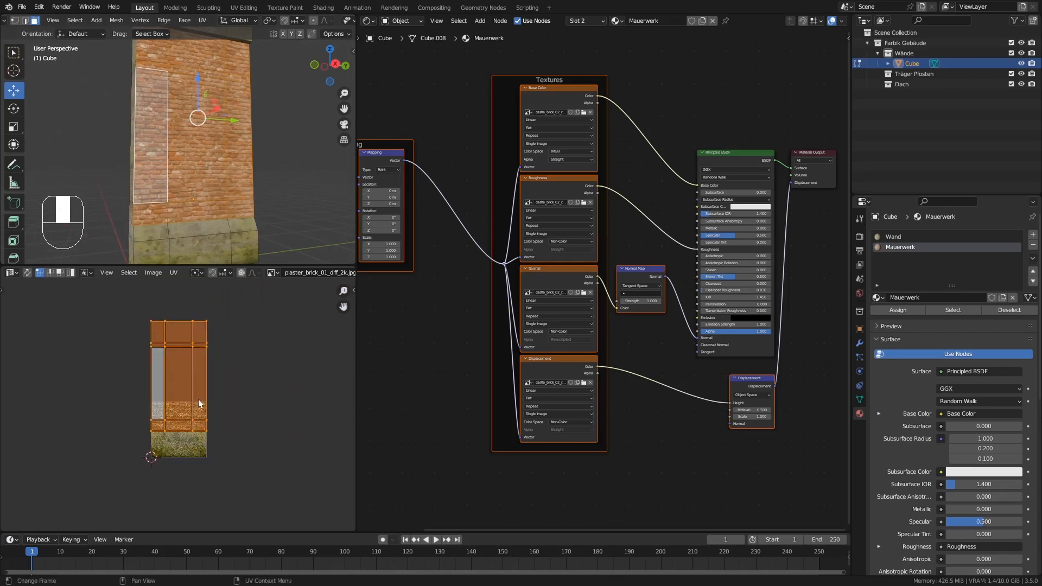
scroll(200, 396, up, 2)
key(s)
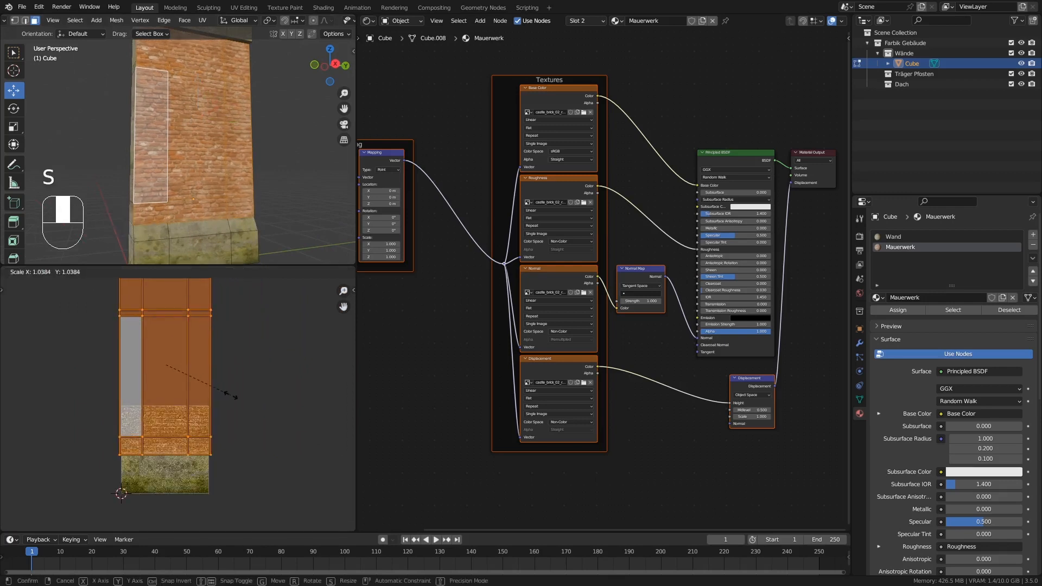
click(254, 421)
middle_drag(189, 163, 146, 179)
key(Tab)
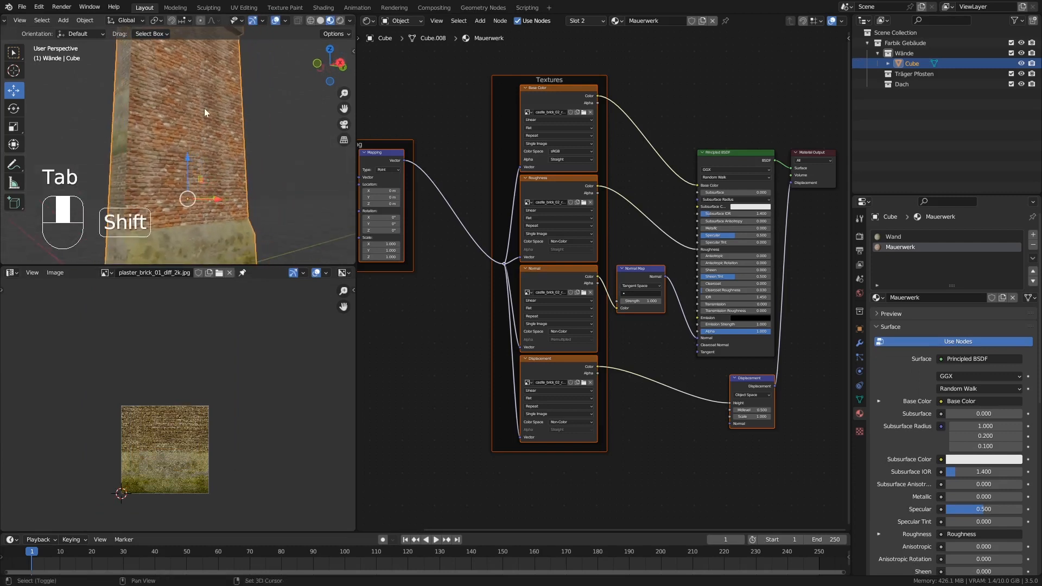
shift+middle_drag(204, 109, 201, 194)
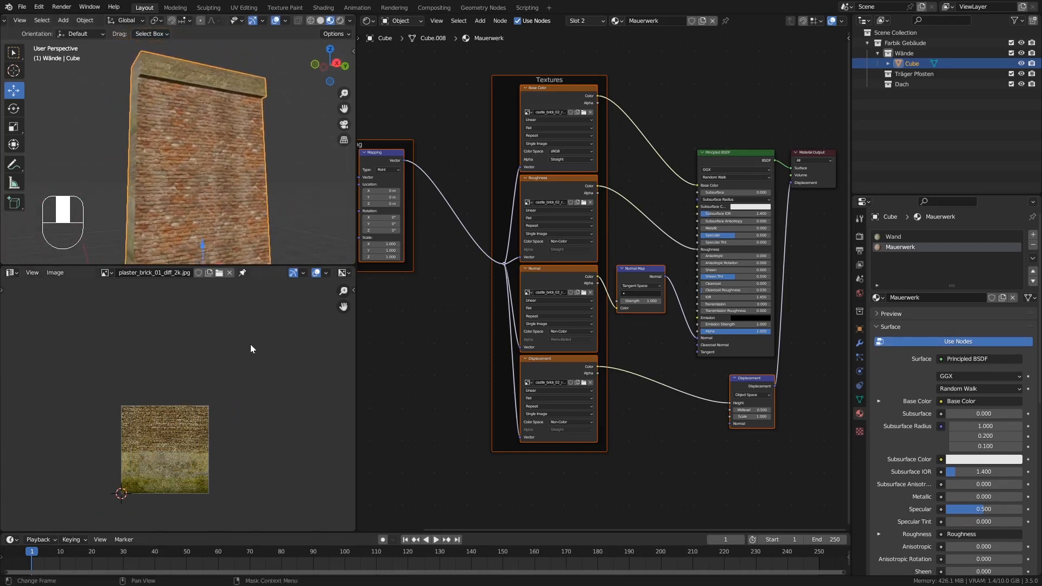
Scale the brick wall UVs to about 0.88 along Y and check the brick proportions in Object Mode.
key(Tab)
key(s)
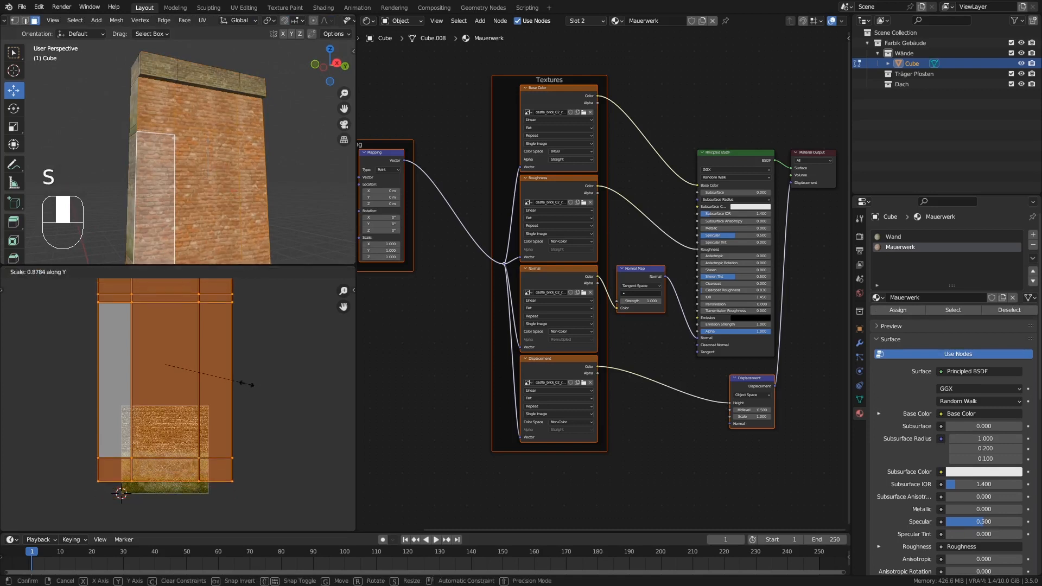
click(238, 374)
mouse_move(255, 163)
middle_down()
mouse_move(234, 161)
mouse_move(222, 206)
mouse_move(223, 124)
mouse_move(211, 131)
mouse_move(188, 105)
mouse_move(194, 167)
mouse_move(210, 169)
mouse_move(184, 116)
mouse_move(126, 123)
mouse_move(203, 116)
mouse_move(208, 130)
mouse_move(178, 132)
mouse_move(216, 128)
mouse_move(184, 120)
mouse_move(220, 119)
mouse_move(201, 121)
mouse_move(207, 132)
mouse_move(173, 126)
mouse_move(219, 125)
mouse_move(209, 124)
middle_up()
key(Tab)
Select the three front faces of the wall's top ledge and scale their UVs down to about 0.68.
scroll(205, 119, up, 3)
key(Tab)
click(206, 150)
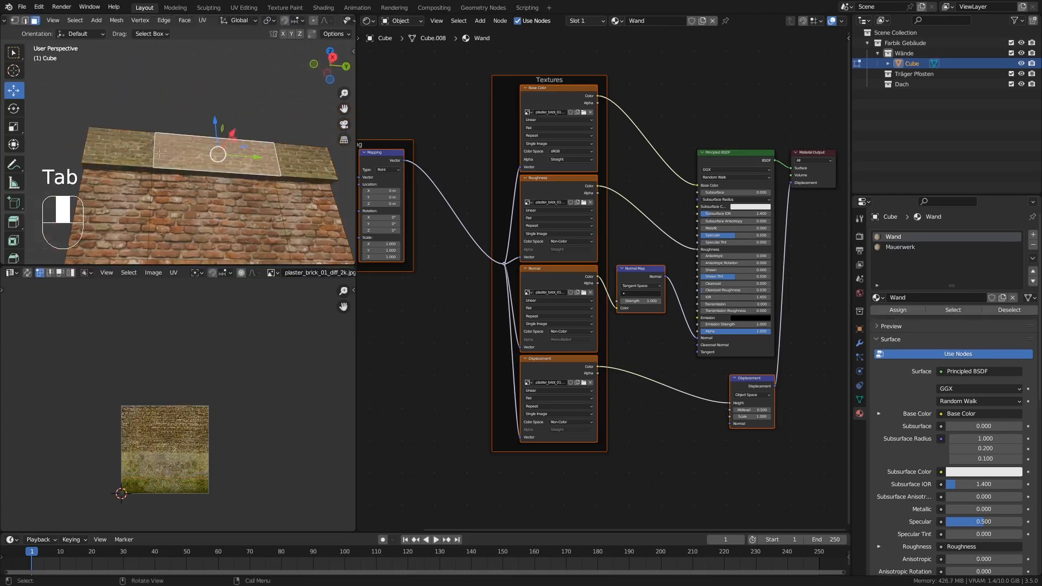
shift+click(143, 153)
shift+click(284, 157)
middle_drag(282, 162, 259, 182)
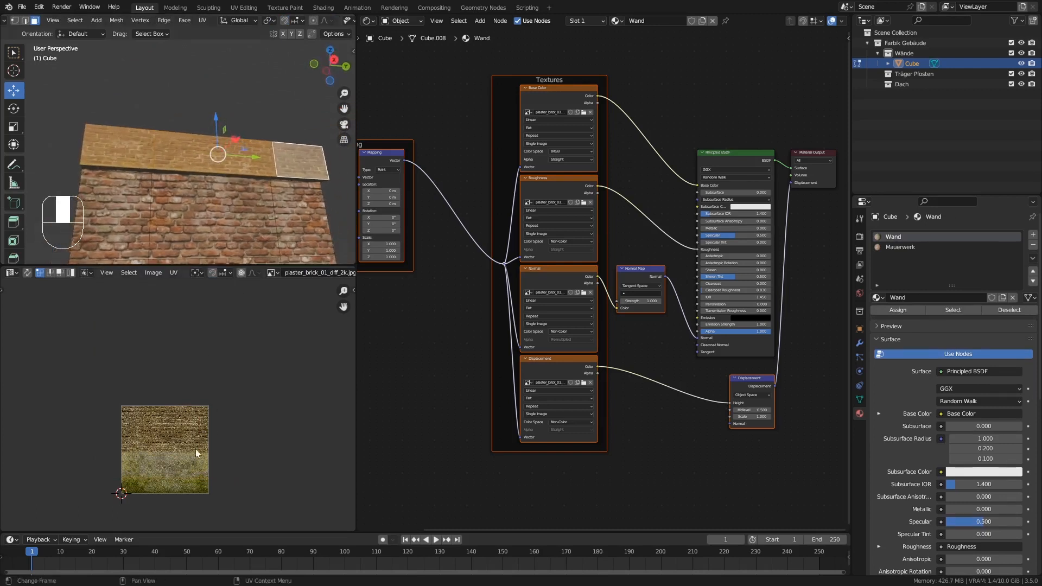
scroll(236, 354, down, 3)
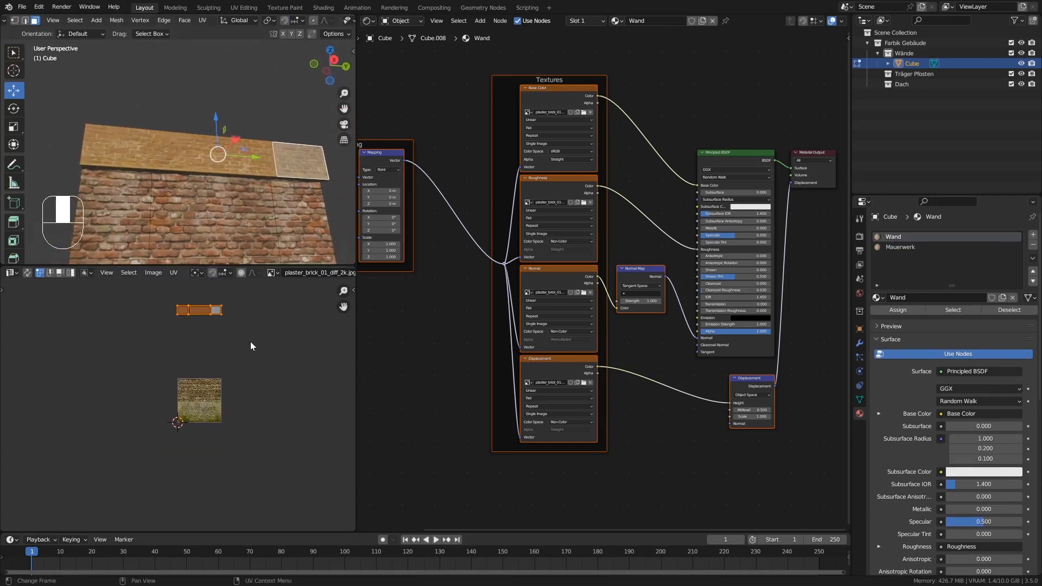
key(s)
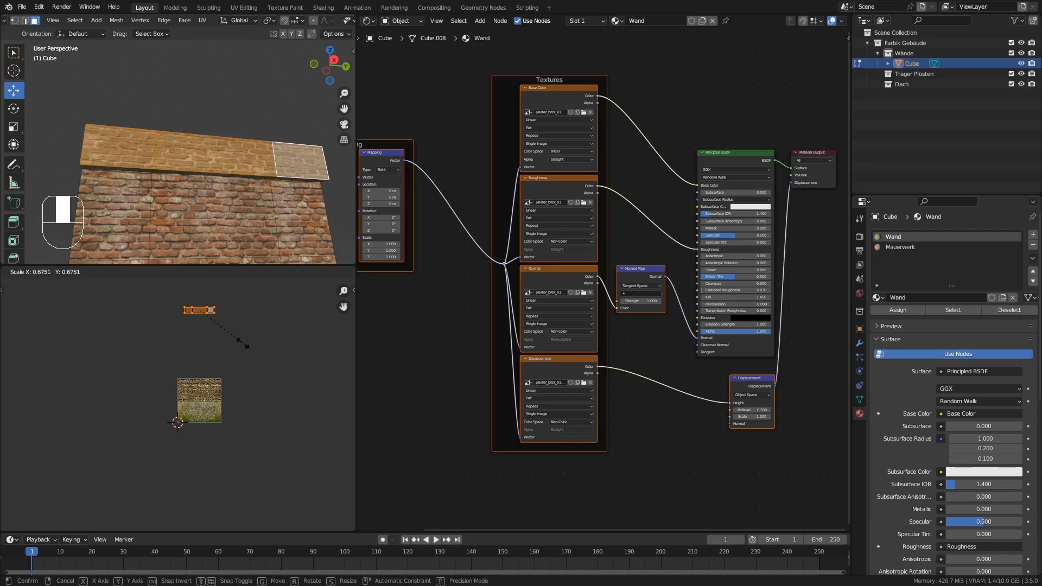
click(244, 335)
middle_drag(198, 203, 155, 204)
key(Tab)
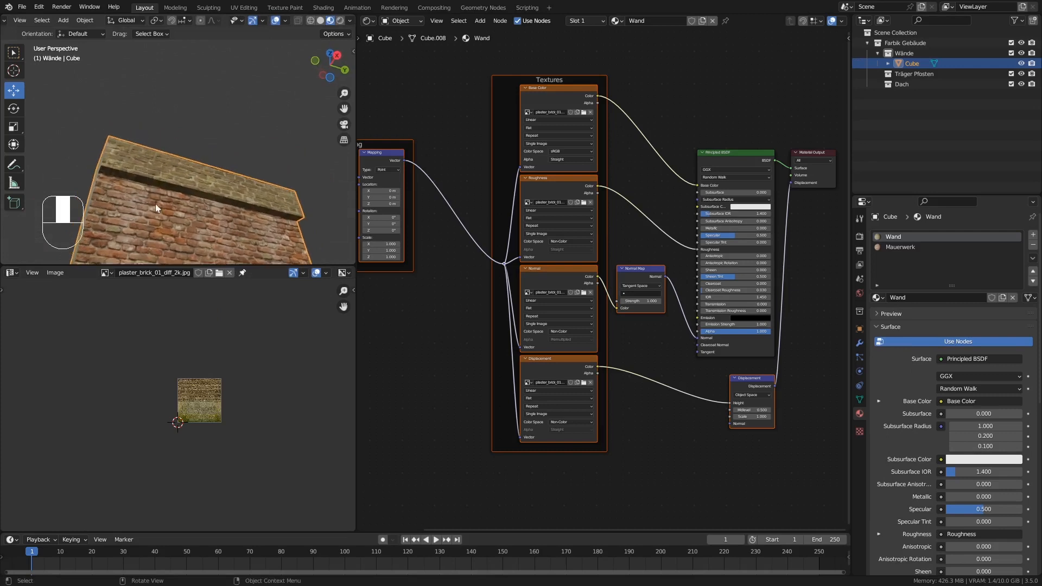
Select the three underside faces of the top ledge and rotate their UVs by 90 degrees.
key(Tab)
click(116, 173)
shift+click(214, 197)
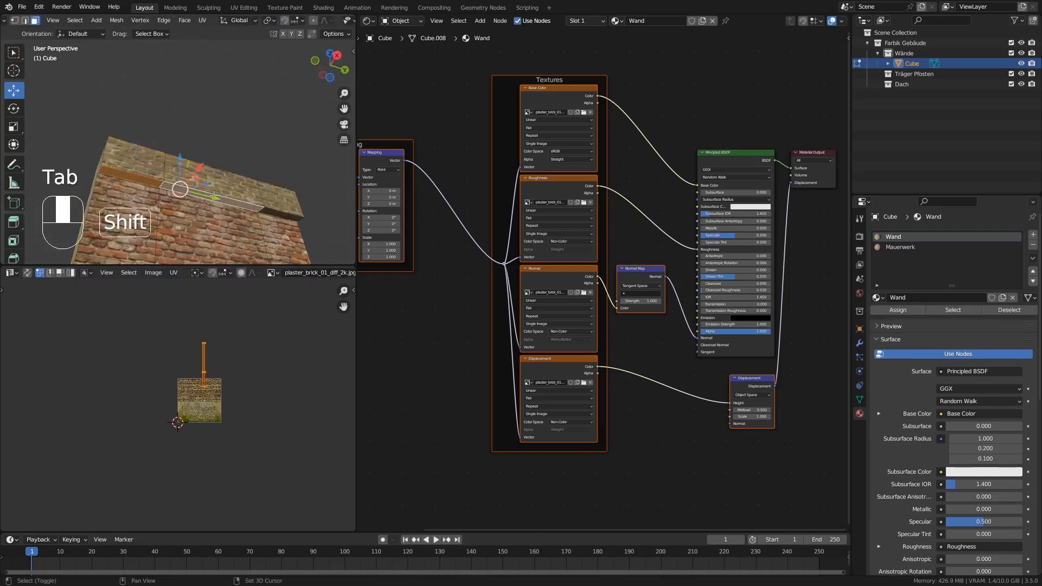
shift+click(275, 212)
scroll(206, 337, up, 3)
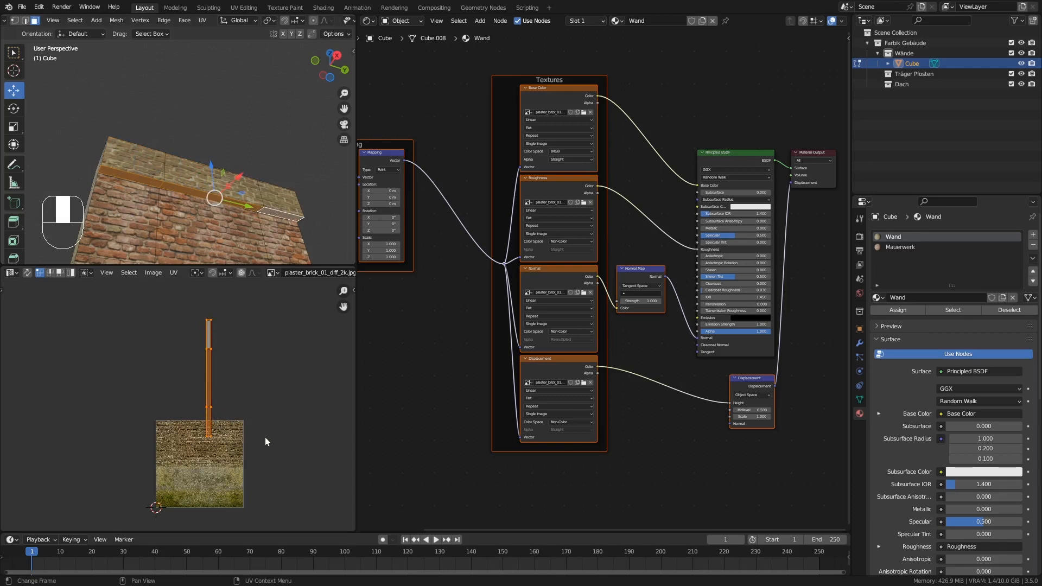
text(r90)
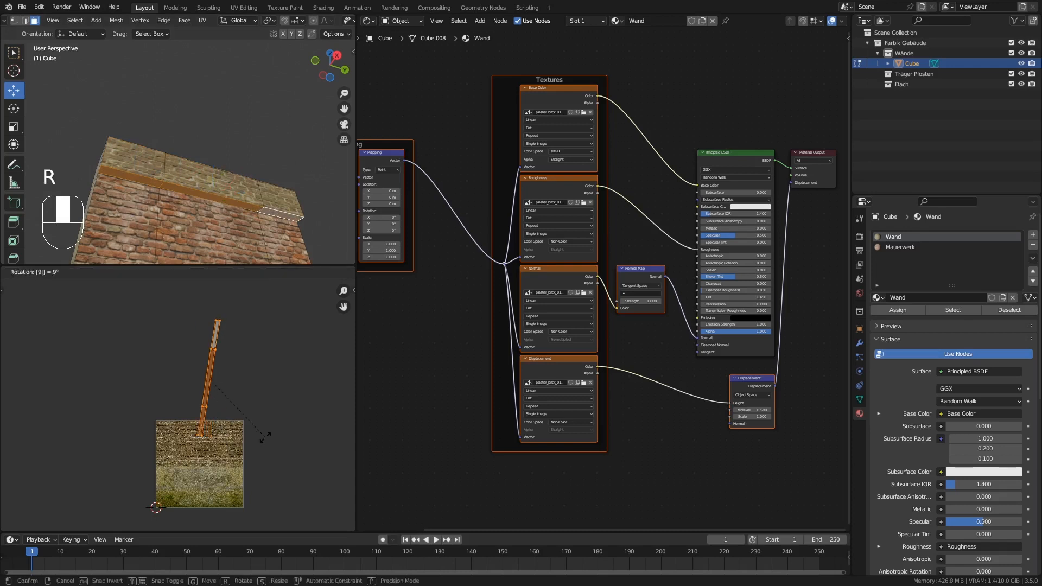
key(Return)
middle_drag(225, 252, 208, 190)
key(Tab)
key(Tab)
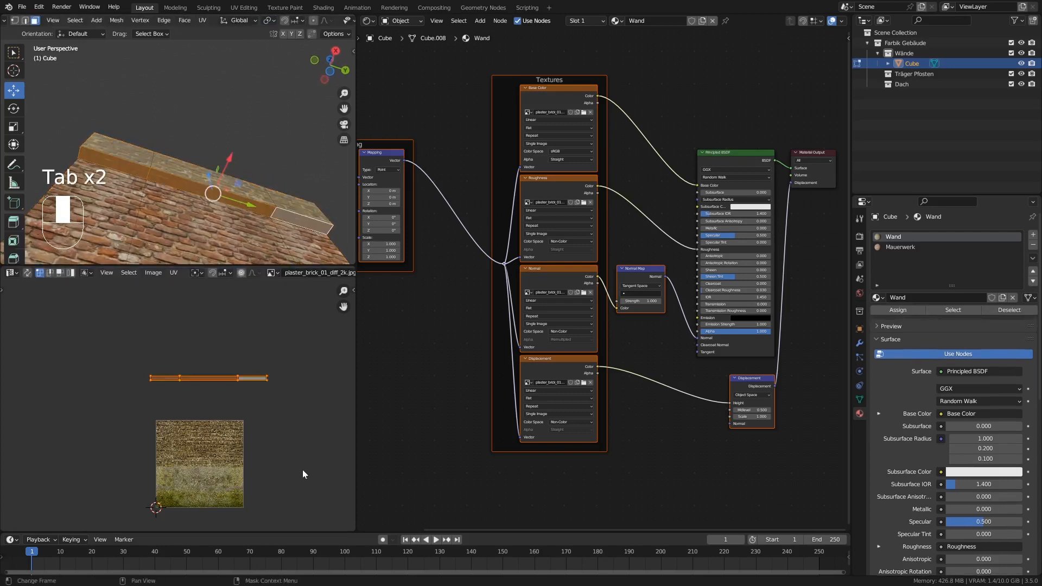
Scale the ledge underside UVs down to about 0.7 and move them onto the brick part of the plaster_brick texture.
key(s)
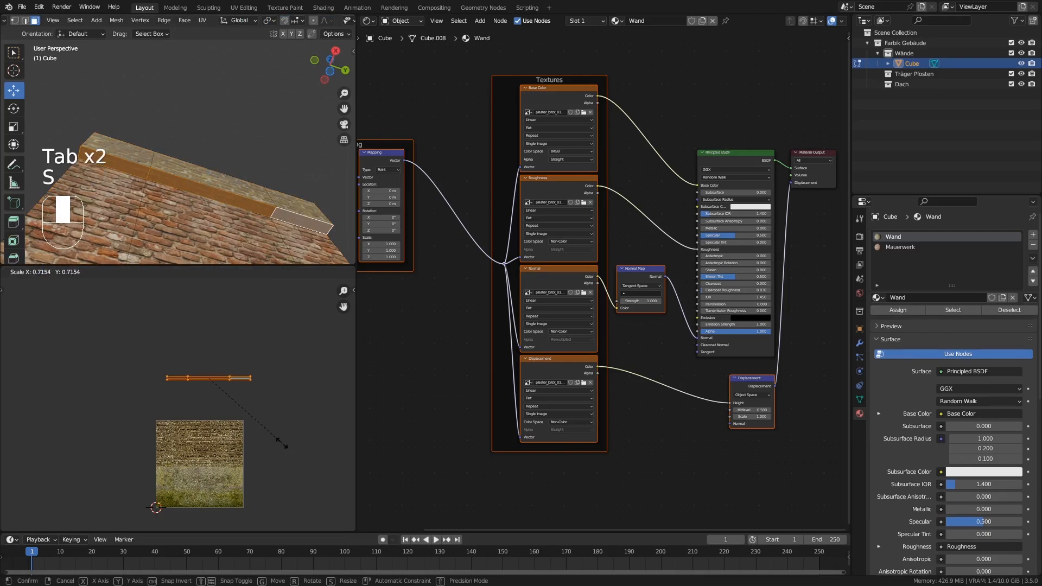
click(281, 443)
key(g)
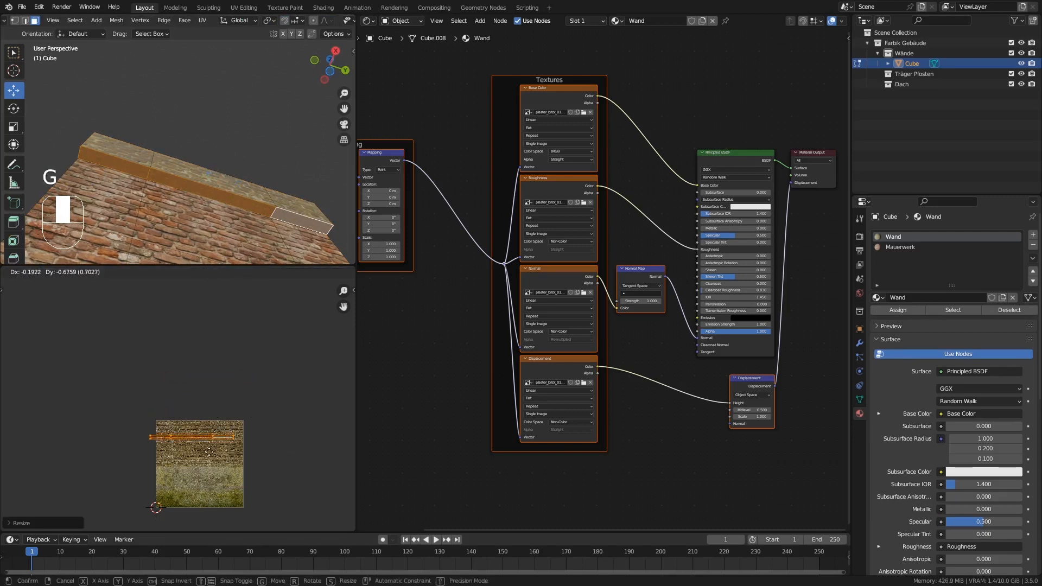
click(212, 412)
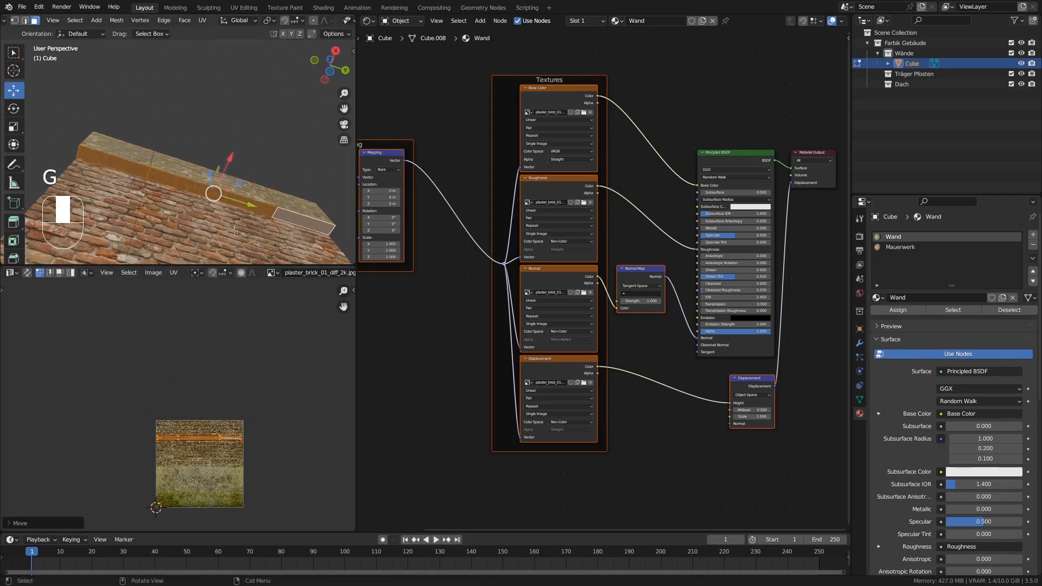
Examine the textured ledge and the whole wall piece from several angles in Object Mode.
key(Tab)
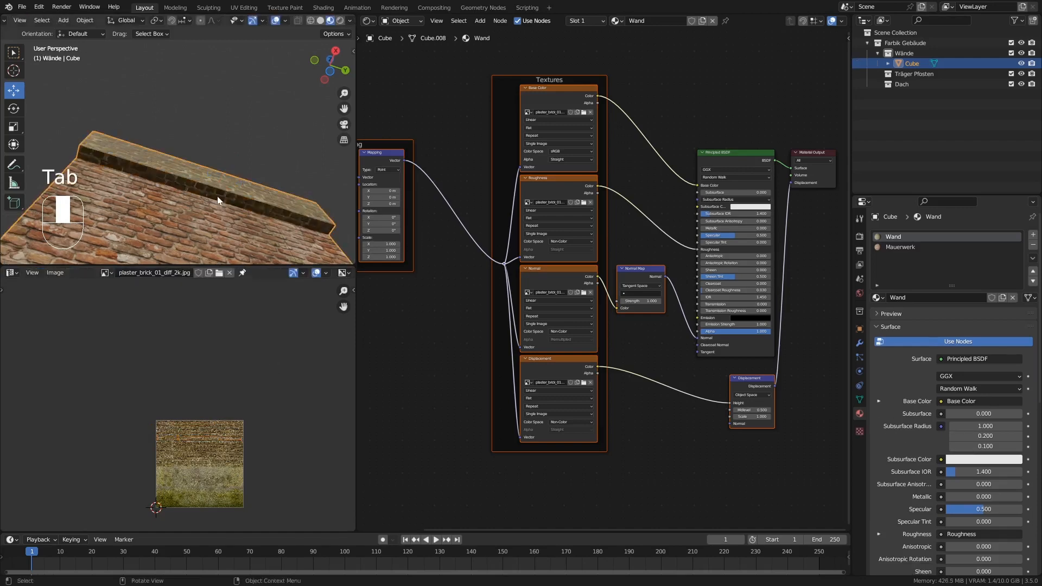
mouse_move(217, 196)
middle_down()
mouse_move(227, 212)
mouse_move(215, 151)
mouse_move(216, 190)
mouse_move(234, 207)
mouse_move(208, 188)
middle_up()
shift+middle_drag(208, 189, 200, 133)
ctrl+middle_drag(200, 133, 190, 178)
middle_drag(190, 178, 256, 161)
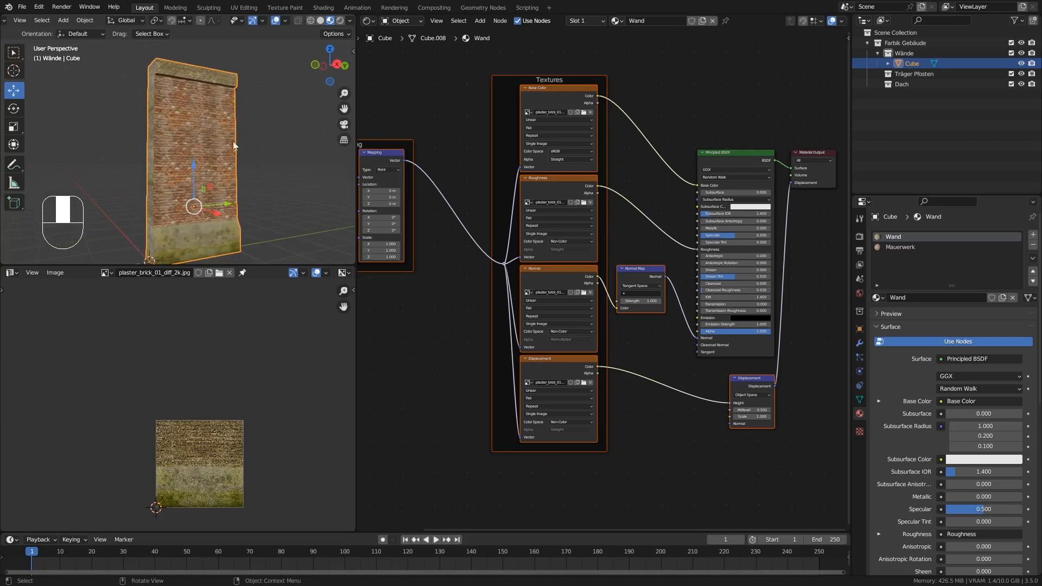
middle_drag(205, 119, 219, 127)
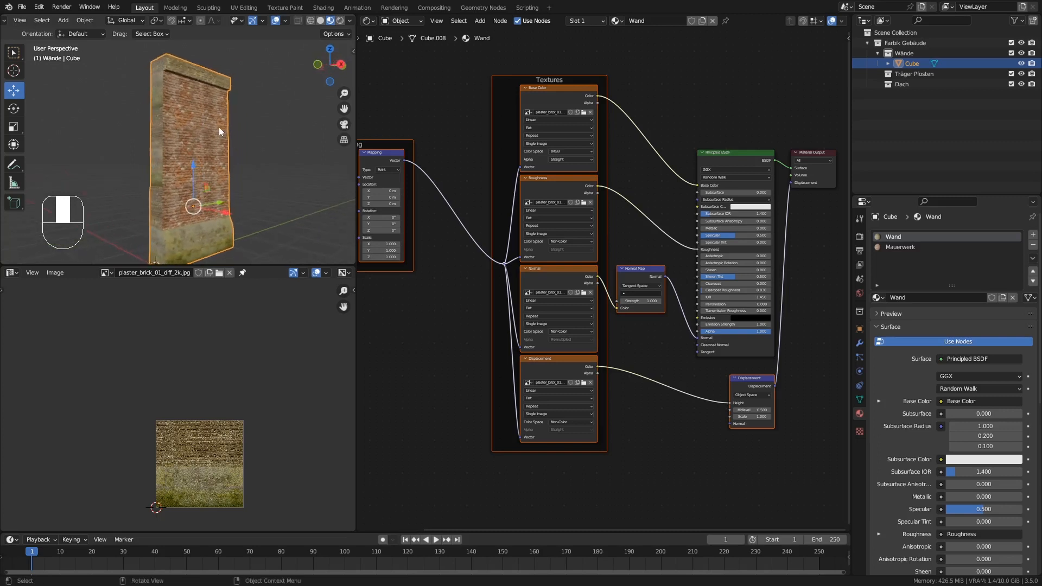
scroll(197, 141, up, 4)
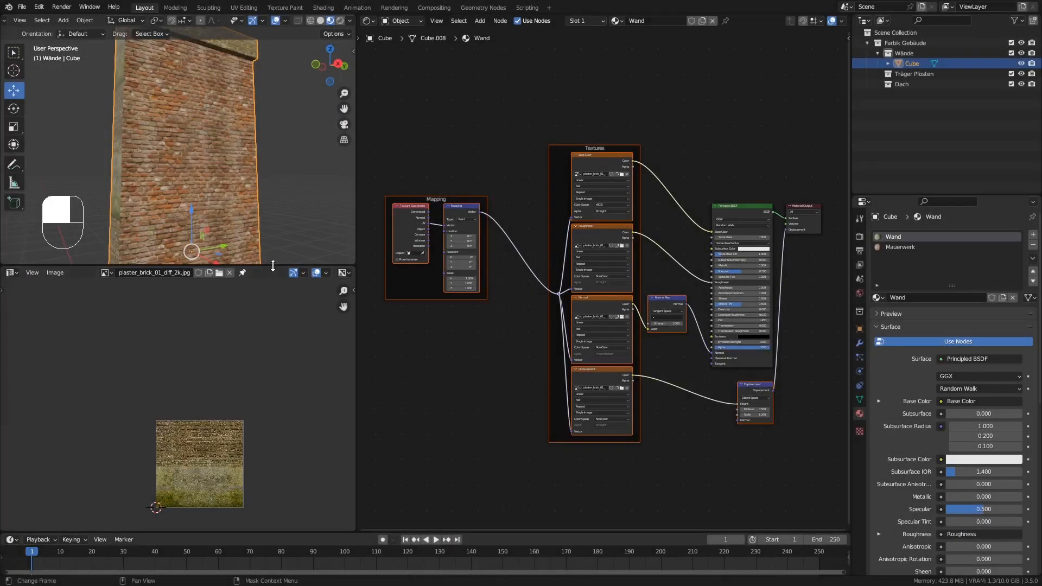
Make the 3D viewport taller and the Shader Editor wider, and select the Principled BSDF node of the Wand material.
drag(273, 266, 272, 379)
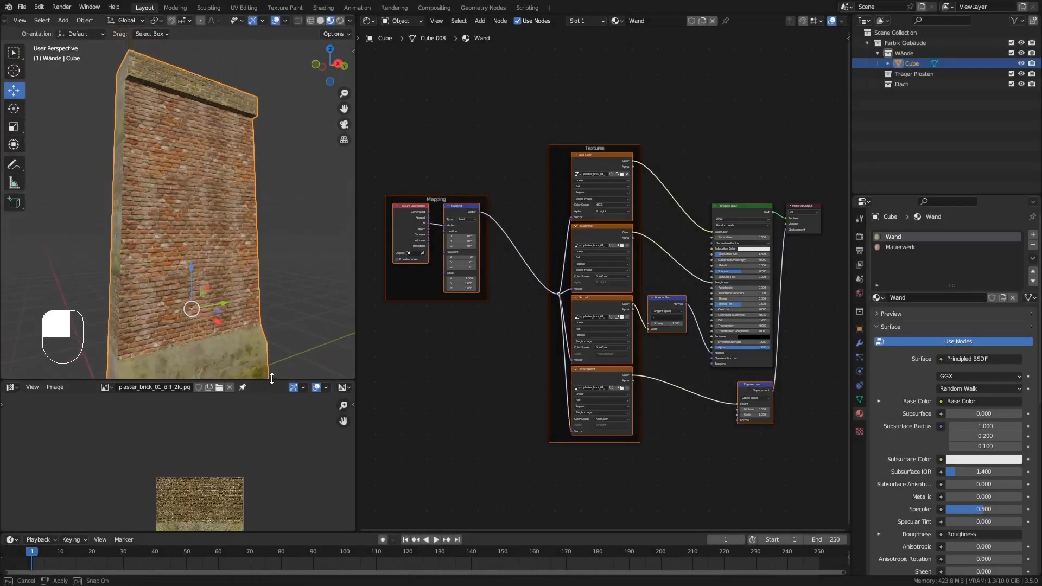
middle_drag(251, 309, 252, 279)
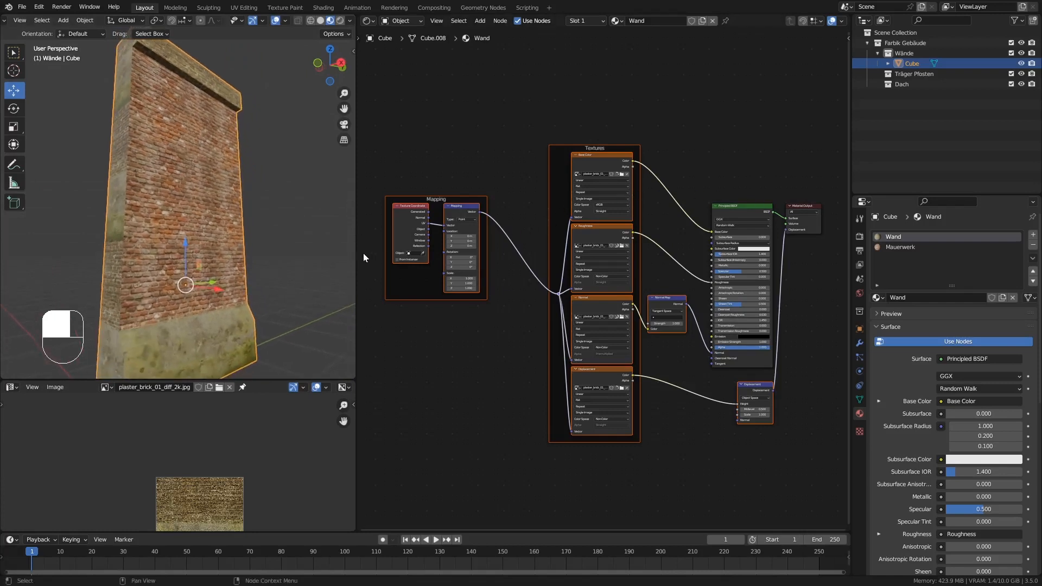
drag(355, 251, 278, 250)
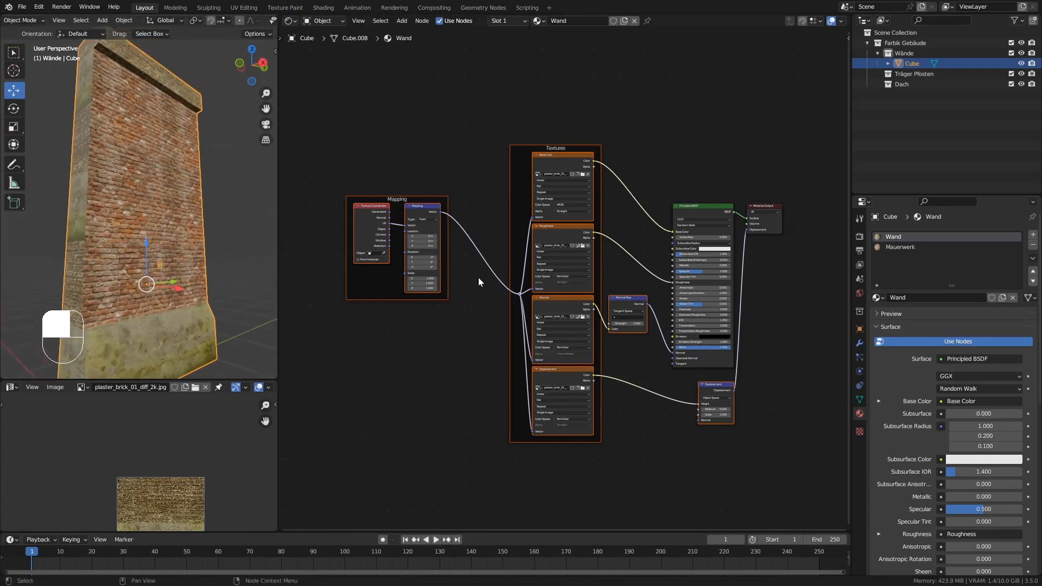
middle_drag(478, 278, 466, 343)
click(690, 272)
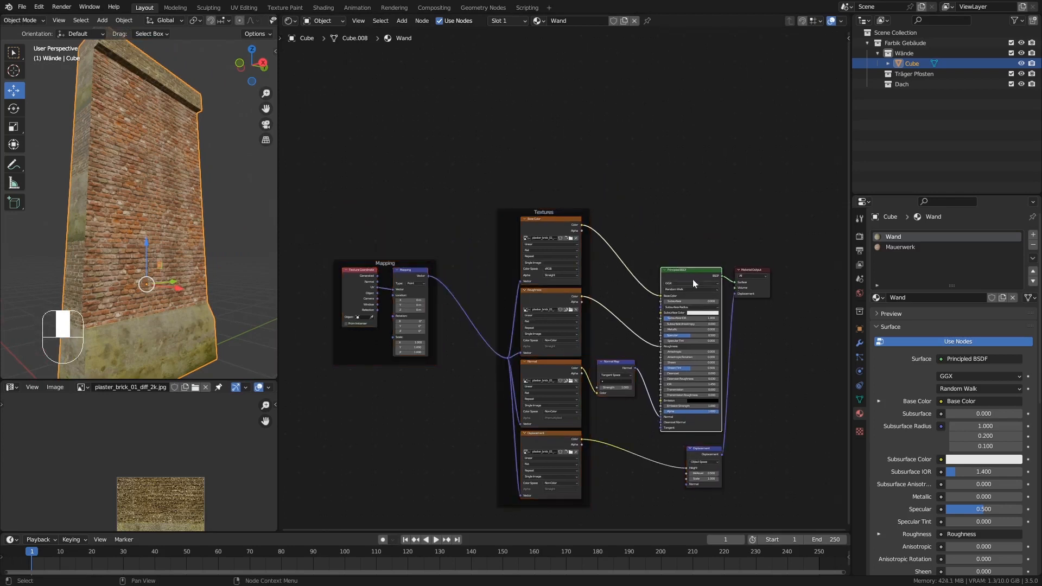
Rename the Mauerwerk material to "Mauerwerk Einfach".
click(904, 248)
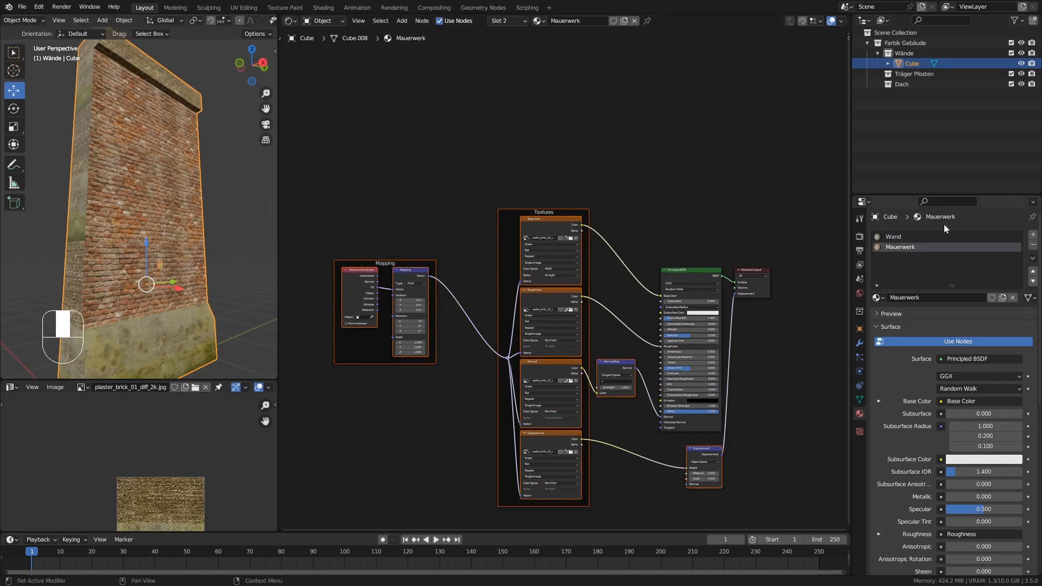
click(921, 298)
text(Einfach)
key(Return)
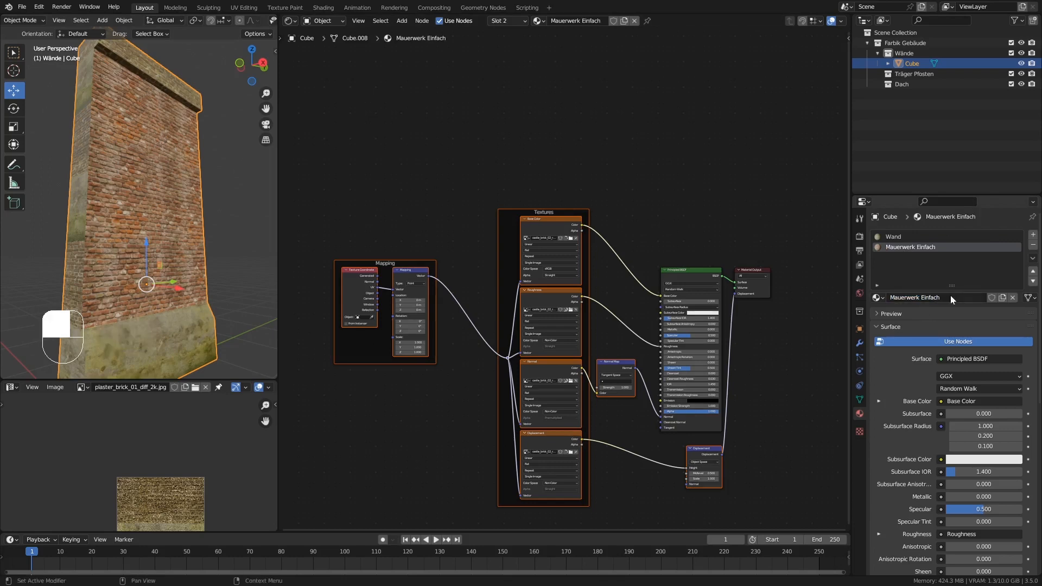
Rename the Wand material to "Mauerwerk Moos", reusing the name pattern of the Mauerwerk Einfach material.
click(953, 301)
key(ctrl+c)
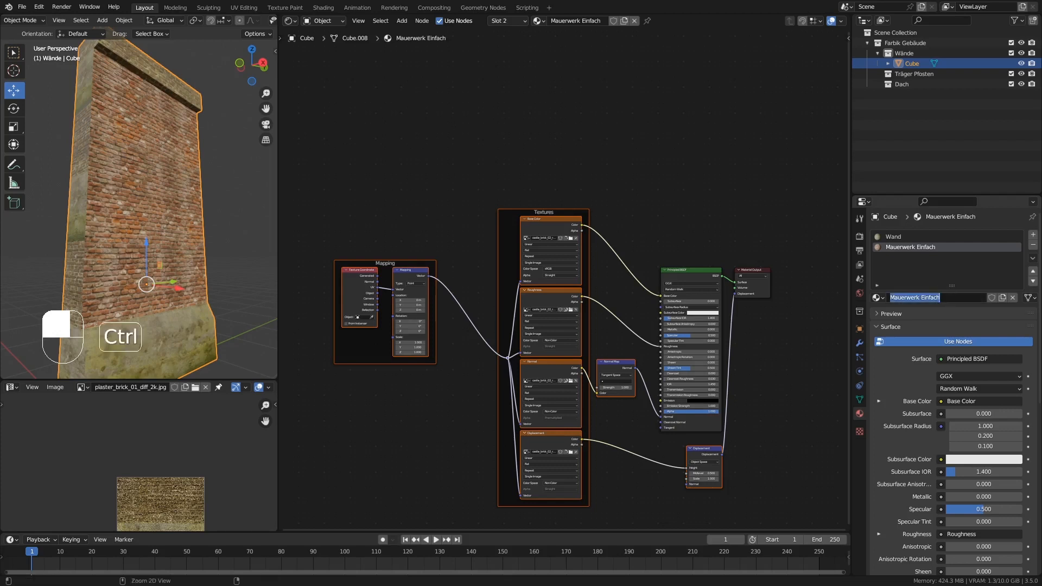
click(895, 236)
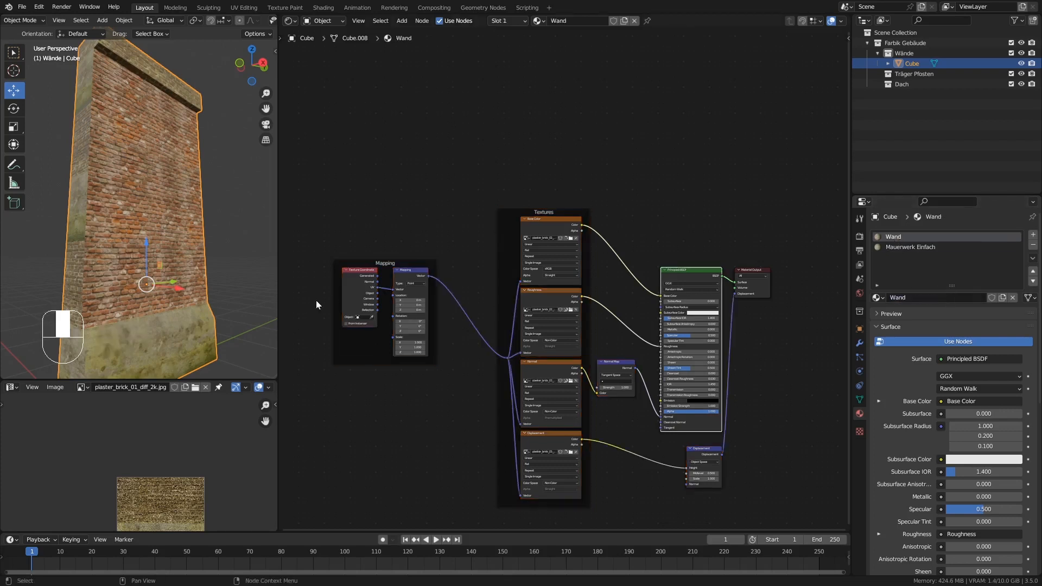
click(934, 301)
key(ctrl+v)
key(ctrl+shift+Left)
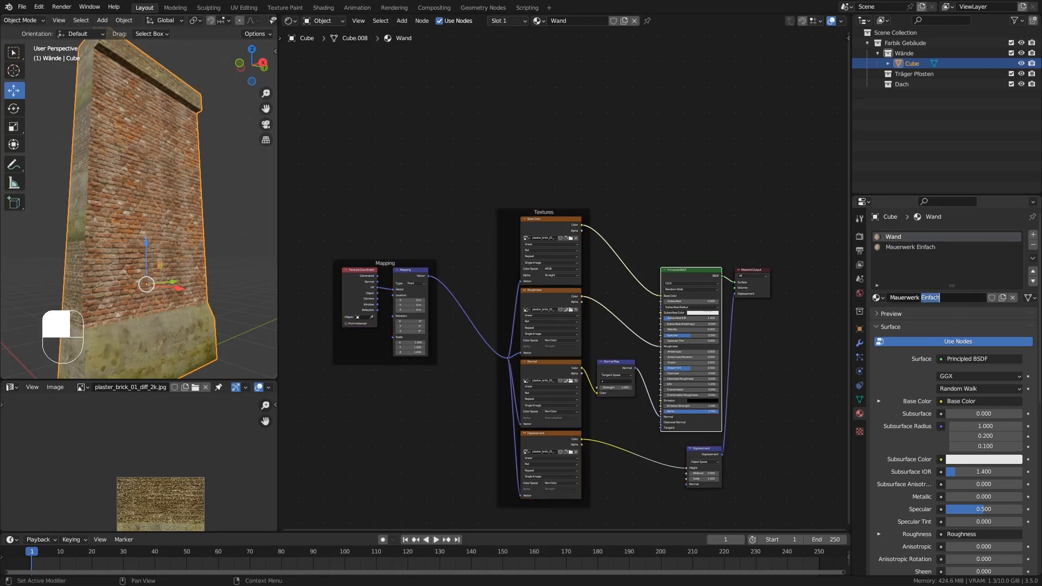
text(Moos)
key(Return)
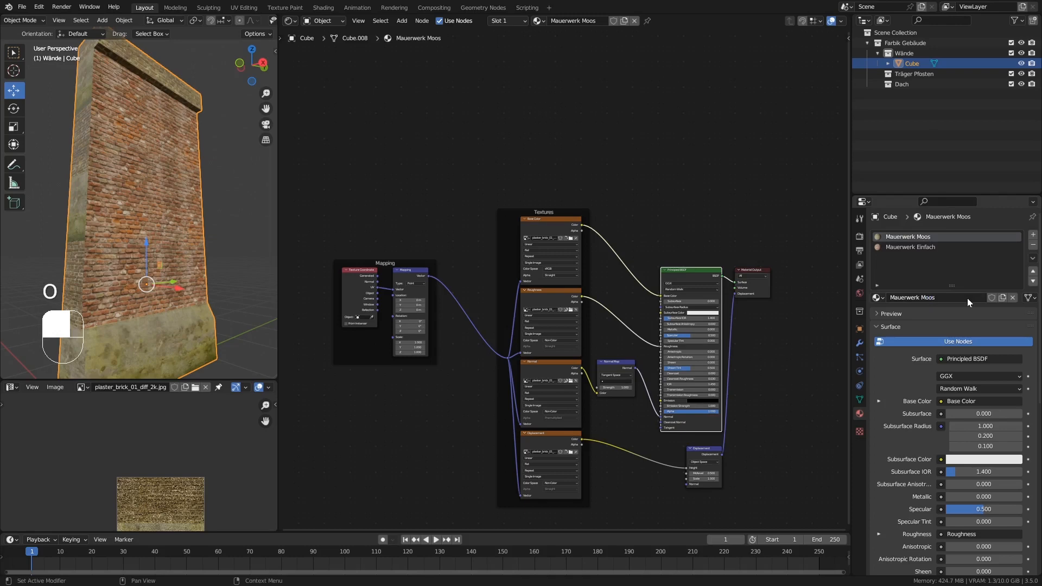
In the Mauerwerk Einfach material, duplicate the Principled BSDF node and place the copy above the existing node network.
click(900, 247)
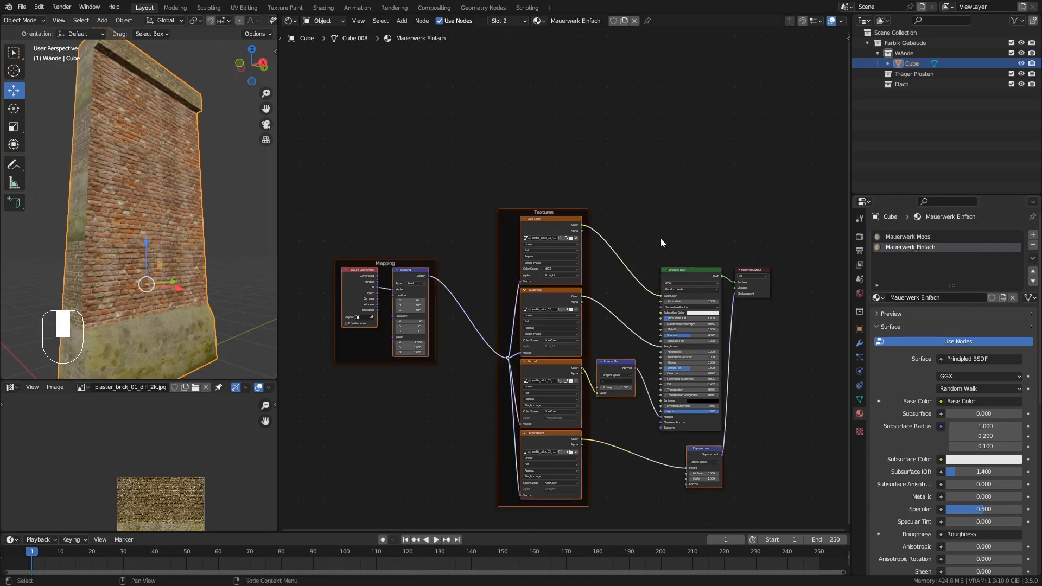
click(679, 271)
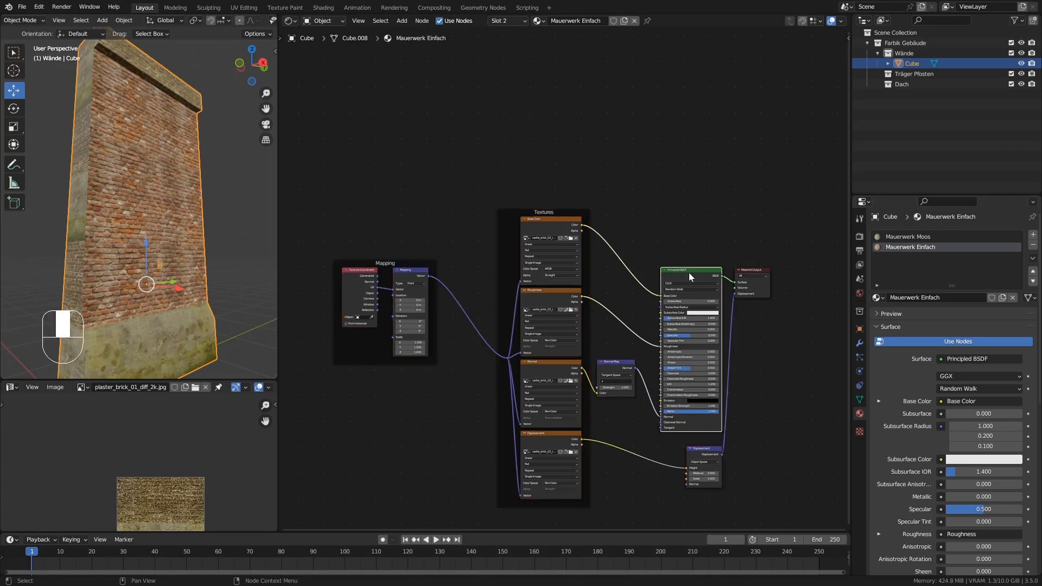
key(shift+d)
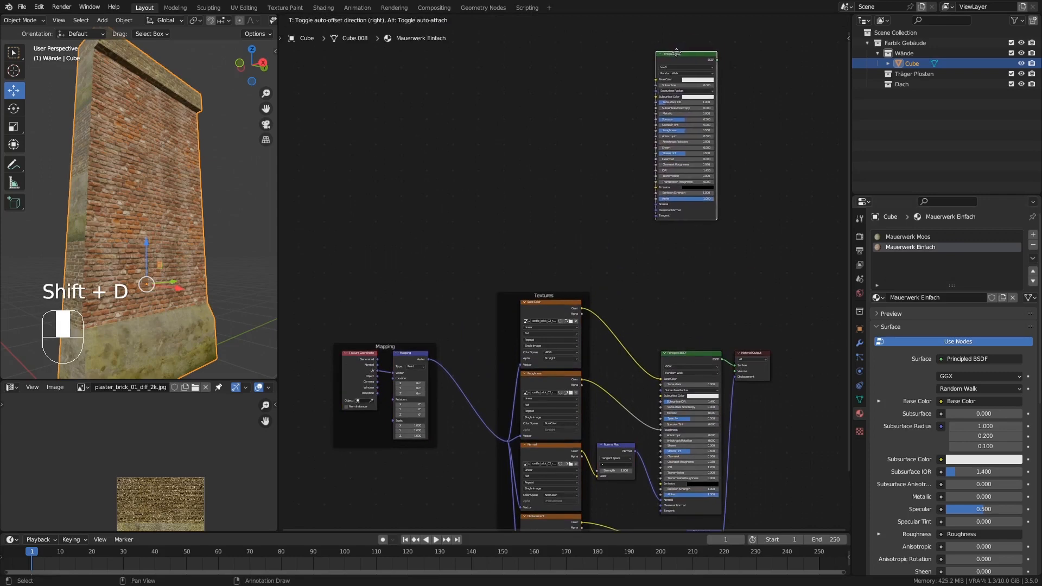
click(678, 49)
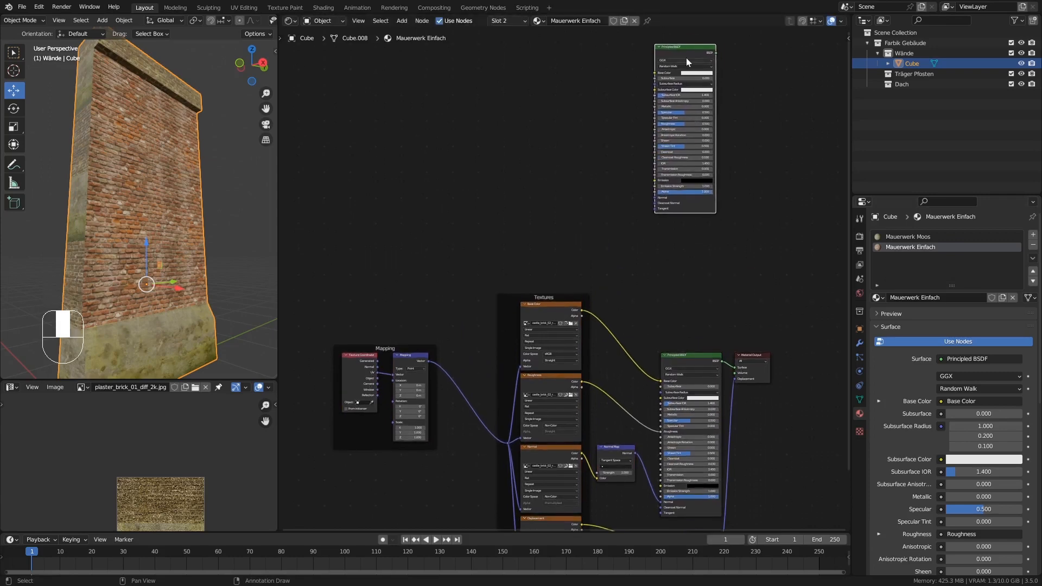
Load the four cracked_concrete_wall 2k textures onto the duplicated Principled BSDF with Principled Texture Setup.
key(ctrl+shift+t)
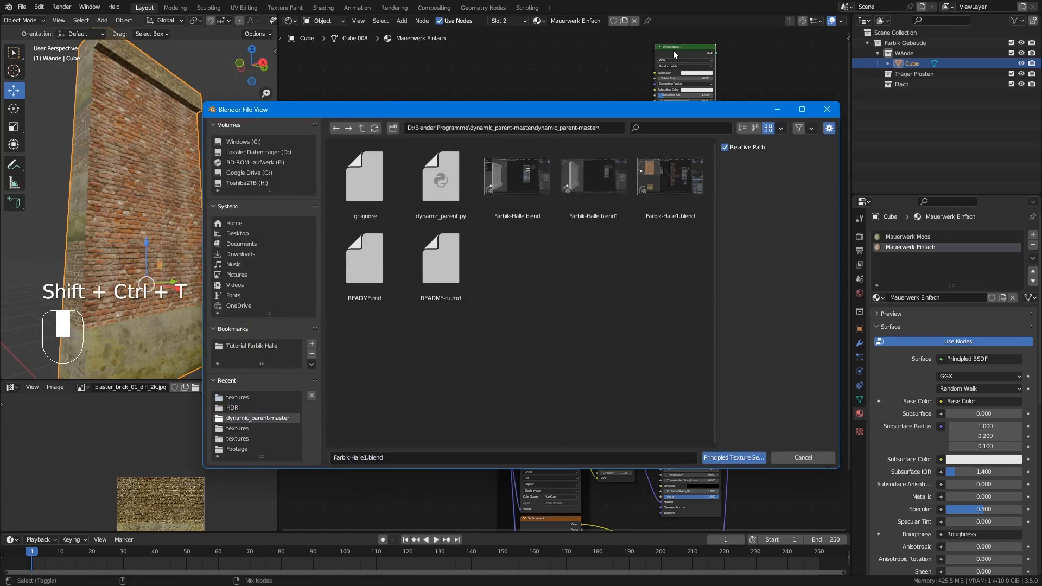
click(239, 398)
drag(624, 252, 356, 171)
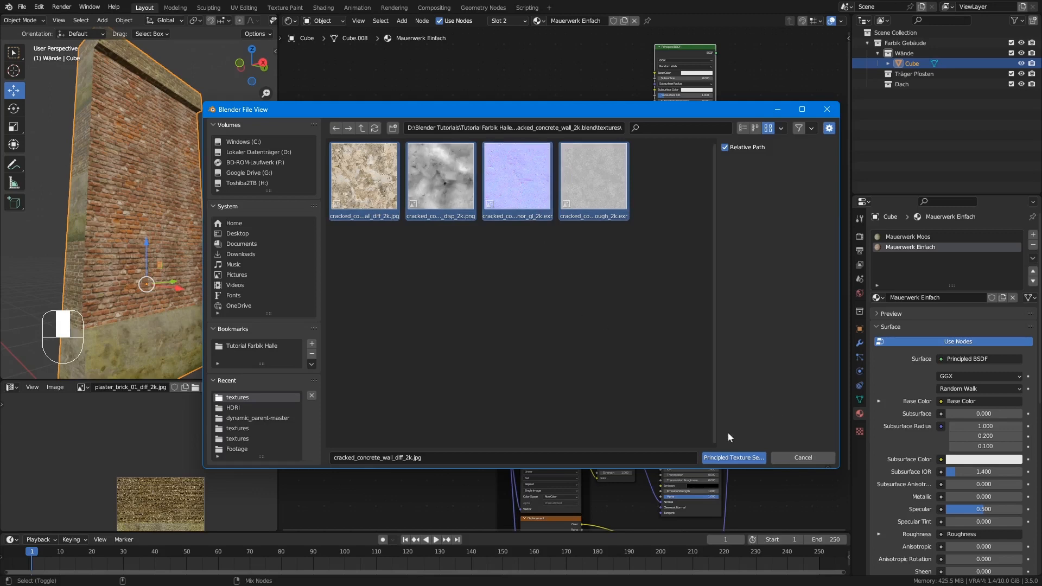
click(730, 458)
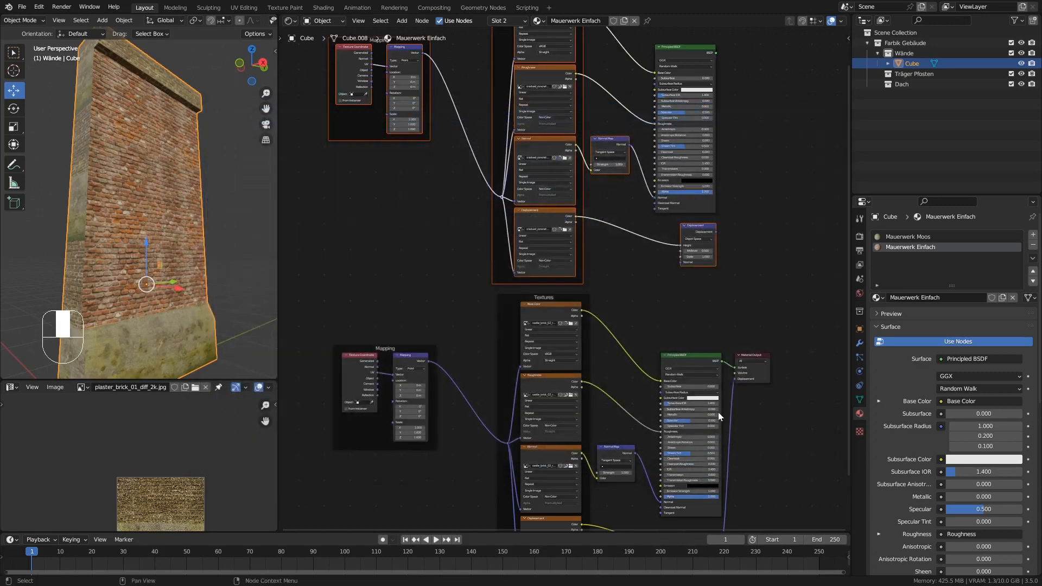
Spread out the shader nodes, moving the brick Principled BSDF and Material Output away from the textures and rearranging the concrete BSDF, Normal Map and Displacement.
middle_drag(752, 295, 717, 309)
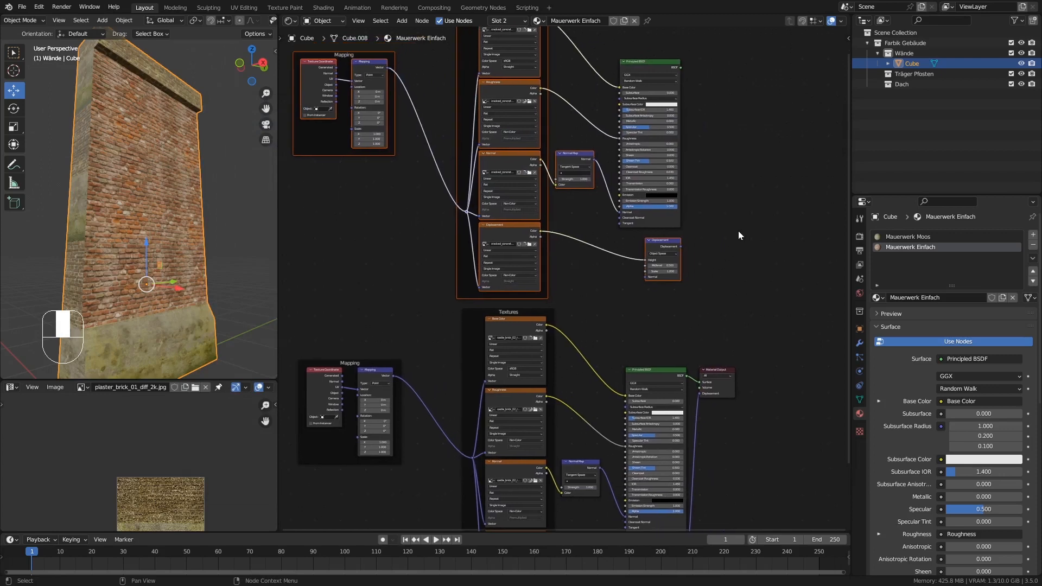
ctrl+middle_drag(738, 230, 754, 272)
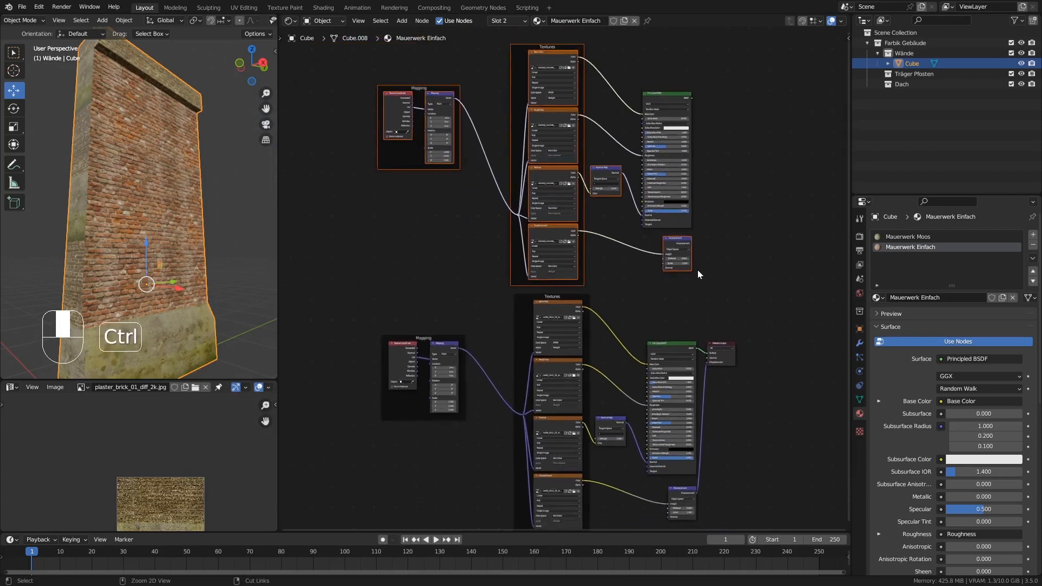
middle_drag(820, 279, 670, 273)
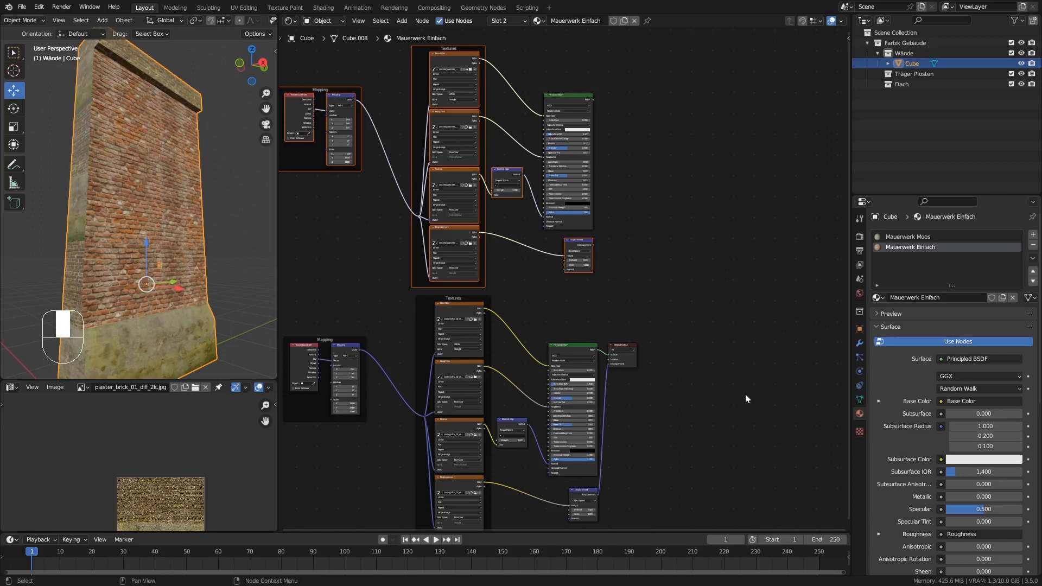
drag(766, 472, 814, 139)
click(772, 144)
middle_drag(518, 148, 549, 213)
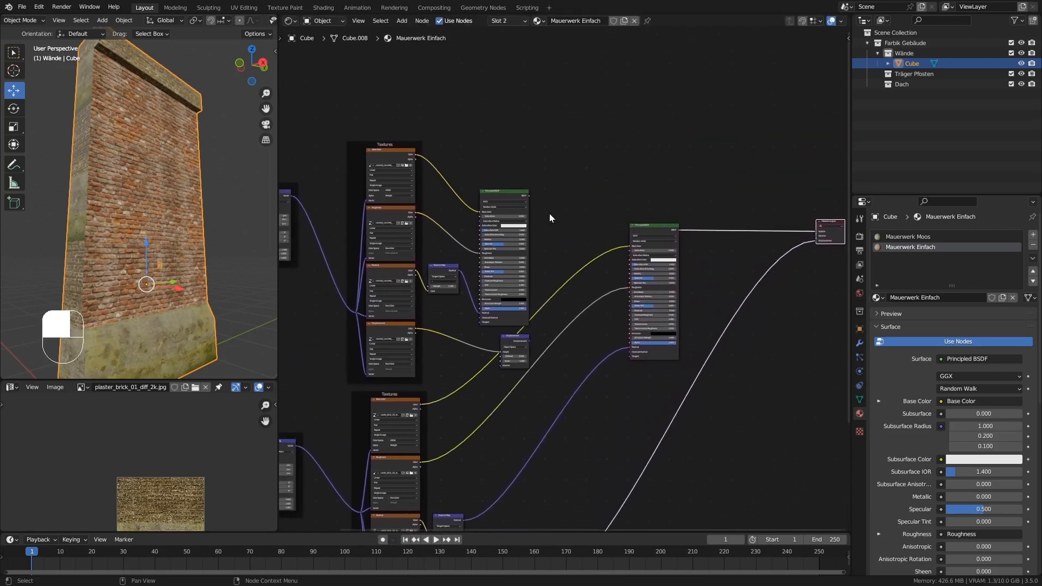
drag(495, 194, 546, 90)
drag(446, 278, 463, 250)
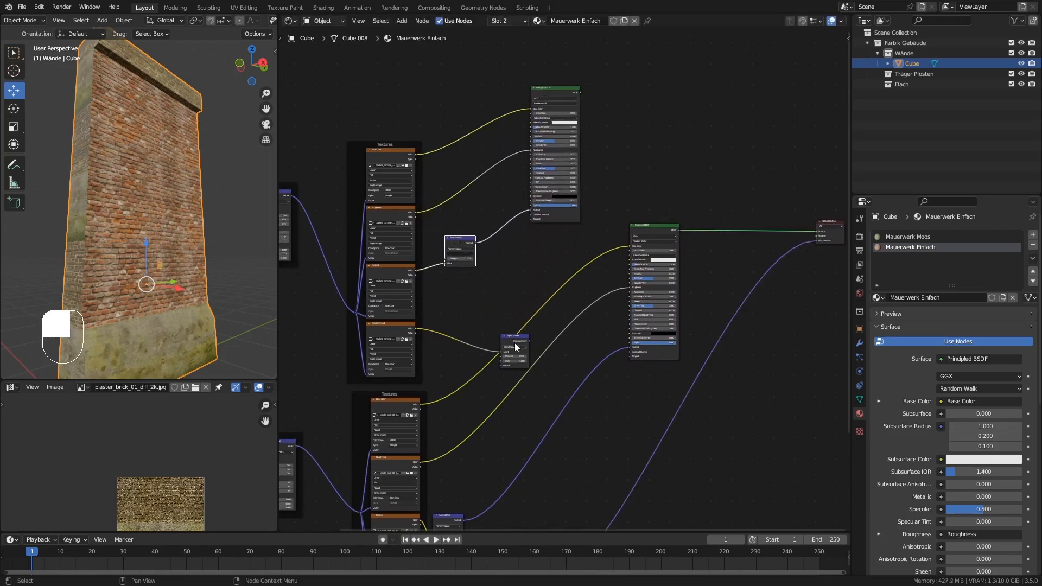
drag(514, 343, 500, 292)
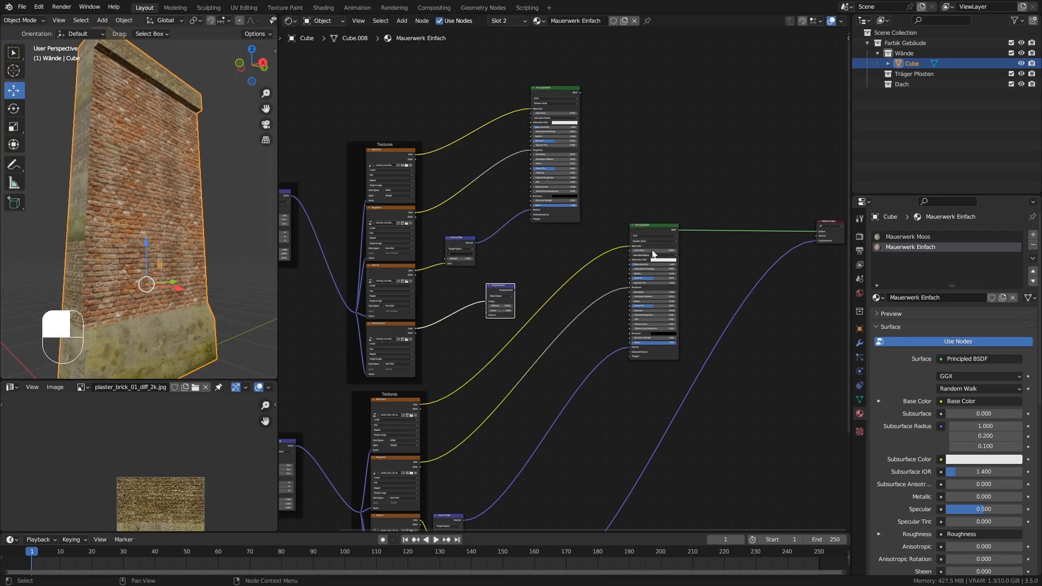
click(602, 241)
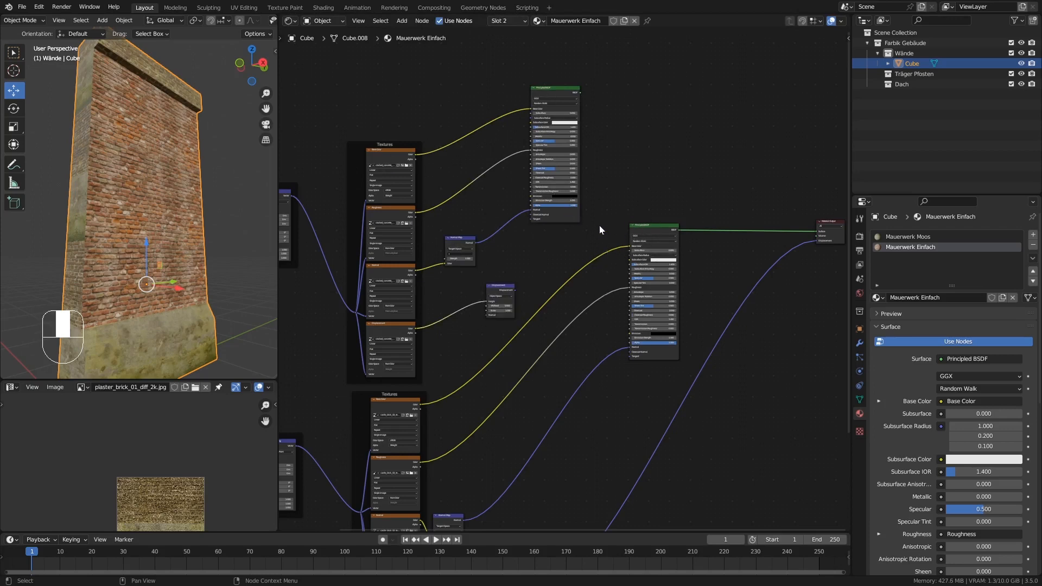
Insert Mix Color nodes into the brick texture's Base Color, Roughness and Normal links before the connected Principled BSDF.
key(shift+a)
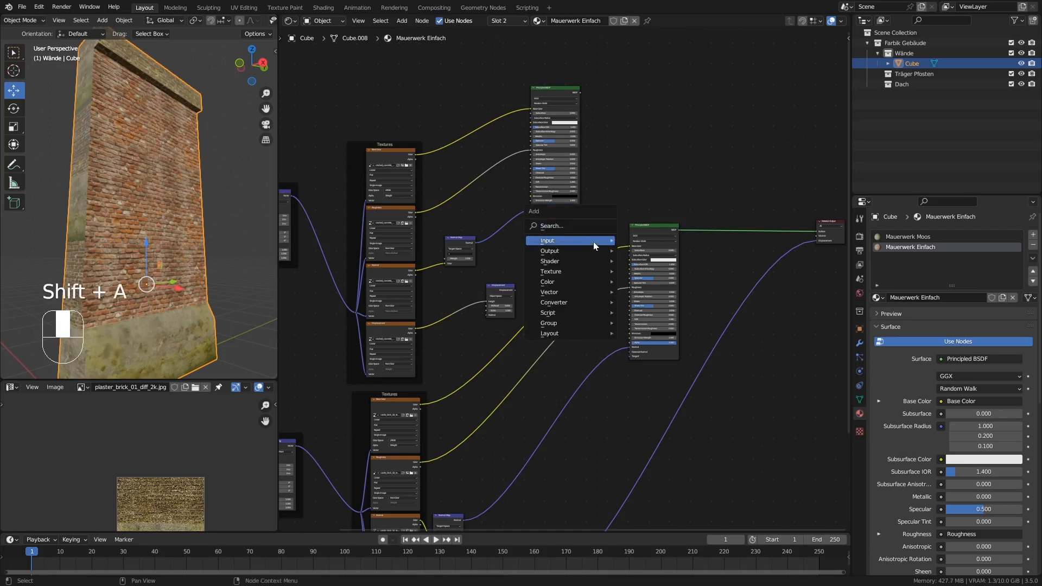
mouse_move(564, 281)
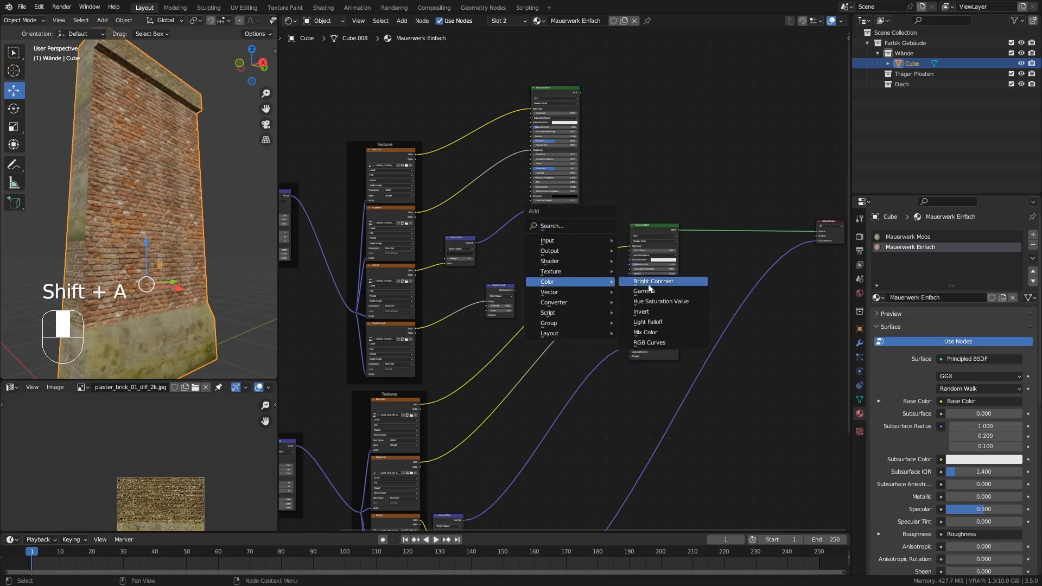
click(642, 333)
click(588, 232)
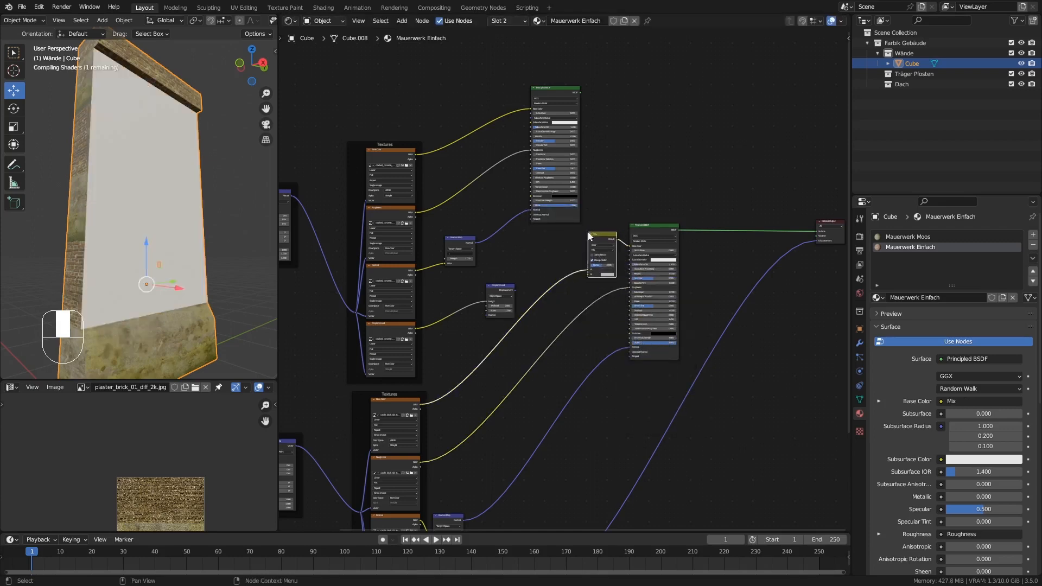
key(shift+d)
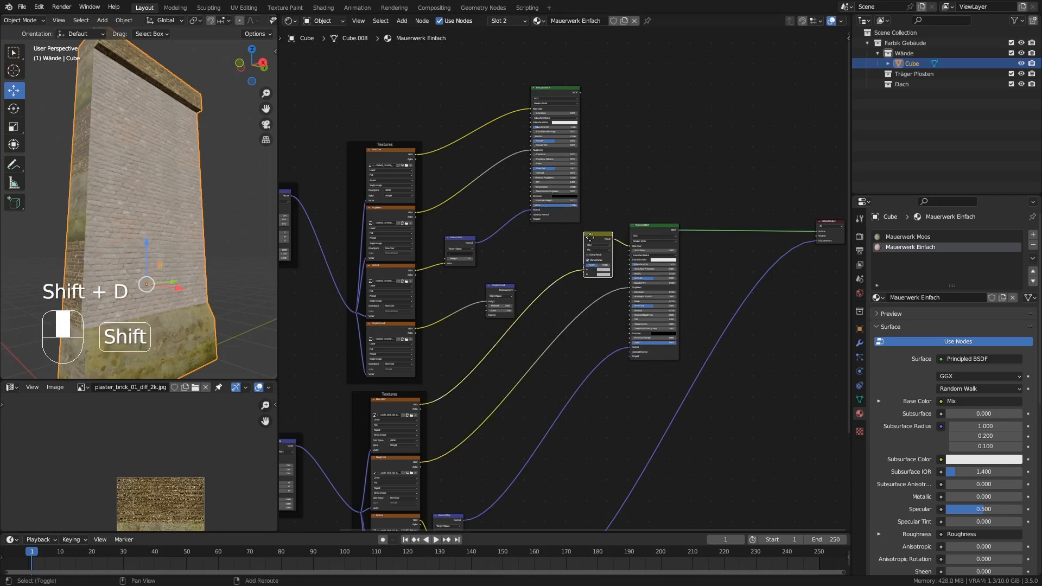
click(581, 300)
key(shift+d)
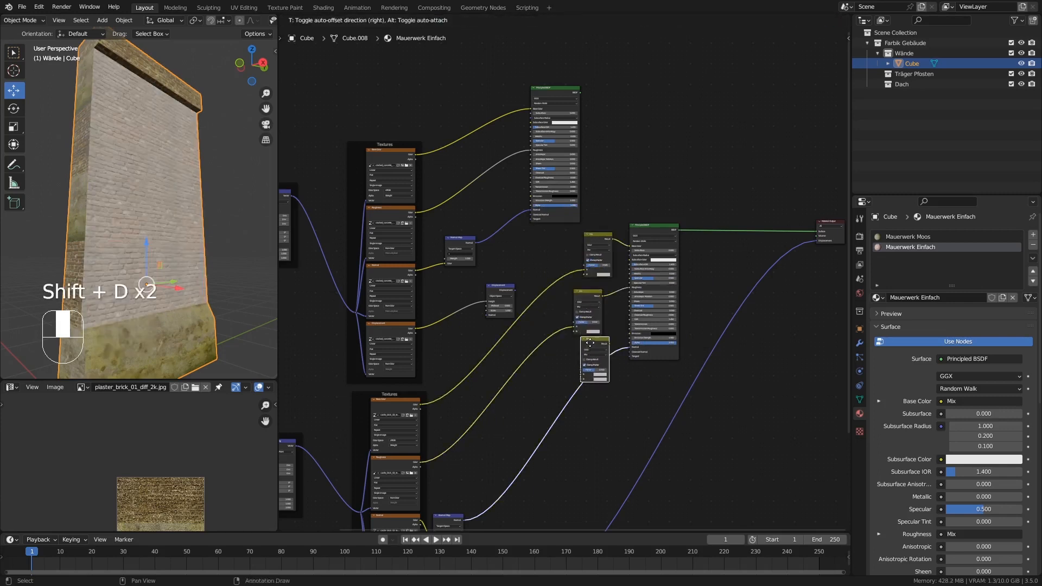
click(590, 352)
Move the brick Displacement node nearer the BSDF and reorder the normal chain so the Mix node feeds the Normal Map's Color.
middle_drag(631, 412, 650, 278)
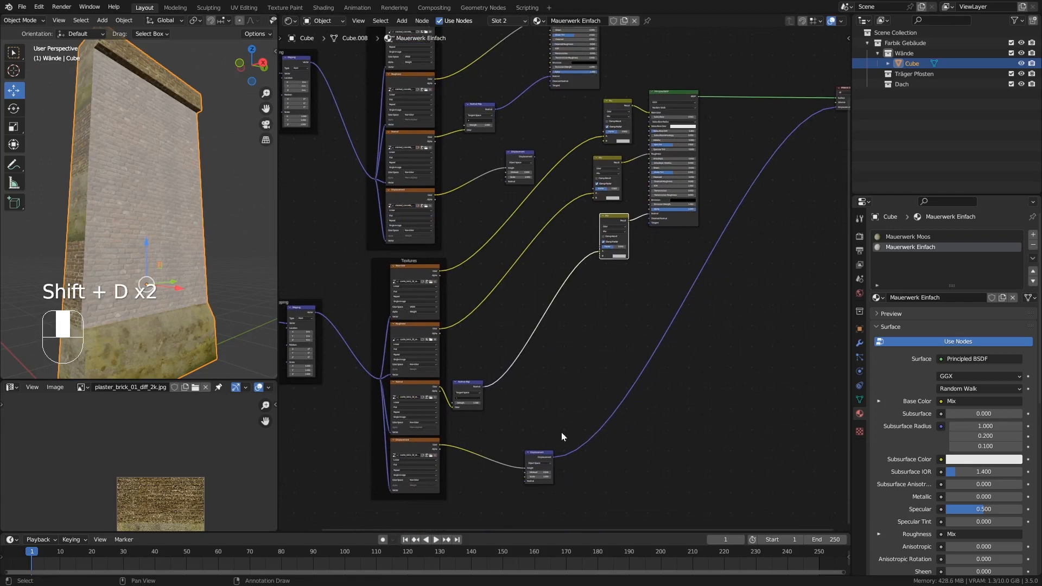
drag(533, 456, 655, 305)
drag(467, 388, 562, 273)
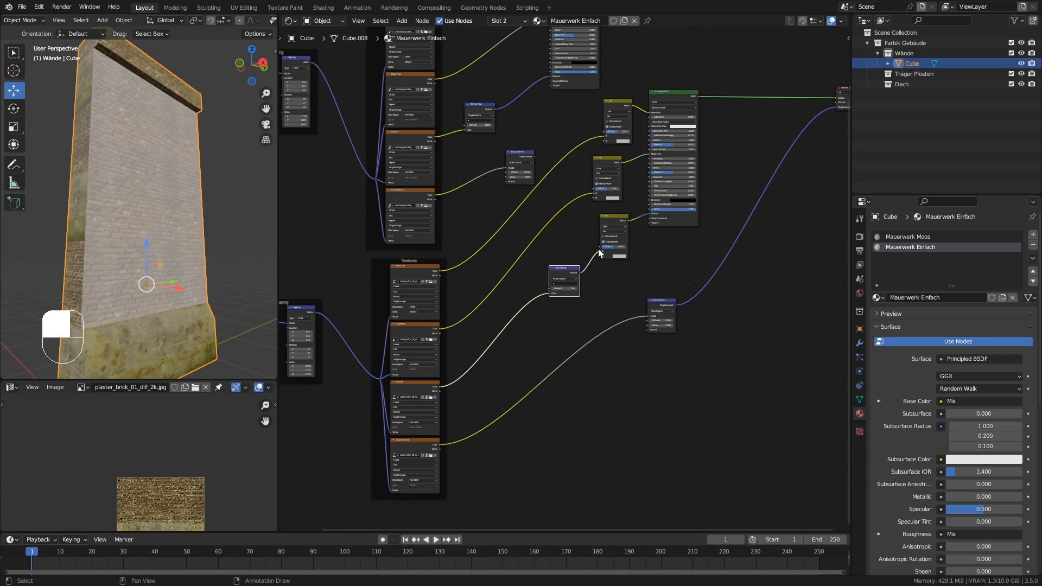
drag(600, 253, 505, 301)
drag(561, 271, 624, 217)
drag(515, 297, 555, 257)
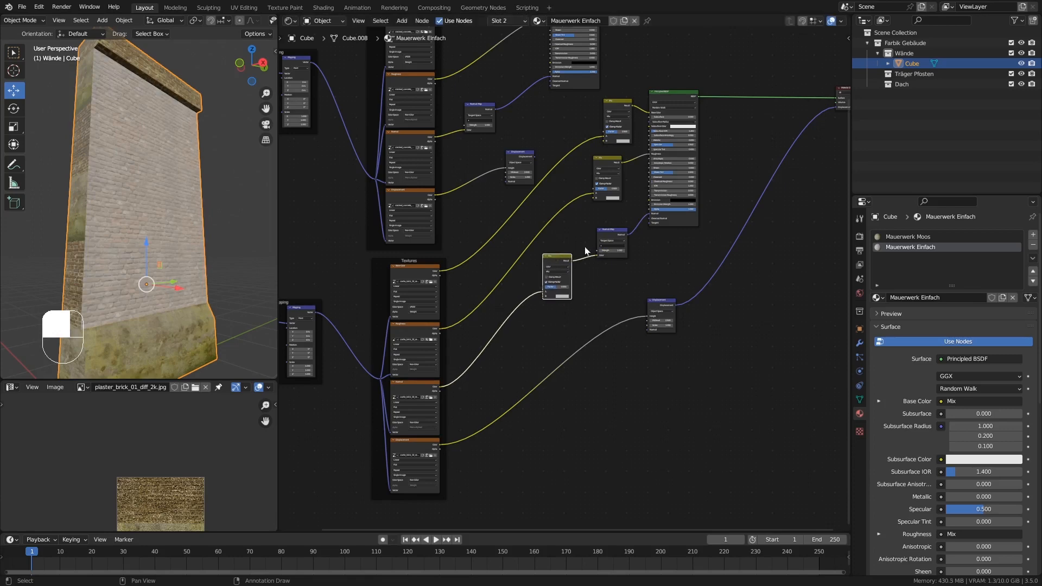
Duplicate a Mix node into the link between the brick displacement texture and the Displacement node's Height, and reposition the Displacement node.
middle_drag(609, 266, 568, 315)
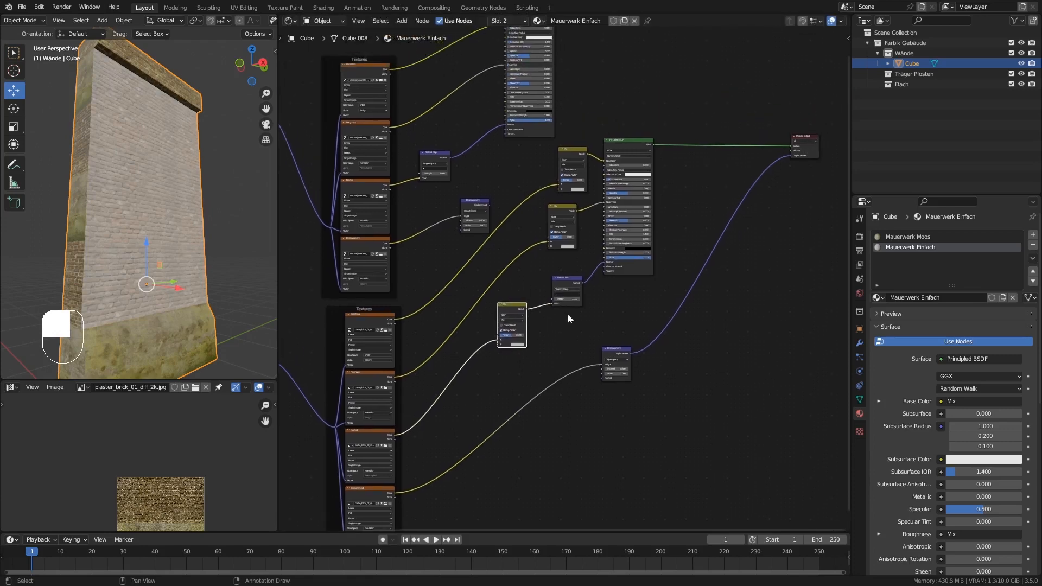
middle_drag(527, 160, 525, 183)
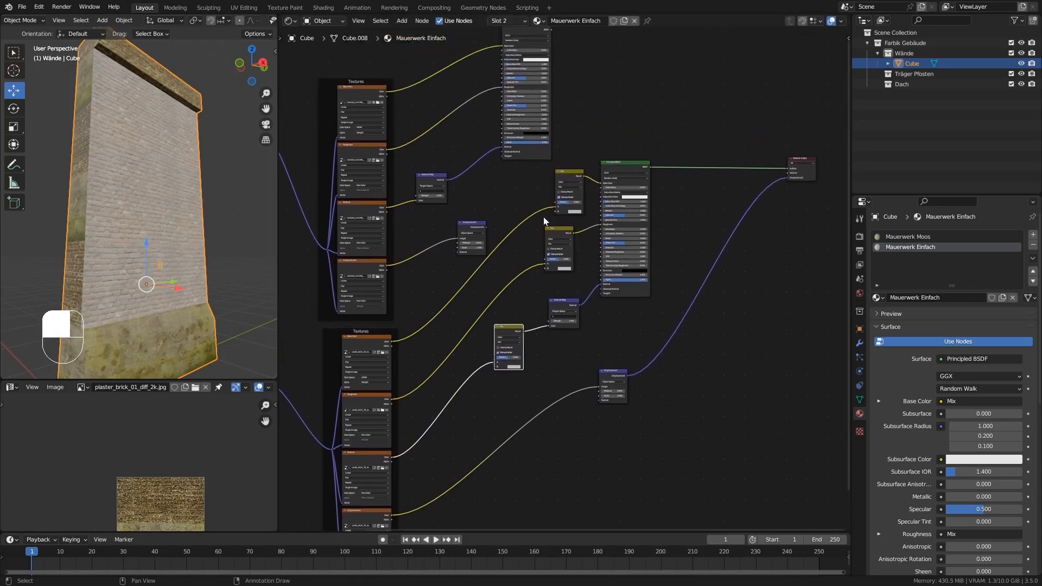
key(shift+d)
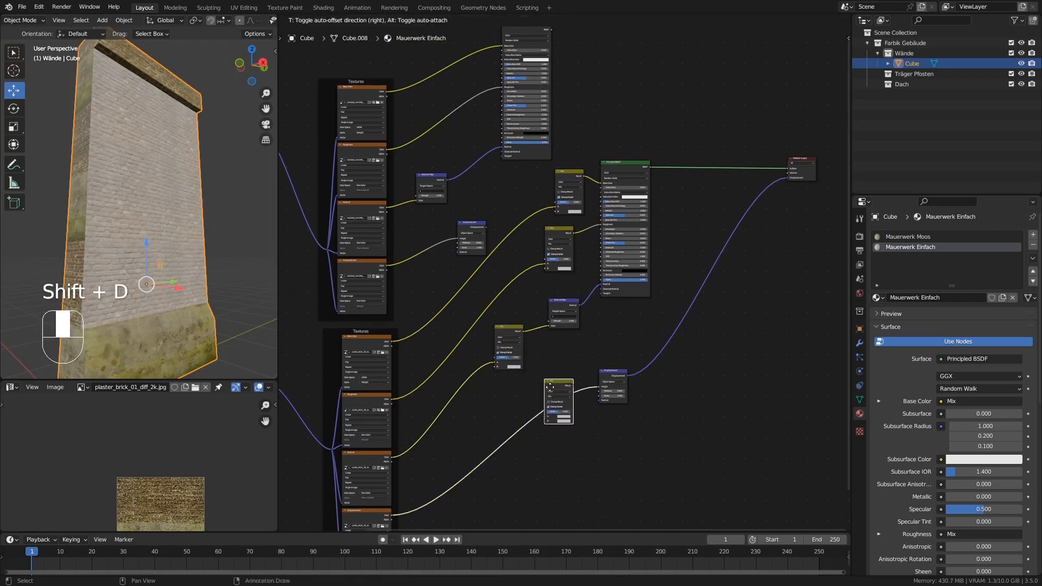
click(559, 388)
drag(607, 373, 636, 335)
middle_drag(666, 231, 659, 250)
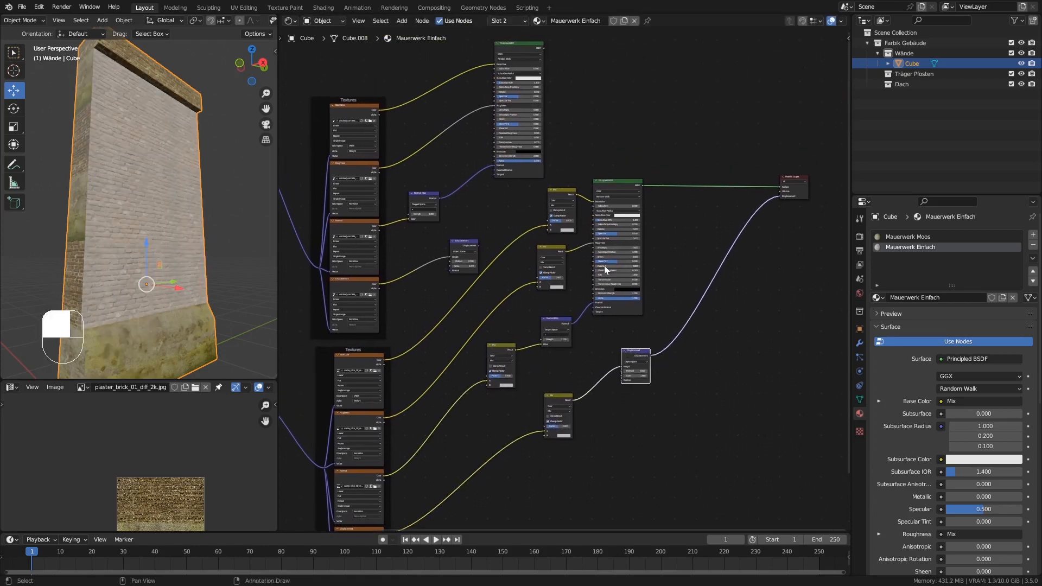
Reconnect the concrete Base Color and Roughness textures from the spare BSDF to the B inputs of their Mix nodes.
middle_drag(584, 103, 572, 113)
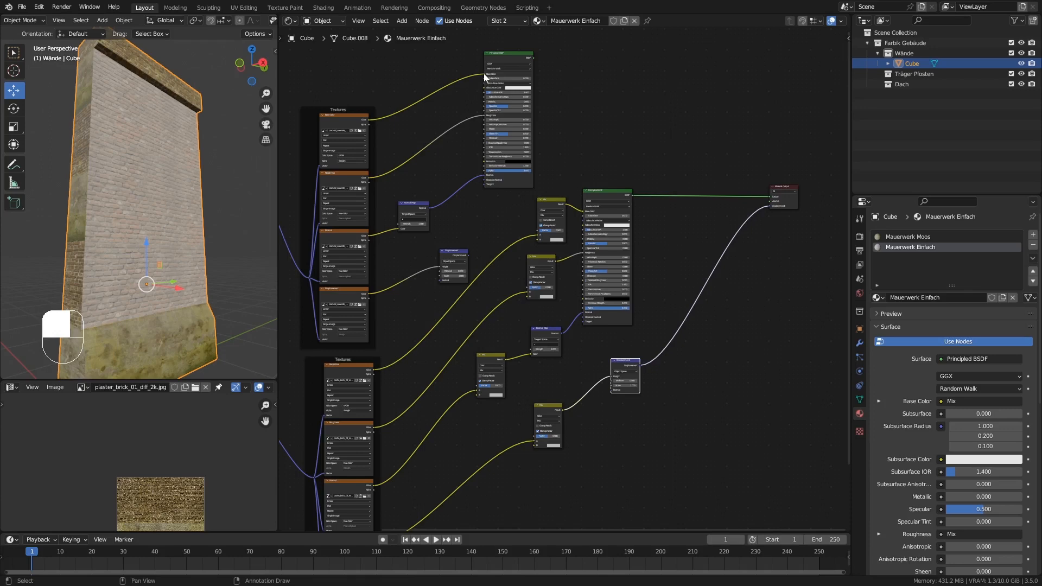
drag(484, 74, 536, 240)
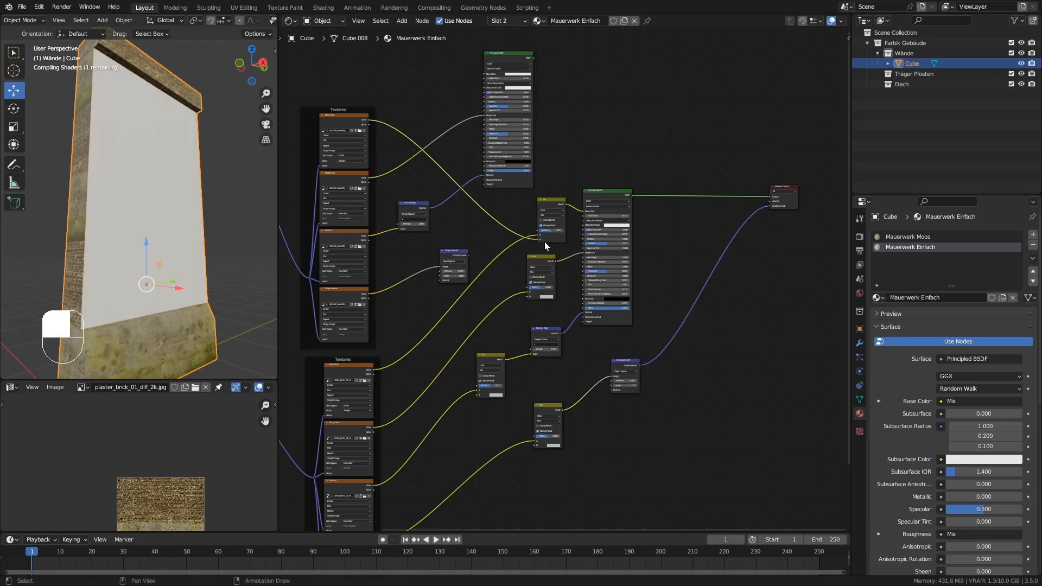
ctrl+middle_drag(546, 242, 555, 207)
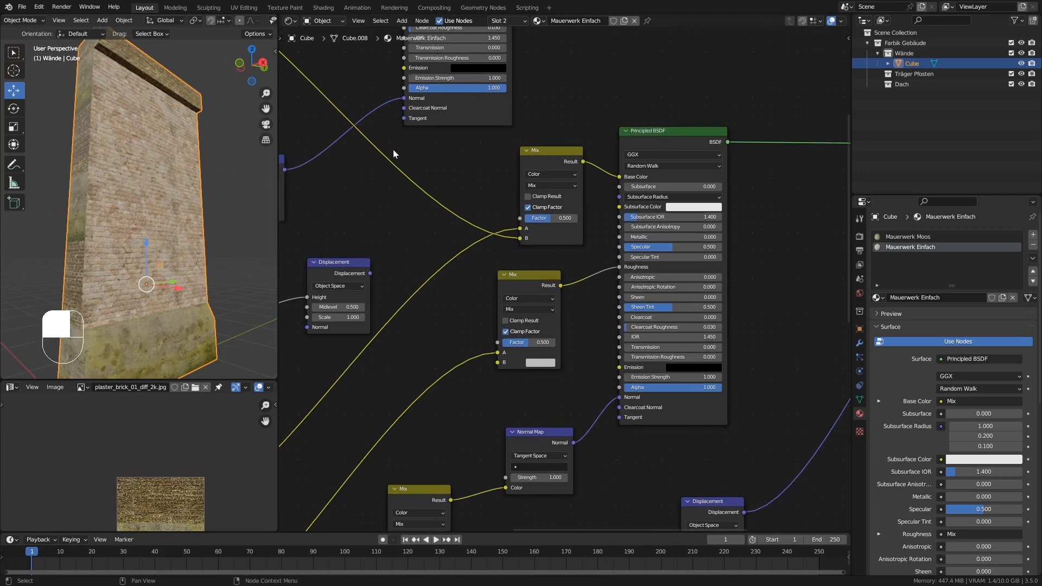
ctrl+middle_drag(520, 241, 520, 228)
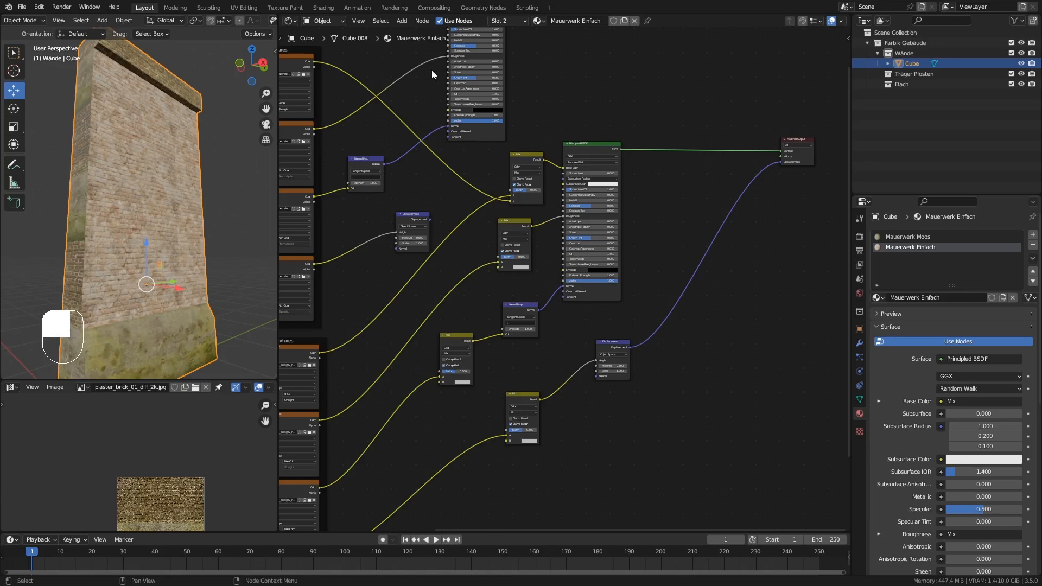
drag(447, 56, 497, 268)
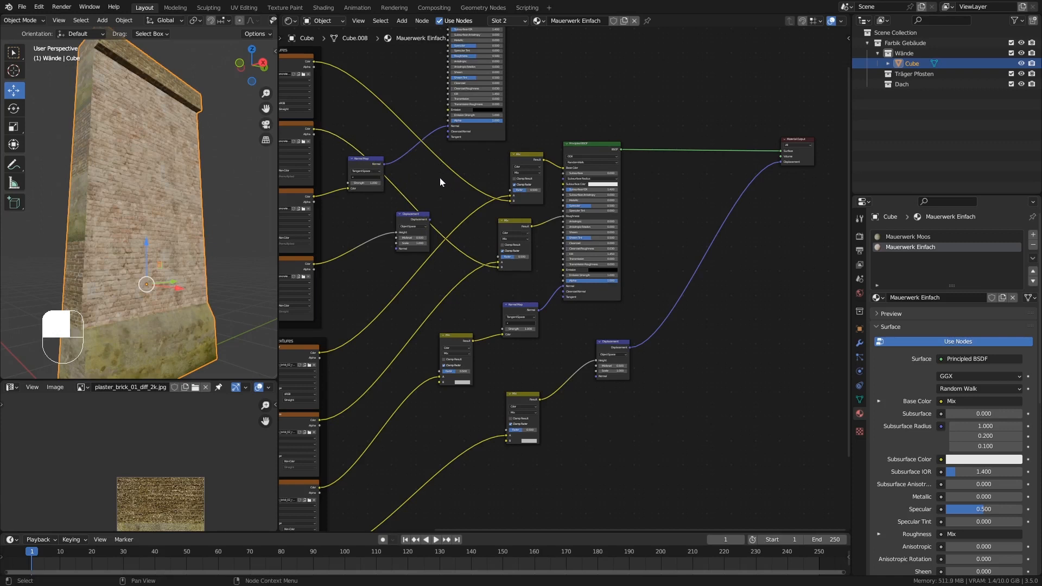
Reconnect the concrete Normal and Displacement textures to the B inputs of their Mix nodes, and delete the spare Normal Map node.
middle_drag(440, 178, 482, 141)
drag(394, 153, 487, 338)
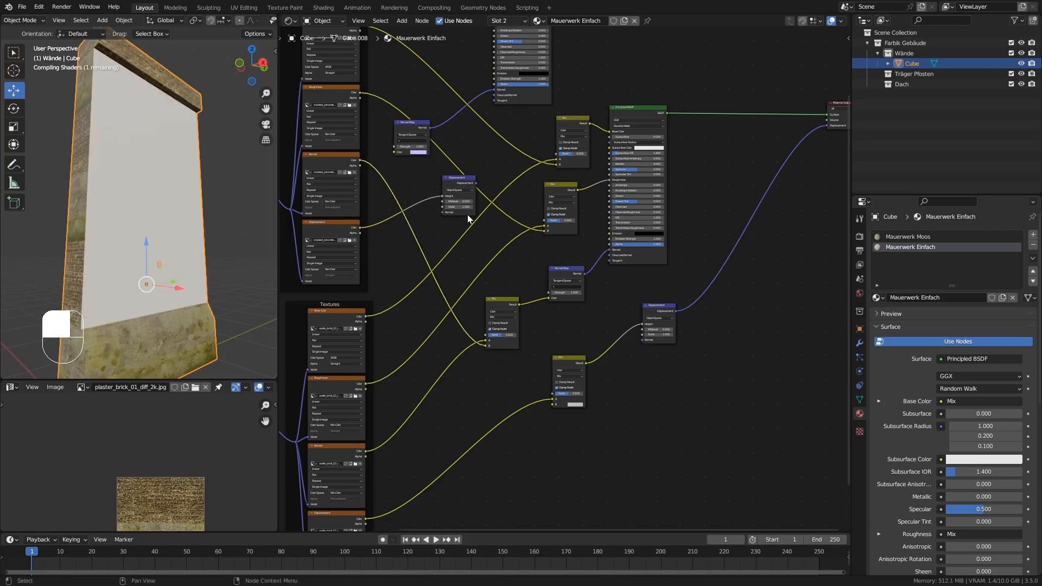
click(404, 128)
key(Delete)
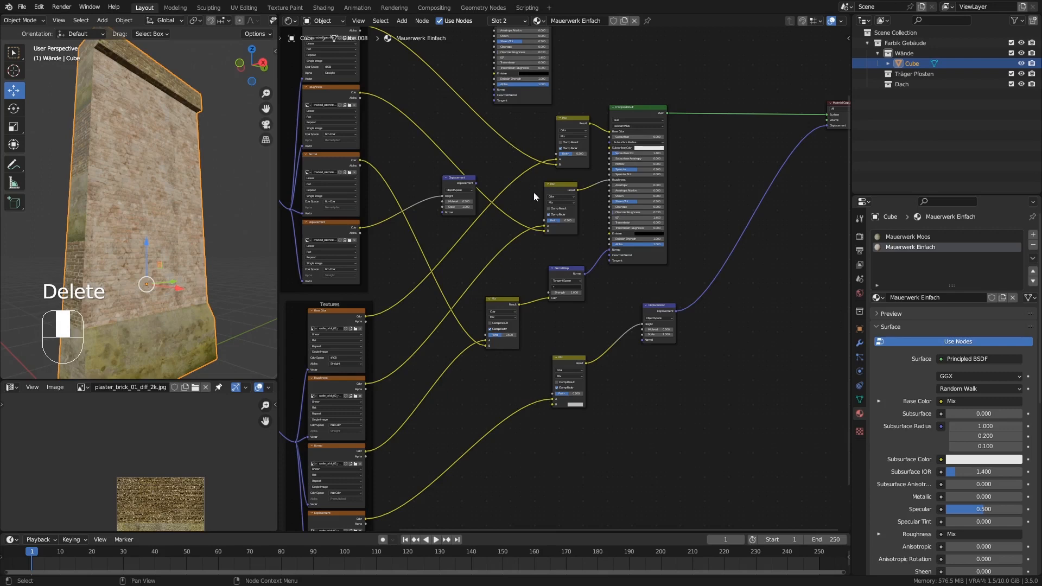
click(446, 183)
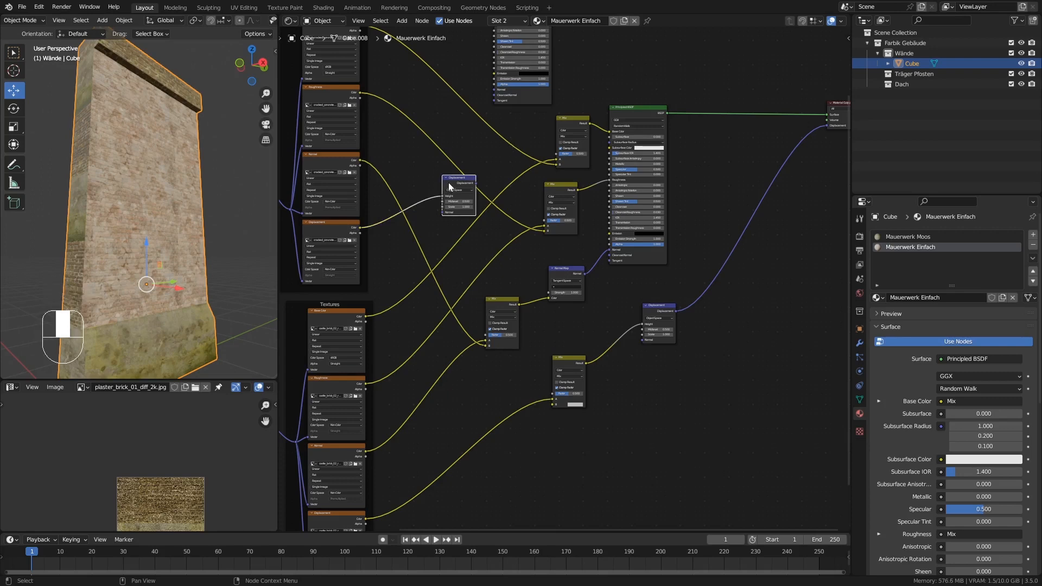
drag(449, 186, 551, 403)
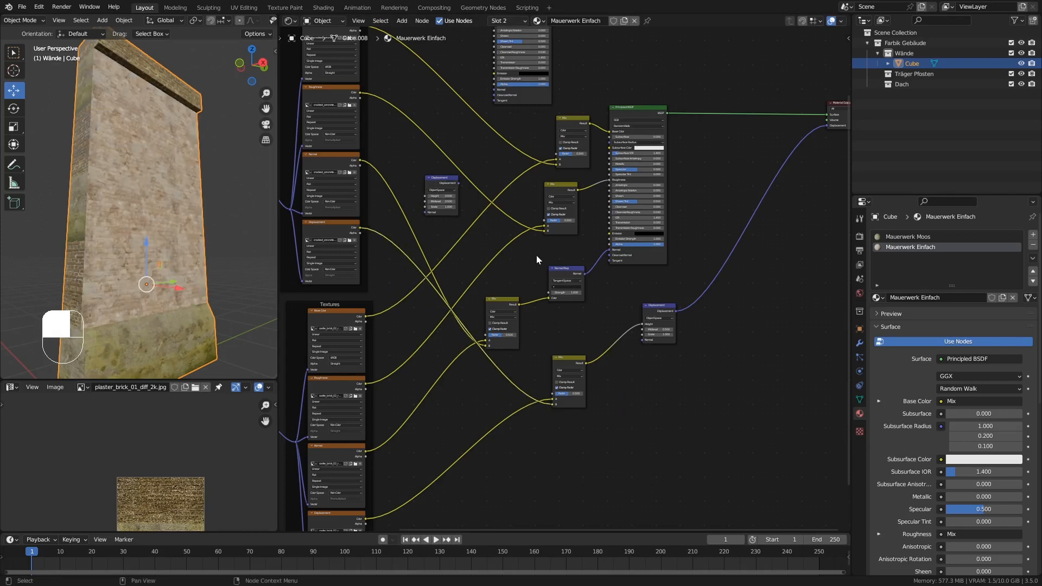
Move the normal chain's Mix node up beside the Normal Map and shift the Normal Map closer to the Principled BSDF.
middle_drag(517, 268, 513, 296)
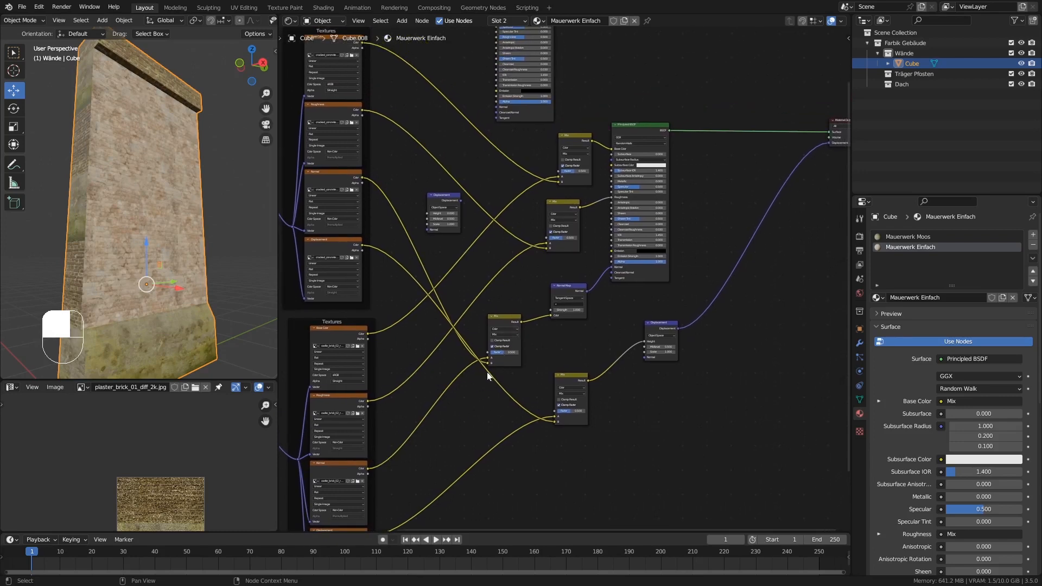
drag(509, 365, 522, 342)
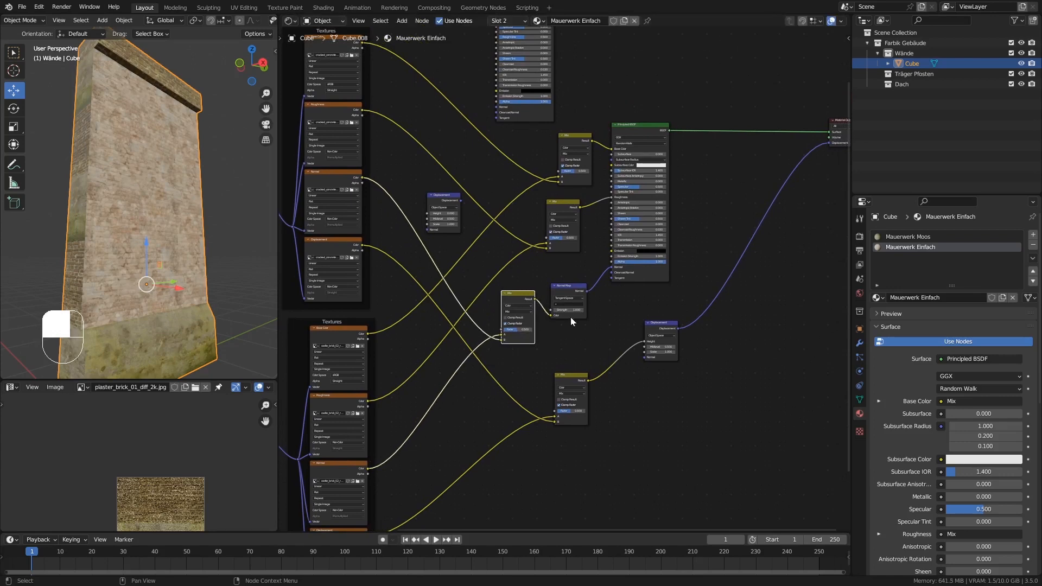
click(571, 317)
drag(572, 318, 583, 319)
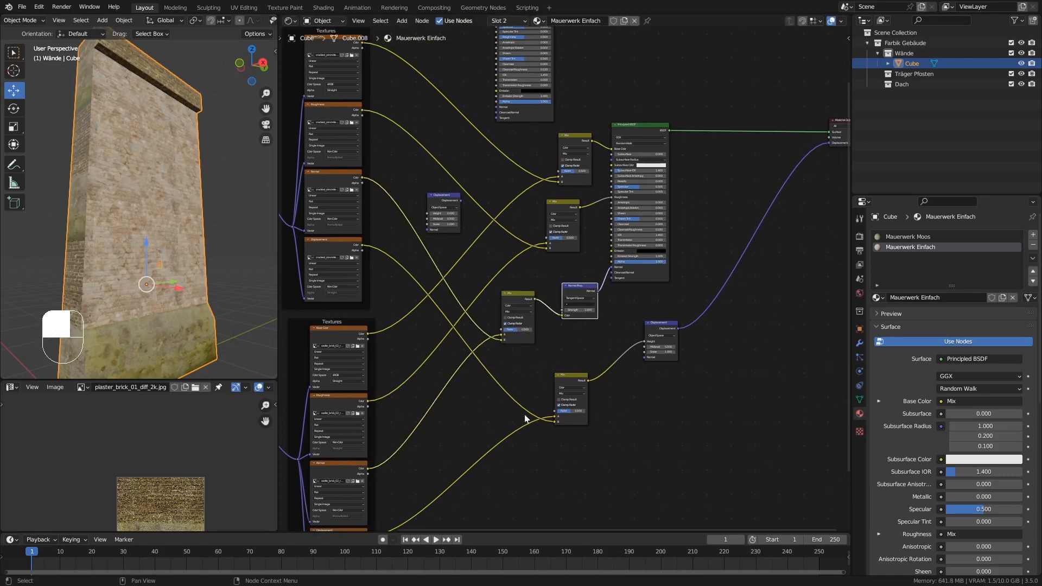
Delete the unused spare Principled BSDF and the disconnected Displacement node.
middle_drag(606, 314, 564, 379)
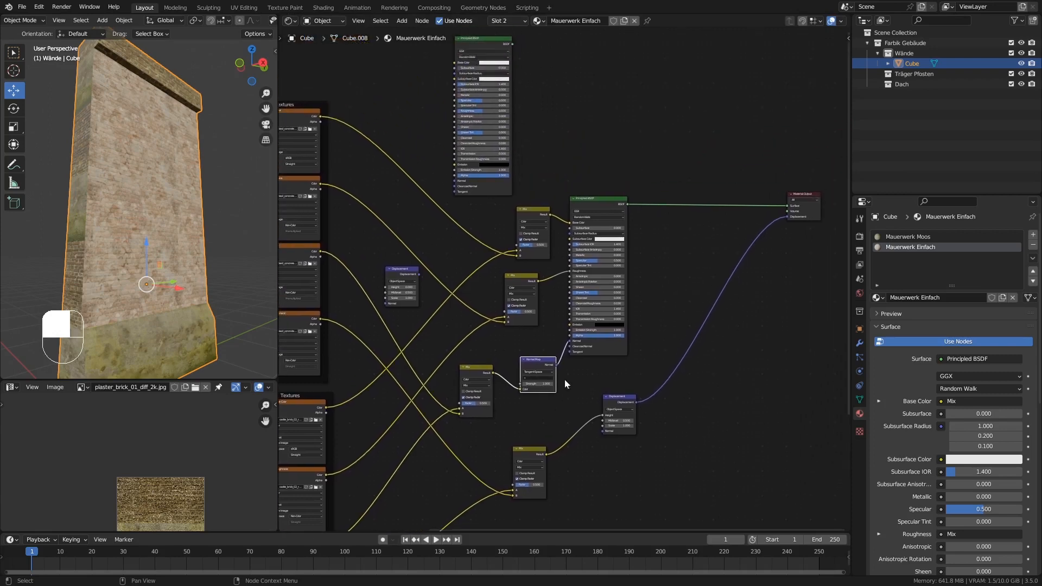
click(476, 40)
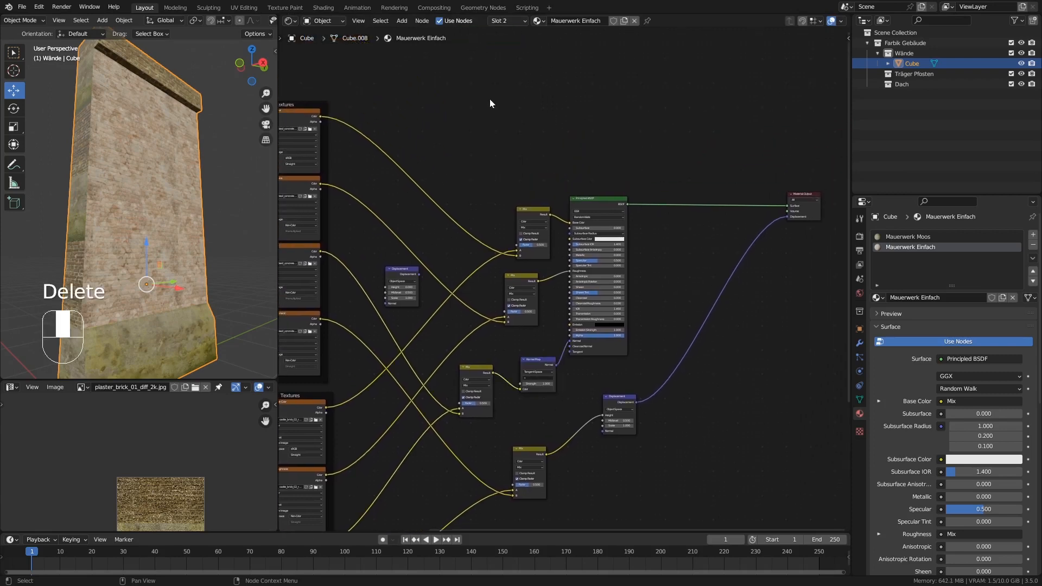
click(390, 268)
key(Delete)
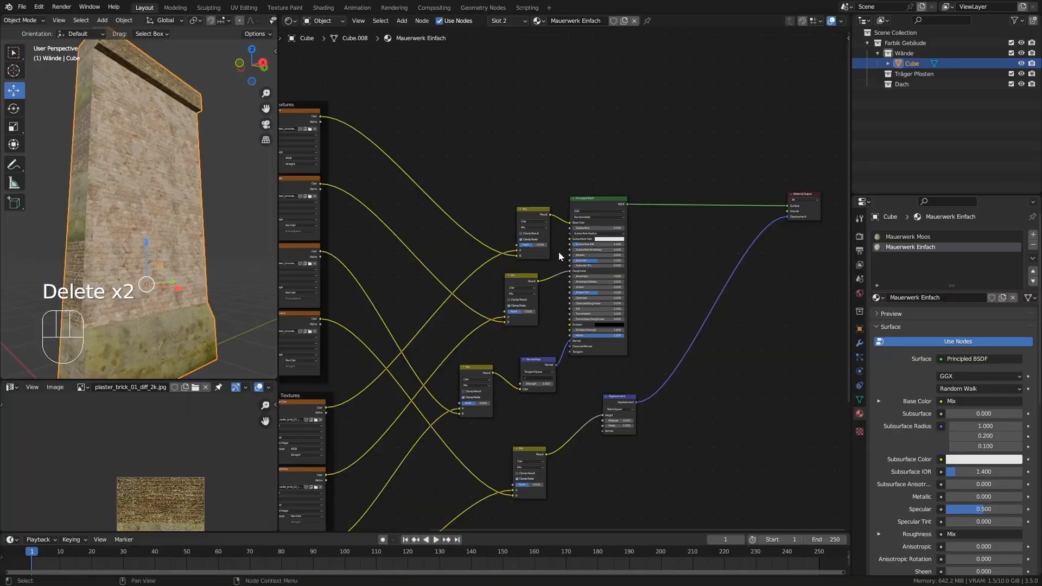
Line up the four Mix nodes in a column between the textures and the Principled BSDF, with the Displacement node below the BSDF.
middle_drag(558, 252, 591, 157)
drag(593, 175, 530, 129)
drag(574, 237, 524, 196)
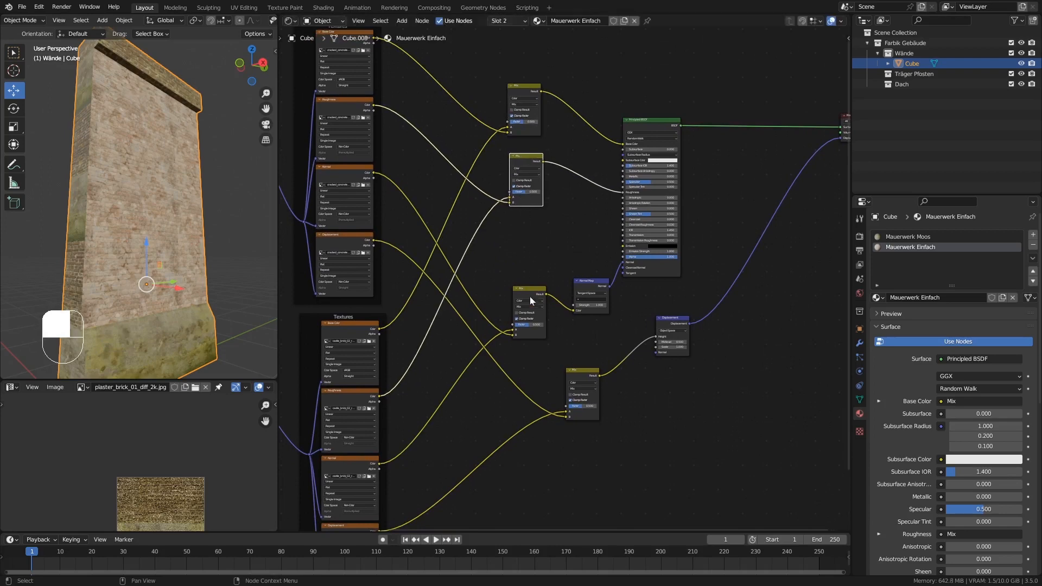
drag(587, 314, 522, 247)
drag(585, 412, 528, 368)
drag(680, 350, 661, 343)
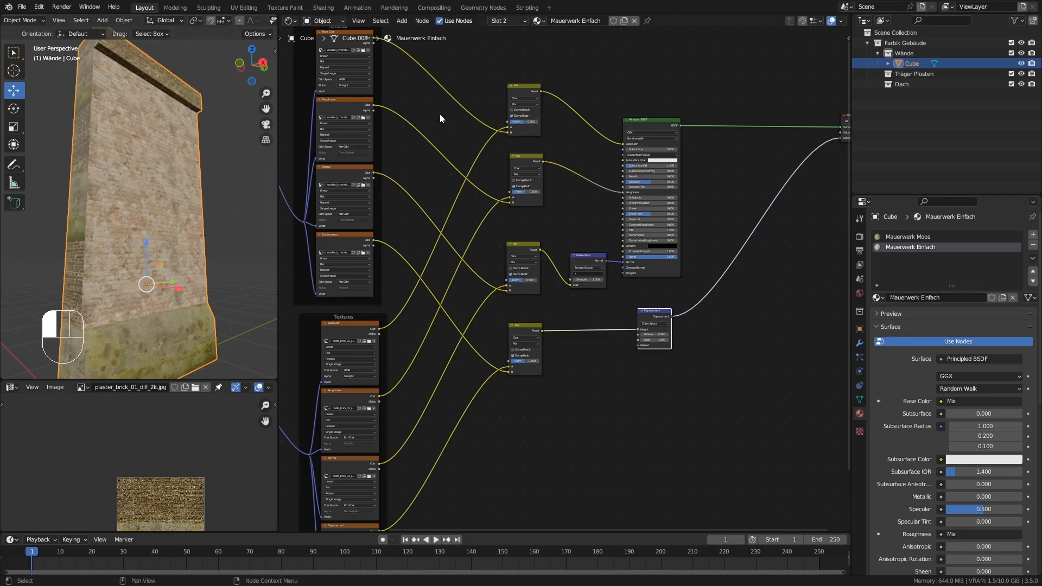
Add a Noise Texture node above the concrete Textures frame.
middle_drag(428, 115, 432, 308)
middle_drag(429, 134, 460, 179)
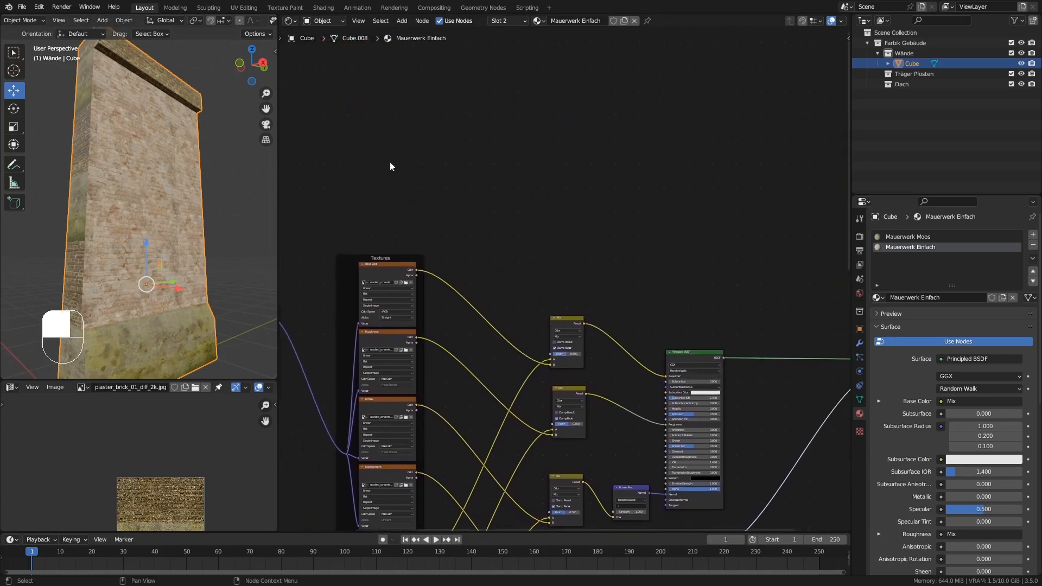
key(shift+a)
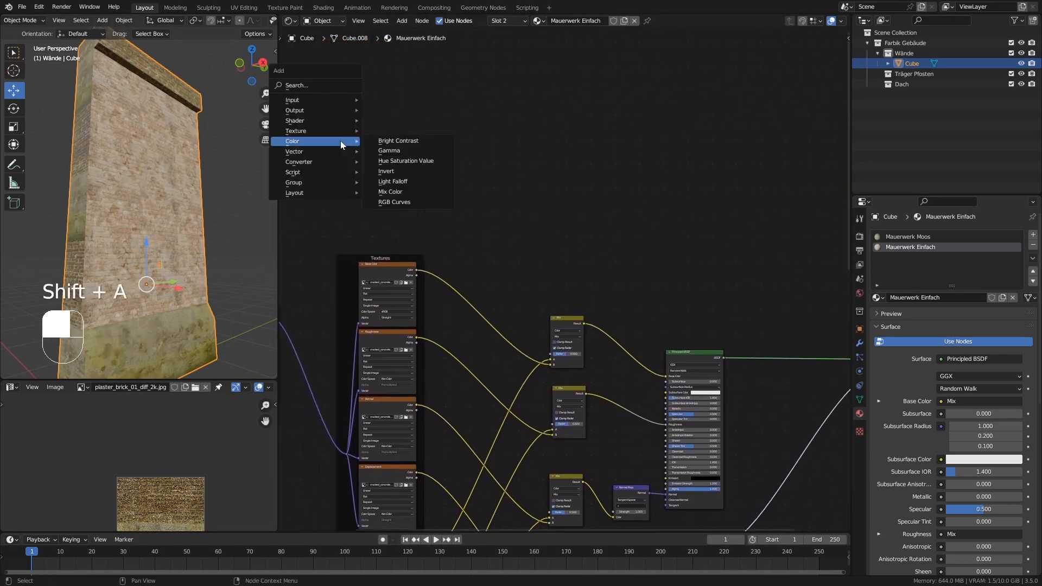
mouse_move(310, 132)
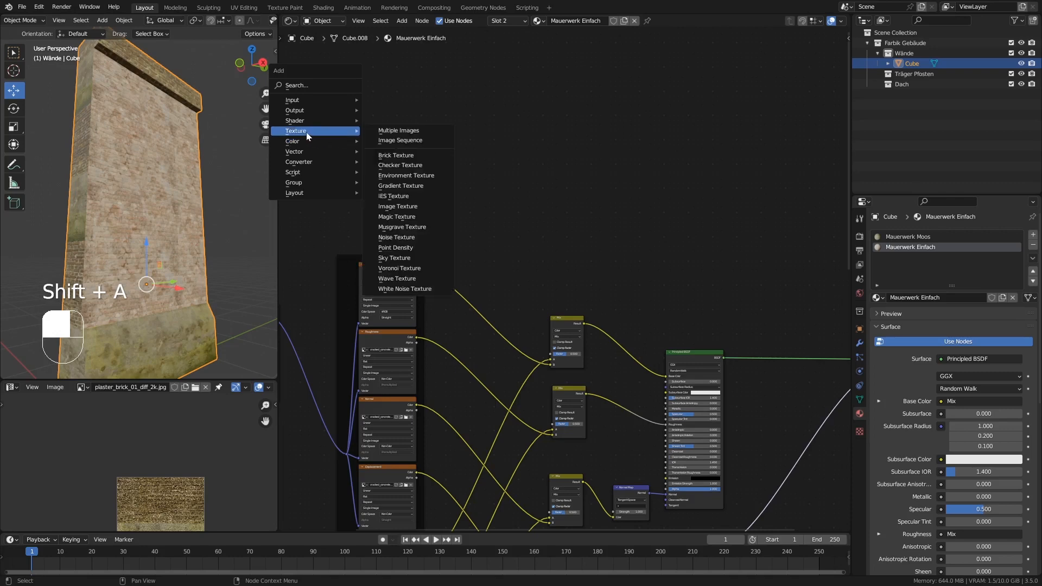
click(401, 237)
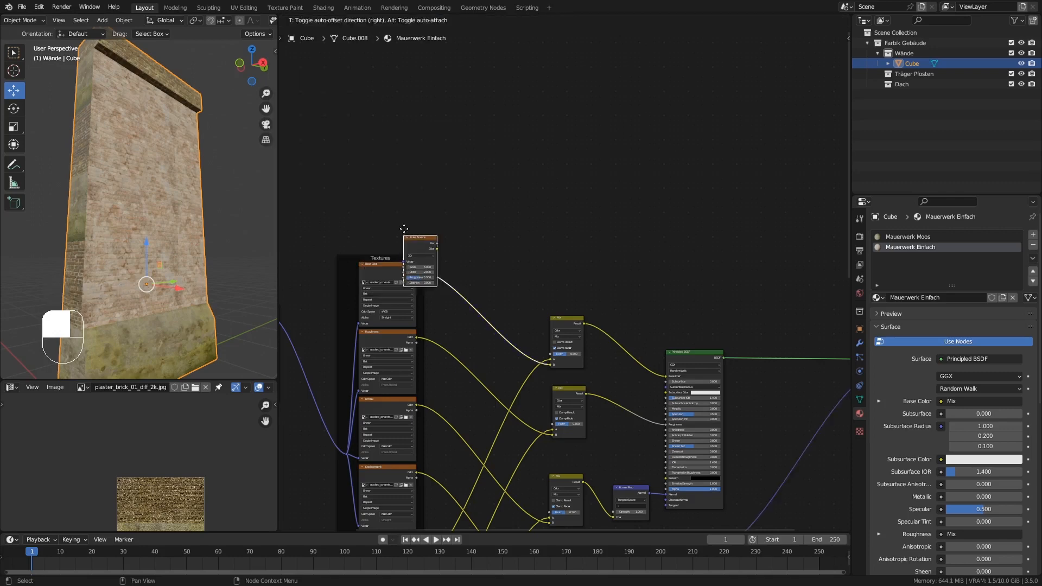
click(361, 169)
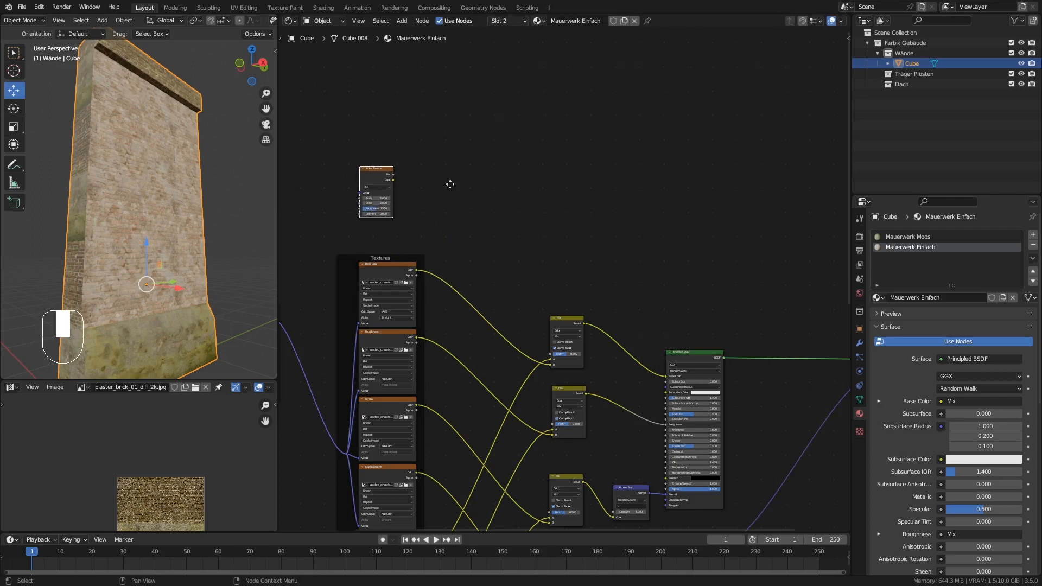
Add a connected Mapping and Texture Coordinate setup to the Noise Texture, spacing the noise node away from the Mapping node.
middle_drag(450, 184, 458, 117)
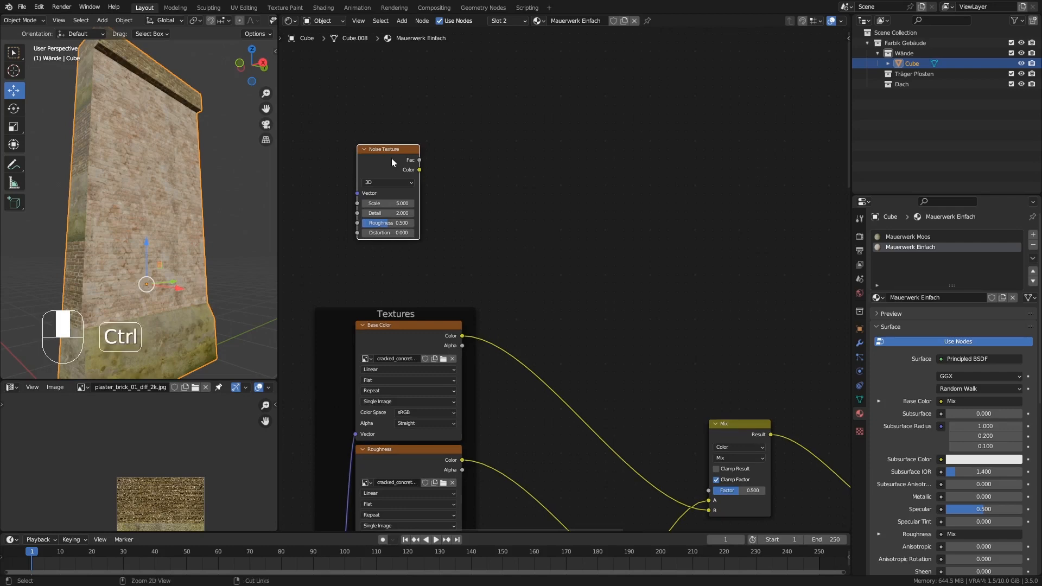
key(ctrl+t)
drag(376, 164, 415, 147)
middle_drag(362, 174, 530, 160)
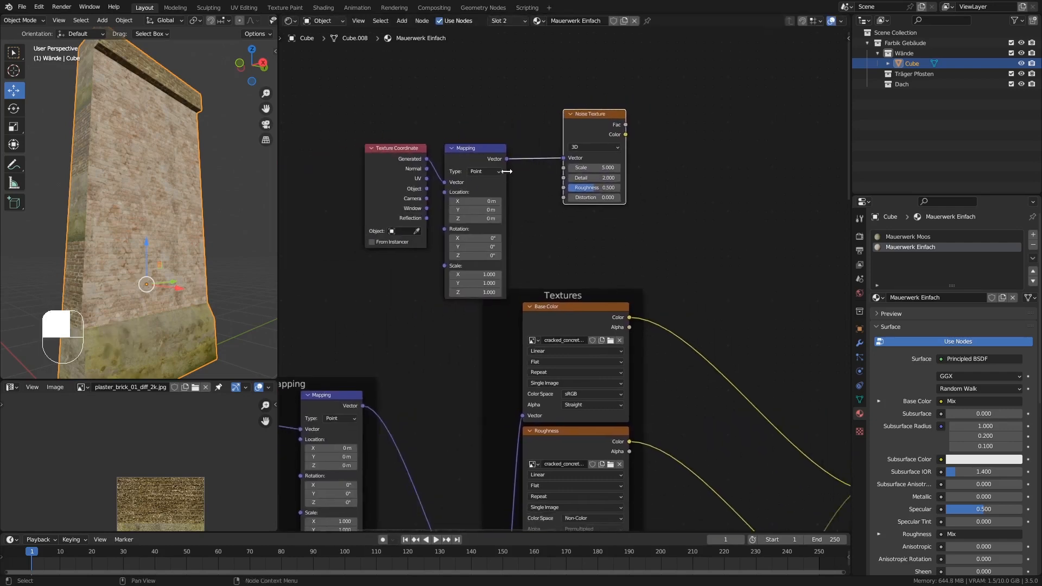
drag(506, 172, 359, 109)
Add a ColorRamp node beside the Noise Texture and connect the noise Fac output to the ramp's Fac input.
middle_drag(690, 148, 468, 174)
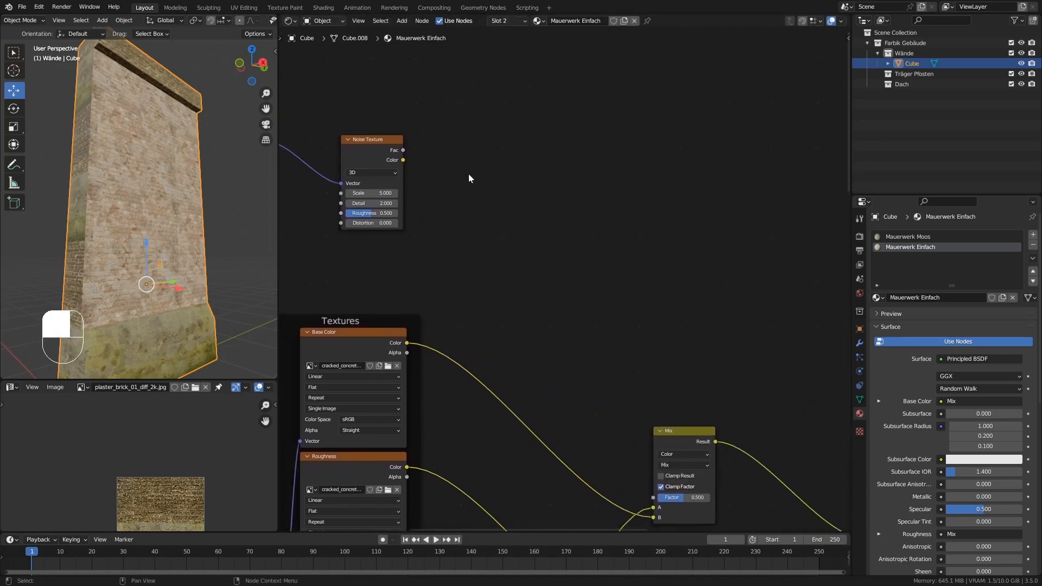
key(shift+a)
mouse_move(471, 147)
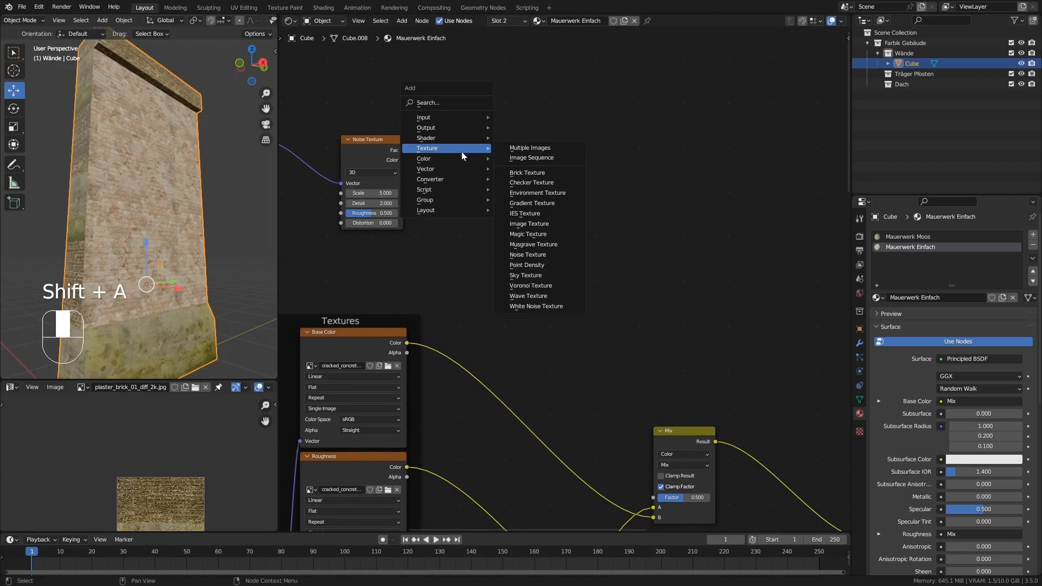
mouse_move(449, 178)
click(523, 198)
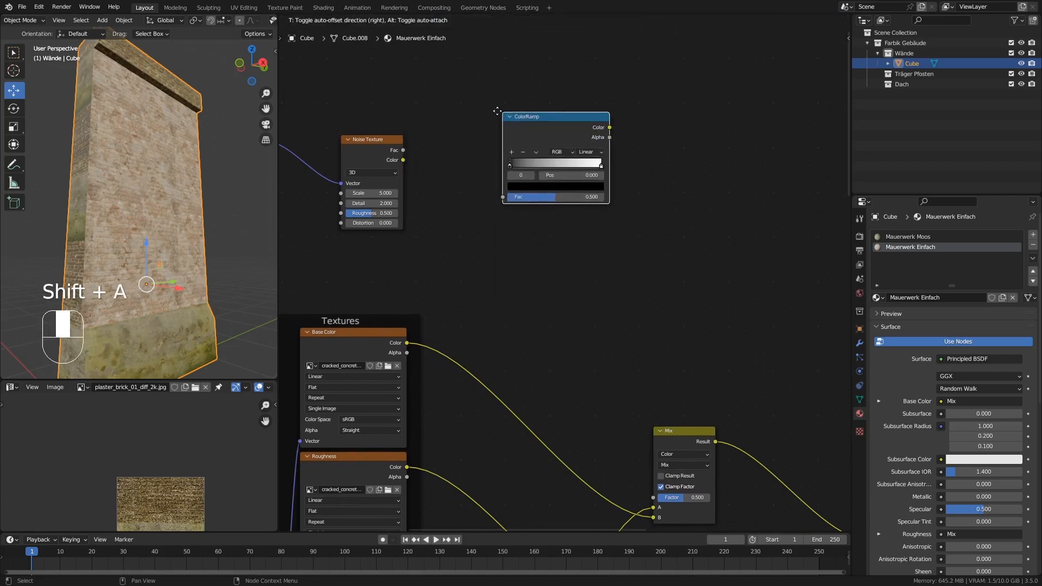
click(450, 119)
drag(403, 150, 452, 206)
Connect the ColorRamp's Color output to the Factor input of all four Mix nodes.
middle_drag(601, 270, 522, 162)
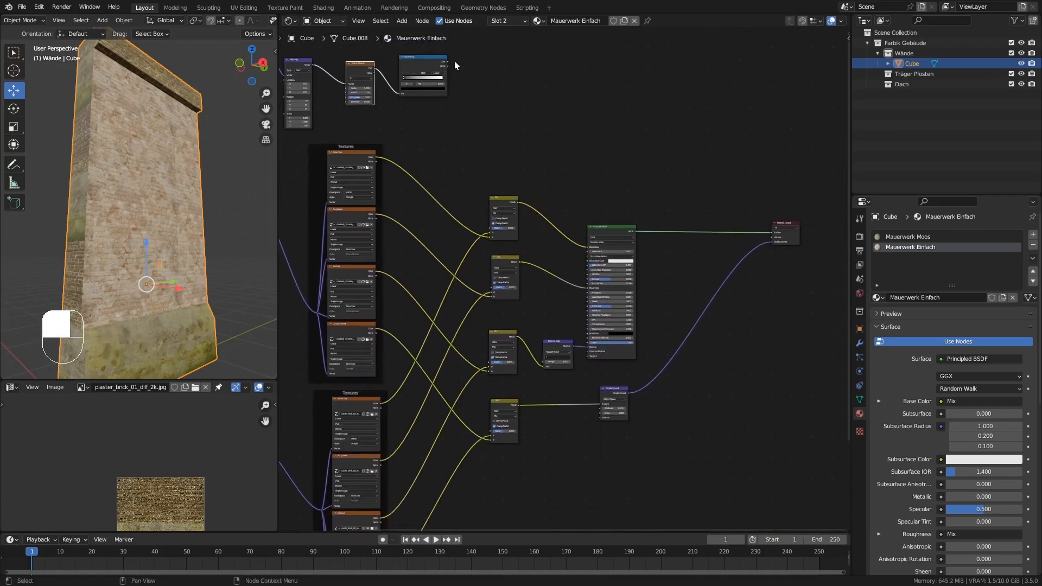
drag(448, 60, 490, 227)
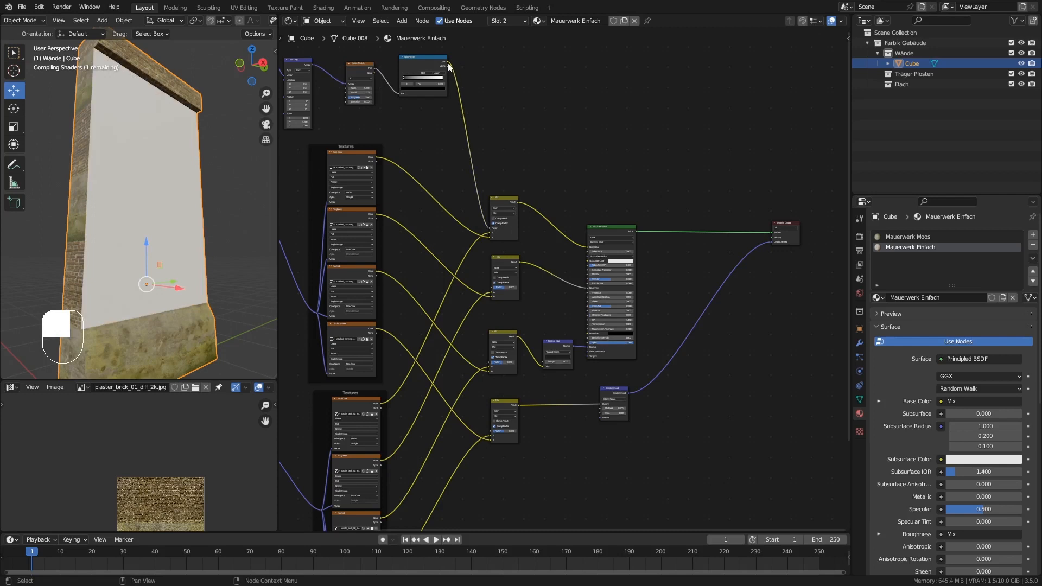
drag(447, 61, 490, 287)
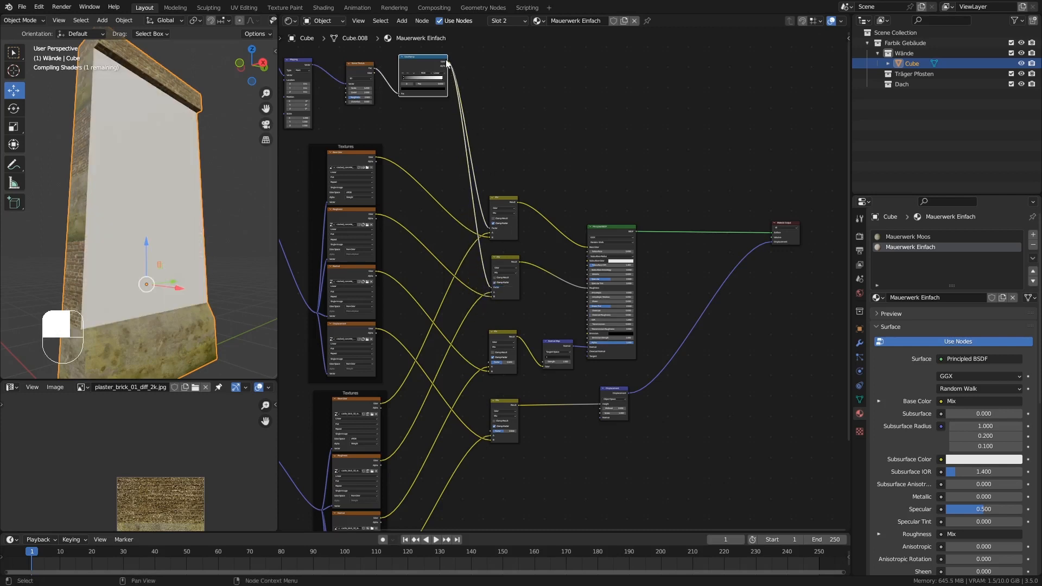
drag(448, 62, 490, 361)
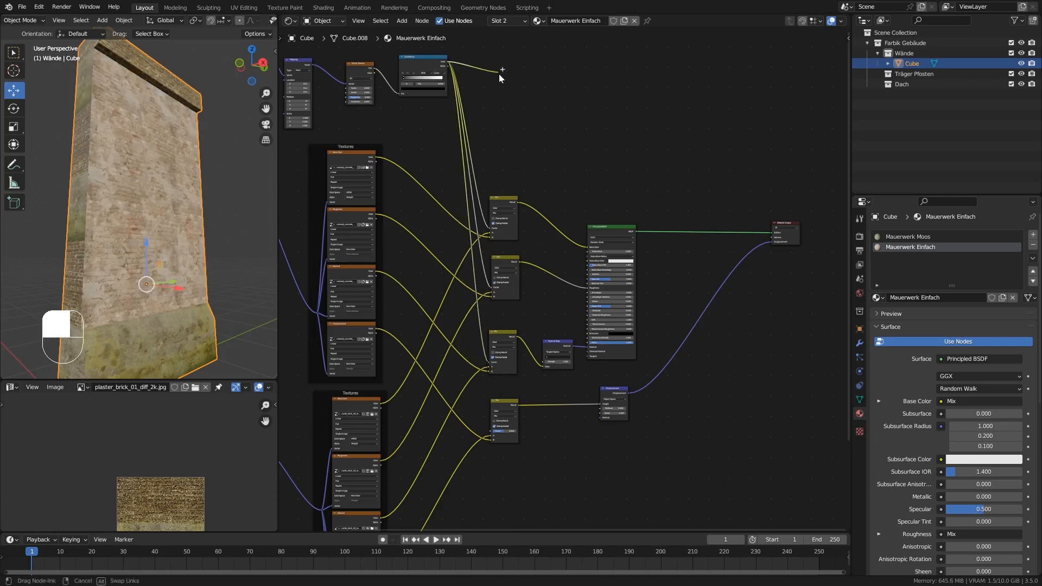
drag(448, 62, 491, 432)
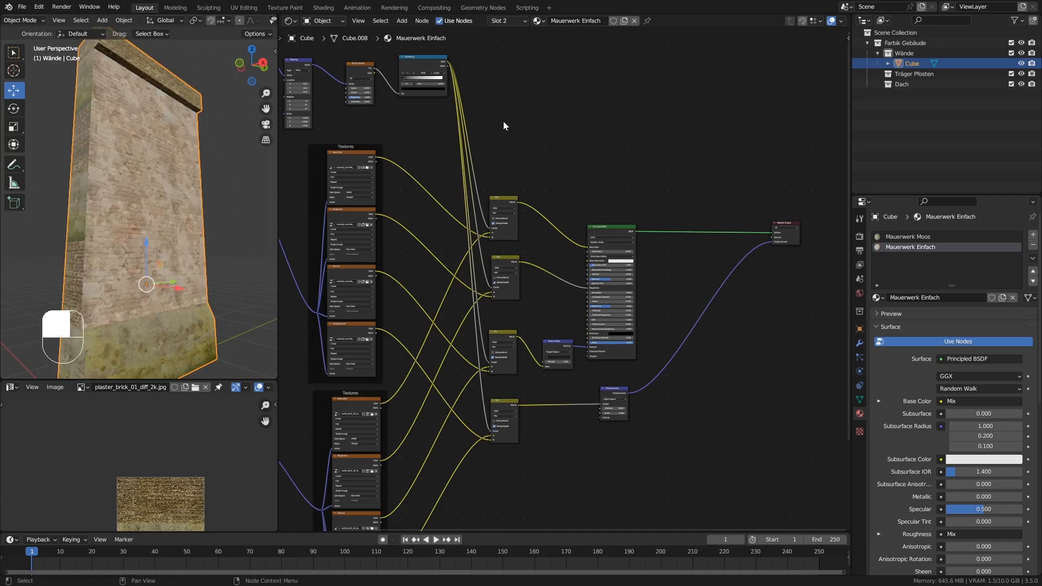
Sharpen the brick-to-concrete mask by moving the ColorRamp's black stop to 0.536 and the white stop close beside it.
ctrl+middle_drag(503, 122, 512, 96)
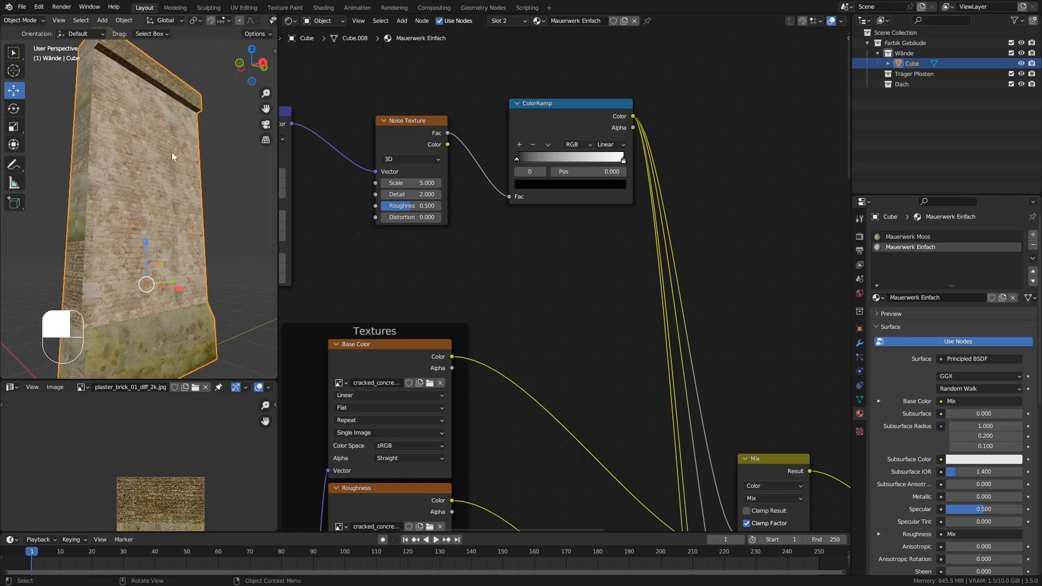
middle_drag(510, 255, 566, 342)
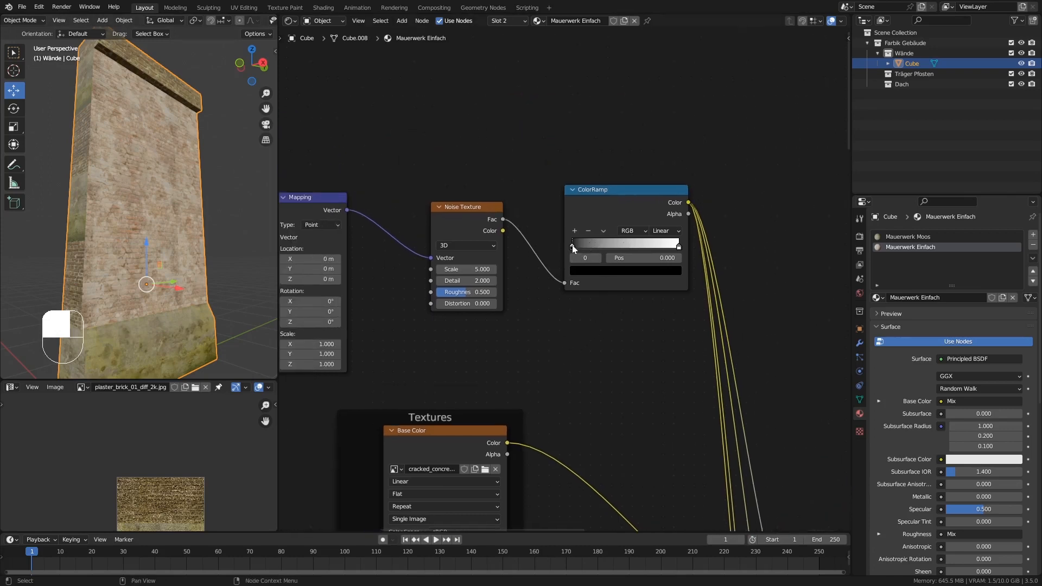
drag(572, 246, 627, 244)
click(678, 248)
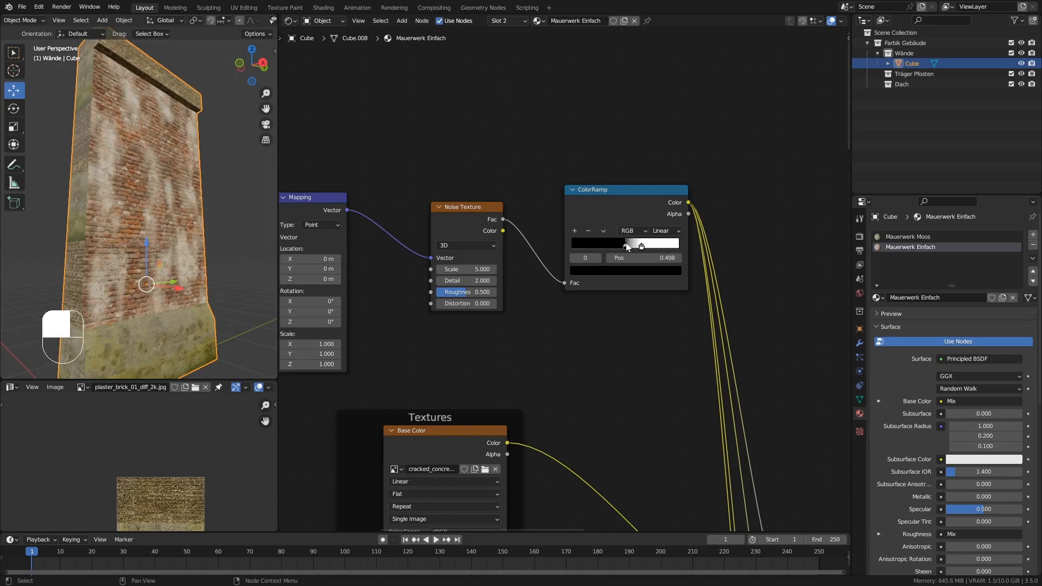
mouse_move(200, 193)
middle_down()
mouse_move(175, 174)
mouse_move(187, 180)
middle_up()
drag(642, 247, 630, 249)
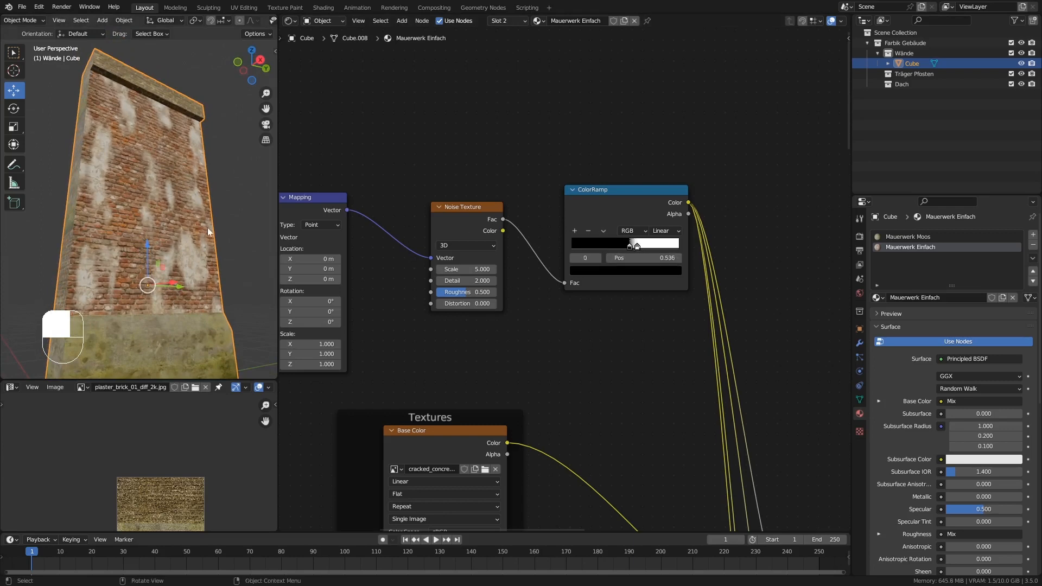
Set the Z scale of the noise's Mapping node to 1.570.
middle_drag(207, 228, 169, 181)
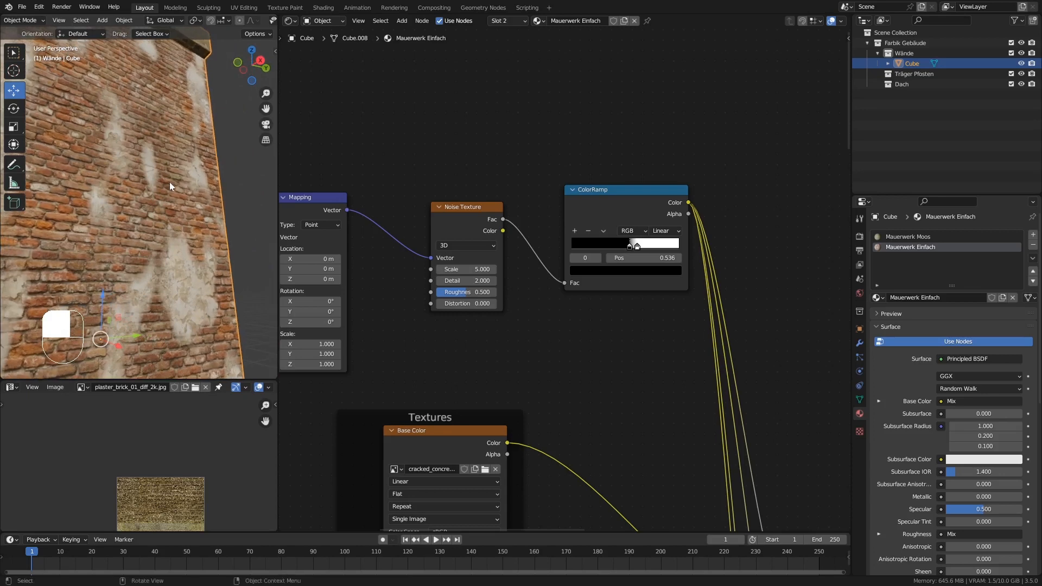
middle_drag(178, 146, 161, 132)
middle_drag(371, 298, 438, 299)
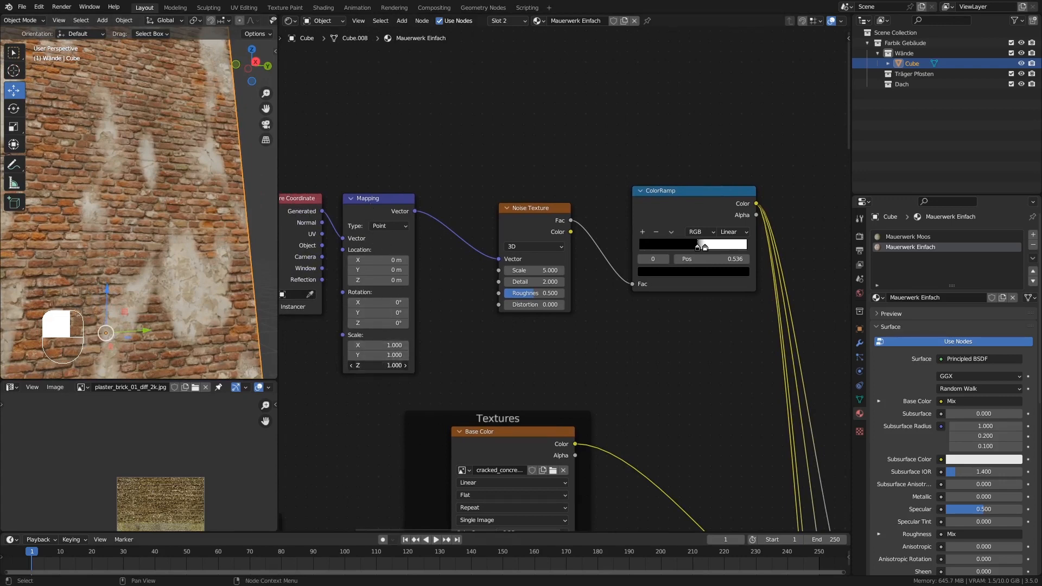
drag(378, 365, 444, 365)
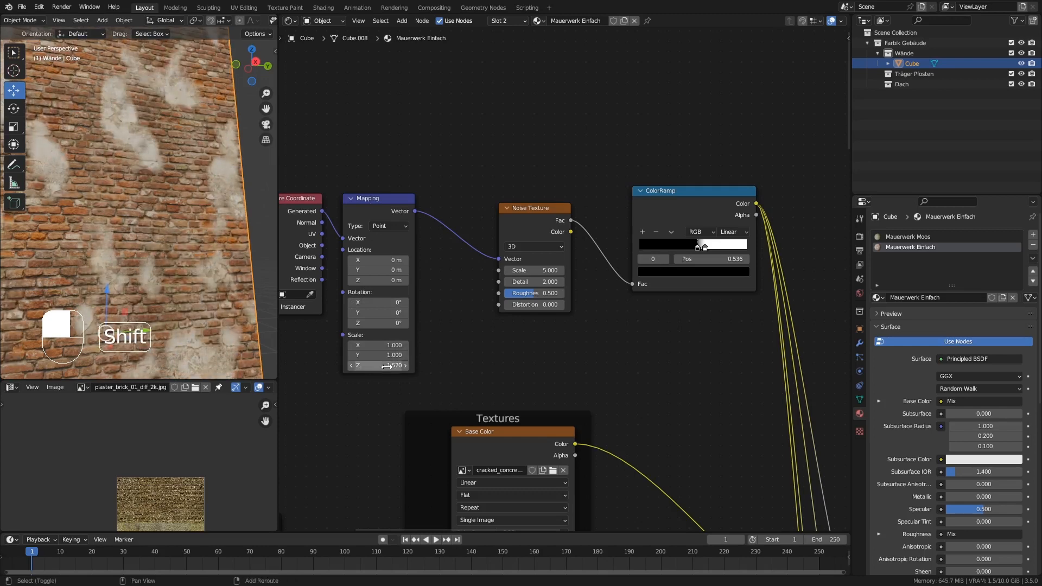
Set the Noise Texture's Scale to 2.
middle_drag(454, 349, 559, 349)
ctrl+middle_drag(180, 177, 201, 255)
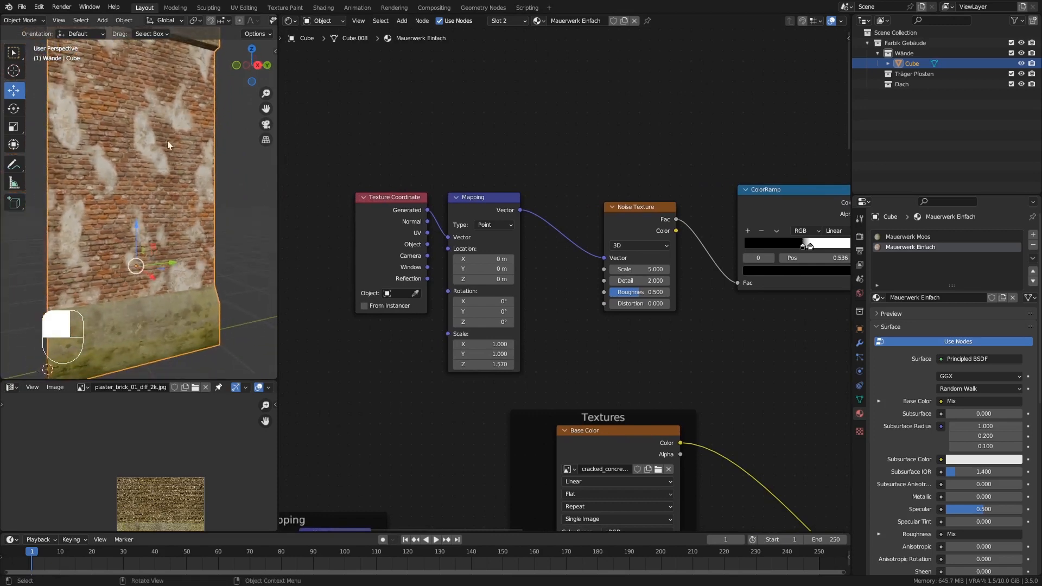
click(657, 270)
text(2)
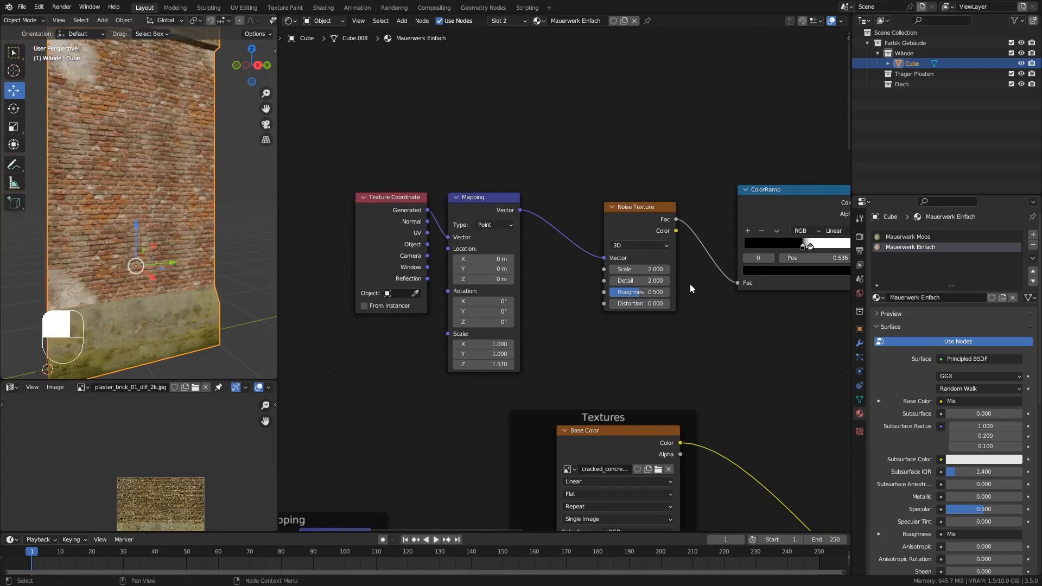
key(Return)
Shift the noise pattern by setting the Mapping location to X 0.93 m and Y 0.65 m.
shift+middle_drag(189, 192, 194, 216)
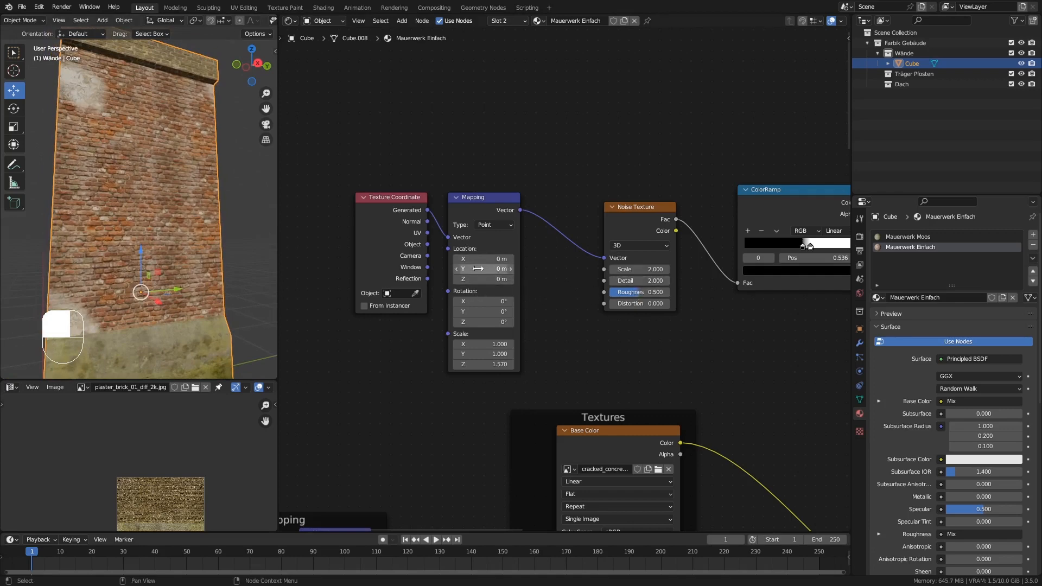
shift+drag(481, 259, 720, 258)
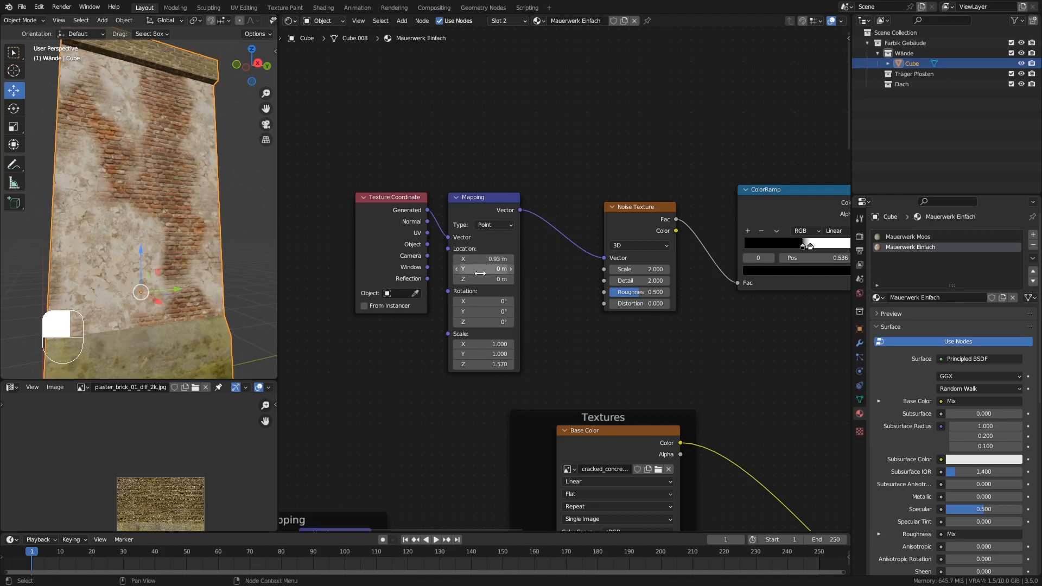
shift+drag(480, 270, 536, 269)
Soften the mask by moving the ColorRamp's white stop to 0.667 and the black stop slightly further toward white.
middle_drag(773, 278, 700, 284)
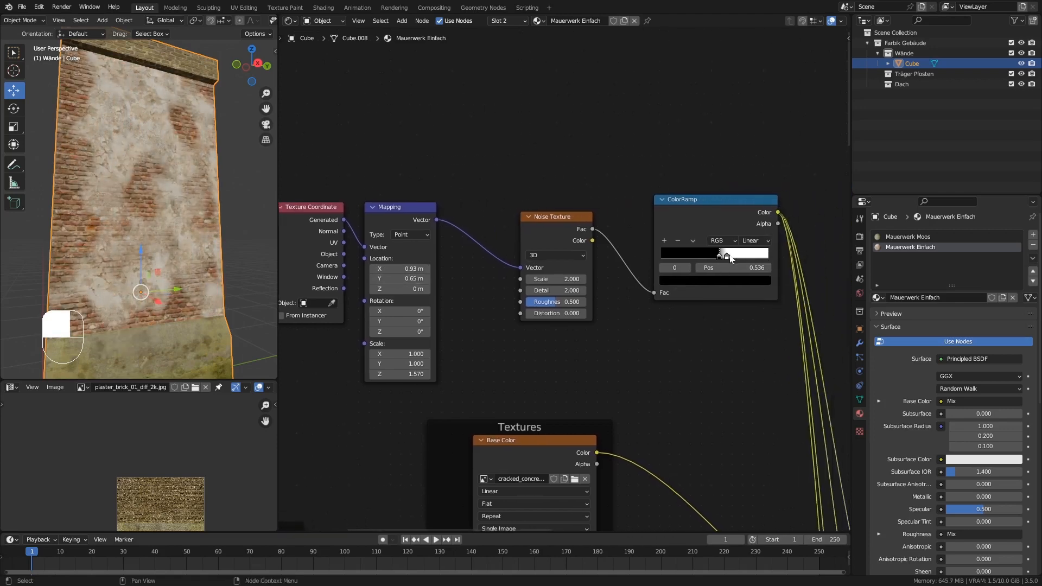
drag(731, 256, 733, 257)
mouse_move(204, 206)
middle_down()
mouse_move(233, 204)
mouse_move(220, 188)
mouse_move(216, 223)
middle_up()
shift+middle_drag(193, 188, 204, 214)
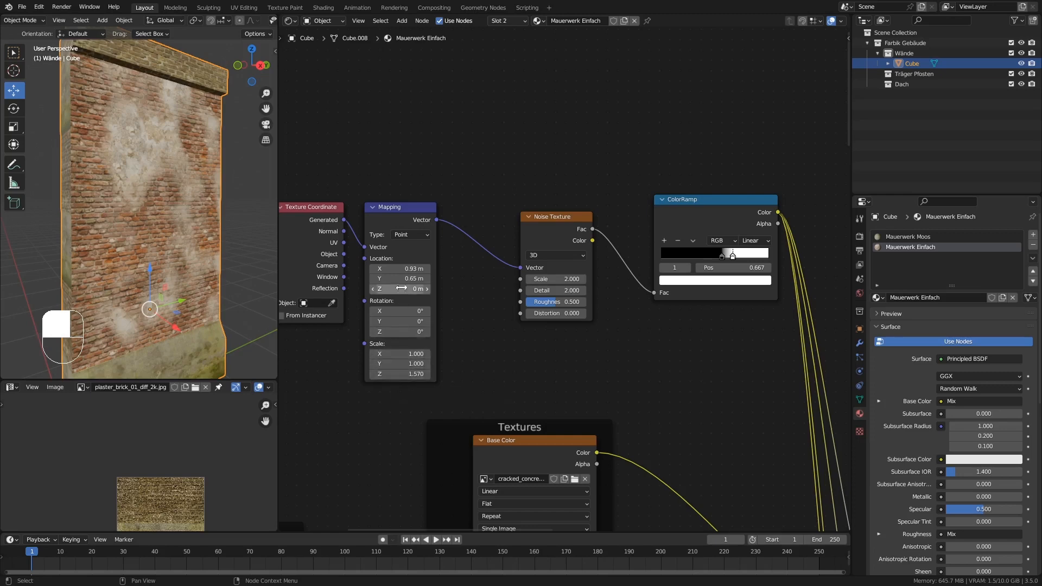
Reposition the concrete patches with a noise Mapping location of X 1.04 m, Y 0.78 m and Z -0.23 m.
shift+drag(401, 288, 423, 270)
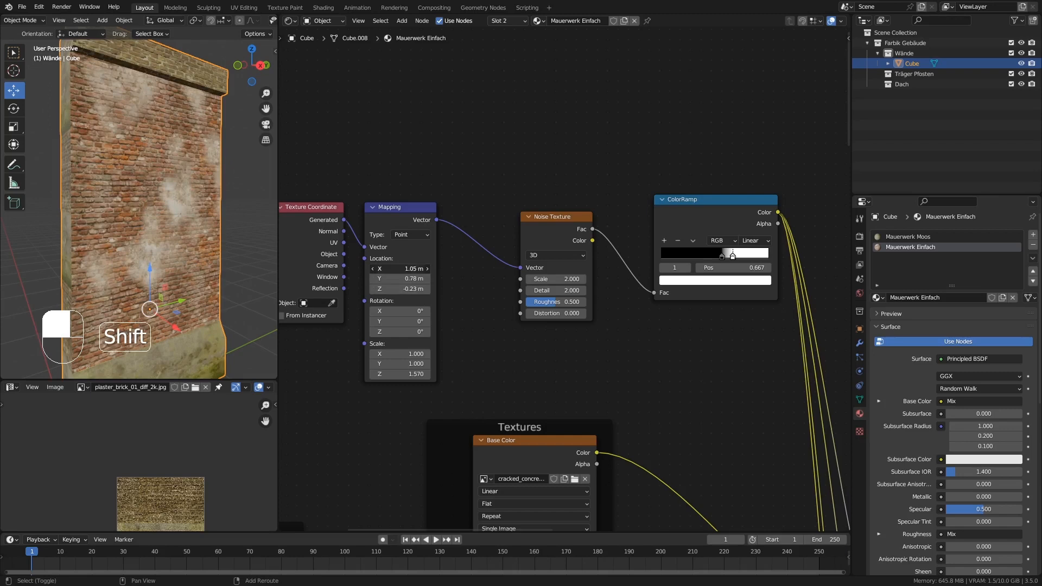
shift+drag(402, 269, 399, 269)
middle_drag(209, 252, 209, 121)
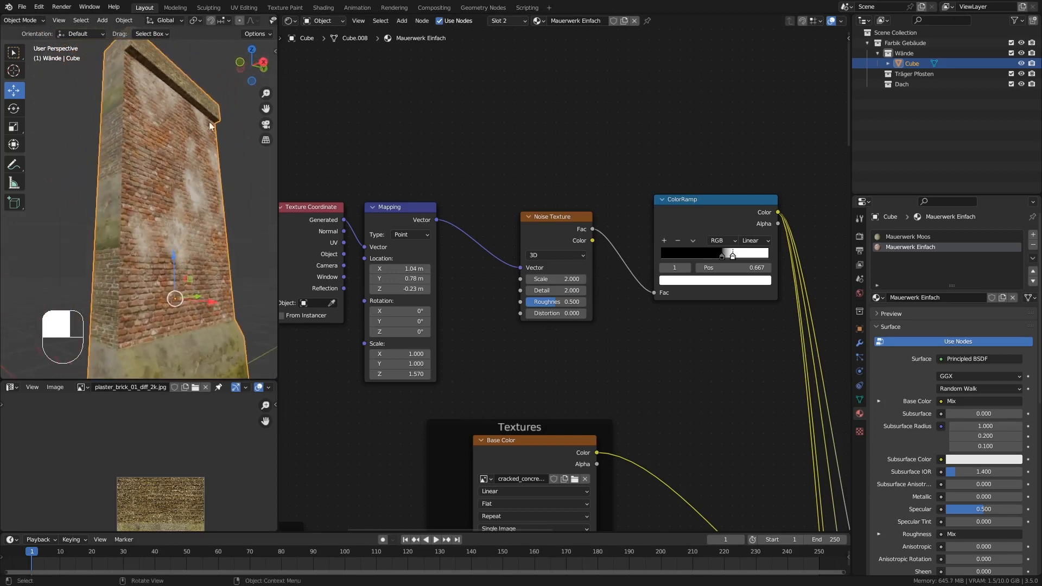
Switch the viewport to rendered shading and set the render engine to Cycles with GPU Compute as the device.
scroll(211, 18, down, 5)
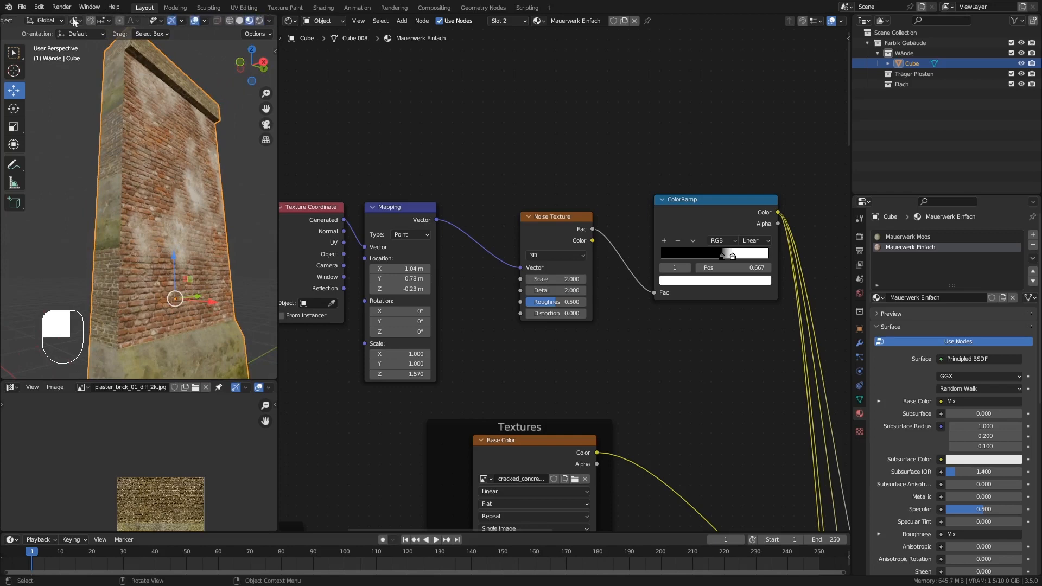
click(259, 22)
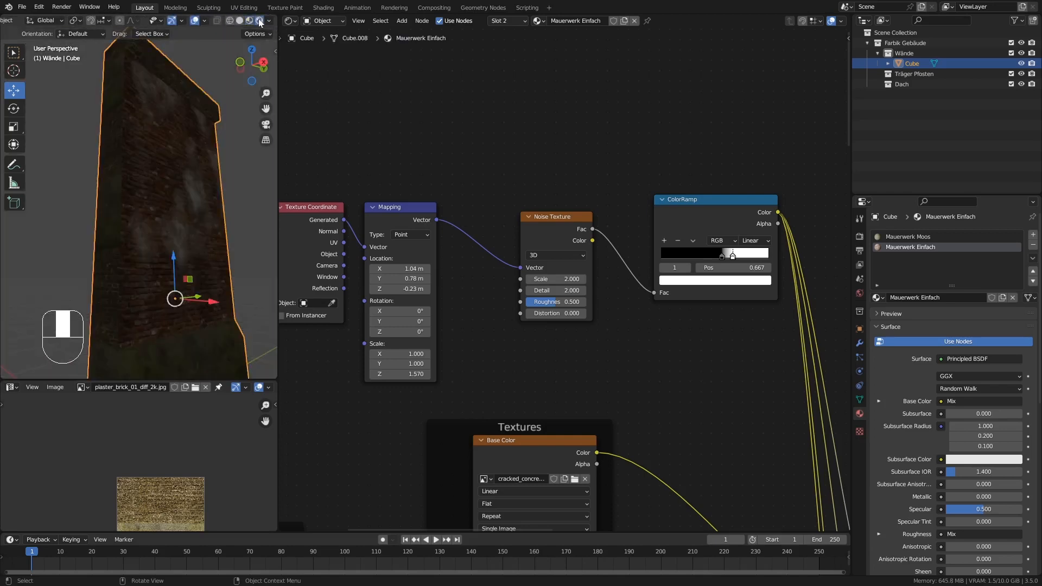
click(859, 236)
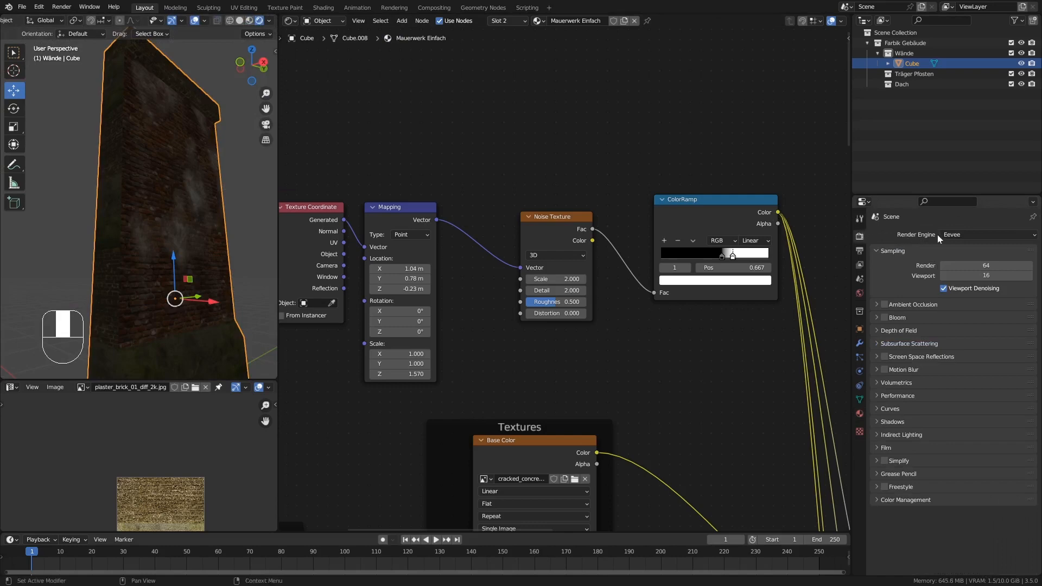
click(959, 234)
click(968, 268)
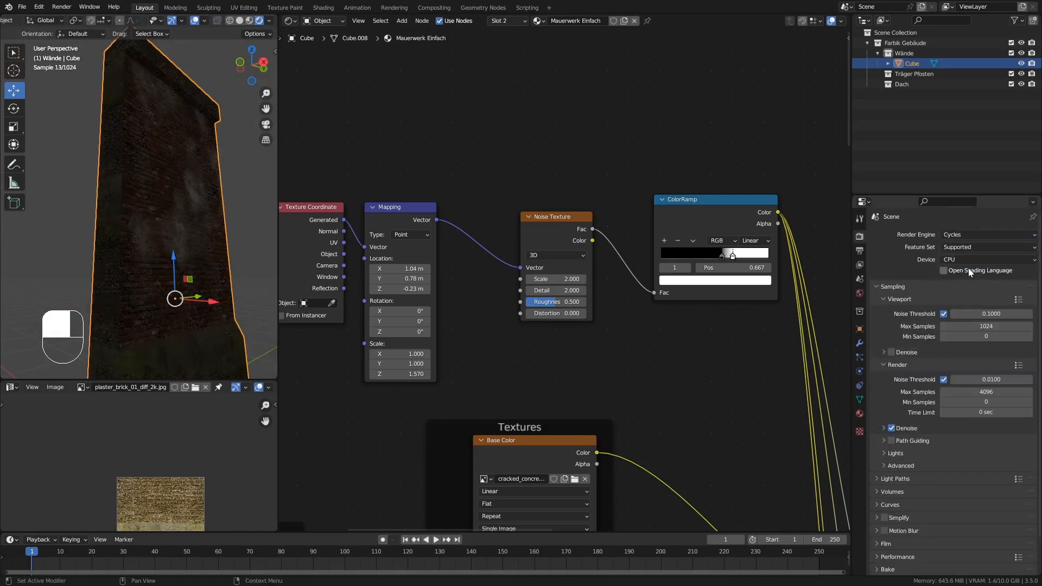
click(953, 258)
click(965, 282)
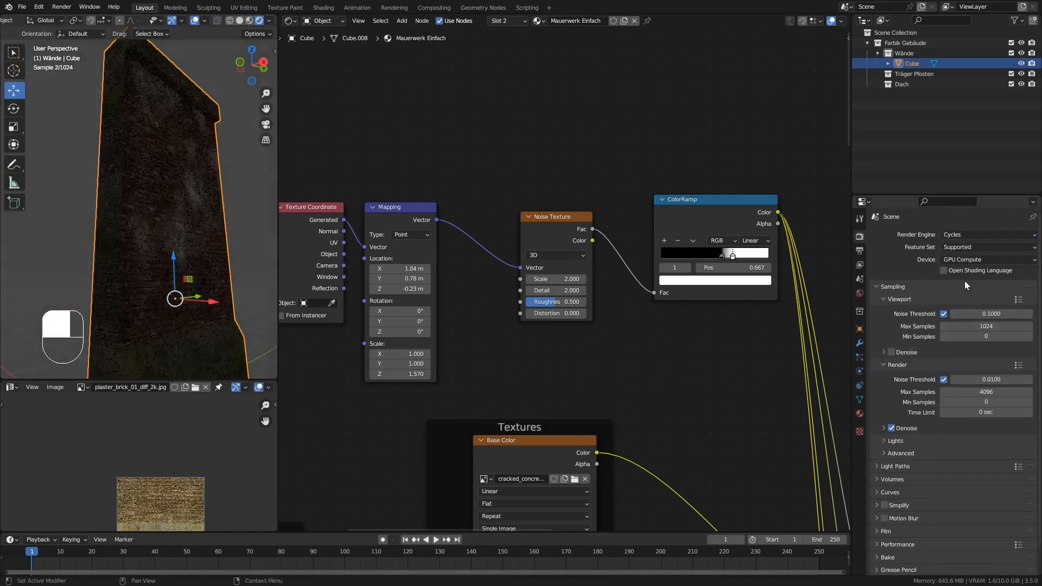
Enable denoising for the viewport render and add a Sun light to the scene collection.
click(891, 352)
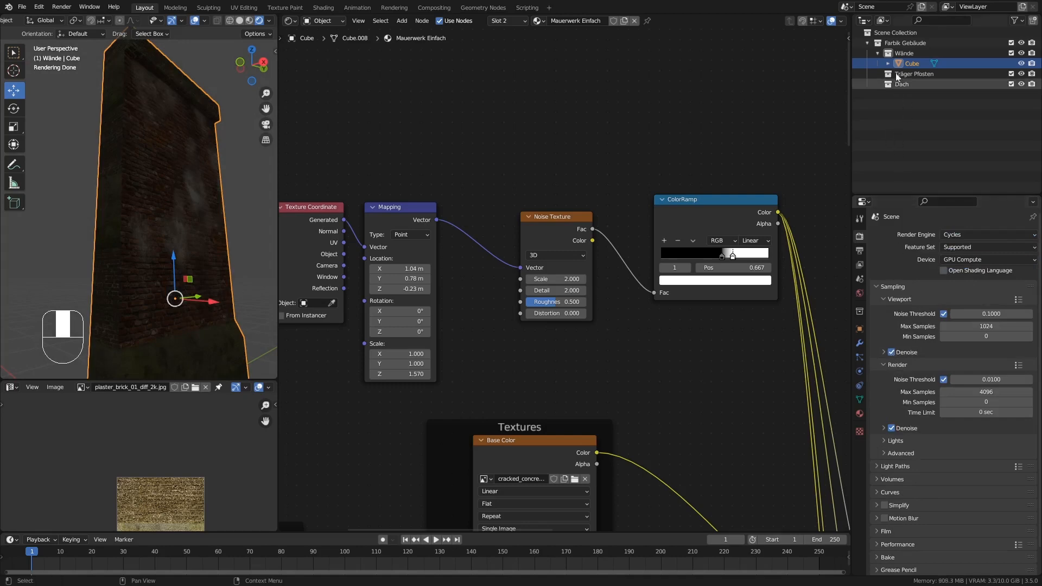
click(889, 33)
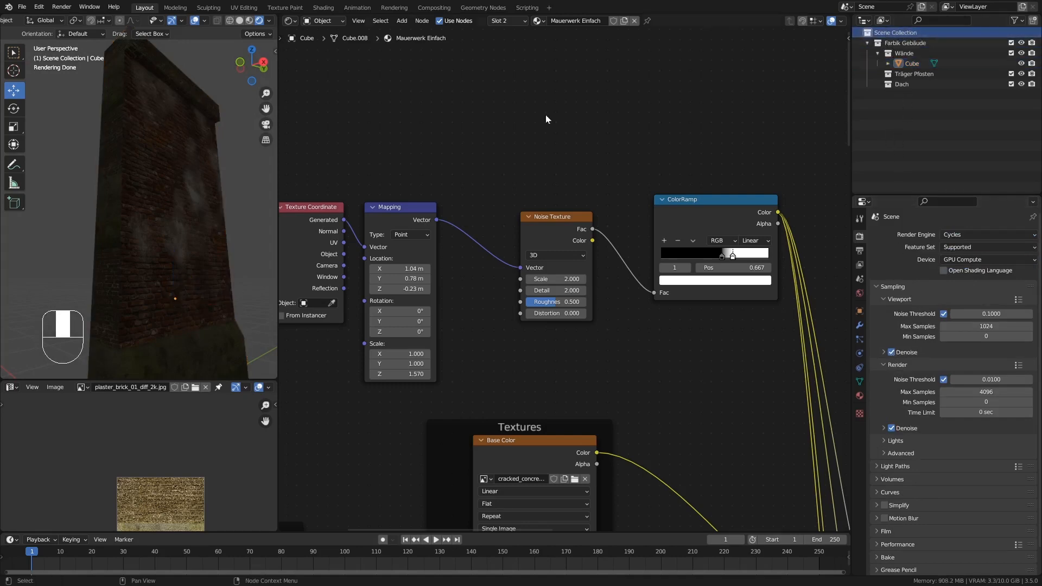
key(shift+a)
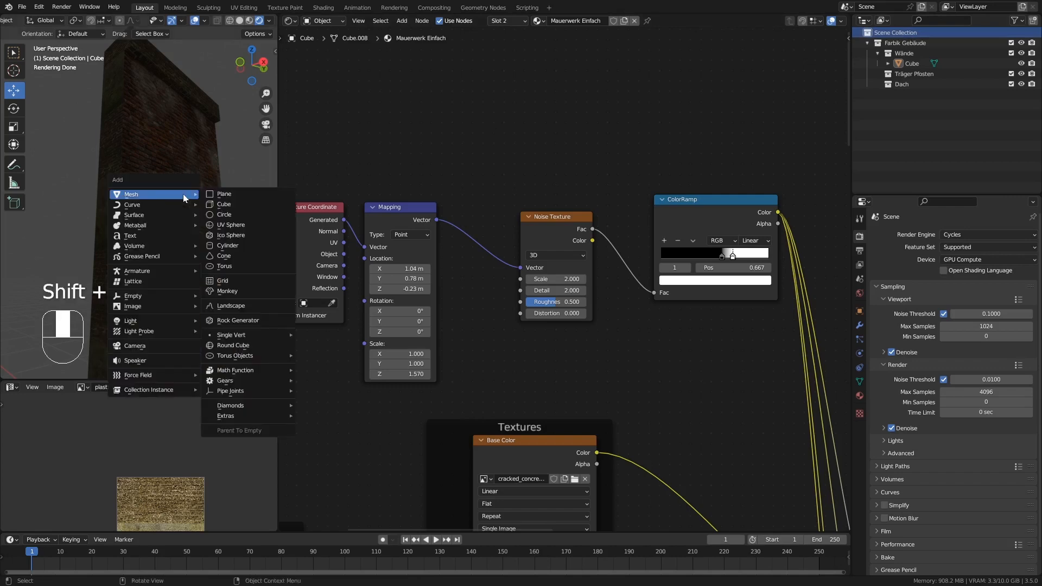
mouse_move(165, 326)
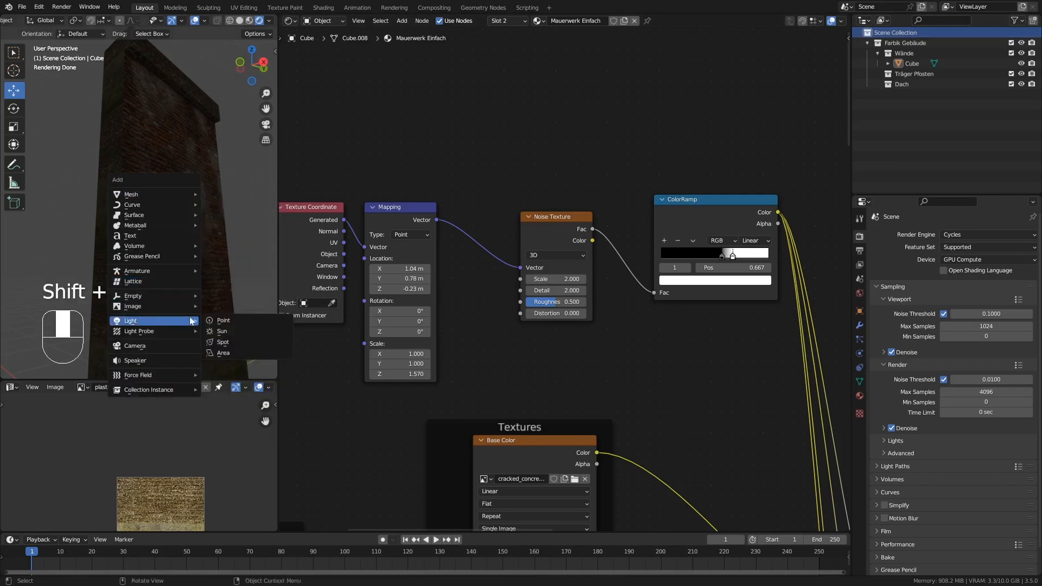
click(224, 331)
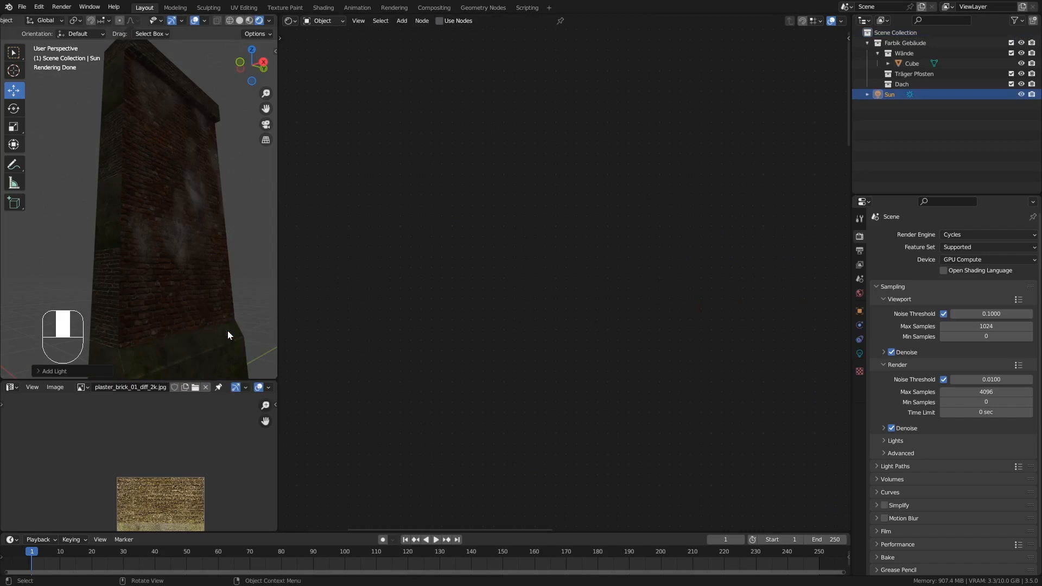
Move the sun up and out in front of the wall, and rotate it so its light falls diagonally onto the brick face.
click(290, 21)
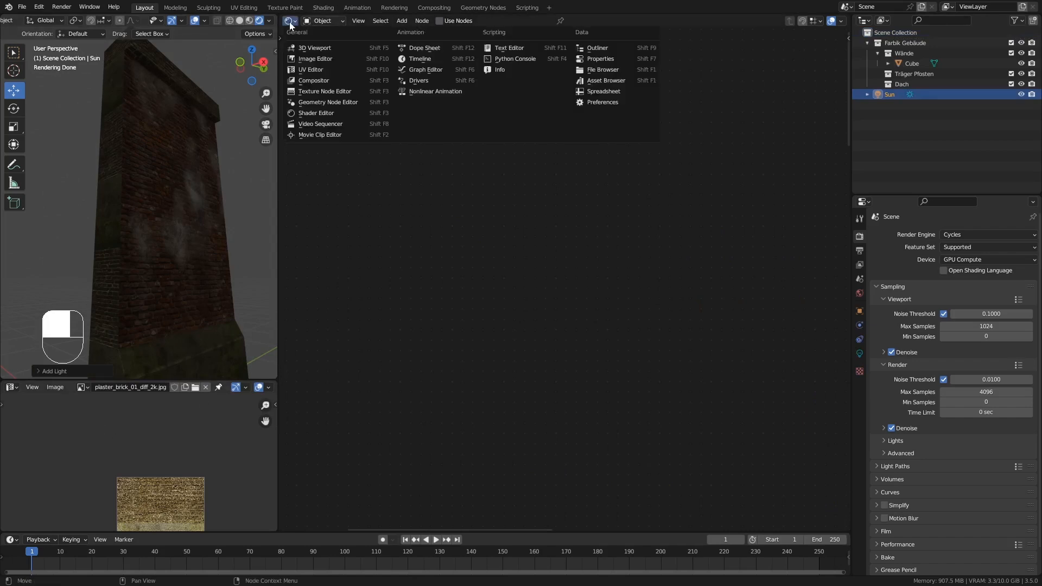
click(291, 20)
ctrl+middle_drag(186, 132, 181, 291)
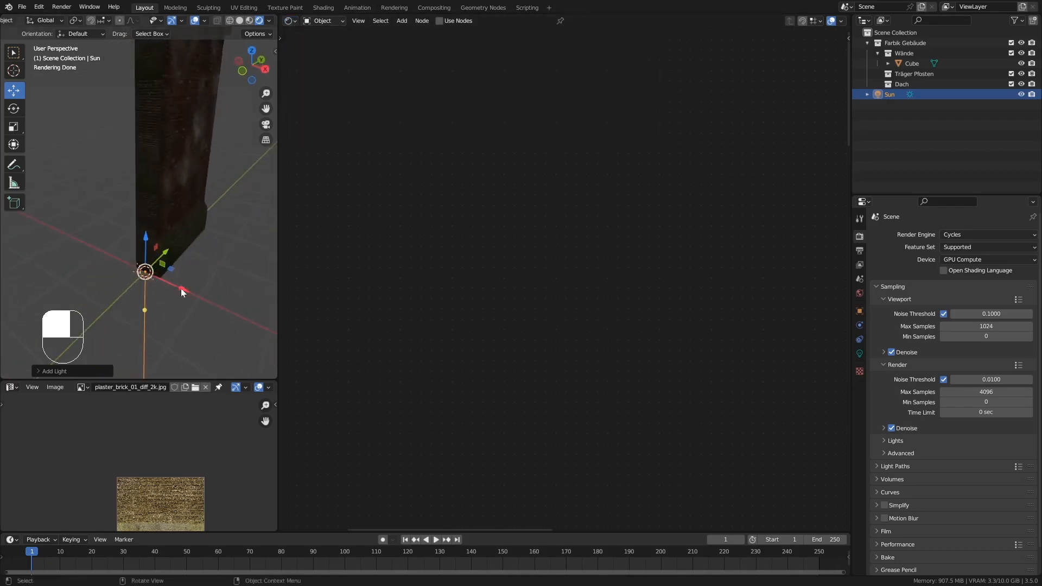
drag(181, 289, 200, 115)
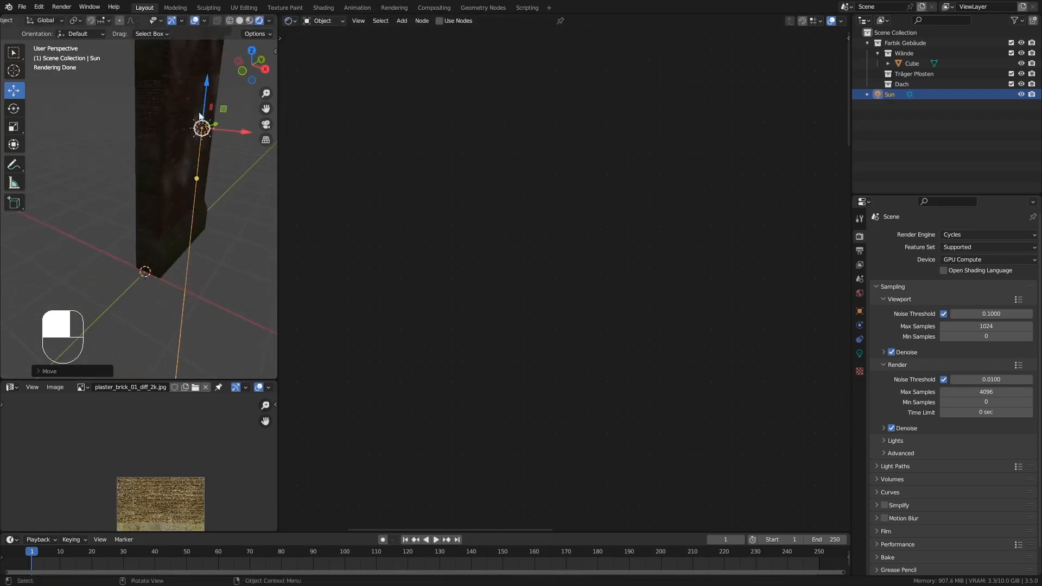
shift+middle_drag(199, 115, 219, 190)
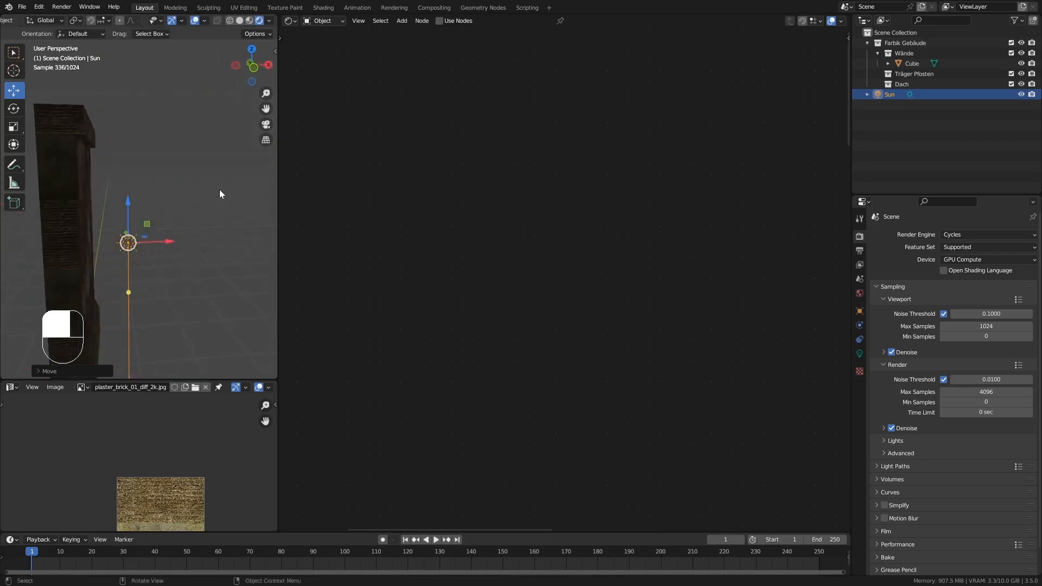
key(r)
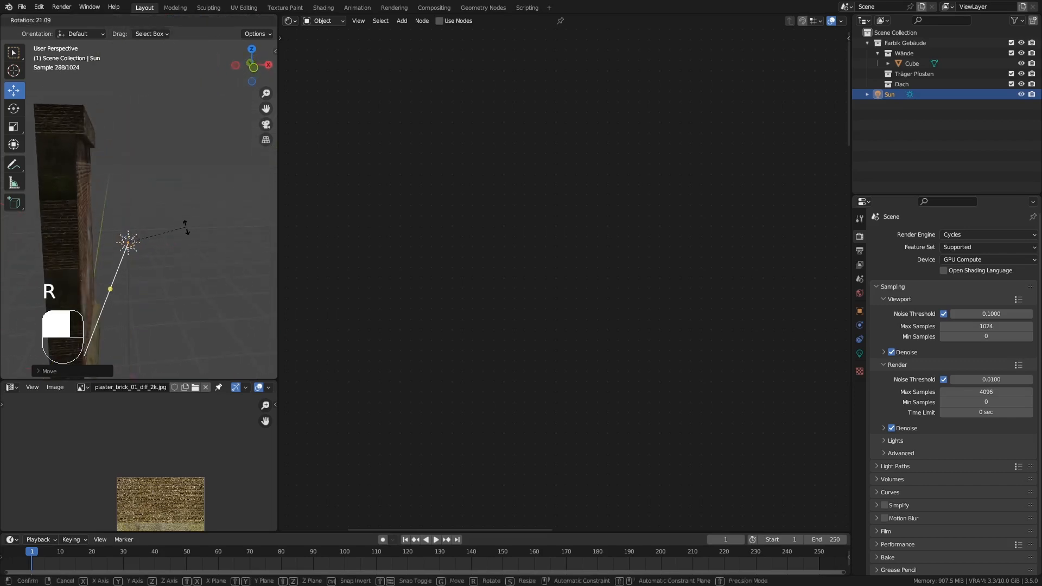
click(184, 246)
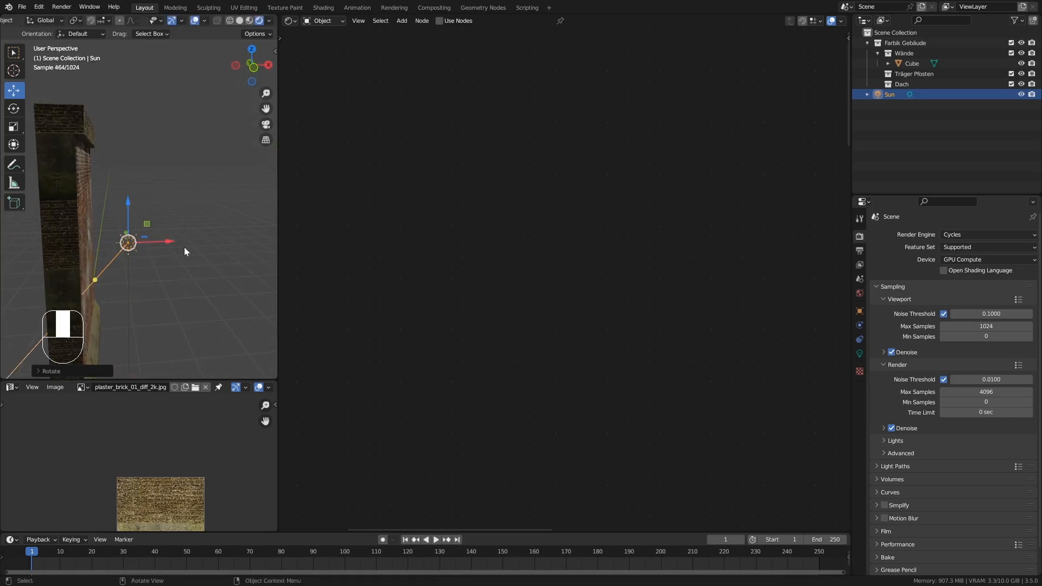
middle_drag(185, 248, 204, 239)
Set the Sun light's strength to 3.
click(157, 164)
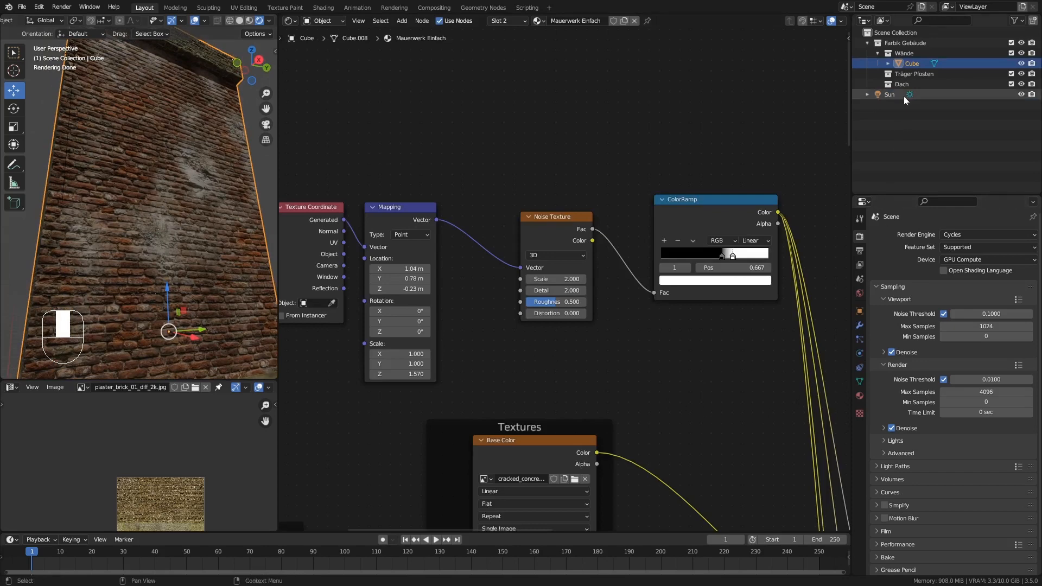
click(892, 95)
click(860, 353)
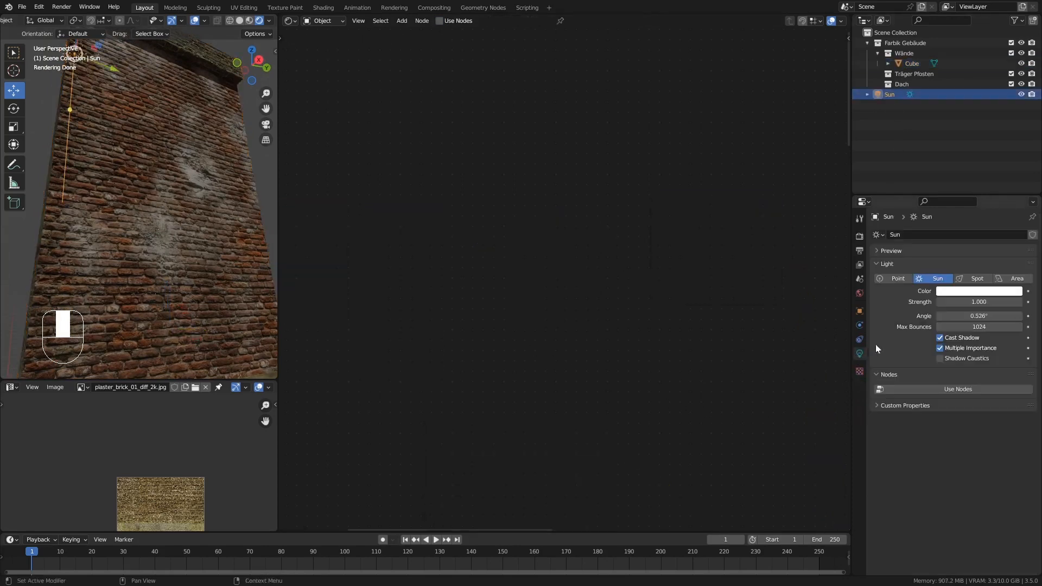
click(977, 302)
text(3)
key(Return)
Sharpen and enlarge the wall's concrete patches by moving the ColorRamp's white stop to 0.609, and inspect the wall.
click(179, 214)
mouse_move(197, 220)
middle_down()
mouse_move(205, 210)
mouse_move(142, 207)
mouse_move(181, 205)
mouse_move(171, 176)
mouse_move(191, 224)
middle_up()
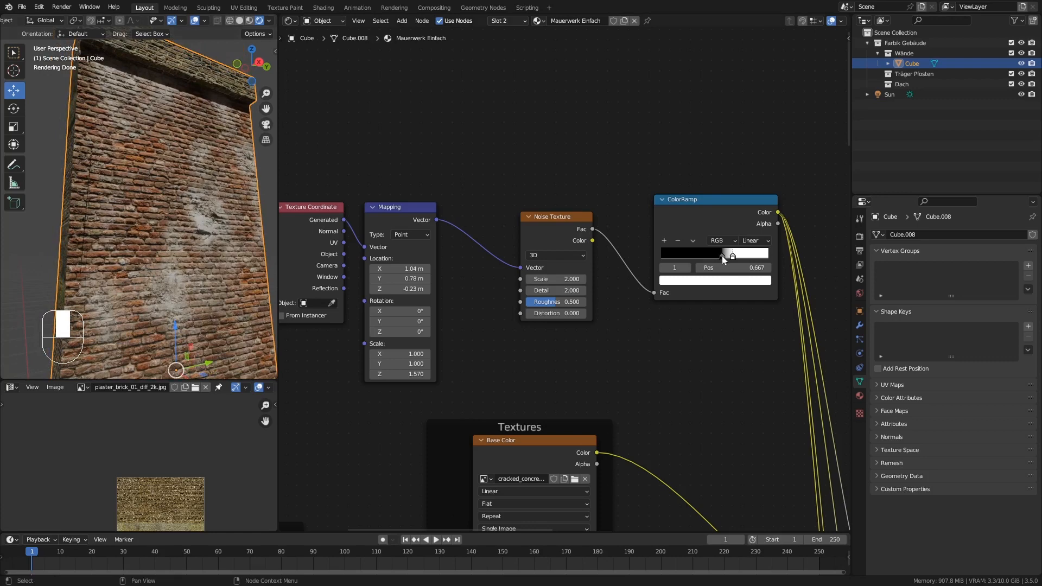
drag(722, 256, 727, 255)
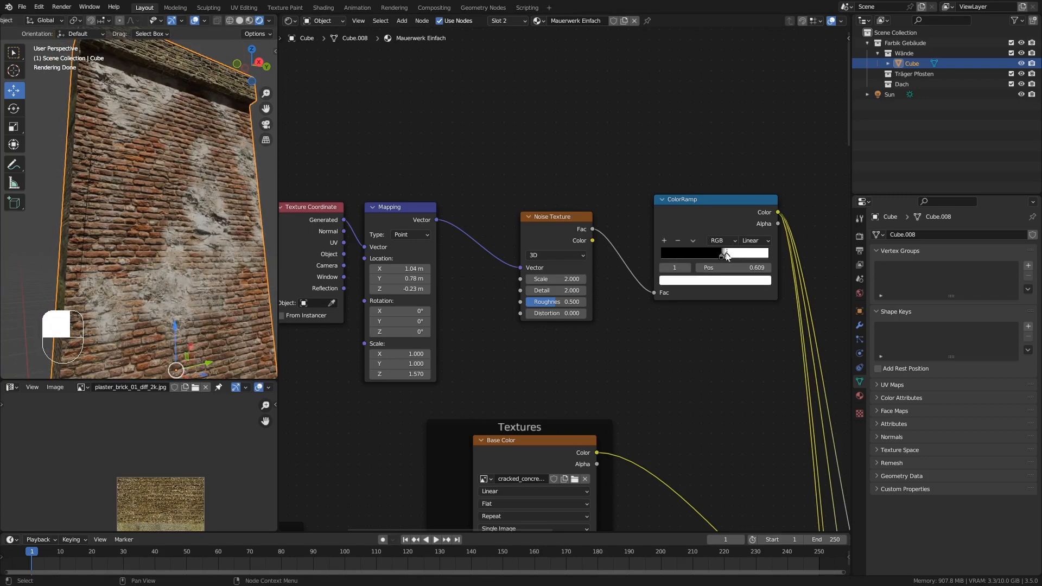
mouse_move(152, 217)
middle_down()
mouse_move(167, 195)
mouse_move(84, 187)
mouse_move(117, 216)
mouse_move(165, 212)
middle_up()
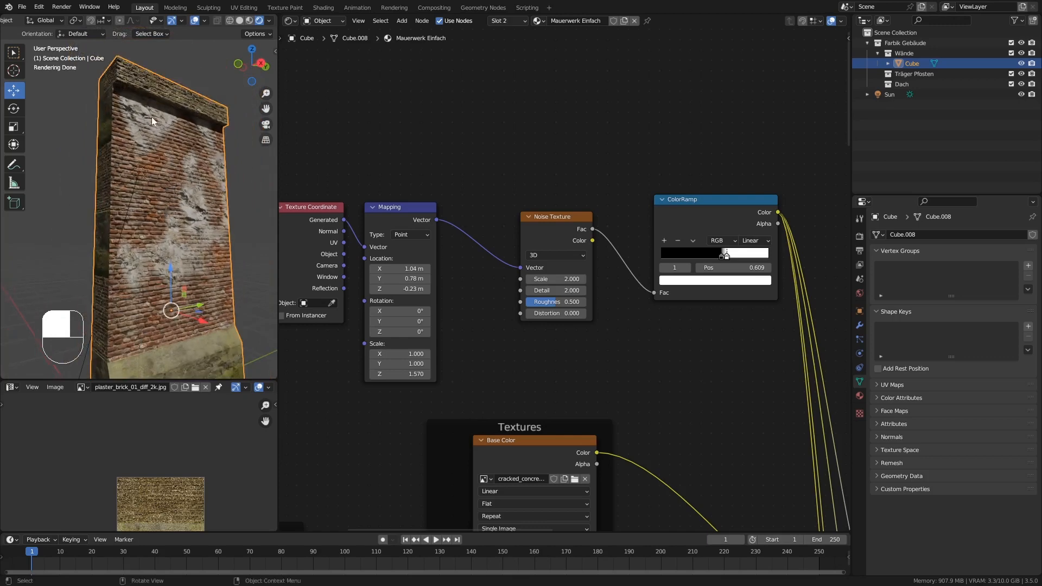
middle_drag(170, 165, 190, 204)
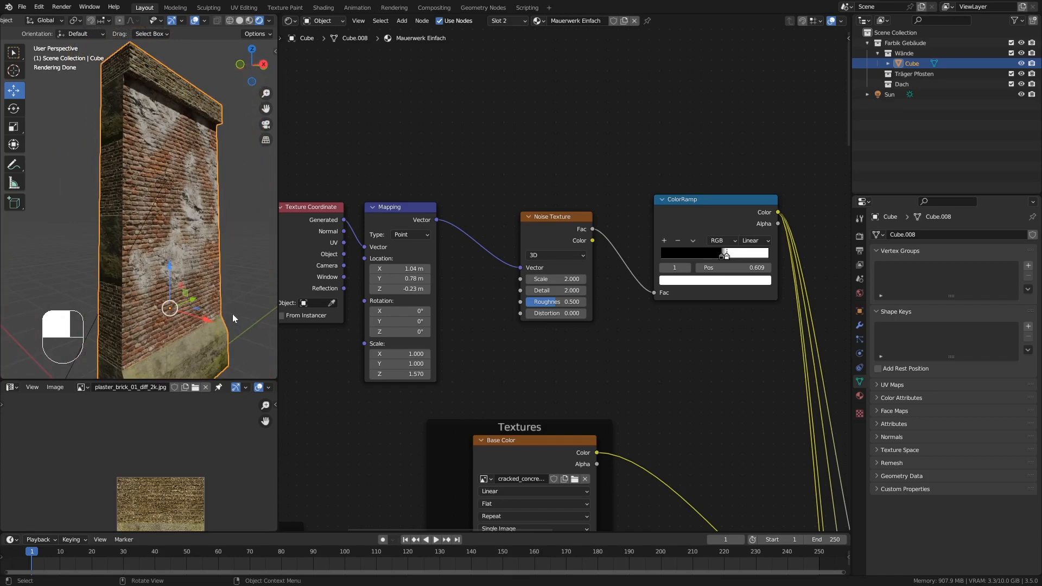
shift+middle_drag(232, 313, 204, 300)
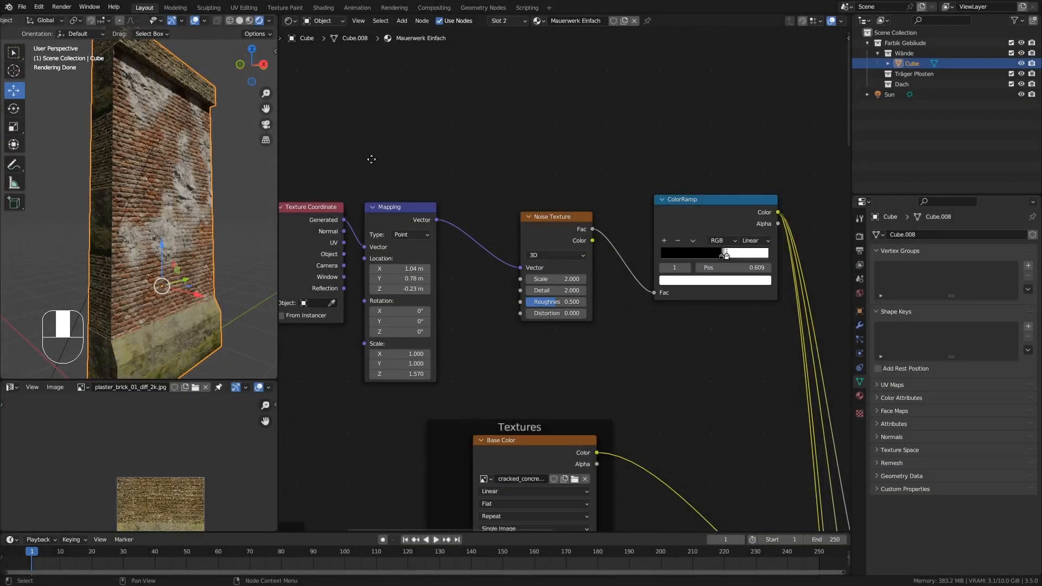
Bring the wall material's whole node tree into view and expand the mesh's UV Maps list.
middle_drag(370, 160, 395, 116)
ctrl+middle_drag(482, 99, 429, 260)
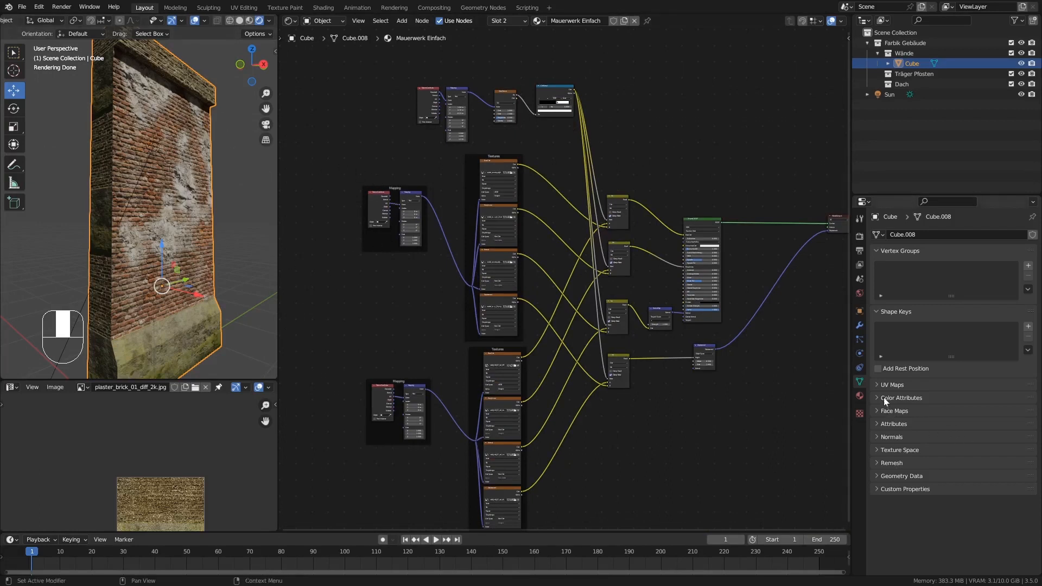
click(877, 386)
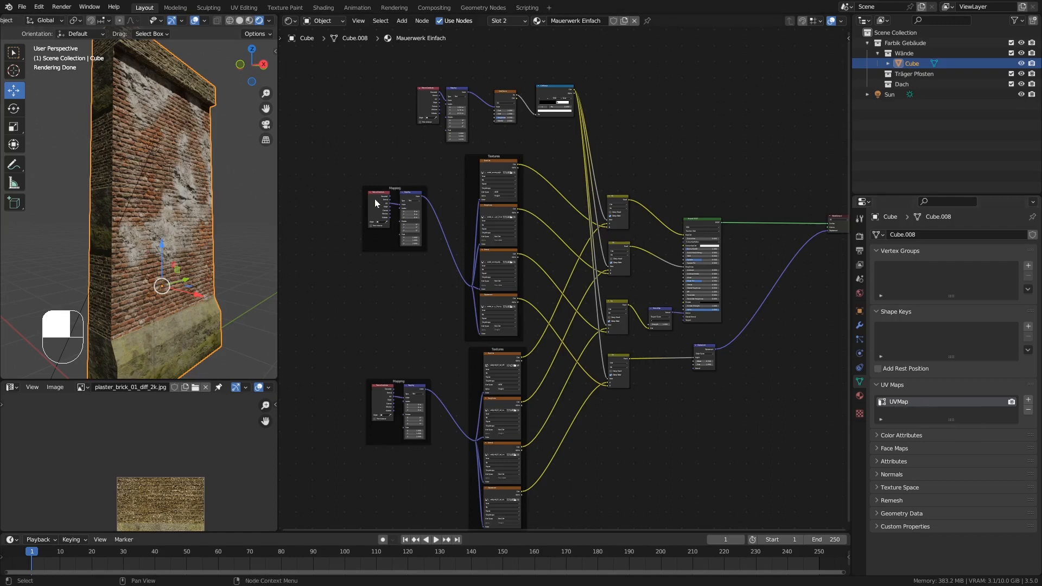
Delete the Texture Coordinate nodes from both Mapping frames of the concrete and brick textures.
ctrl+scroll(380, 266, up, 3)
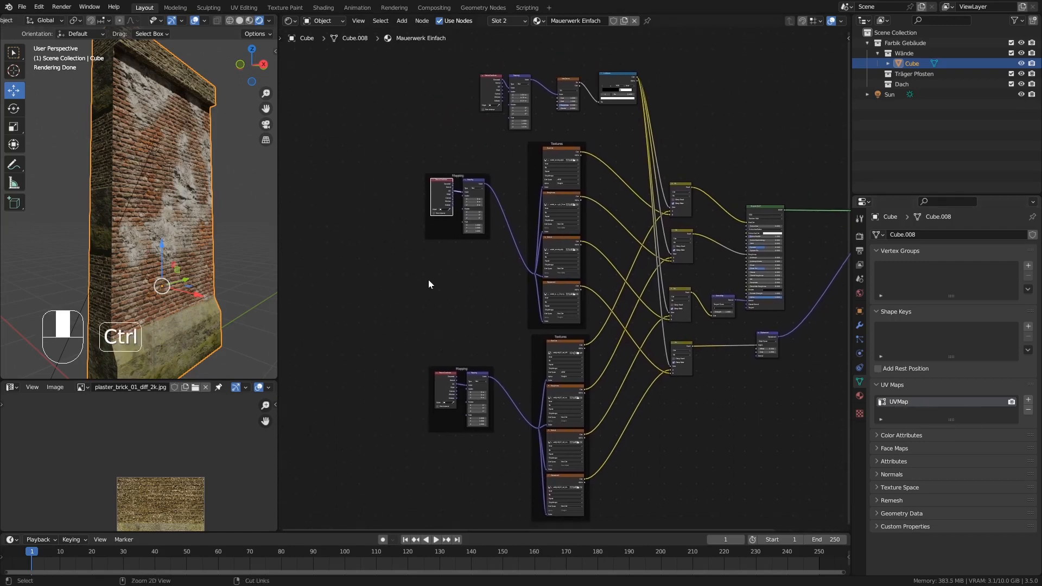
ctrl+middle_drag(428, 279, 441, 359)
click(450, 437)
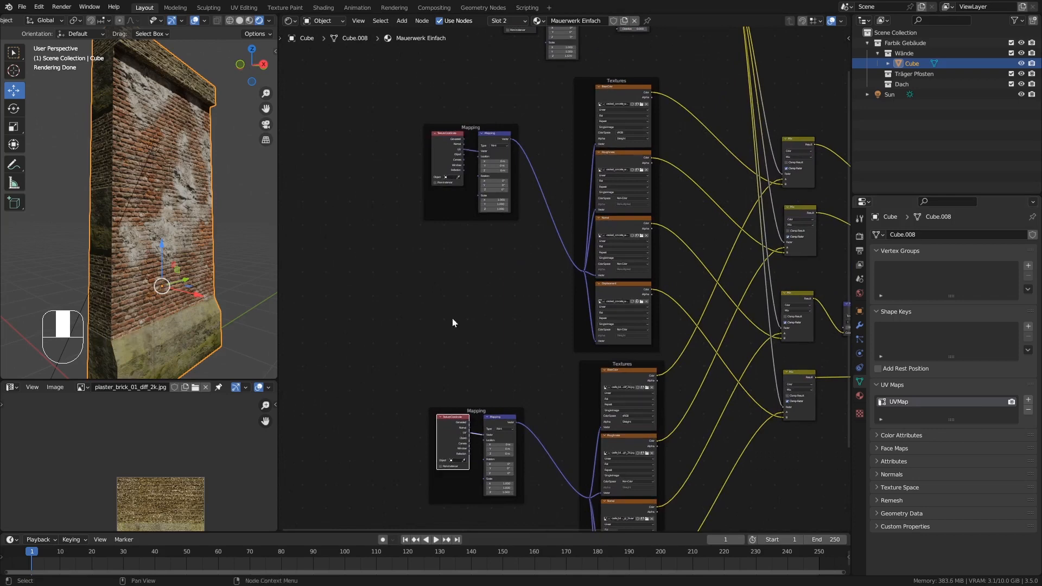
click(437, 174)
click(446, 438)
key(Delete)
click(440, 158)
key(Delete)
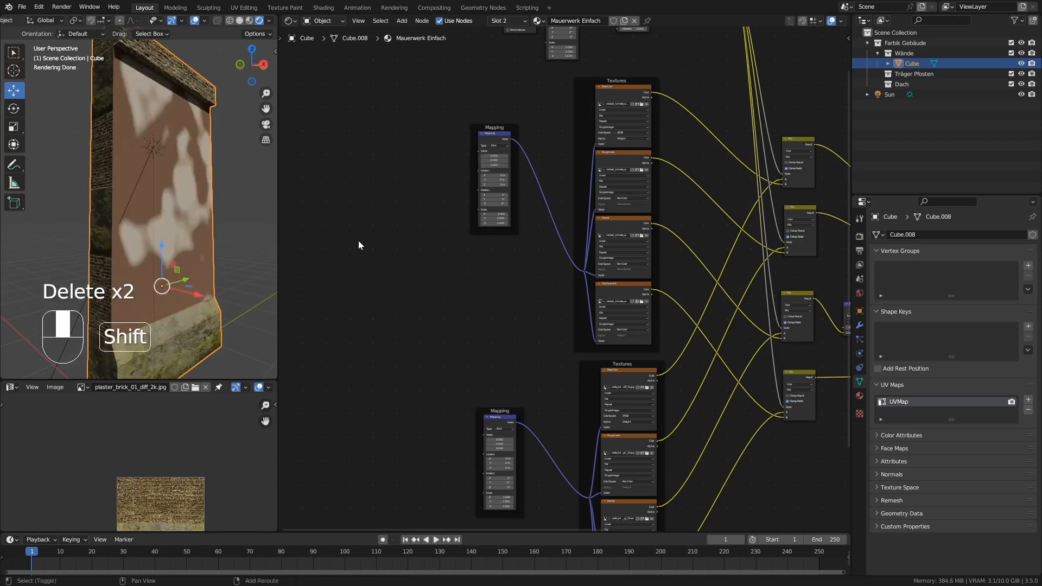
Add a UV Map node in front of the two Mapping frames and assign UVMap to it.
key(shift+a)
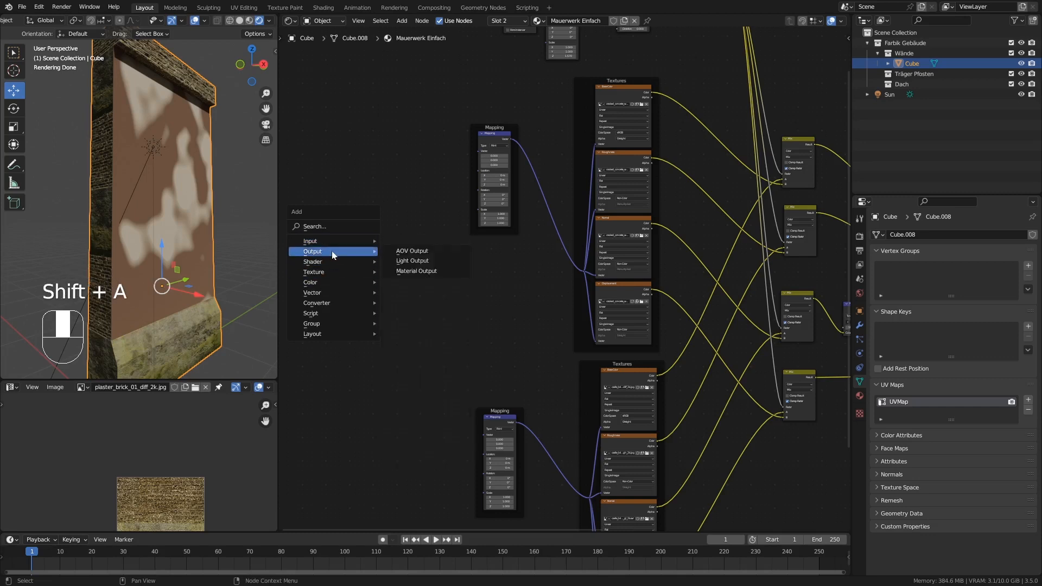
mouse_move(329, 242)
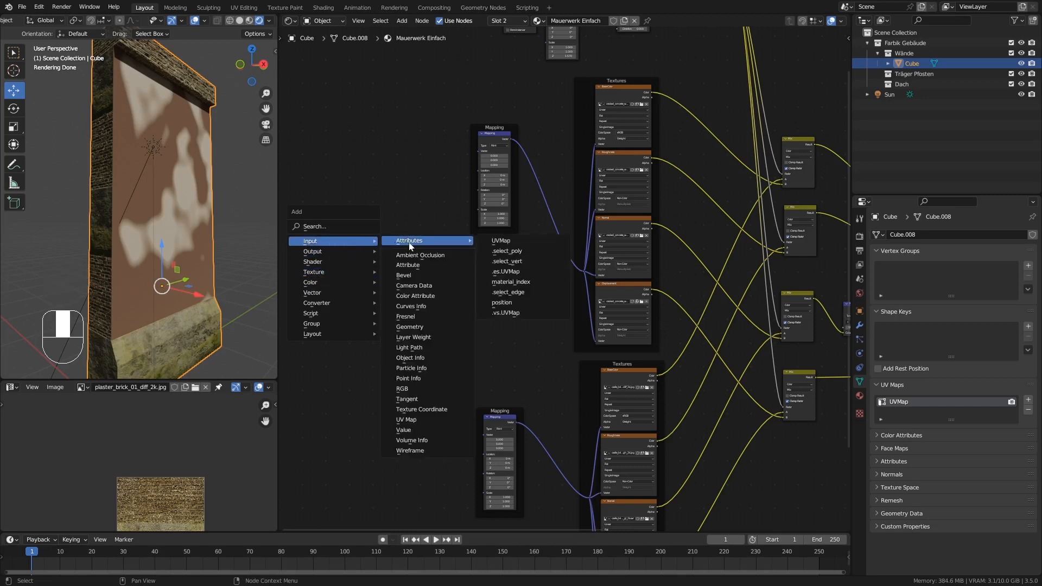
click(406, 419)
click(372, 297)
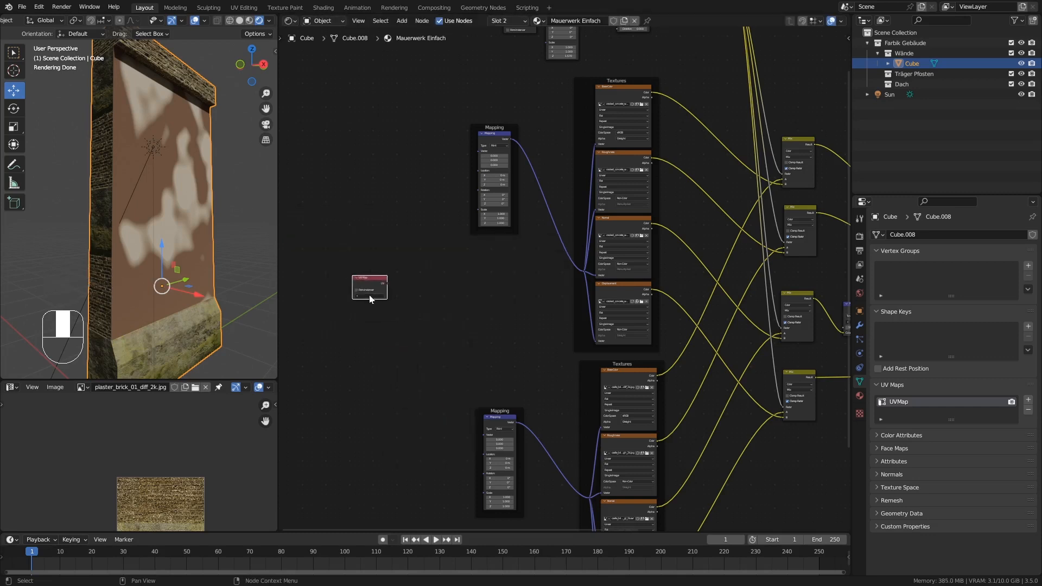
click(363, 296)
click(363, 304)
Connect the UV Map node's output to the Vector inputs of both texture Mapping nodes.
drag(387, 284, 478, 153)
drag(388, 283, 483, 435)
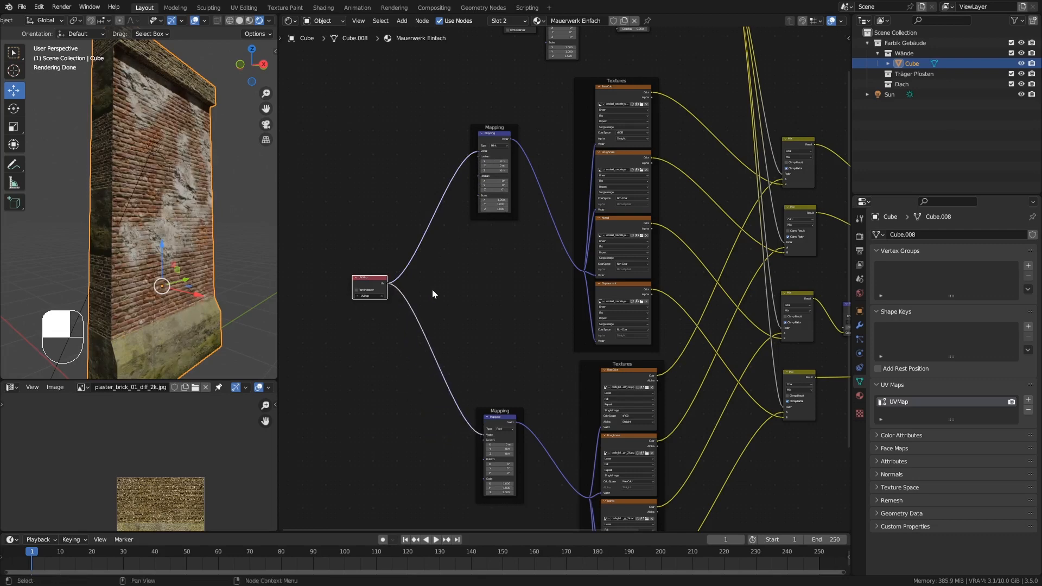
scroll(480, 280, down, 5)
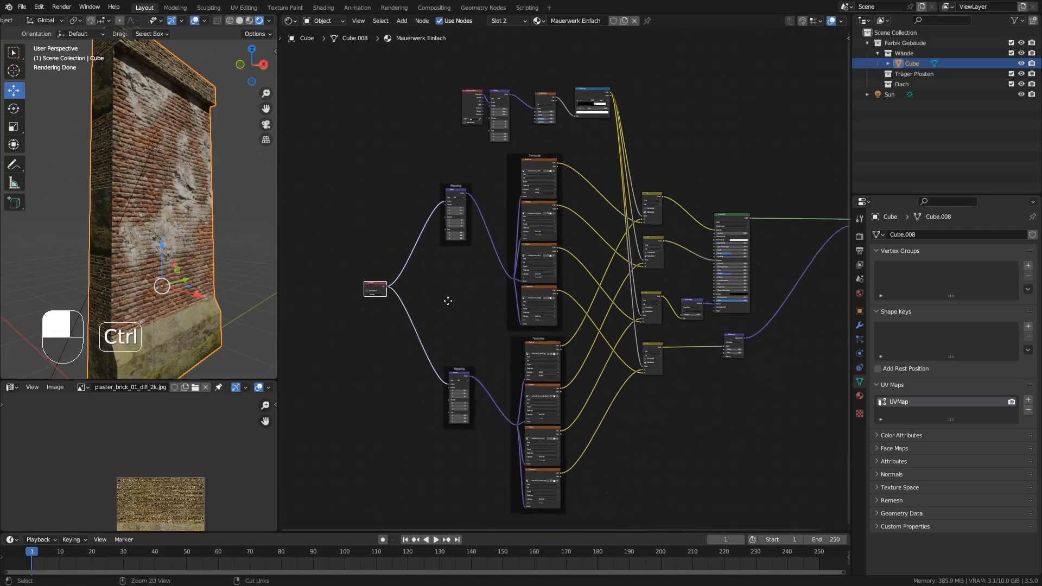
key(Home)
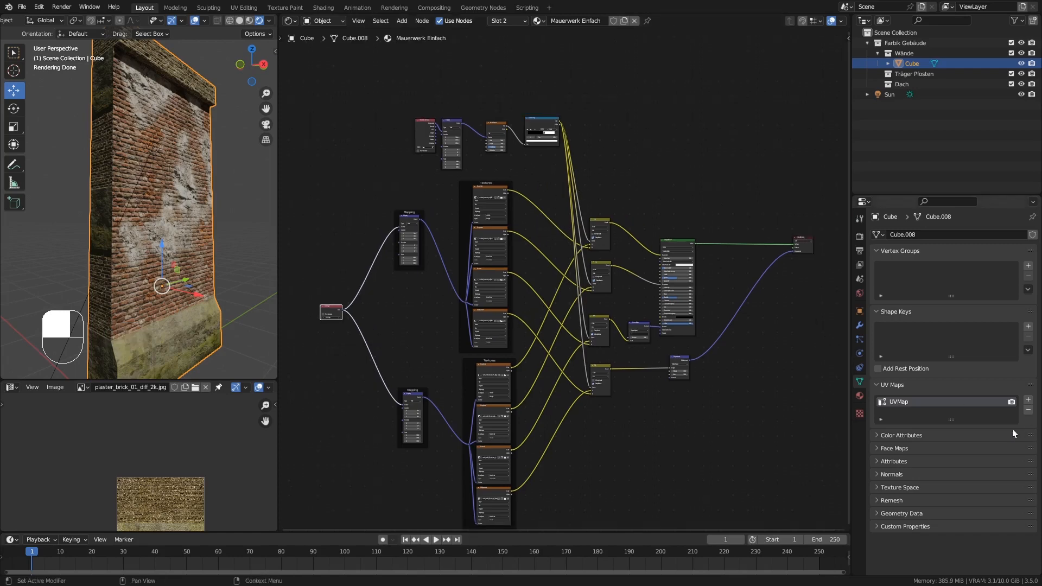
Switch the viewport from rendered shading to Material Preview with the wall's front in view.
middle_drag(187, 162, 196, 100)
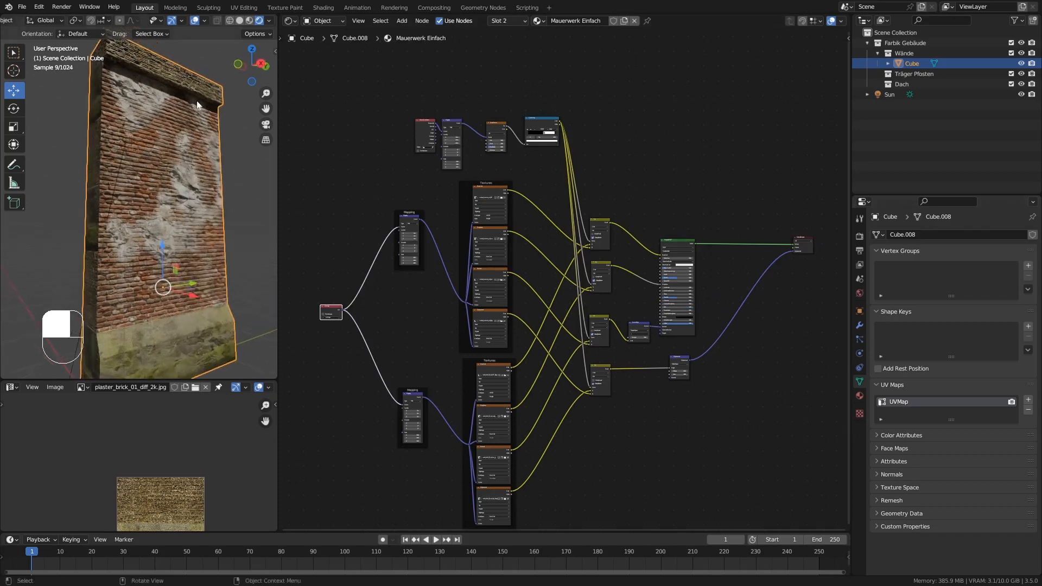
click(249, 21)
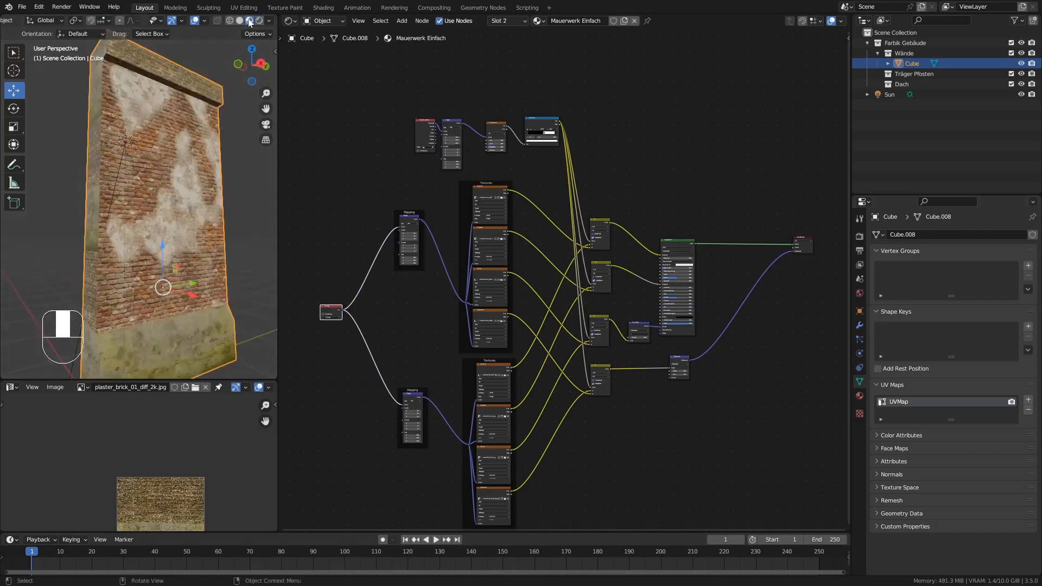
middle_drag(216, 130, 159, 148)
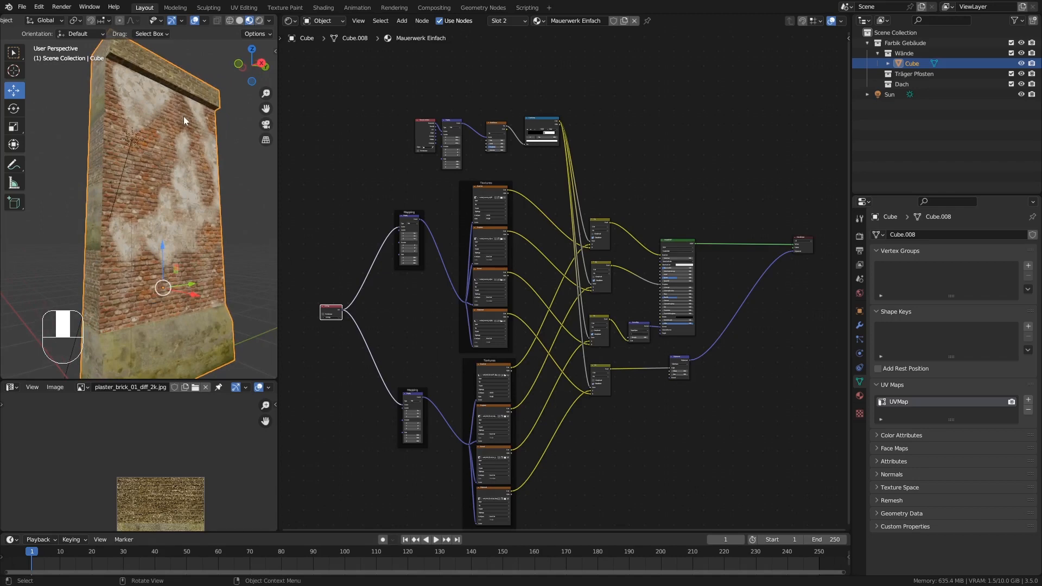
Enter Edit Mode on the wall and select the six front faces in the two uppermost rows of the recessed brick panel.
key(Tab)
click(130, 99)
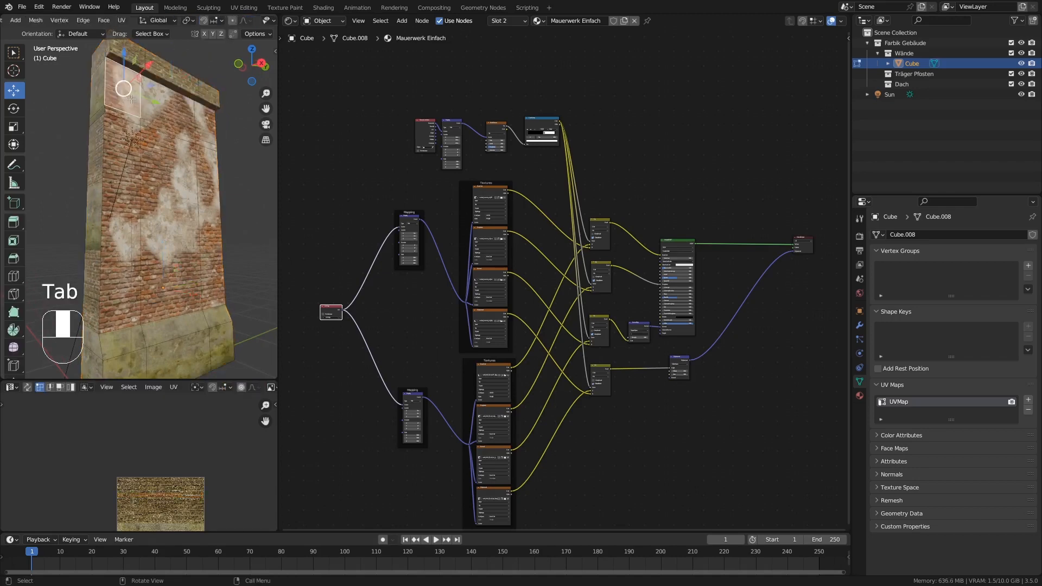
shift+click(164, 105)
shift+click(204, 120)
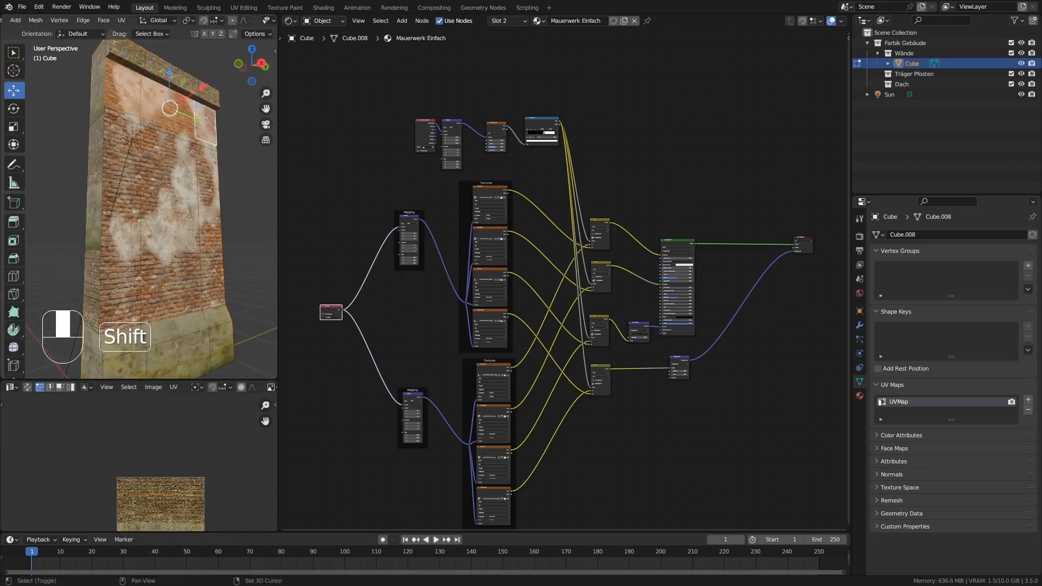
shift+click(120, 118)
shift+click(160, 128)
shift+click(205, 145)
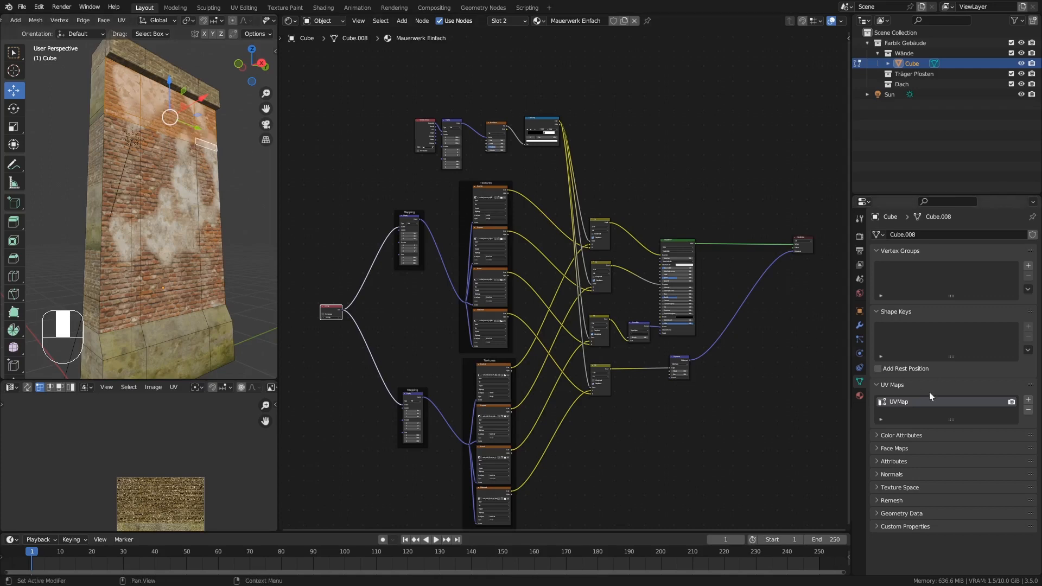
Add a second UV map to the wall mesh and name it "new UVMap".
drag(960, 419, 960, 440)
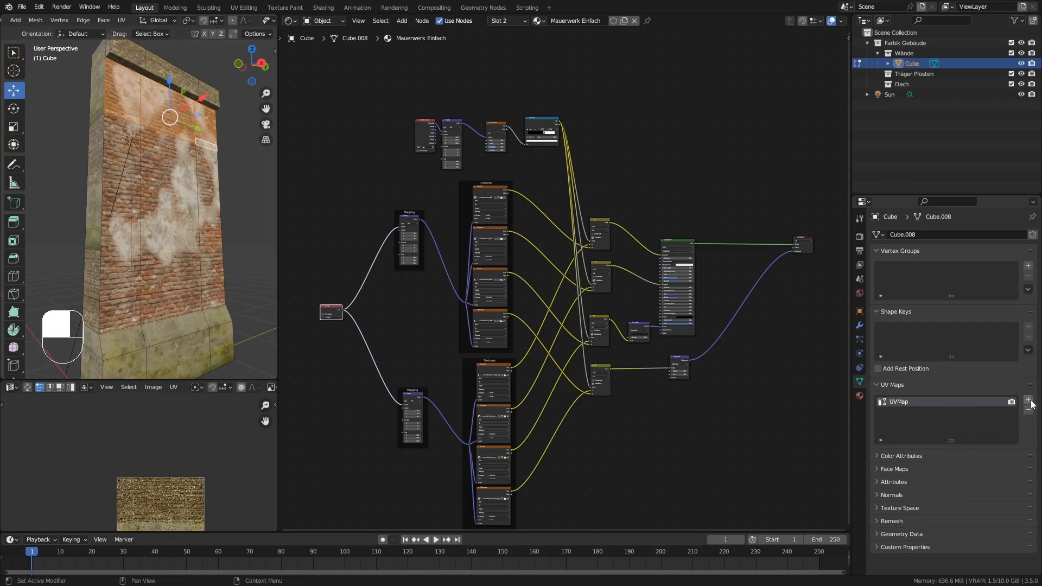
click(1028, 401)
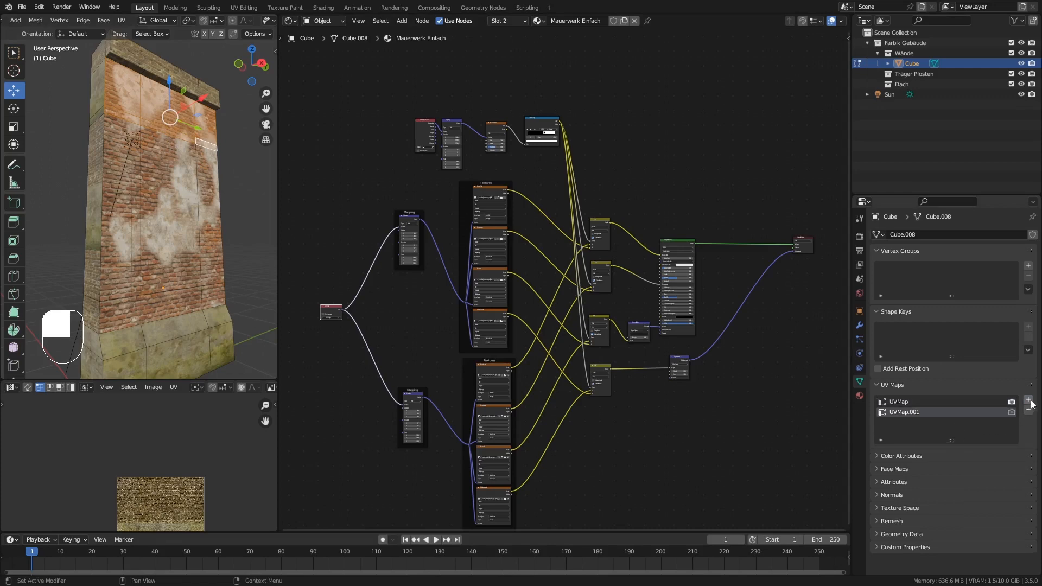
double_click(891, 411)
text(new UVMap)
Move the Principled BSDF and Material Output nodes up, clear of the Mix nodes.
middle_drag(631, 125, 609, 246)
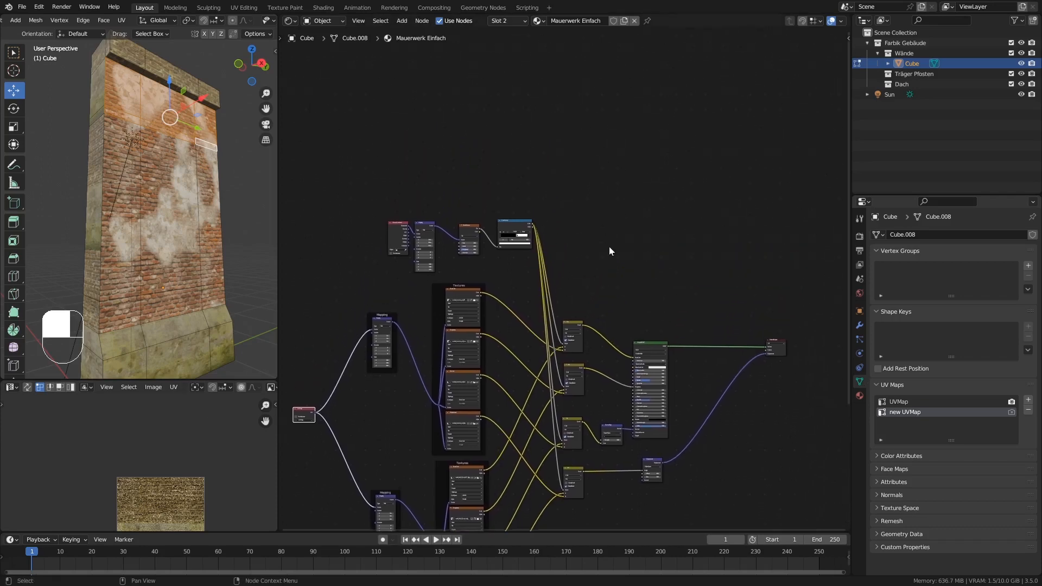
drag(631, 301, 782, 399)
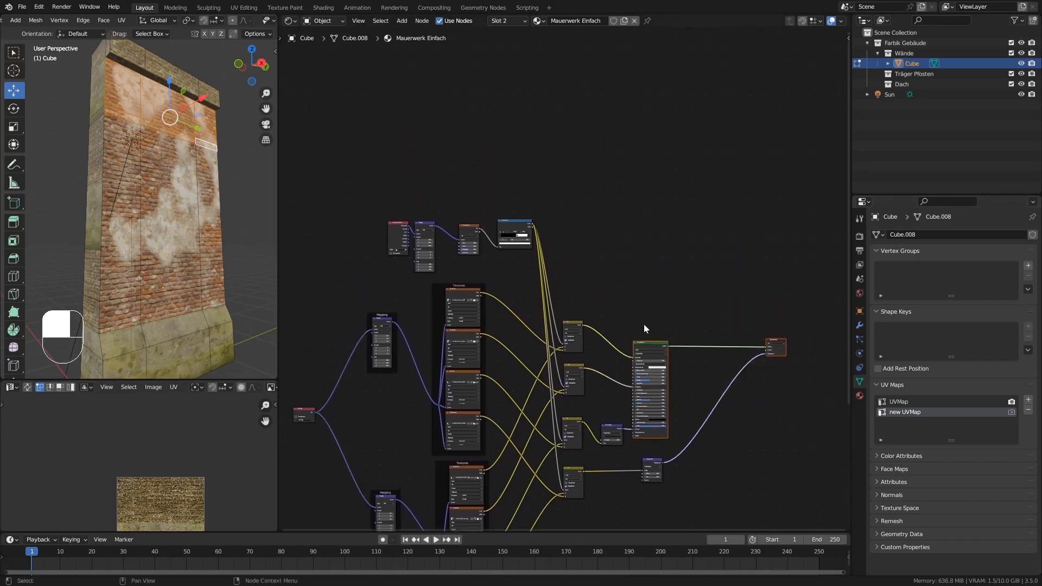
drag(652, 346, 651, 182)
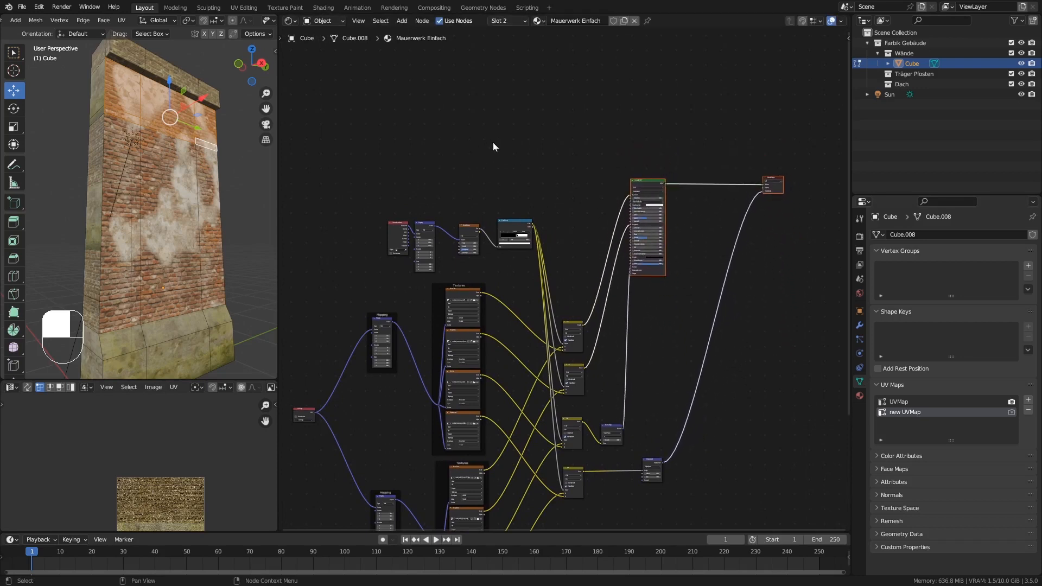
Add an Image Texture node above the ColorRamp and load TexturesCom_DecalLeakingMossy0012_1_masked_S.png from the texturen folder.
mouse_move(521, 163)
ctrl+middle_down()
mouse_move(547, 83)
mouse_move(507, 152)
ctrl+middle_up()
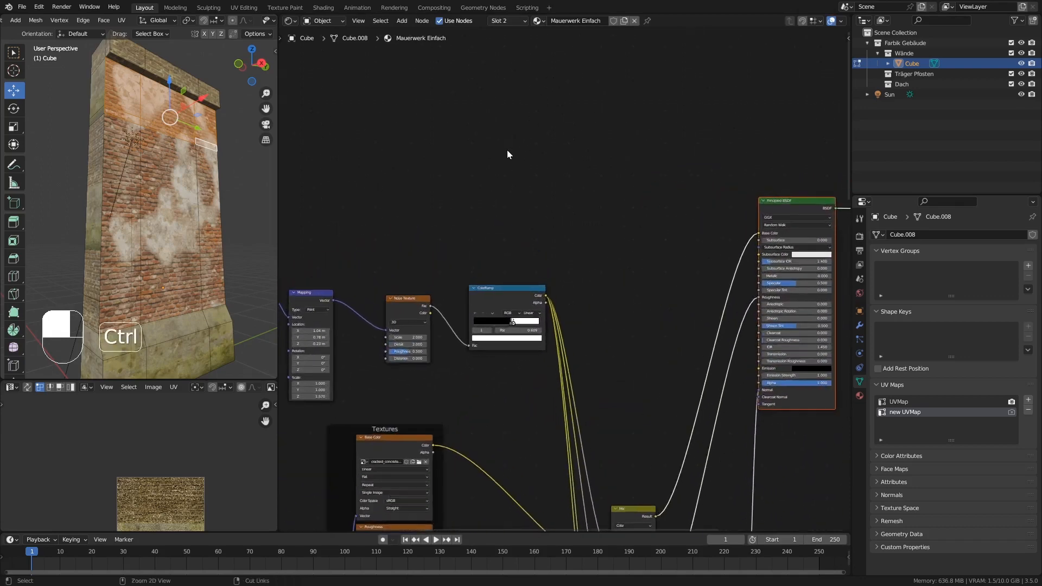
key(shift+a)
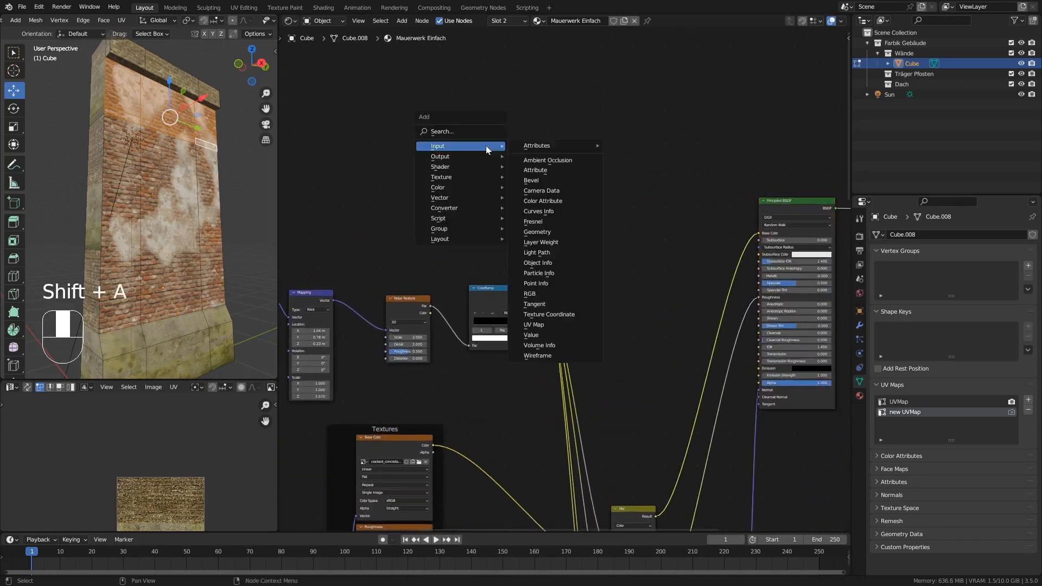
mouse_move(463, 177)
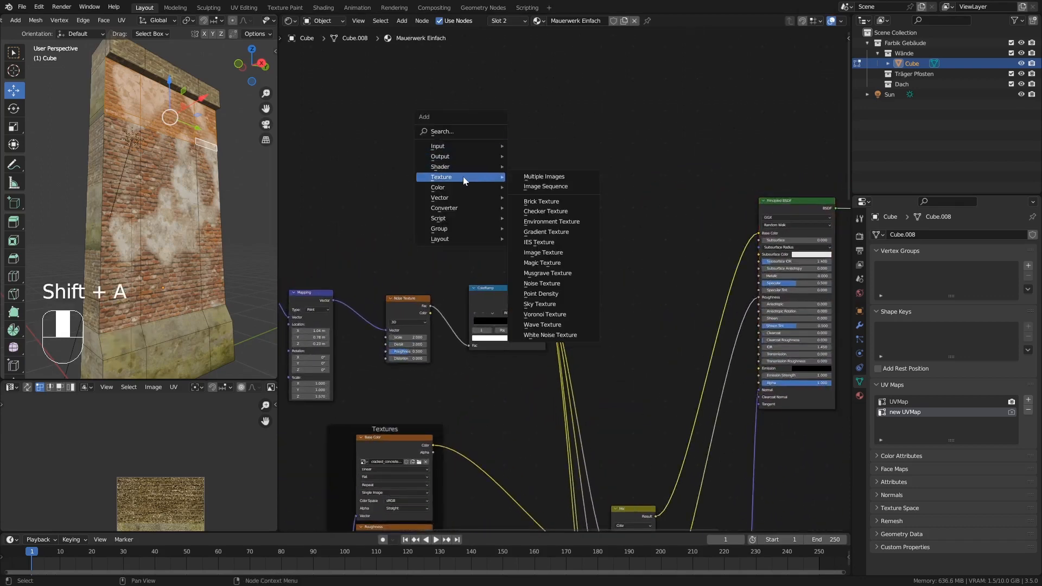
click(553, 258)
click(575, 207)
click(579, 206)
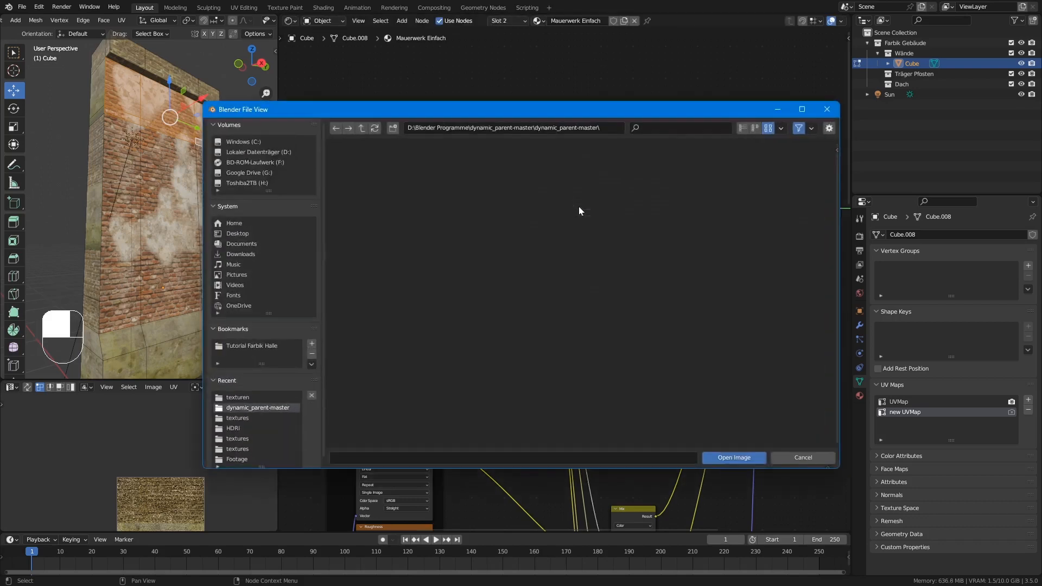
click(270, 395)
click(735, 169)
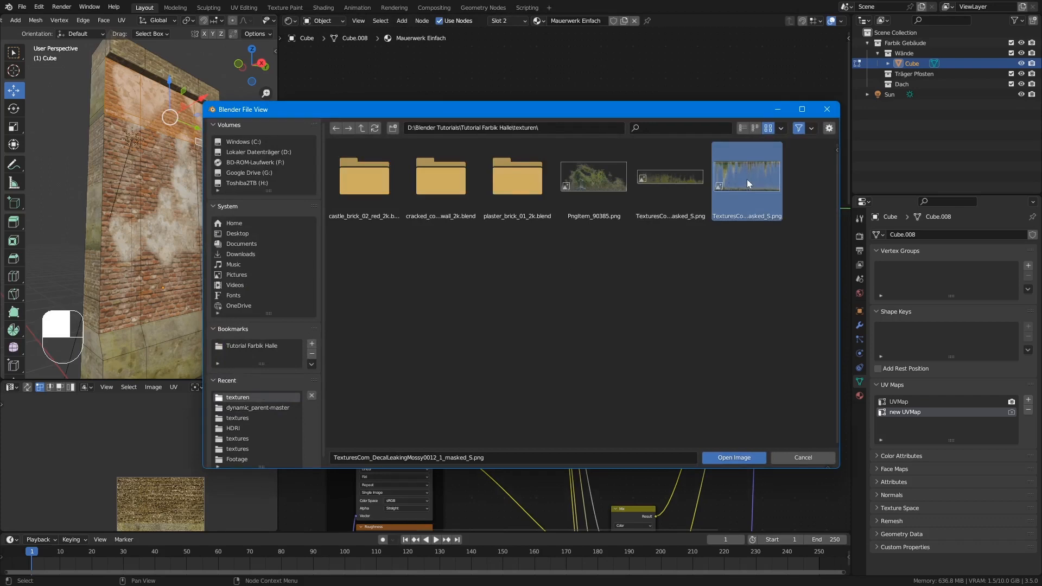
click(733, 457)
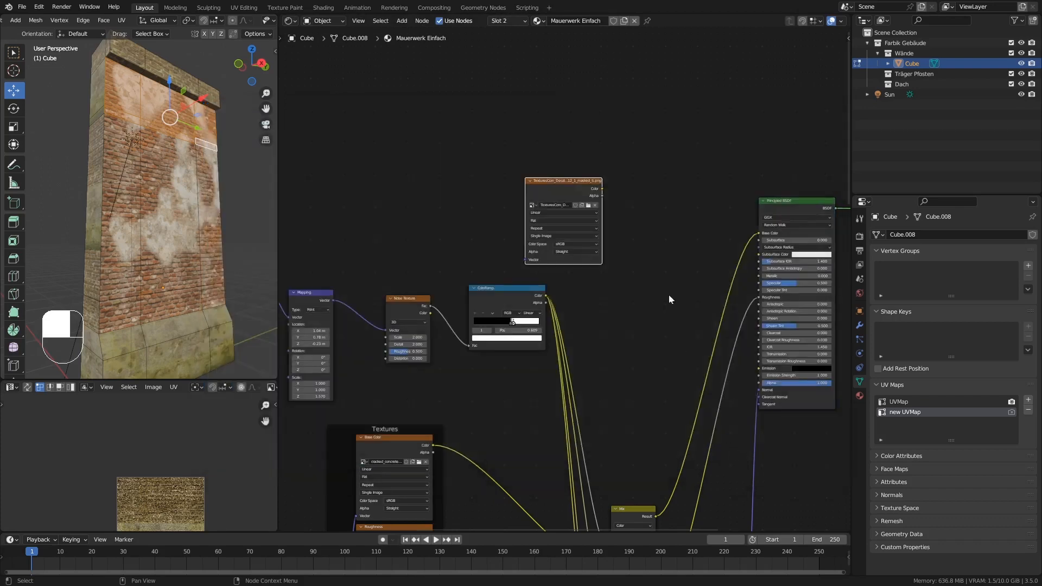
Give the decal Image Texture a Mapping node placed up in front of it, and delete the accompanying Texture Coordinate node.
click(544, 185)
key(ctrl+t)
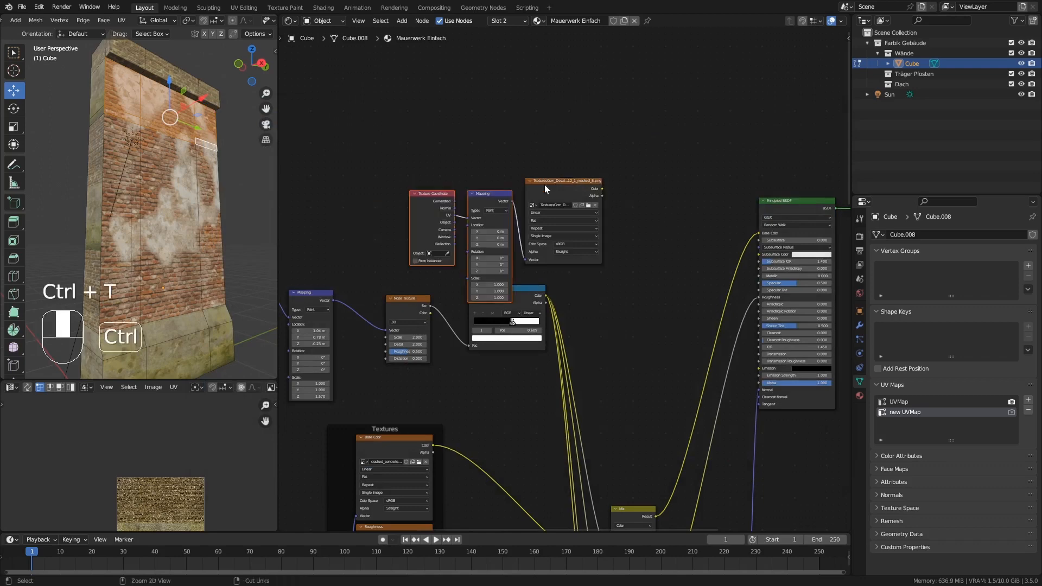
drag(489, 198, 435, 151)
click(363, 162)
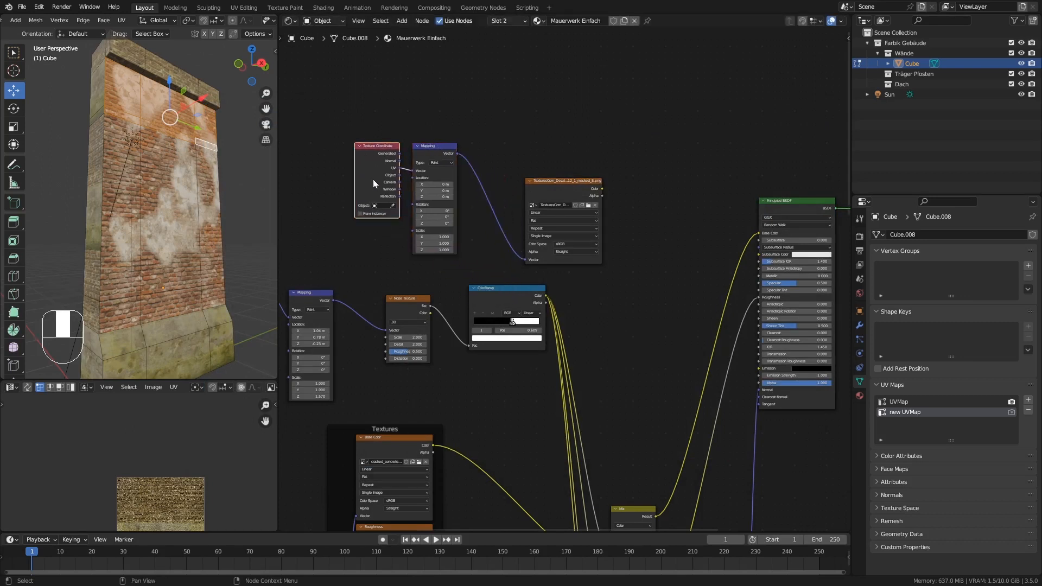
key(Delete)
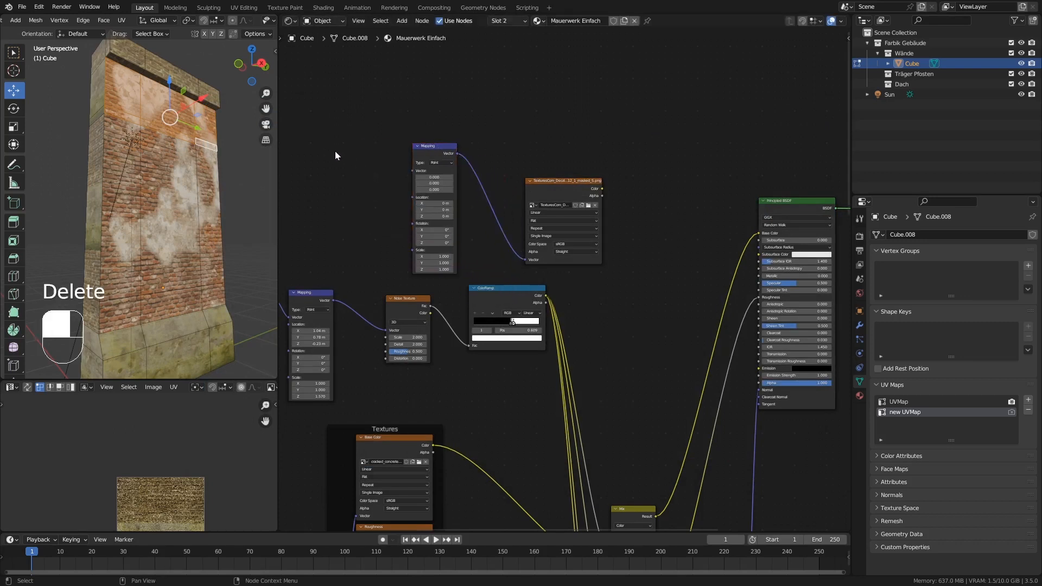
key(shift+a)
mouse_move(329, 153)
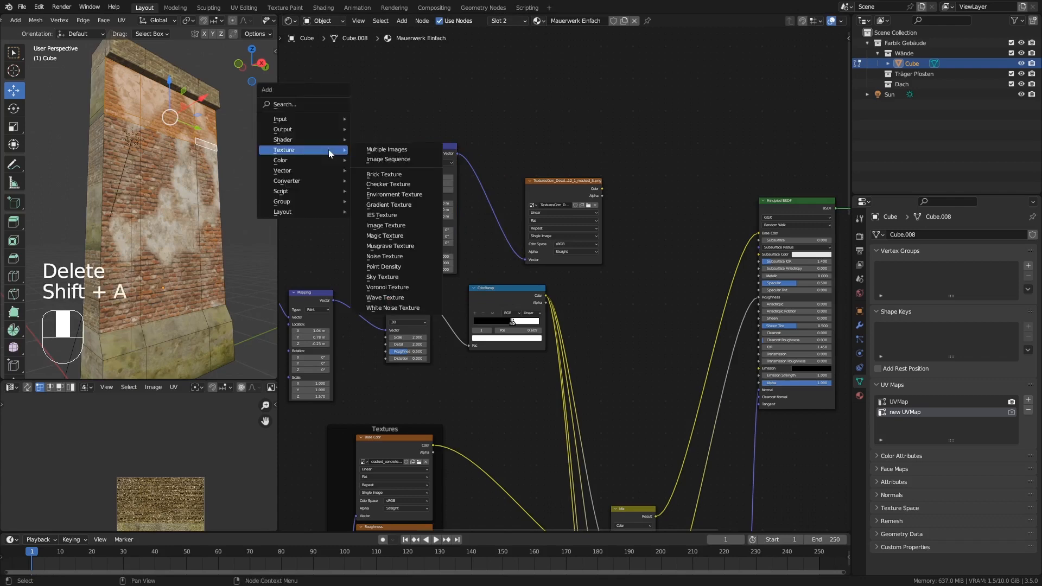
mouse_move(316, 120)
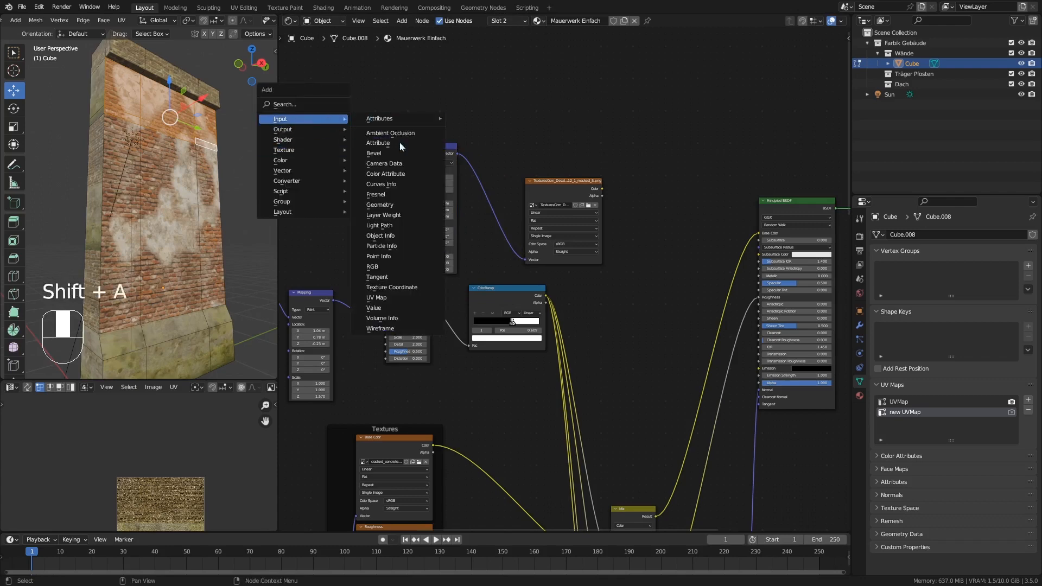
click(392, 290)
right_click(323, 125)
Add a UV Map node set to new UVMap and connect its output to the decal Mapping node's Vector input.
key(shift+a)
mouse_move(325, 126)
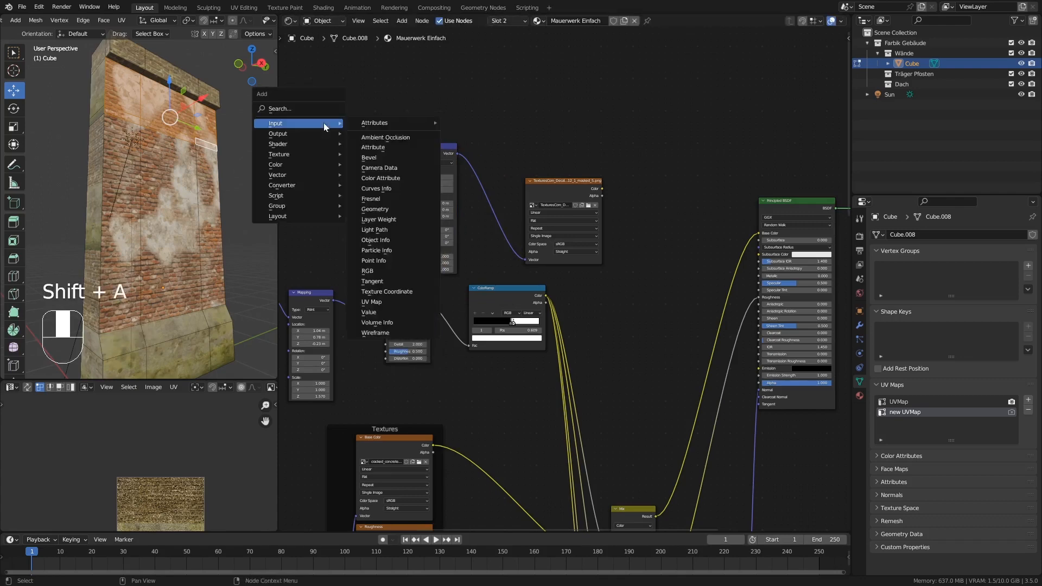
click(376, 303)
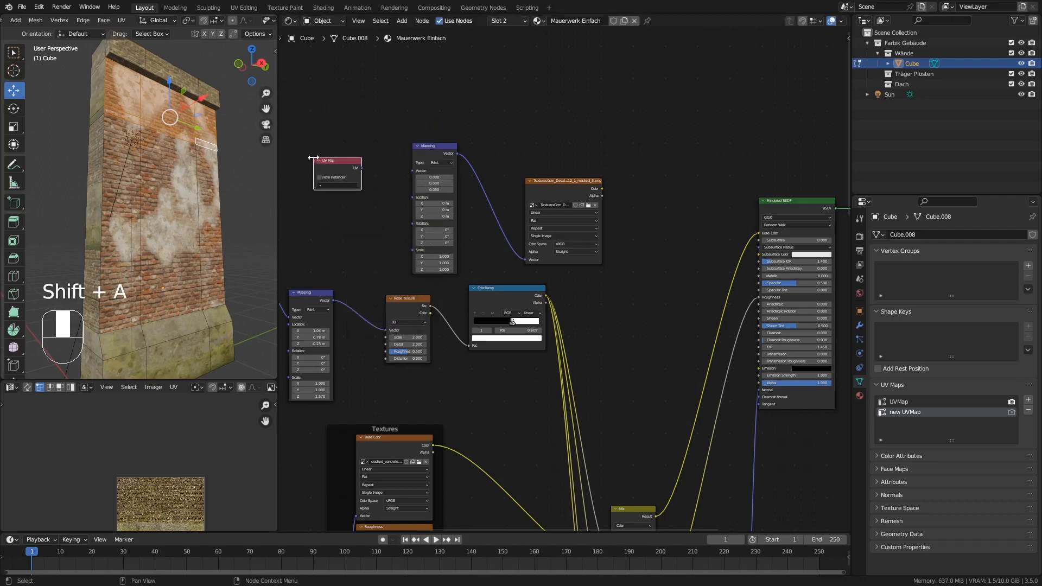
click(339, 186)
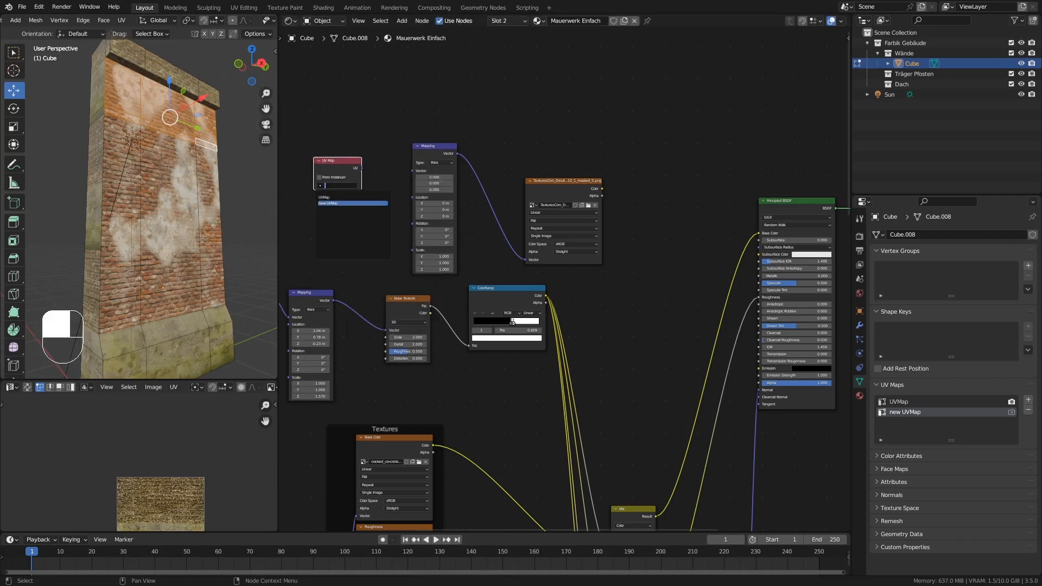
click(342, 204)
drag(361, 168, 411, 171)
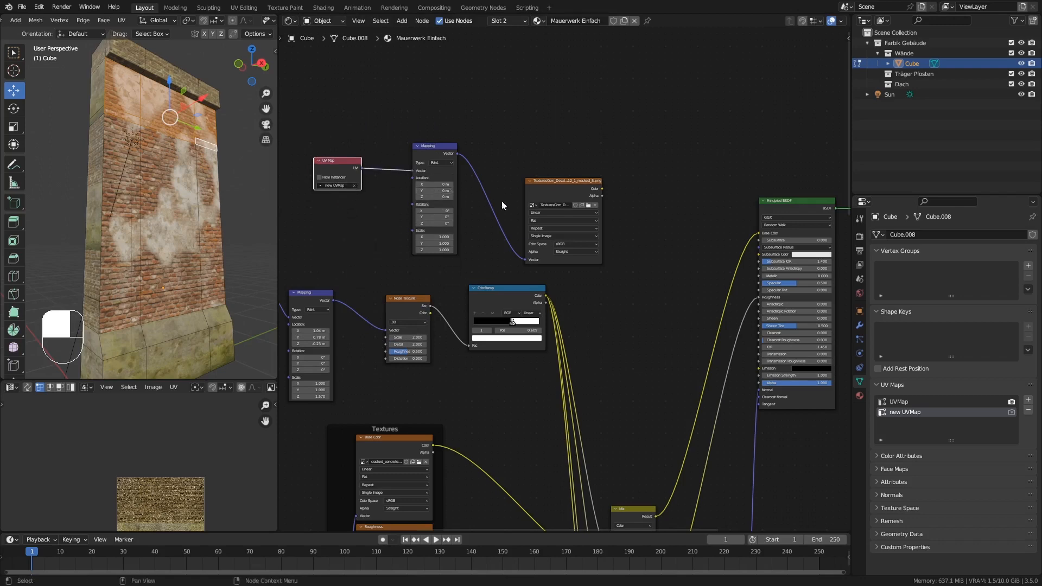
Insert a copy of the base-color Mix node before the Principled BSDF's Base Color, feeding the decal's Color into B and Alpha into Factor.
middle_drag(631, 278, 600, 203)
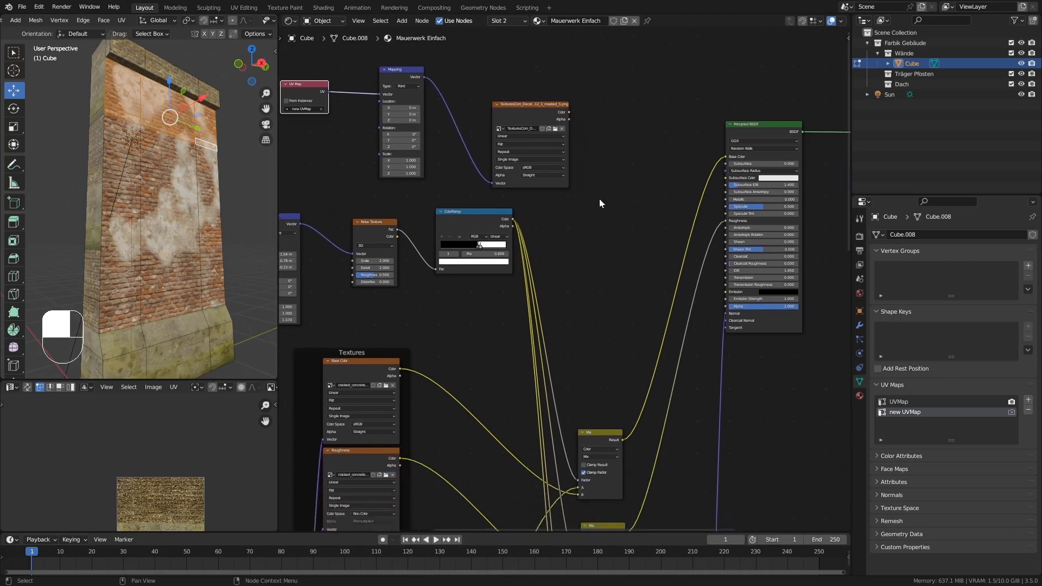
click(595, 432)
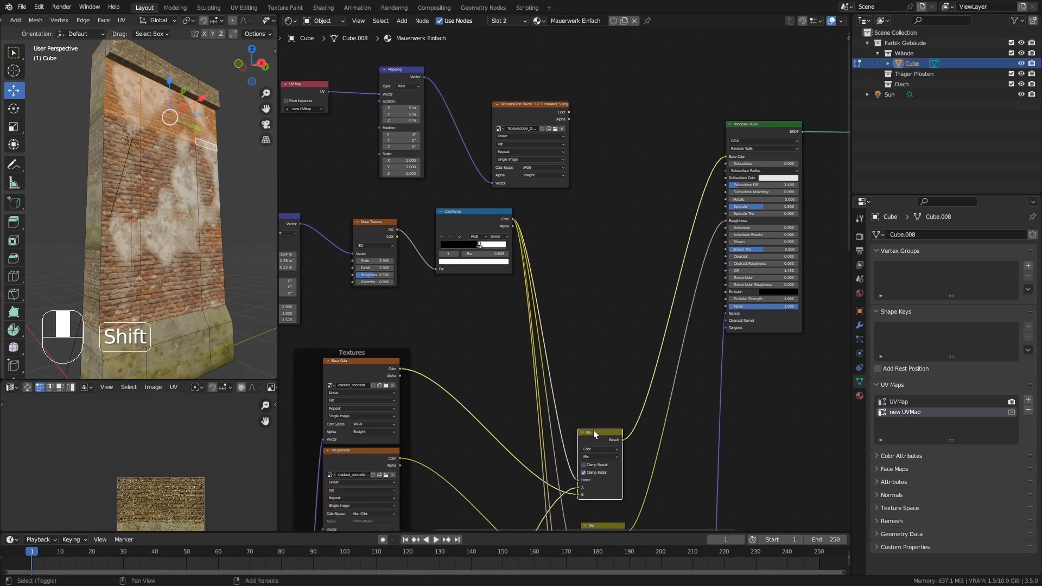
key(shift+d)
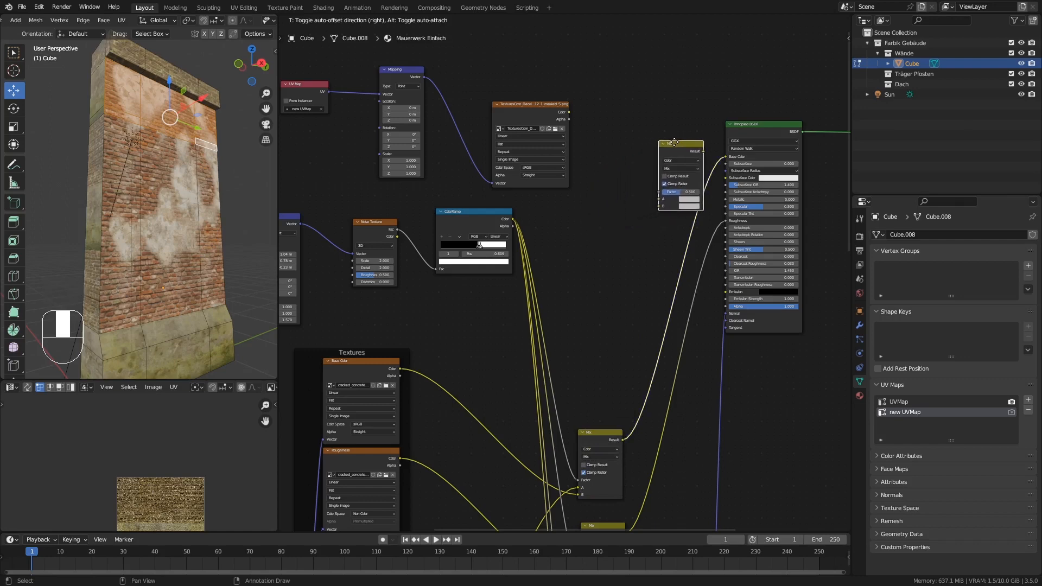
click(680, 139)
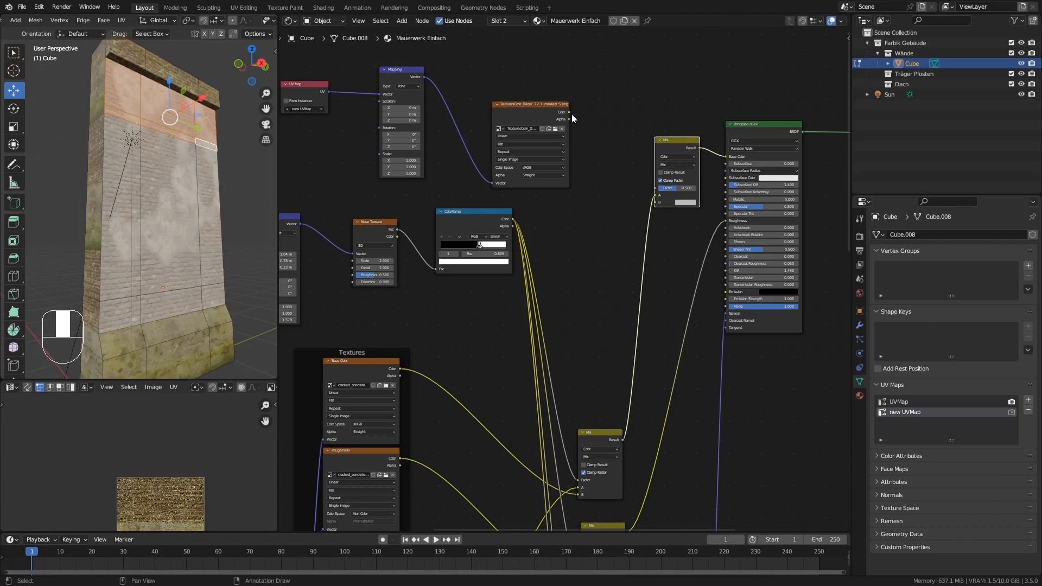
drag(570, 112, 655, 202)
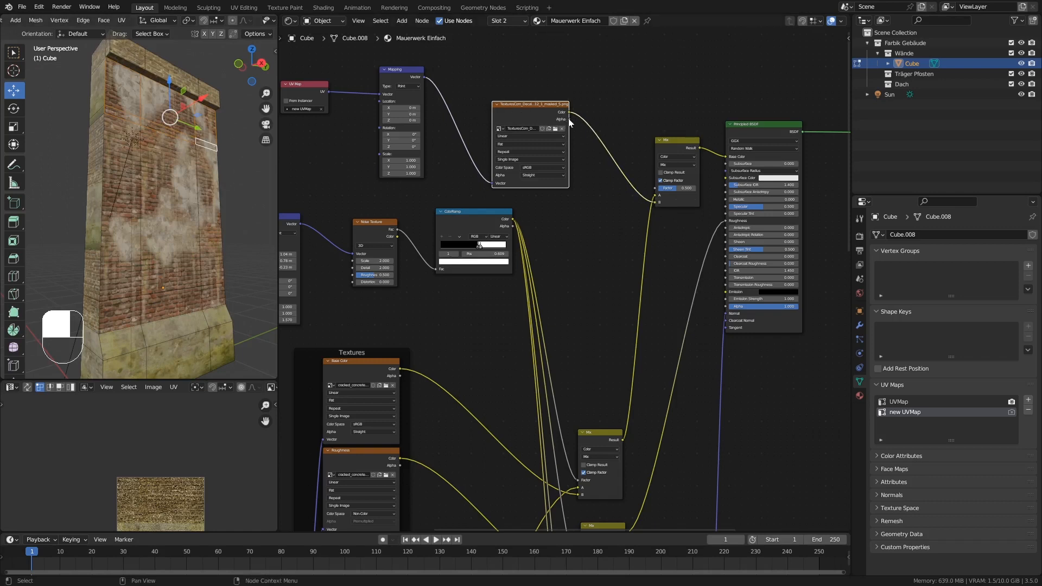
drag(569, 120, 655, 188)
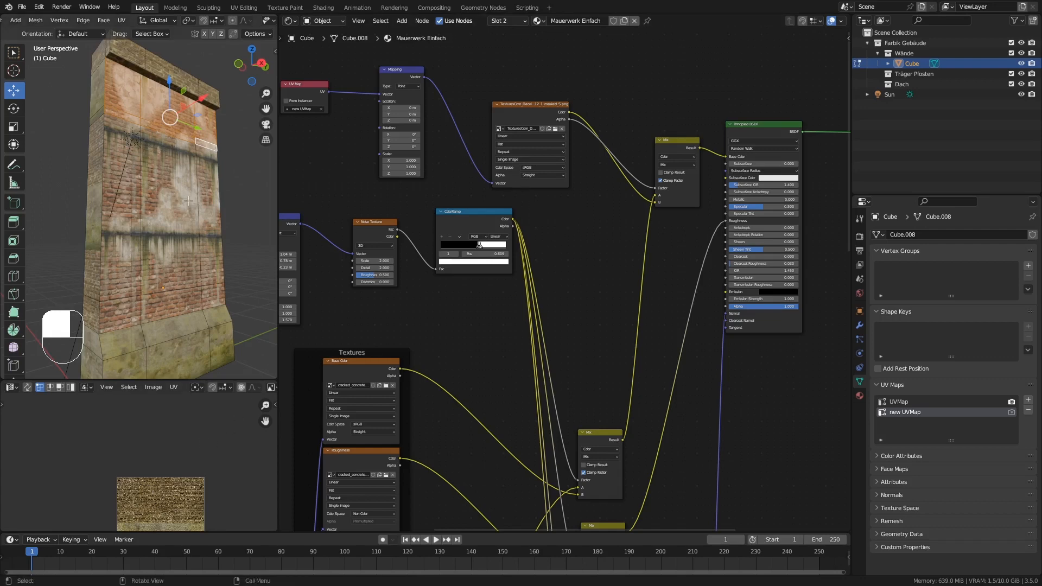
Show the leaking moss decal image TexturesCom_DecalLeakingMossy0012_1_masked_S.png in the UV Editor.
scroll(222, 389, down, 5)
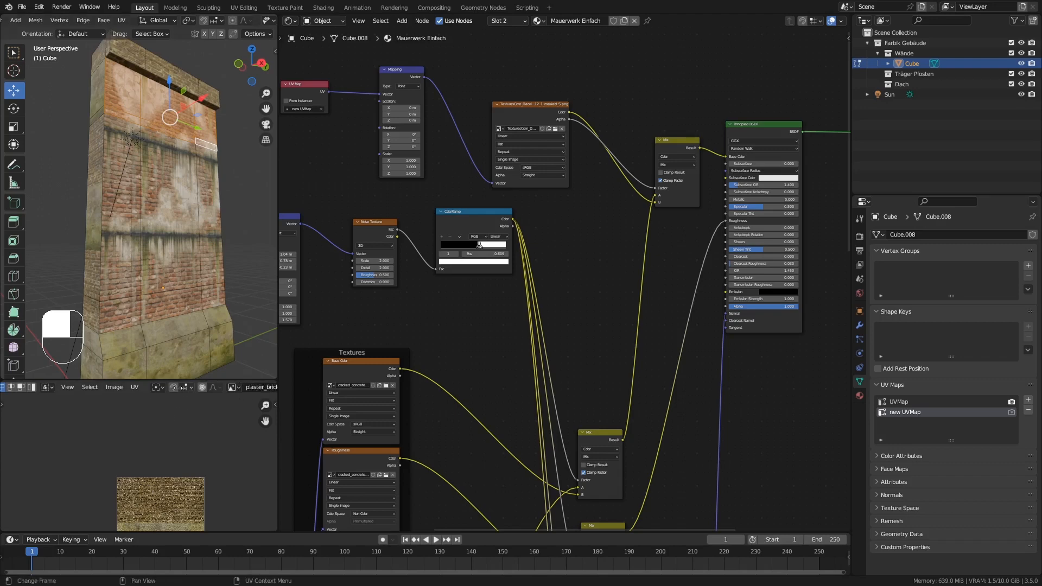
click(197, 387)
scroll(254, 446, down, 7)
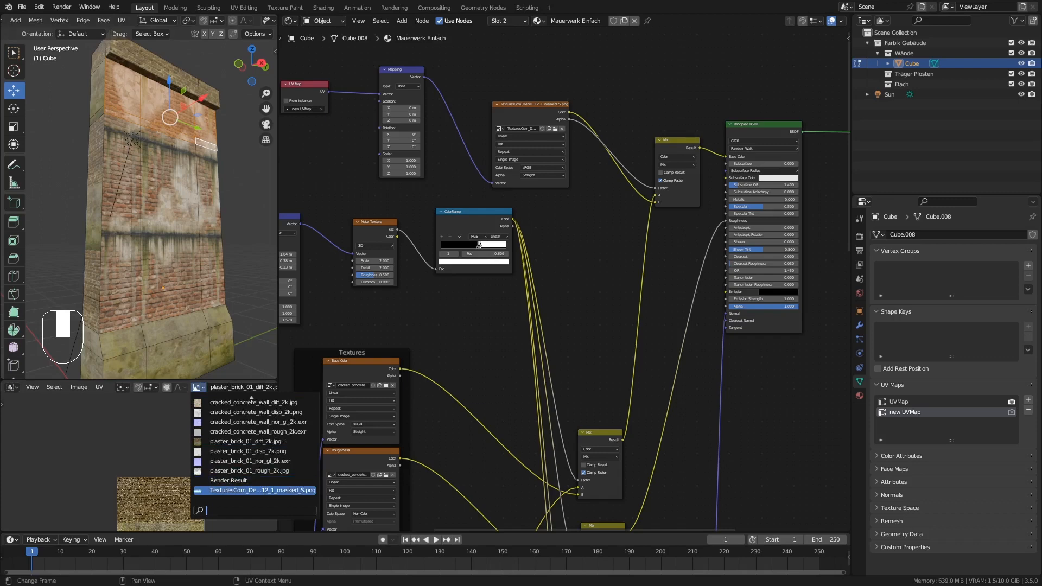
click(235, 491)
Select all UVs of the chosen wall faces and move them about 0.86 down along Y onto the decal image.
middle_drag(202, 497, 202, 450)
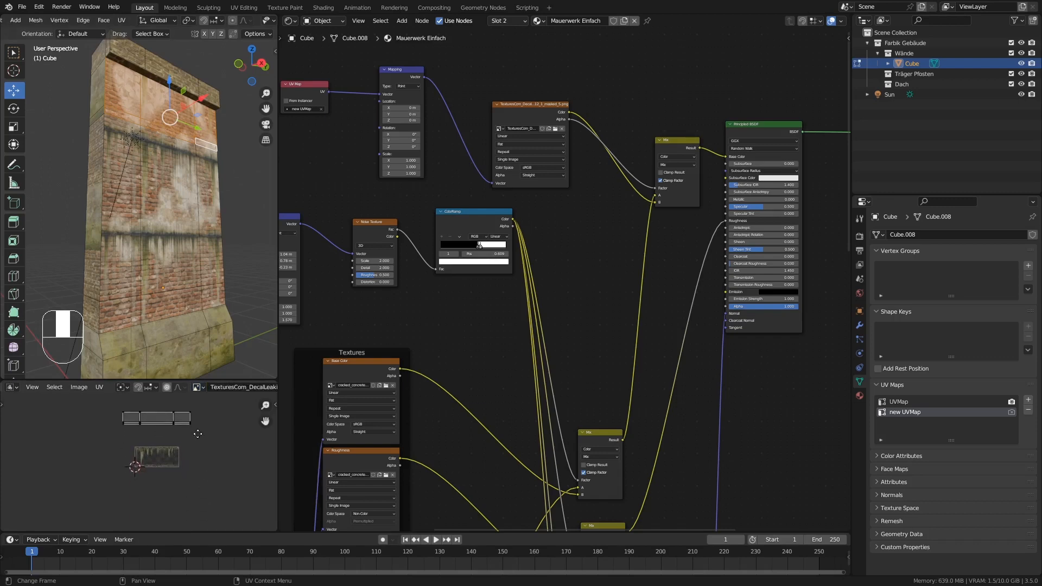
scroll(202, 450, up, 2)
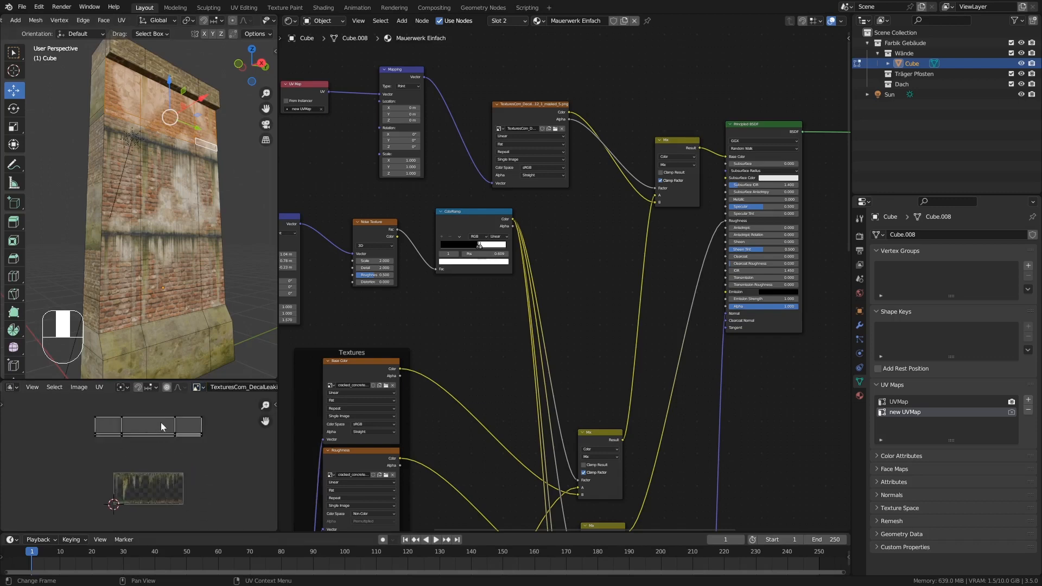
scroll(154, 425, up, 1)
key(a)
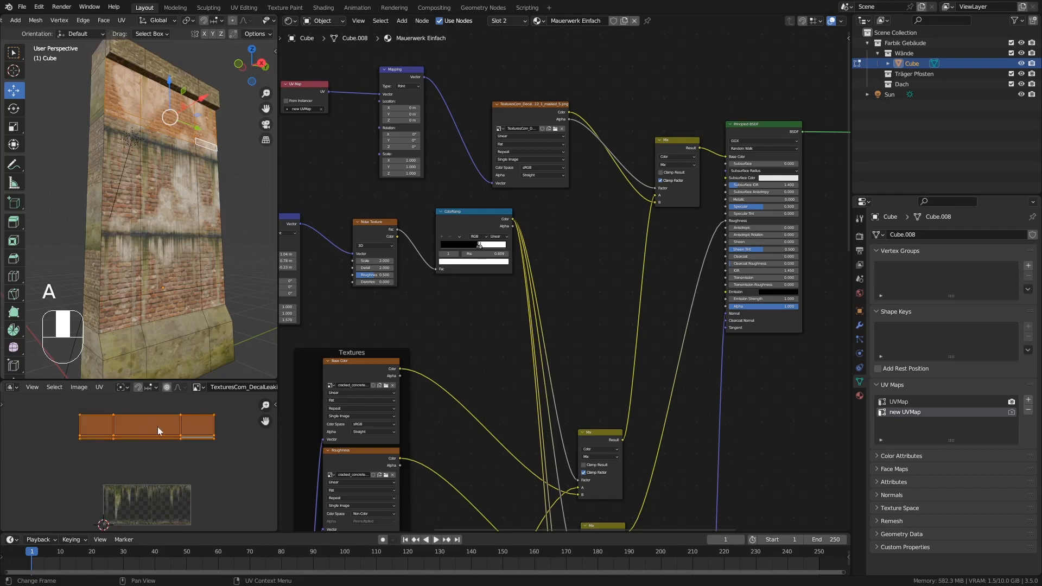
key(g)
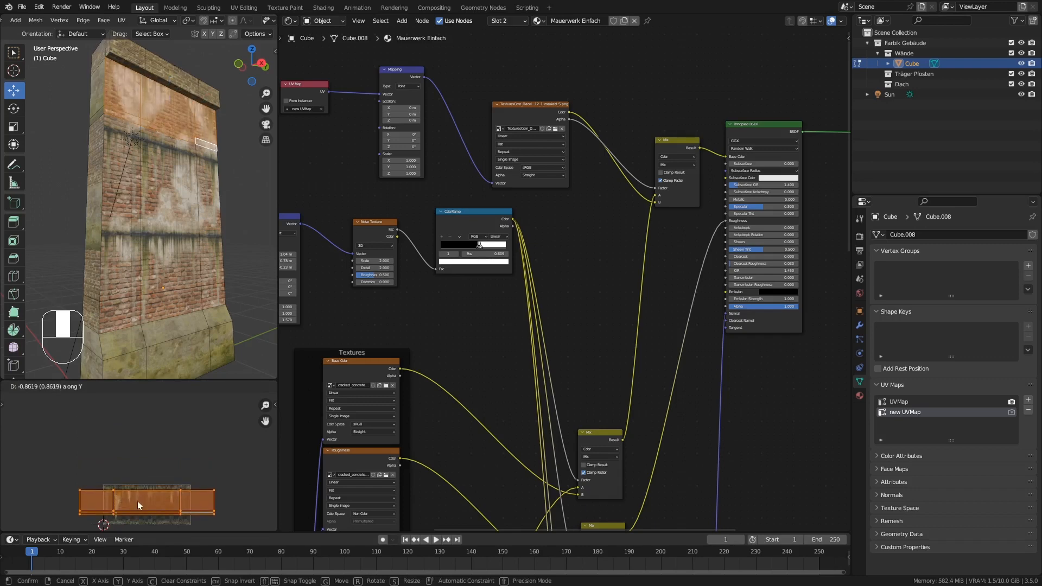
click(138, 500)
Scale up the UVs of the upper wall faces until their middle section spans the full width of the decal image.
middle_drag(166, 491, 168, 432)
scroll(157, 451, up, 2)
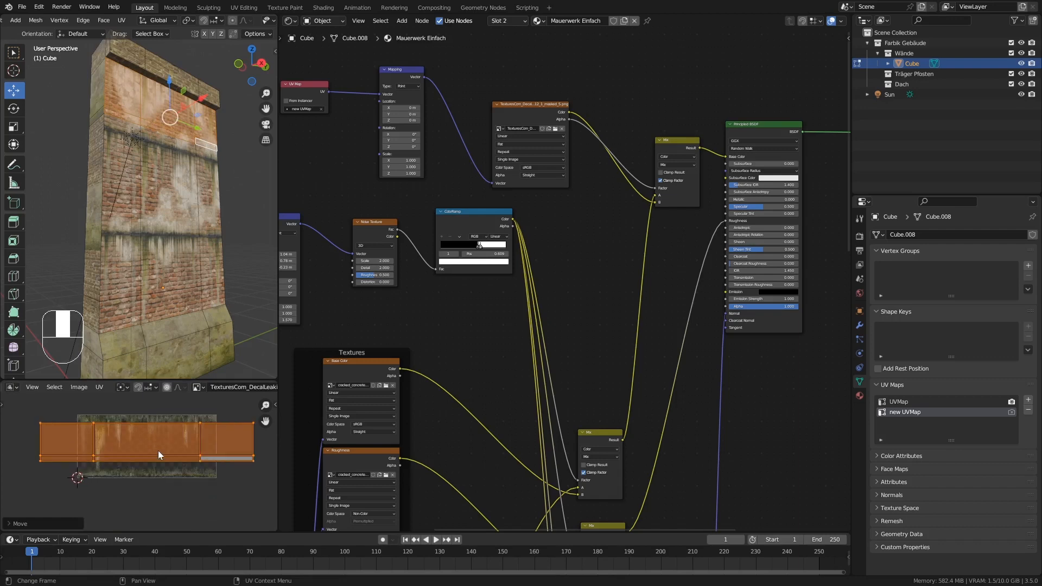
key(s)
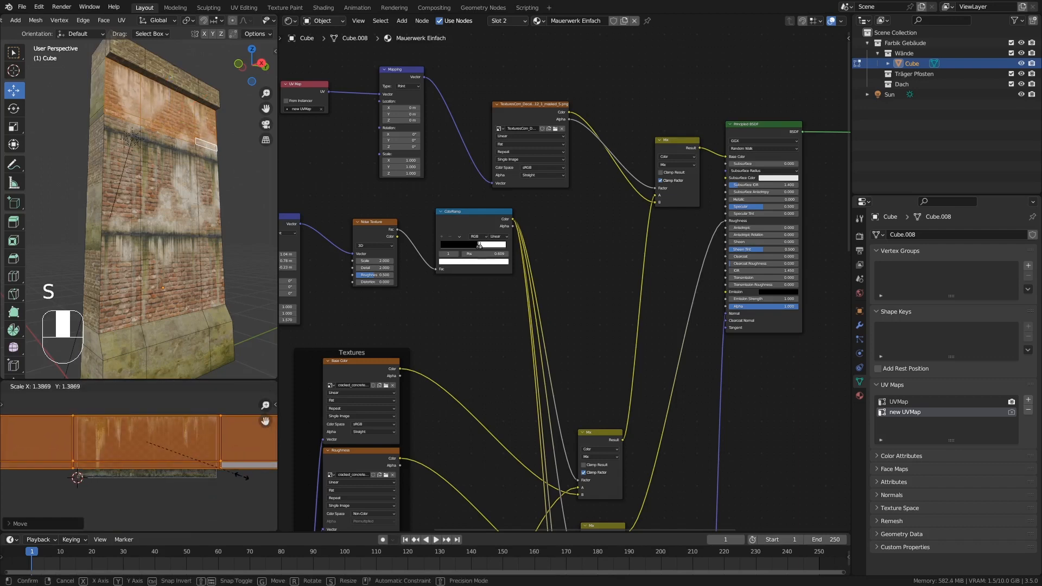
click(245, 476)
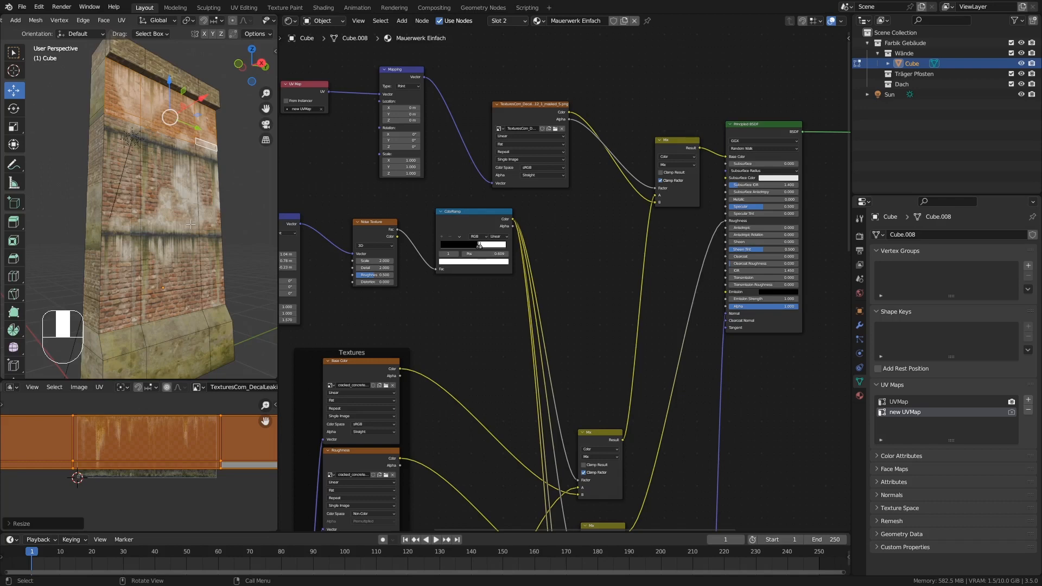
Invert the face selection and reset the UVs of all remaining wall faces in new UVMap.
key(ctrl)
key(ctrl+i)
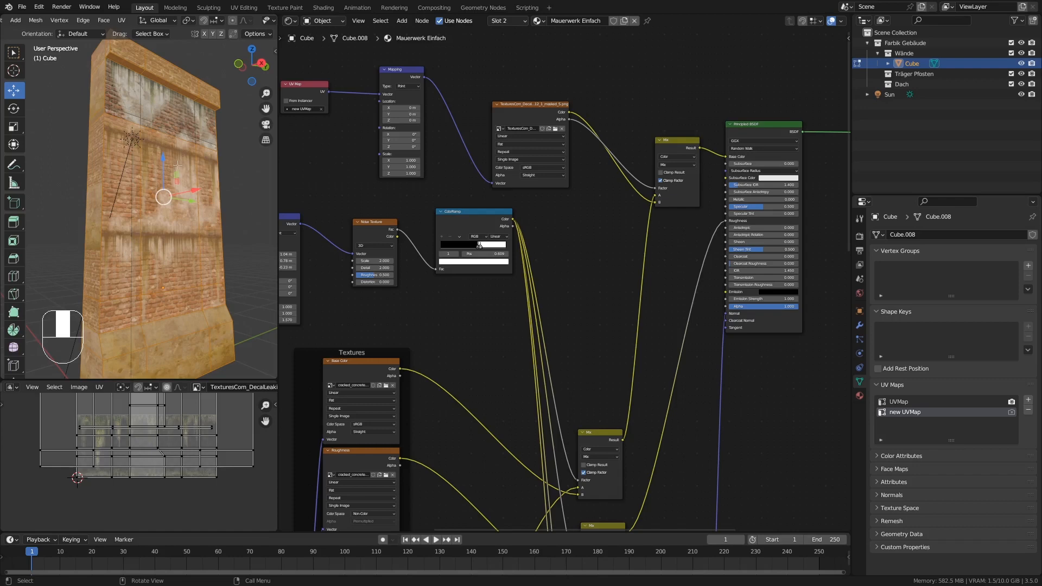
key(u)
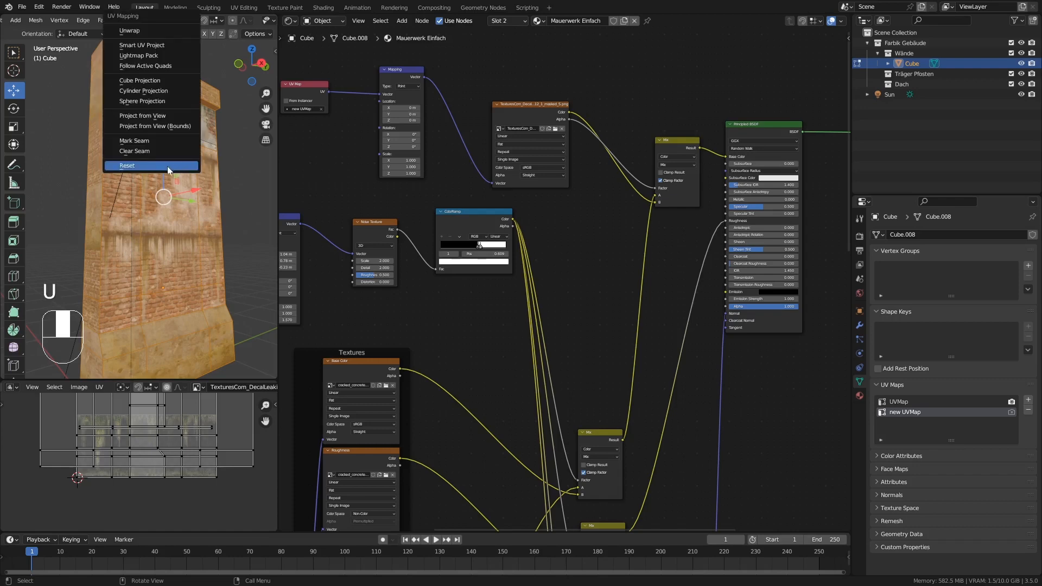
click(129, 165)
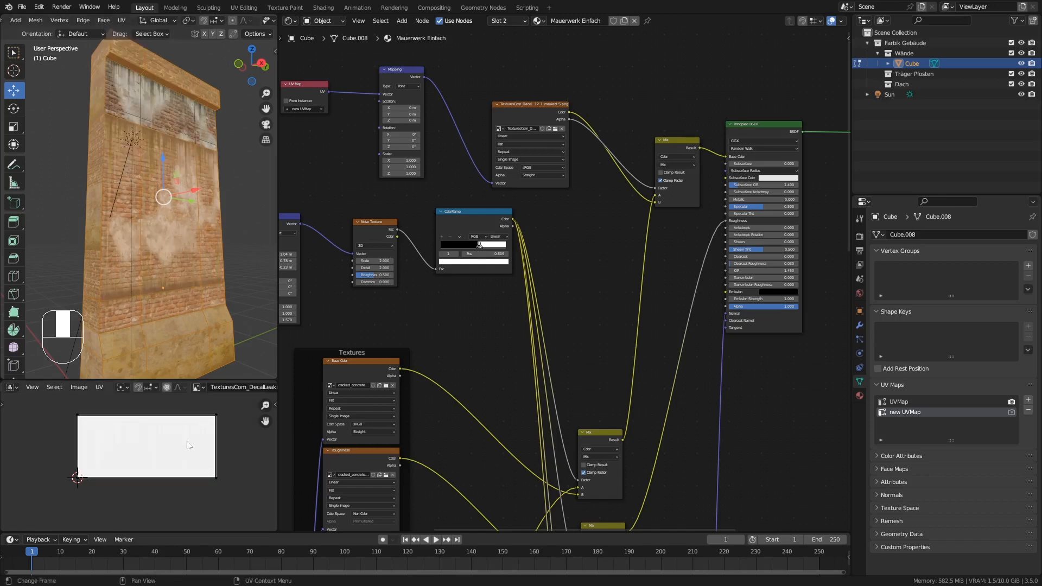
Select all the reset UVs and scale them to 0 so they collapse into a single point.
key(a)
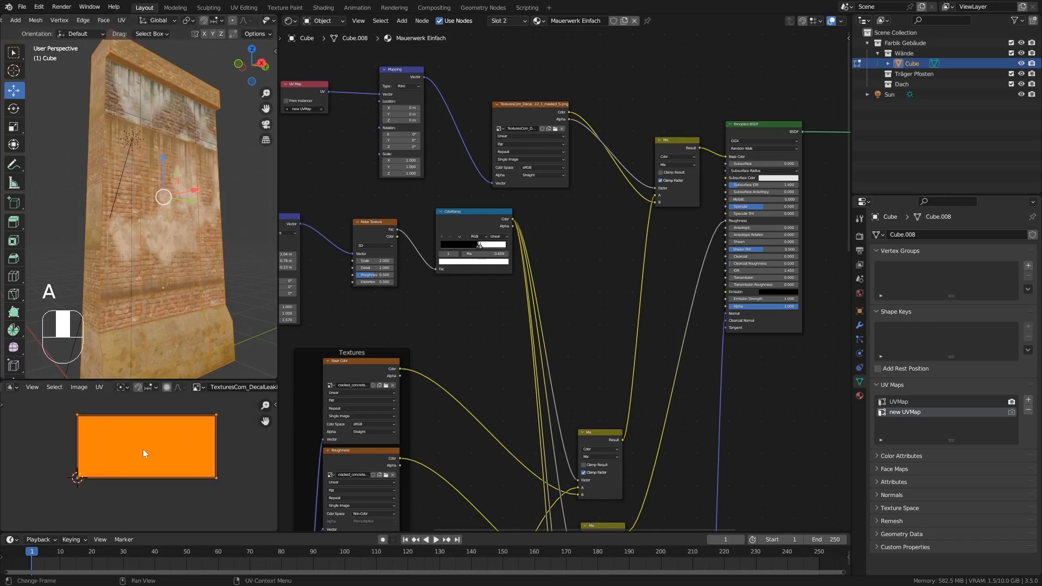
key(s)
click(244, 491)
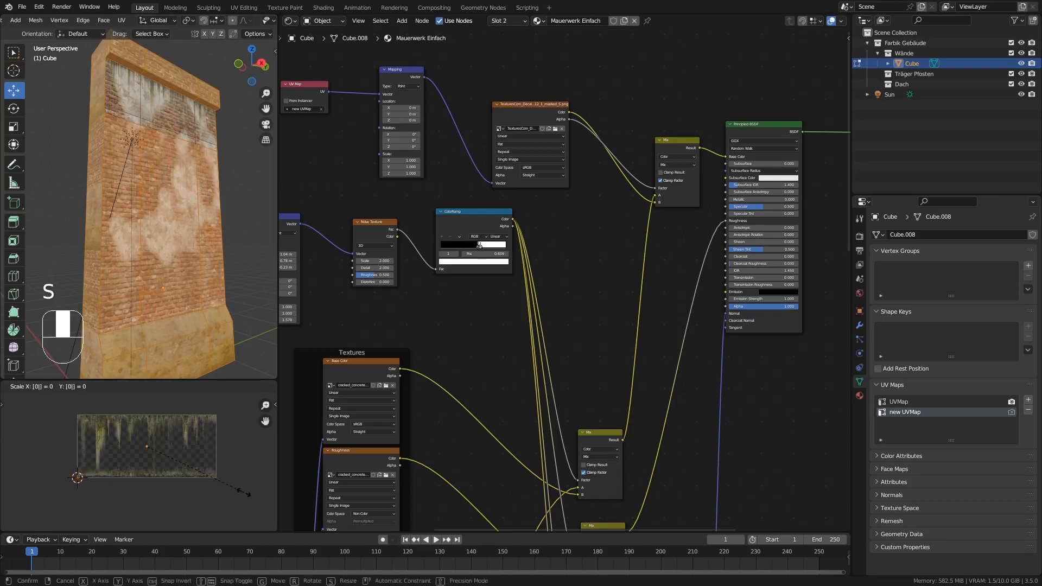
Move the collapsed UV point within the decal's transparent area and view the wall in Object Mode.
scroll(155, 452, up, 4)
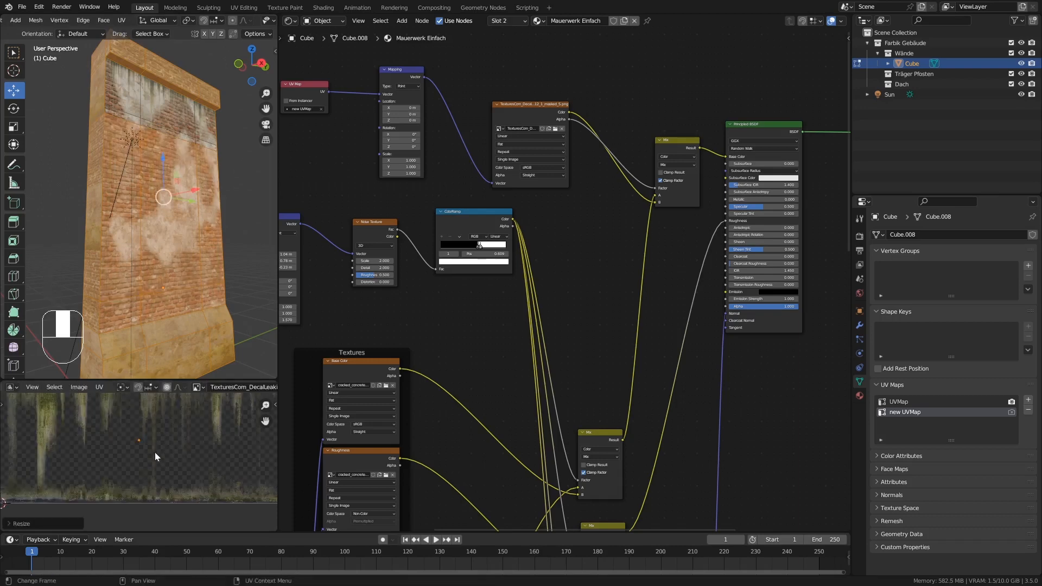
key(g)
click(142, 455)
key(Tab)
mouse_move(184, 148)
middle_down()
mouse_move(188, 167)
mouse_move(121, 165)
mouse_move(194, 165)
middle_up()
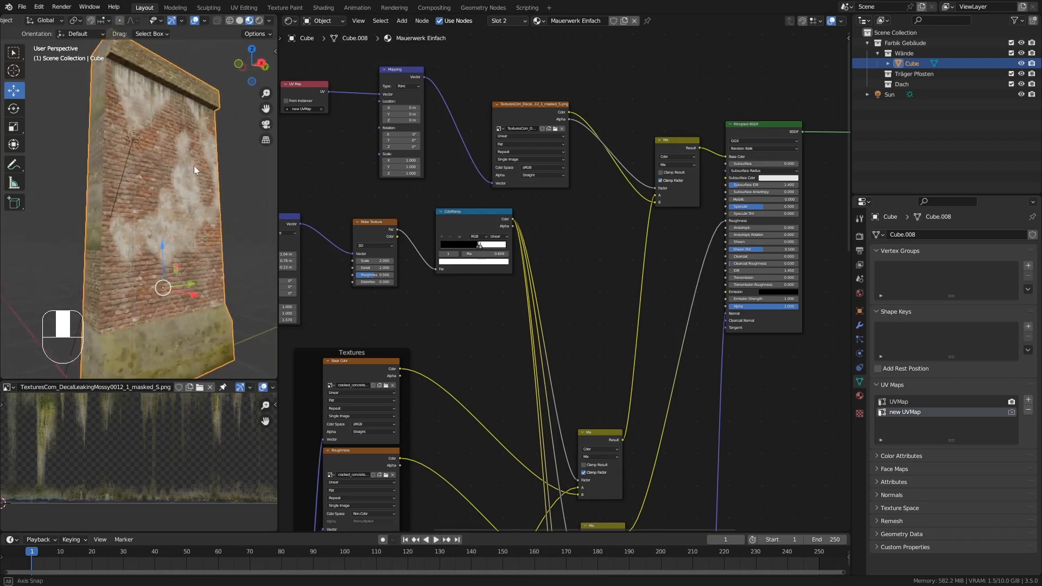
Shift the collapsed UV point by about 0.02 in X and -0.08 in Y, and inspect the wall up close in Object Mode.
key(Tab)
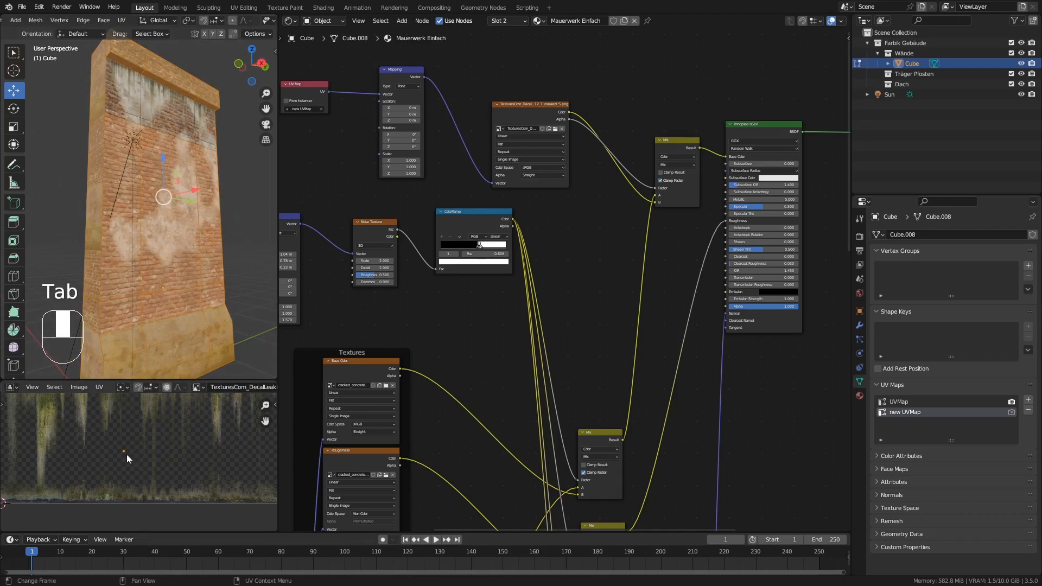
key(g)
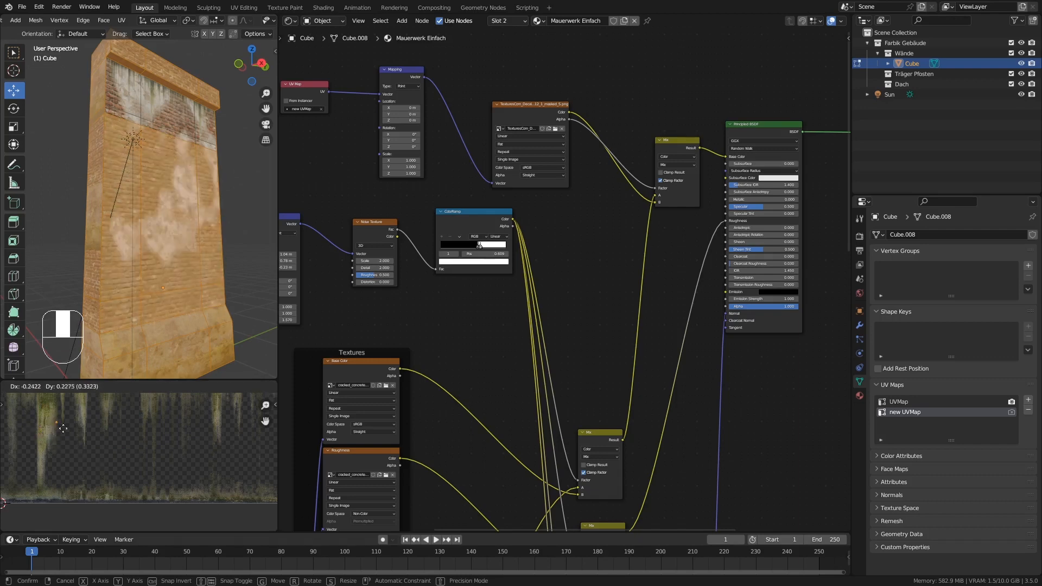
click(134, 465)
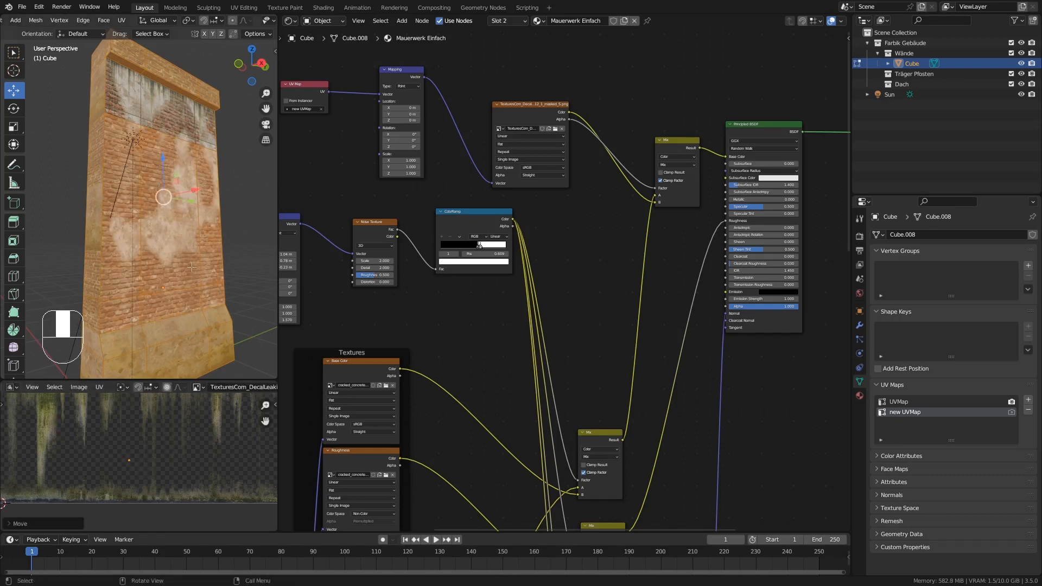
key(Tab)
middle_drag(216, 282, 208, 281)
mouse_move(180, 157)
ctrl+middle_down()
mouse_move(180, 187)
mouse_move(178, 103)
mouse_move(181, 142)
mouse_move(161, 129)
mouse_move(175, 122)
mouse_move(174, 165)
ctrl+middle_up()
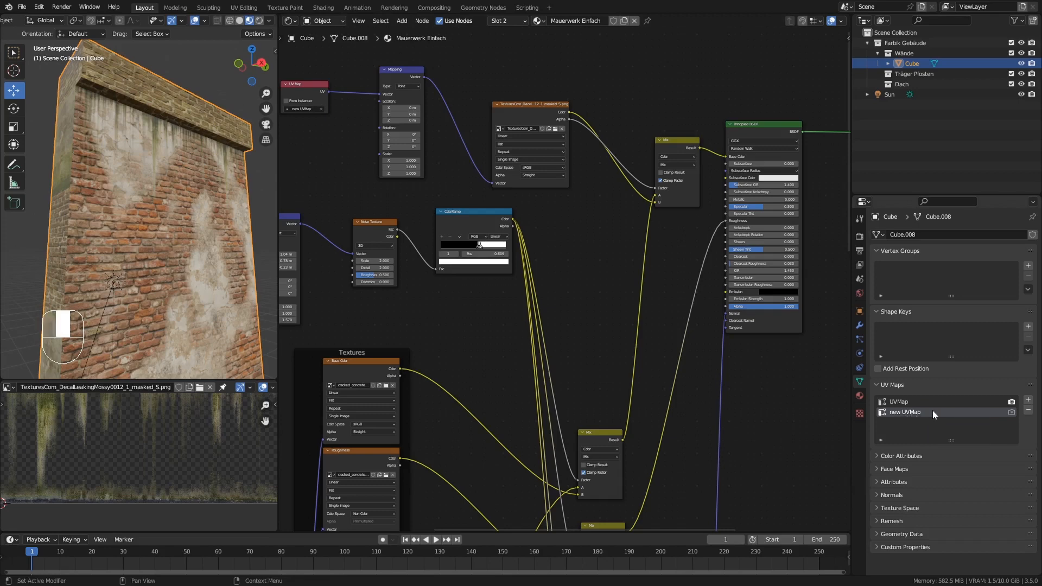
Invert the selection back to the upper wall faces and scale their UVs by about 1.02 along Y.
key(Tab)
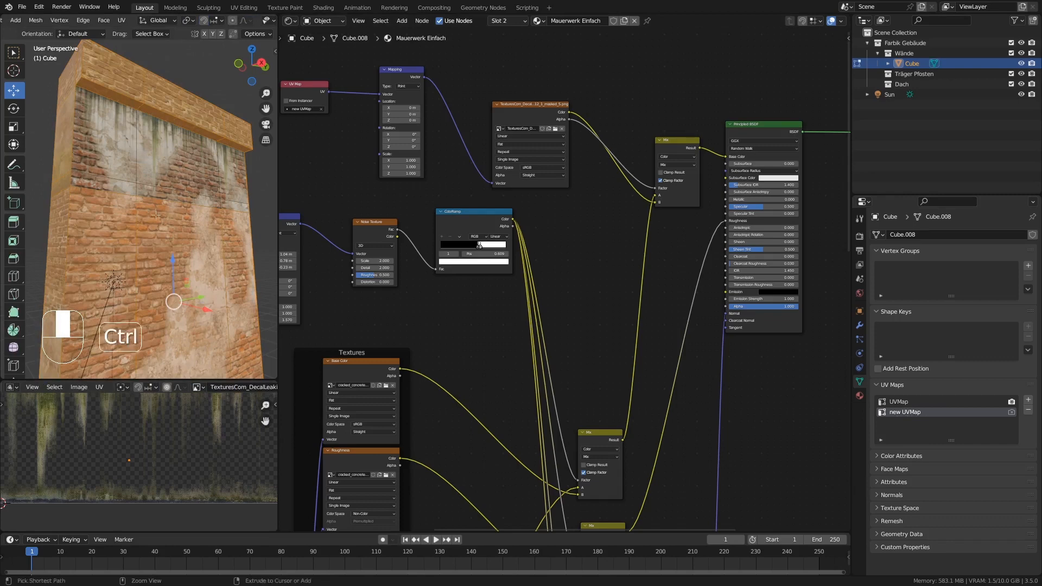
key(ctrl+i)
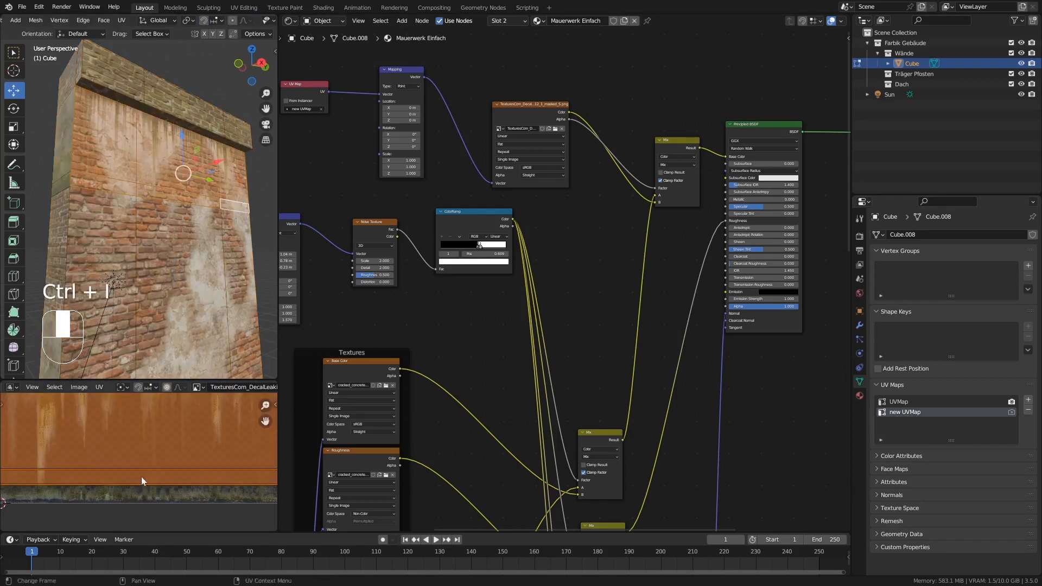
scroll(147, 459, down, 2)
shift+middle_drag(148, 445, 146, 462)
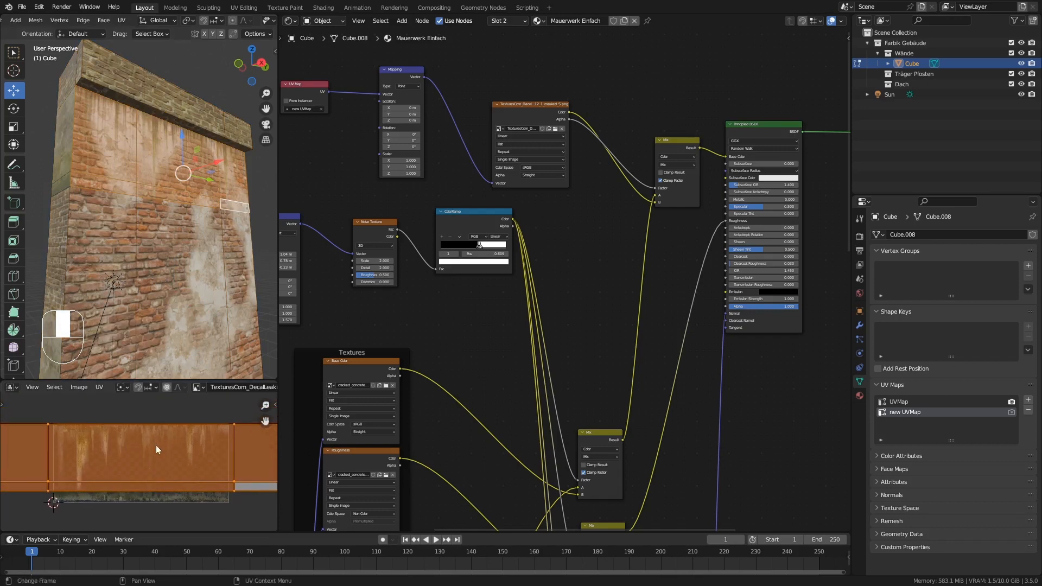
key(g)
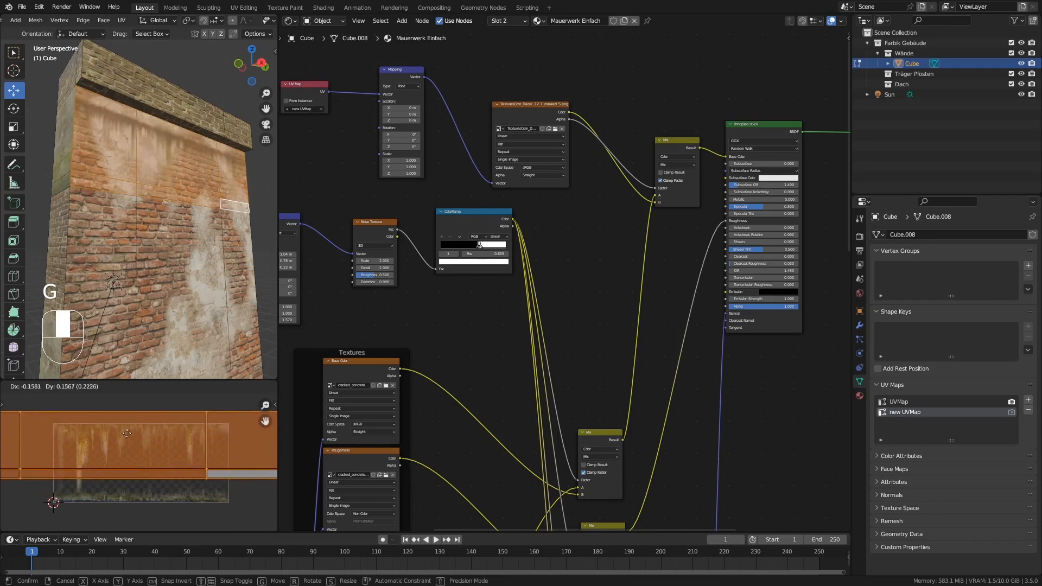
click(131, 451)
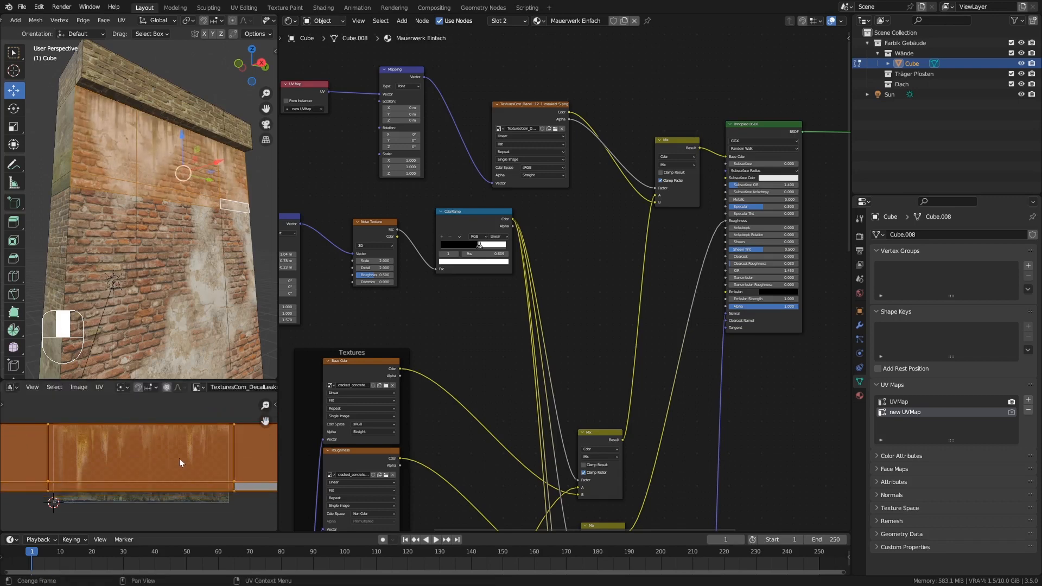
key(s)
key(y)
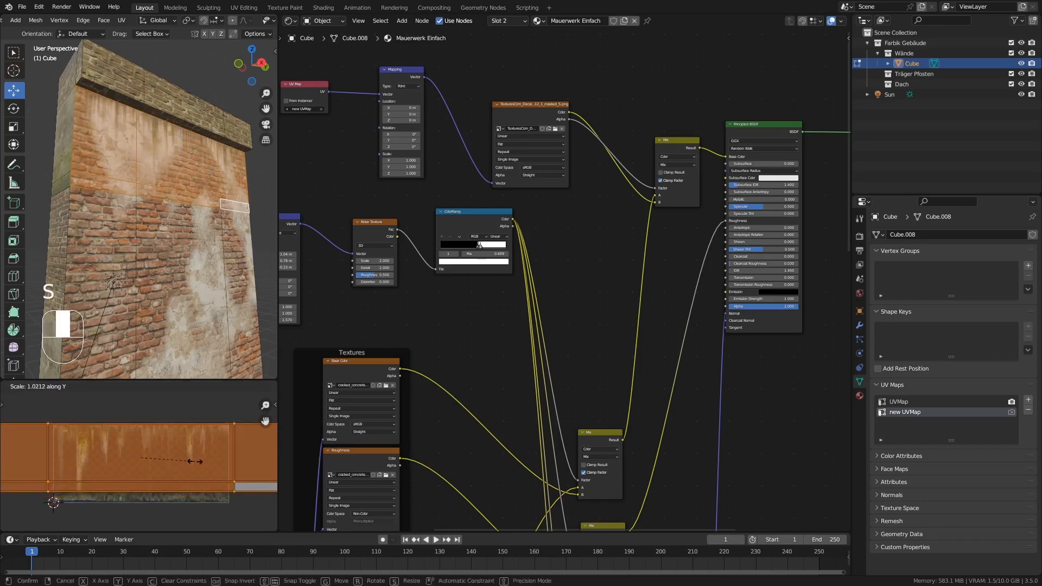
click(195, 462)
Nudge the upper wall faces' UVs up about 0.001 along Y to meet the decal image's top edge, and check the wall in Object Mode.
scroll(132, 432, up, 4)
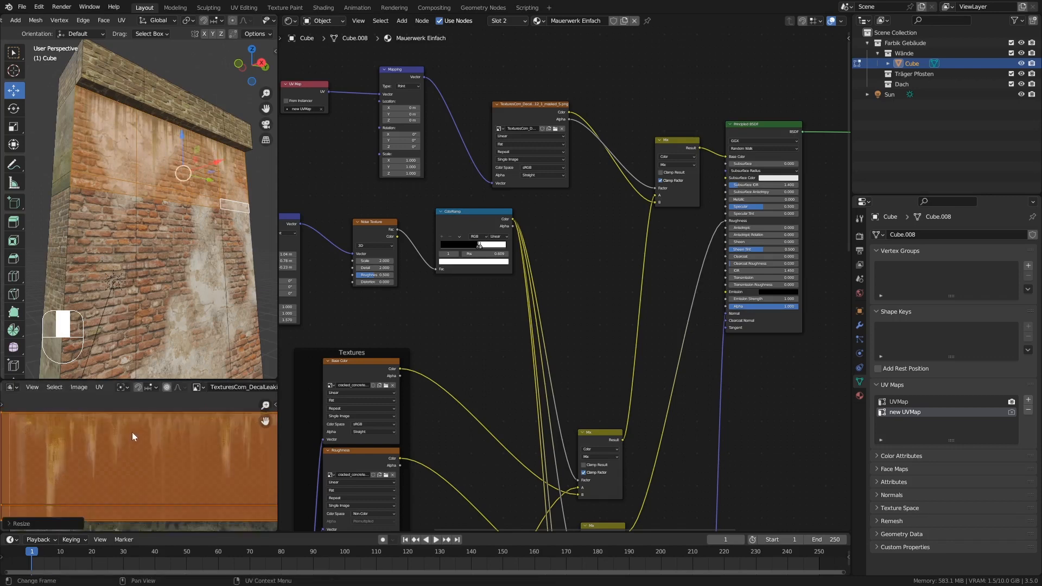
shift+scroll(145, 429, up, 3)
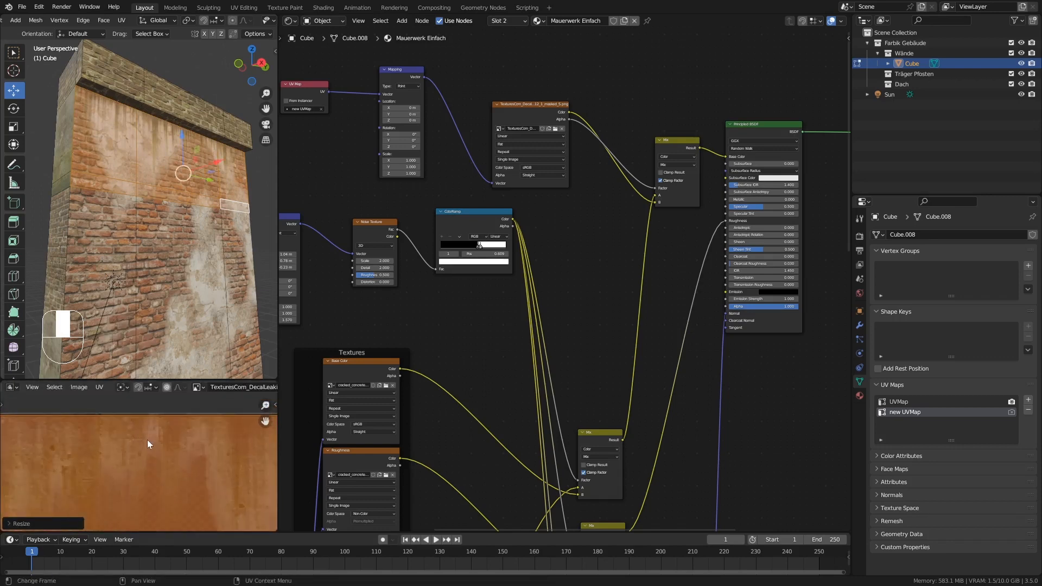
key(g)
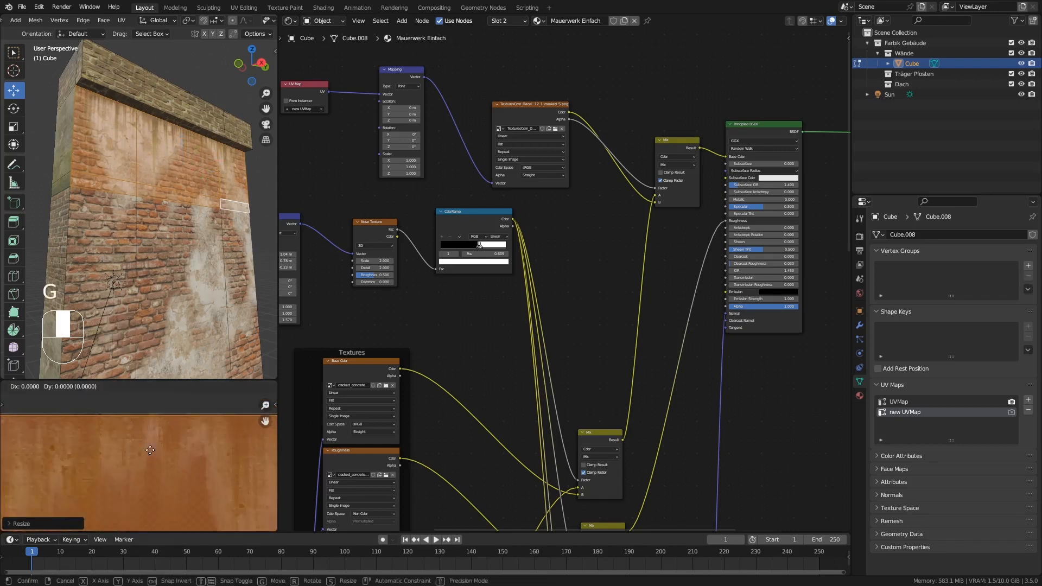
key(y)
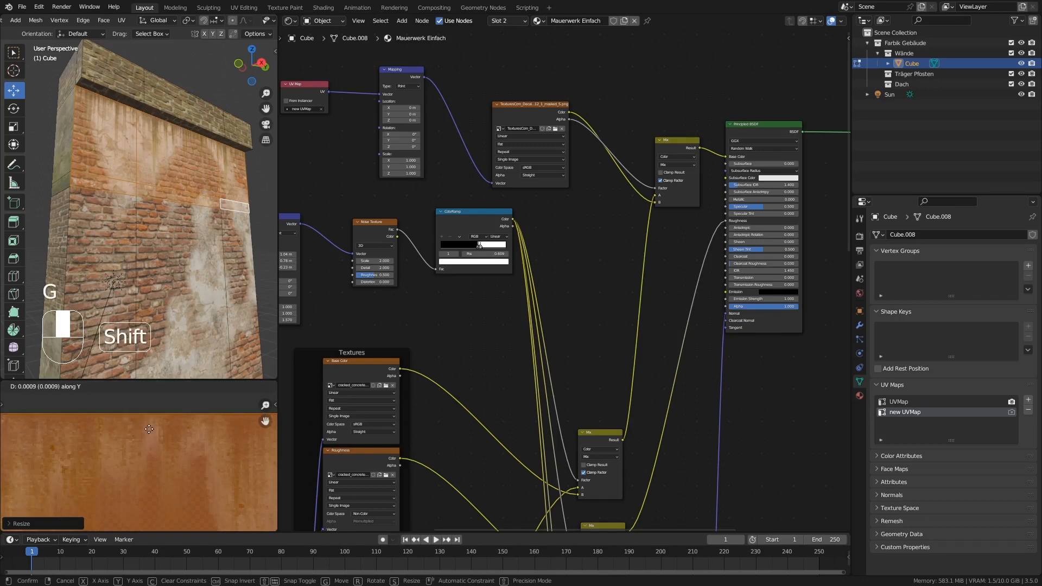
click(149, 429)
key(Tab)
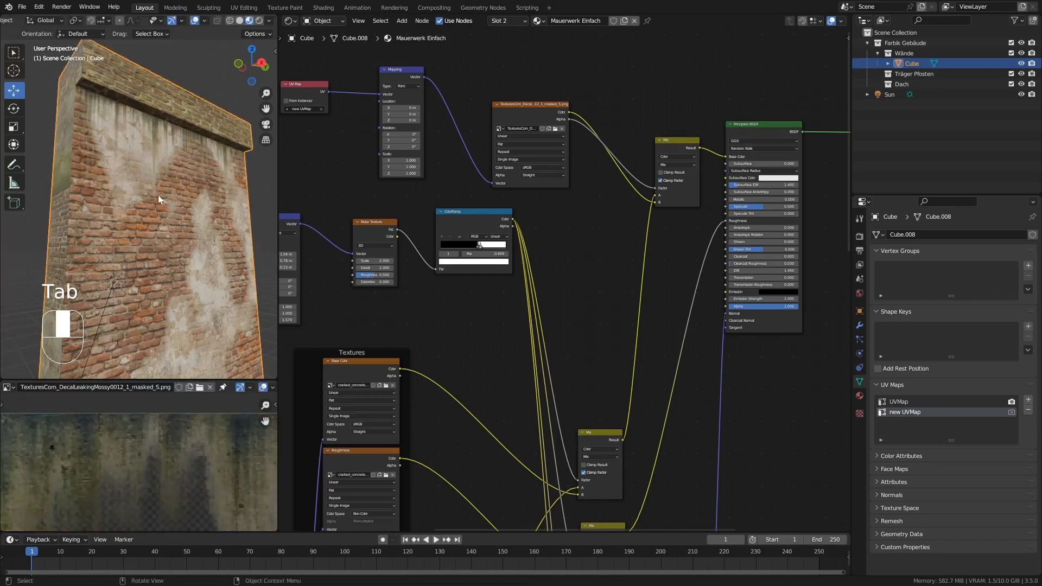
mouse_move(158, 195)
middle_down()
mouse_move(170, 193)
mouse_move(167, 178)
middle_up()
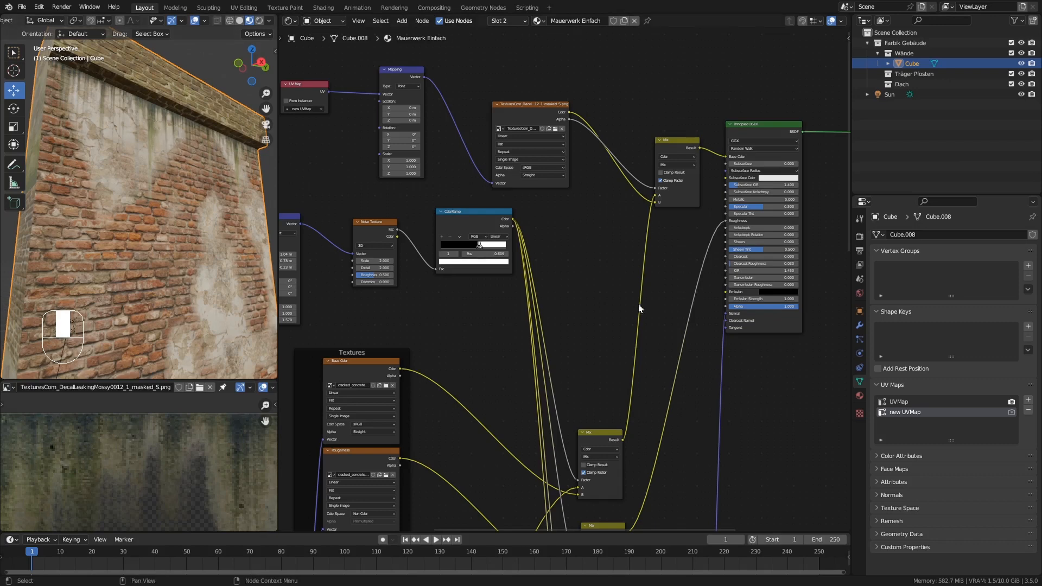
Move the Principled BSDF away from the Mix nodes and place the Normal Map node just below it to make room in the node tree.
middle_drag(624, 298, 548, 312)
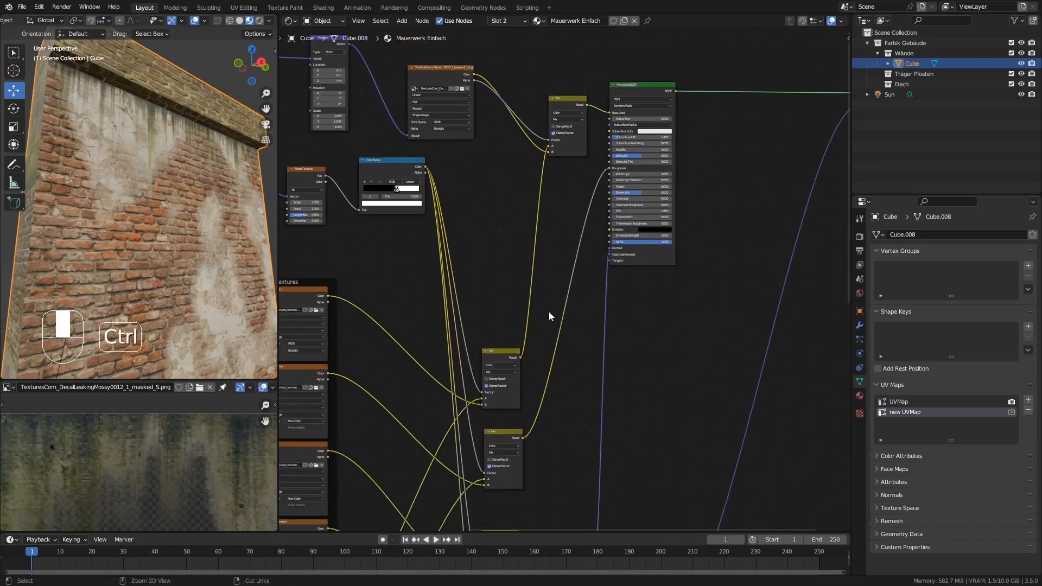
middle_drag(635, 348, 574, 348)
drag(591, 259, 666, 223)
ctrl+middle_drag(618, 361, 553, 480)
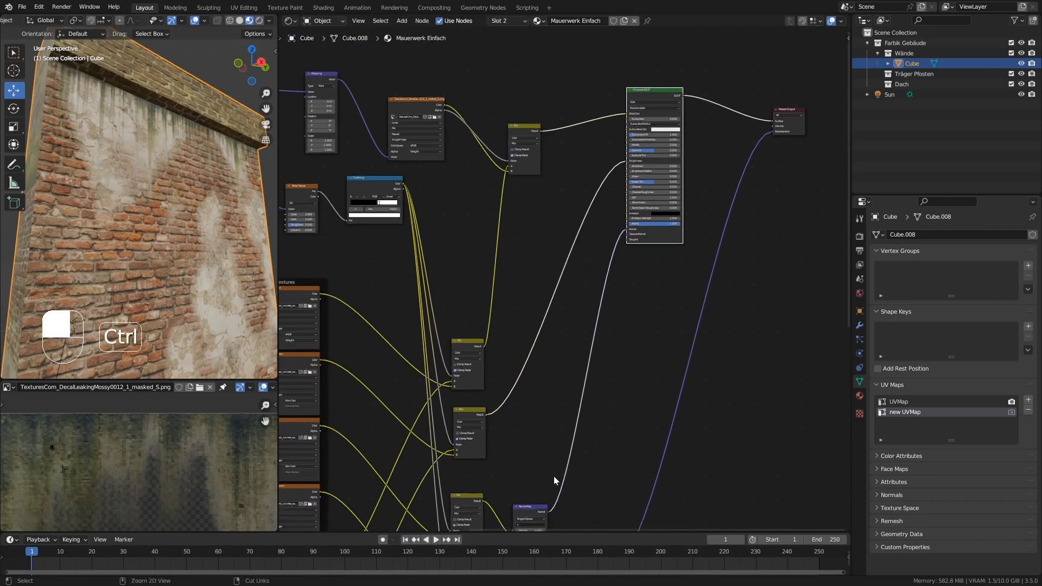
drag(533, 509, 591, 303)
middle_drag(623, 298, 621, 356)
scroll(620, 357, up, 1)
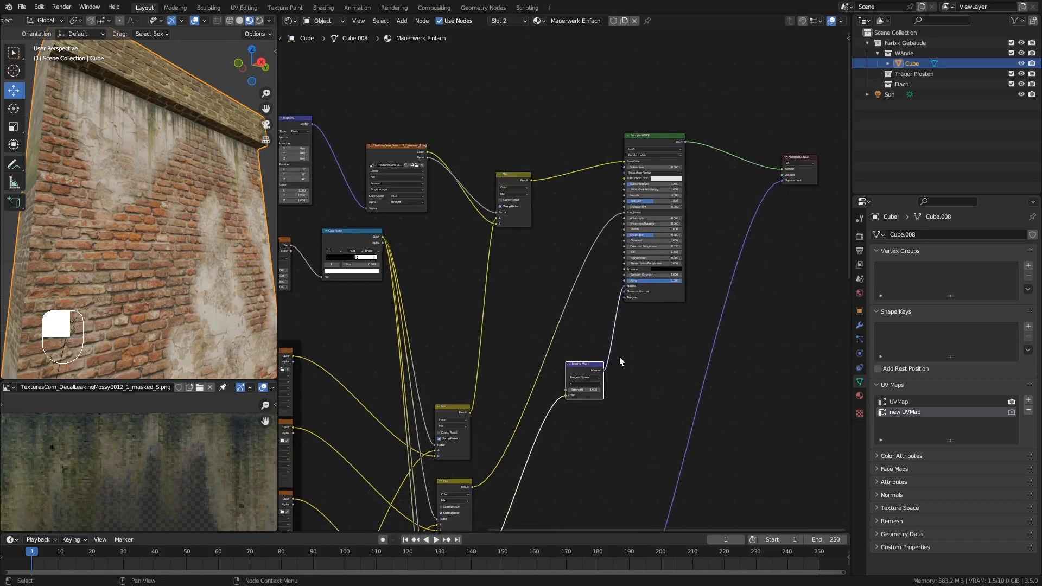
scroll(573, 367, up, 1)
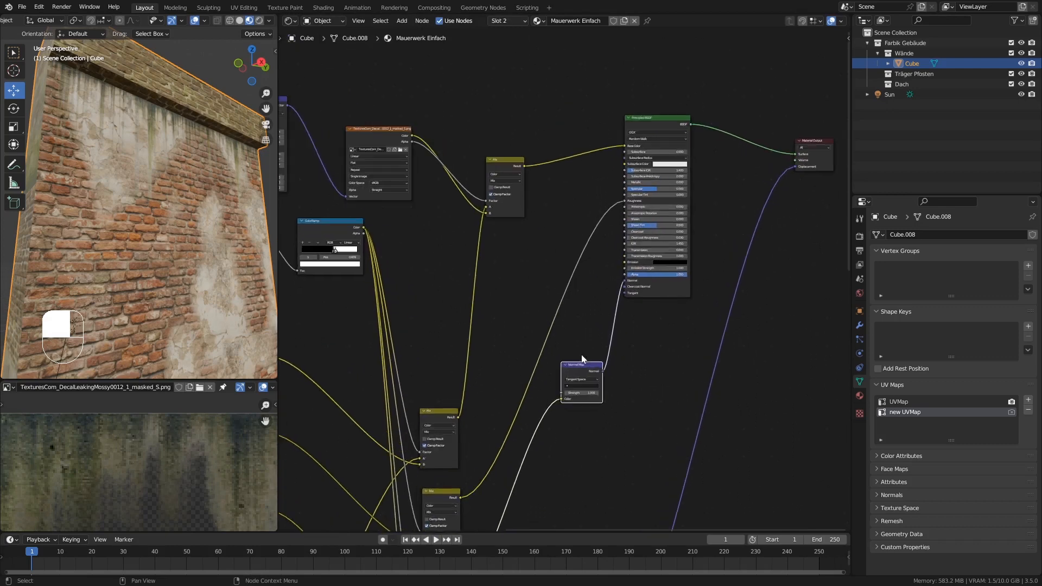
drag(578, 366, 607, 355)
Insert a copy of the decal Mix node before the Normal Map's Color input, feeding in the decal's Color and using its Alpha as Factor.
click(503, 161)
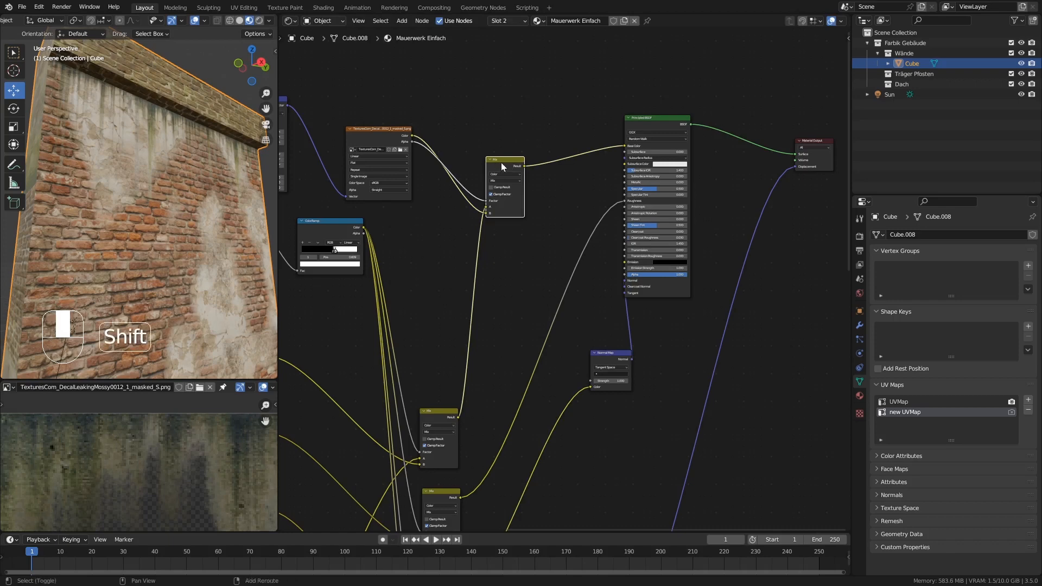
key(shift+d)
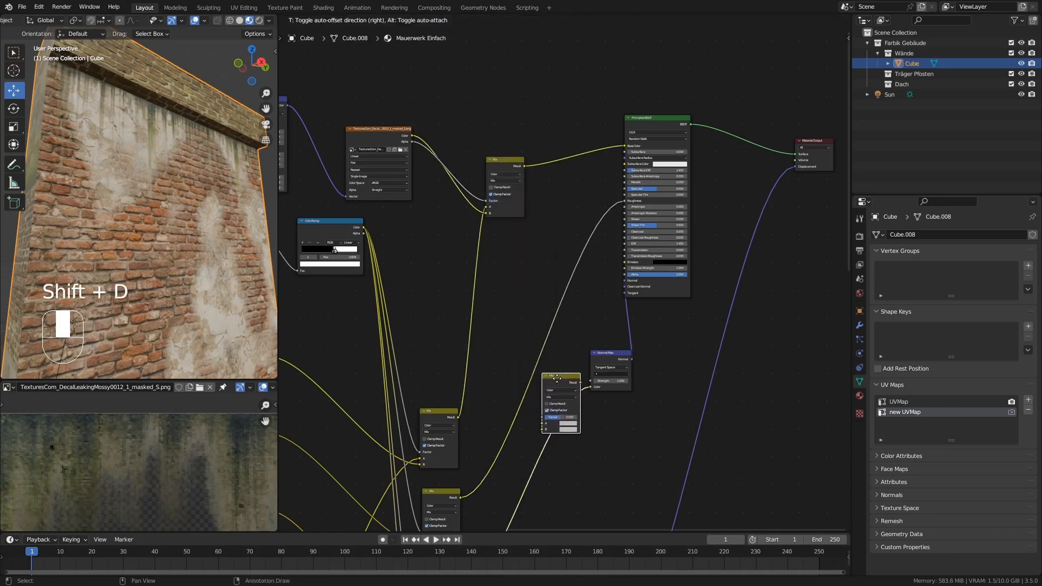
click(545, 376)
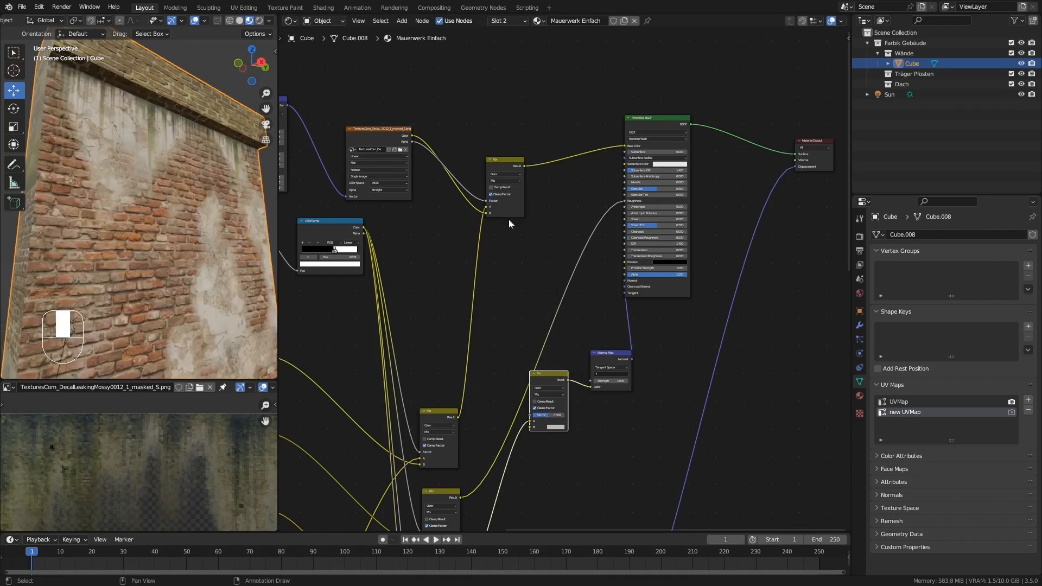
drag(412, 135, 529, 422)
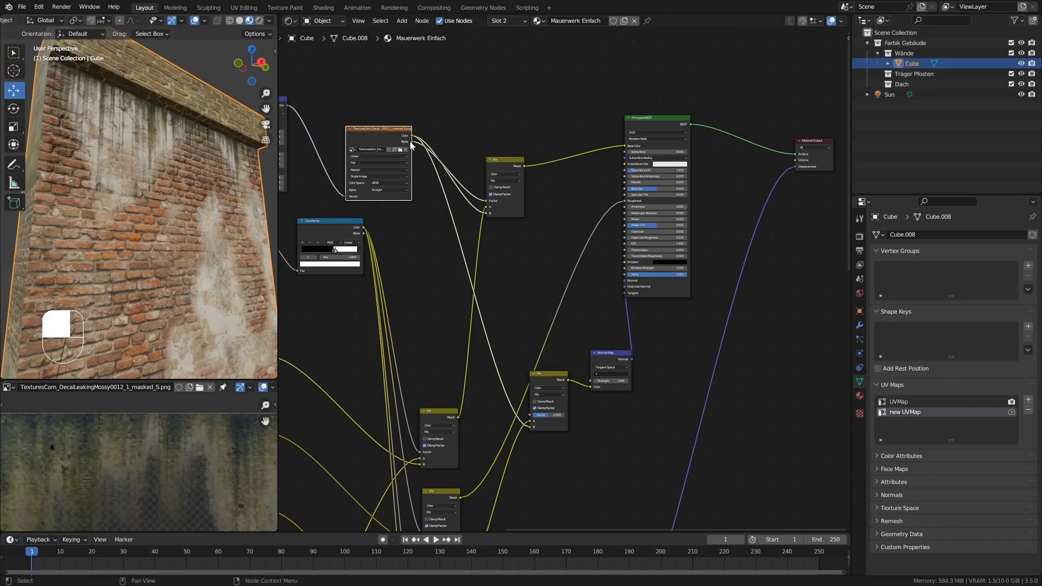
drag(411, 142, 531, 414)
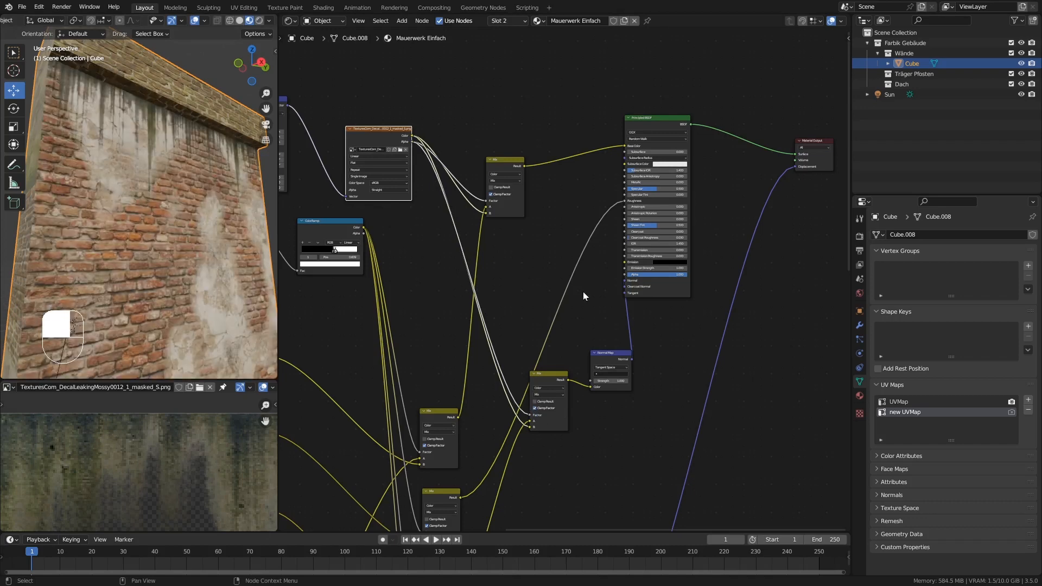
Try a Normal Map strength of 3, inspect the brick wall's relief, and reset the strength to 1.
middle_drag(173, 172, 140, 188)
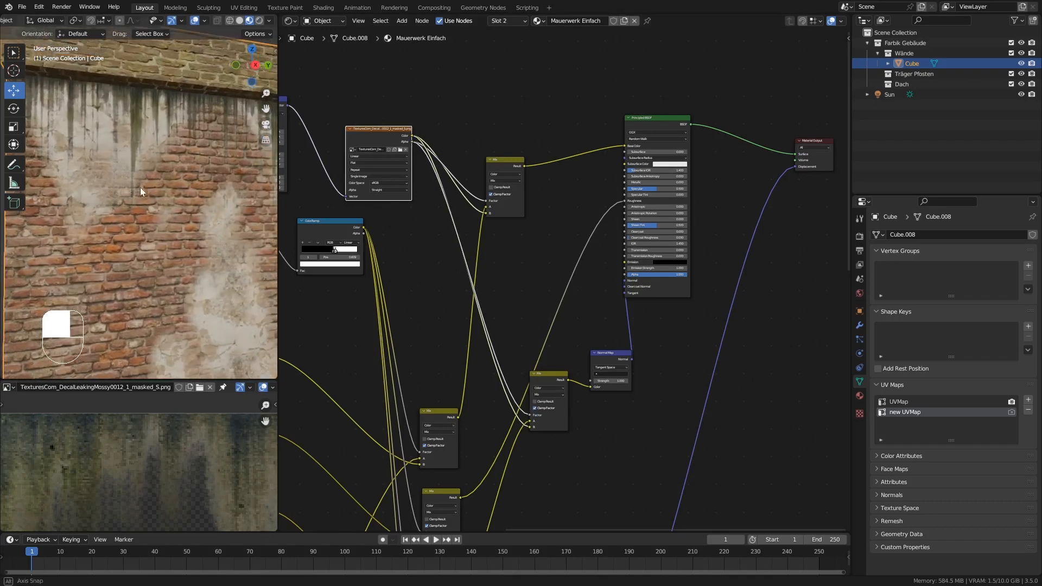
ctrl+middle_drag(630, 399, 611, 370)
click(611, 370)
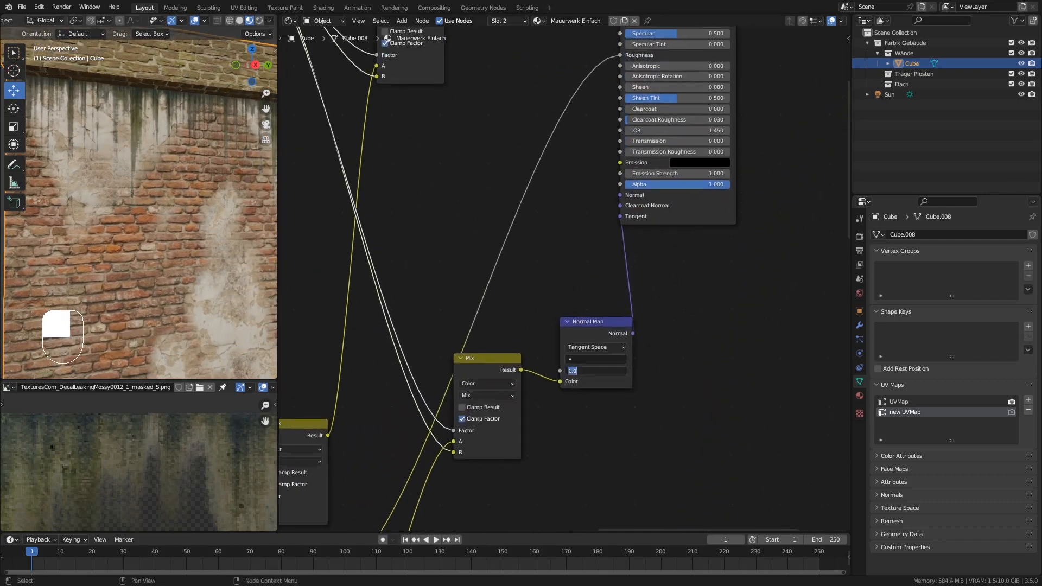
text(3)
key(Return)
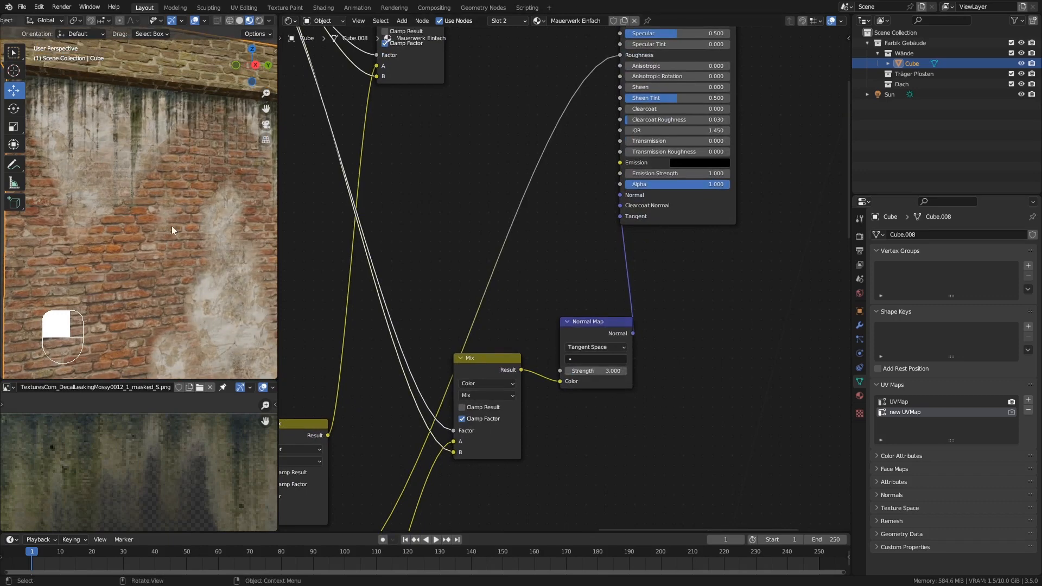
middle_drag(171, 226, 196, 211)
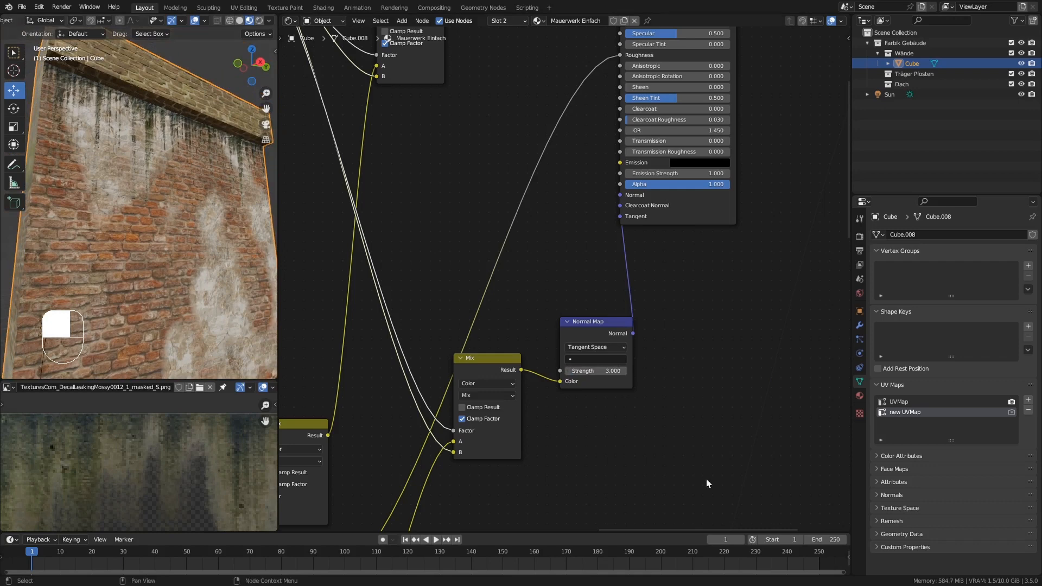
click(603, 370)
text(1)
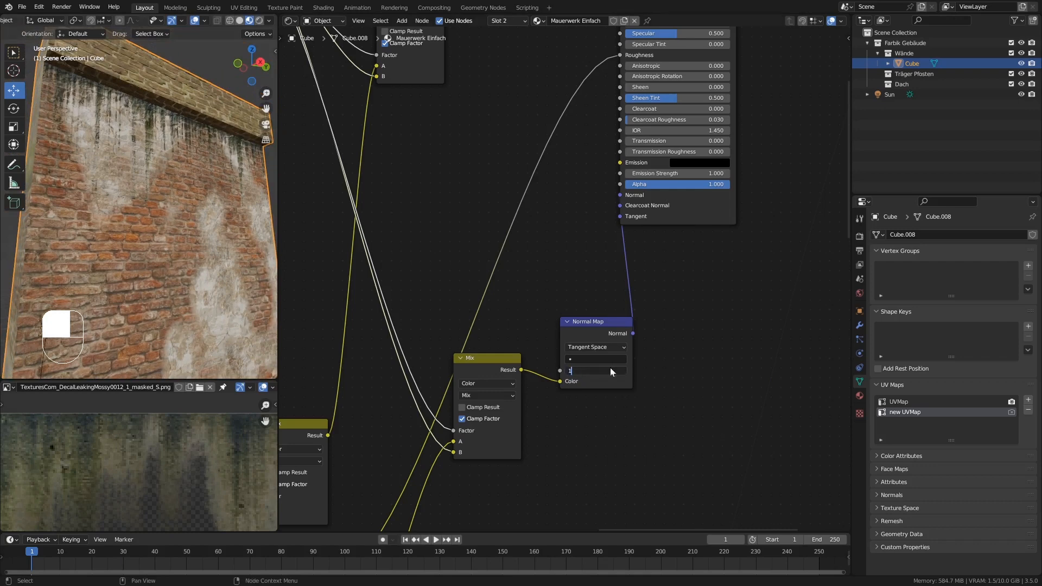
key(Return)
middle_drag(213, 186, 196, 130)
Spread the decal image texture node and the Mix node feeding Base Color apart to make room between them.
middle_drag(449, 126, 544, 340)
mouse_move(545, 279)
ctrl+middle_down()
mouse_move(552, 263)
mouse_move(536, 265)
ctrl+middle_up()
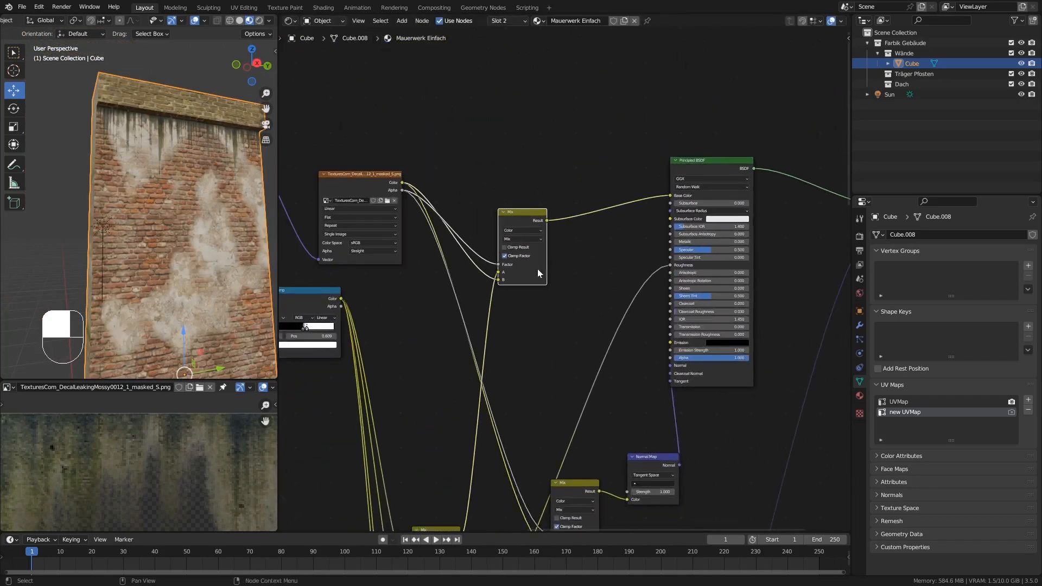
drag(535, 267, 592, 210)
ctrl+middle_drag(198, 143, 163, 131)
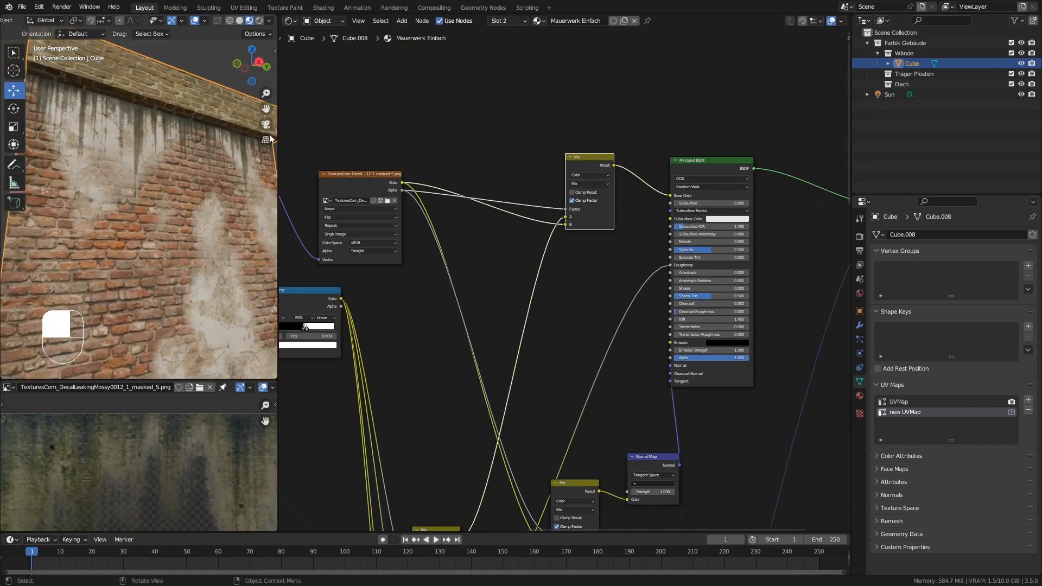
drag(351, 180, 310, 166)
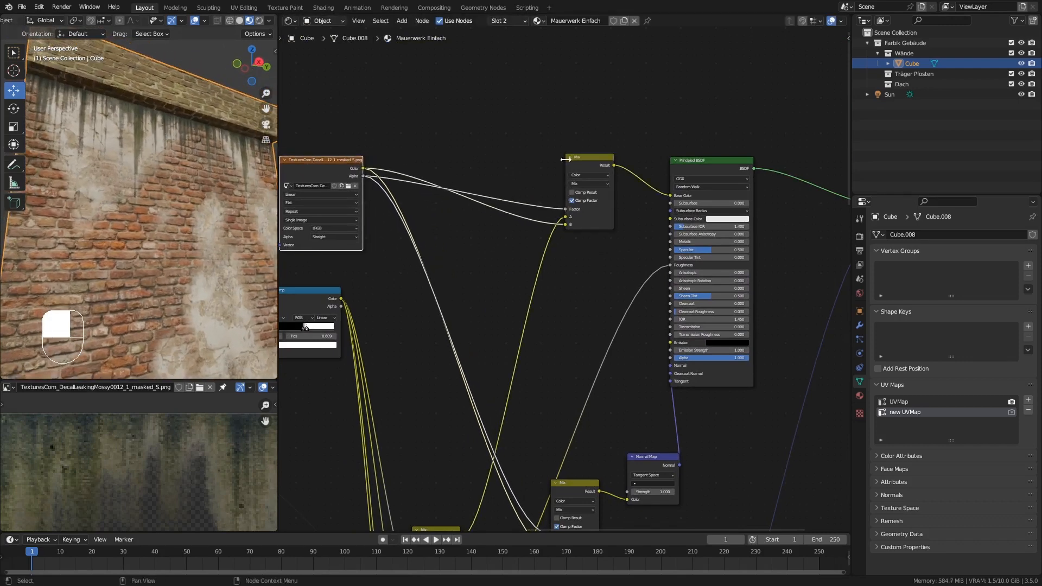
drag(578, 157, 599, 144)
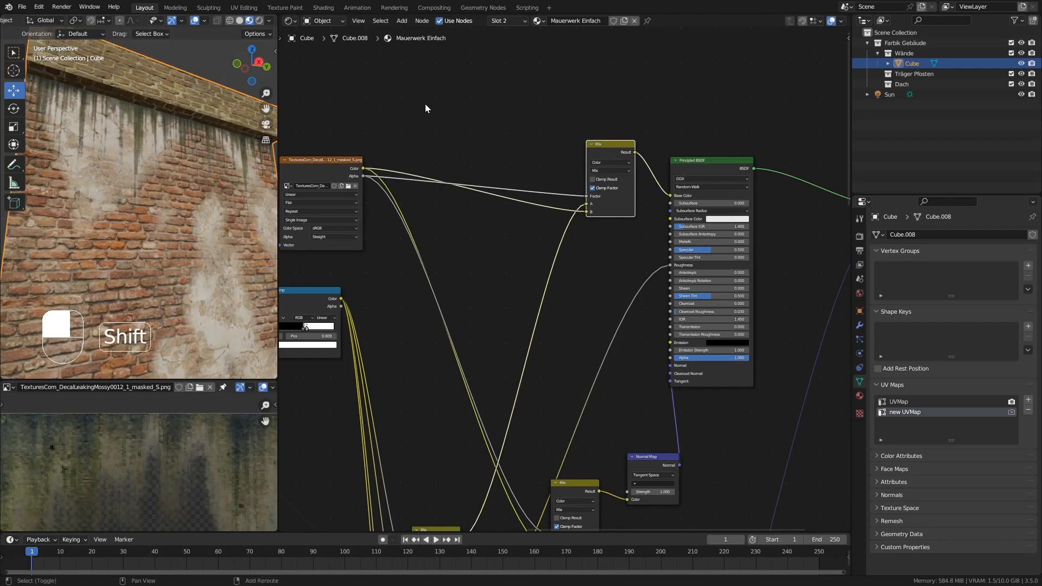
Insert a Hue Saturation Value node on the link from the decal's Color to the Base Color Mix node's B input.
key(shift+a)
mouse_move(392, 145)
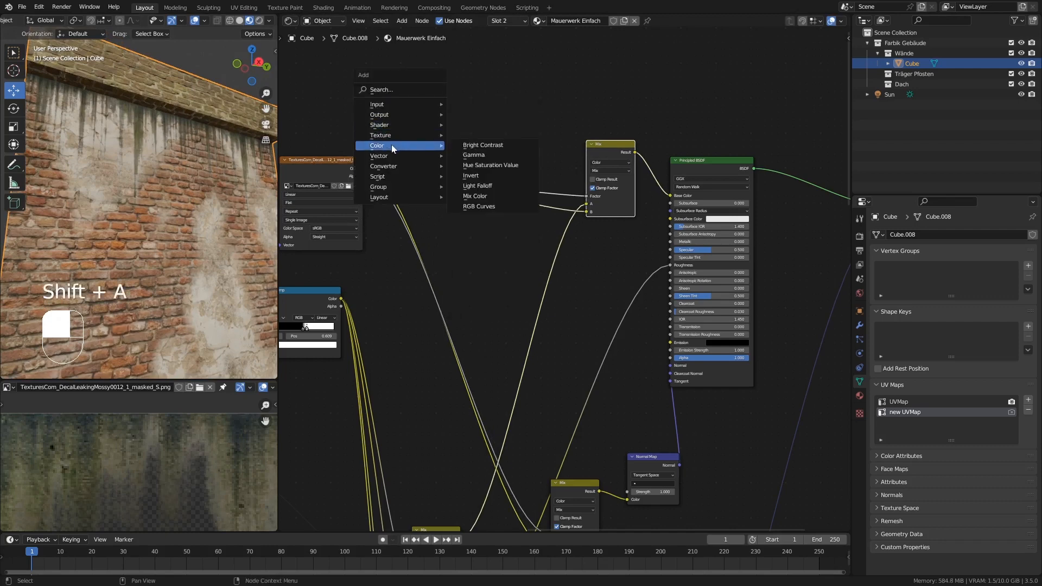
click(493, 166)
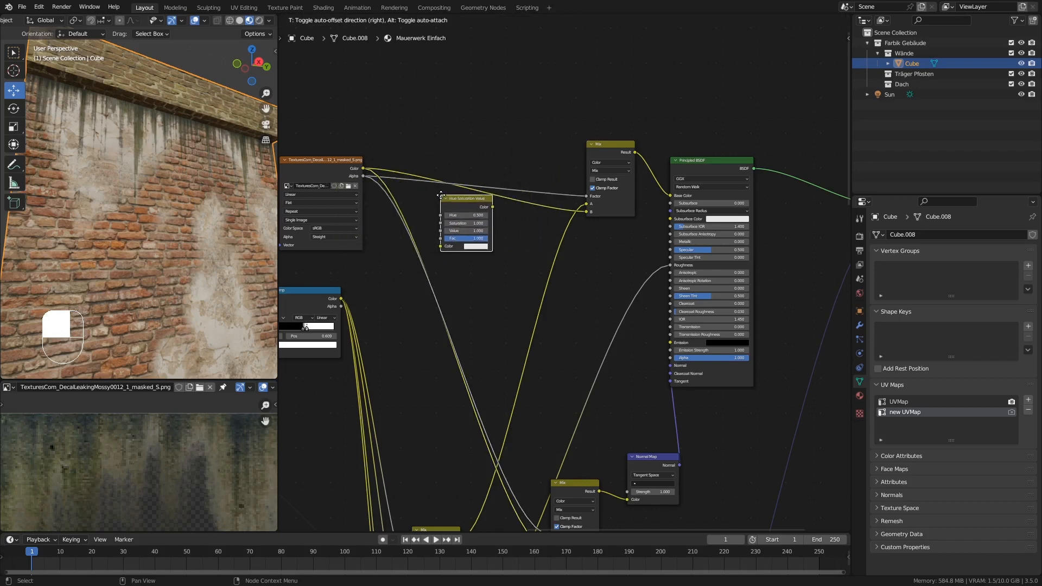
click(469, 200)
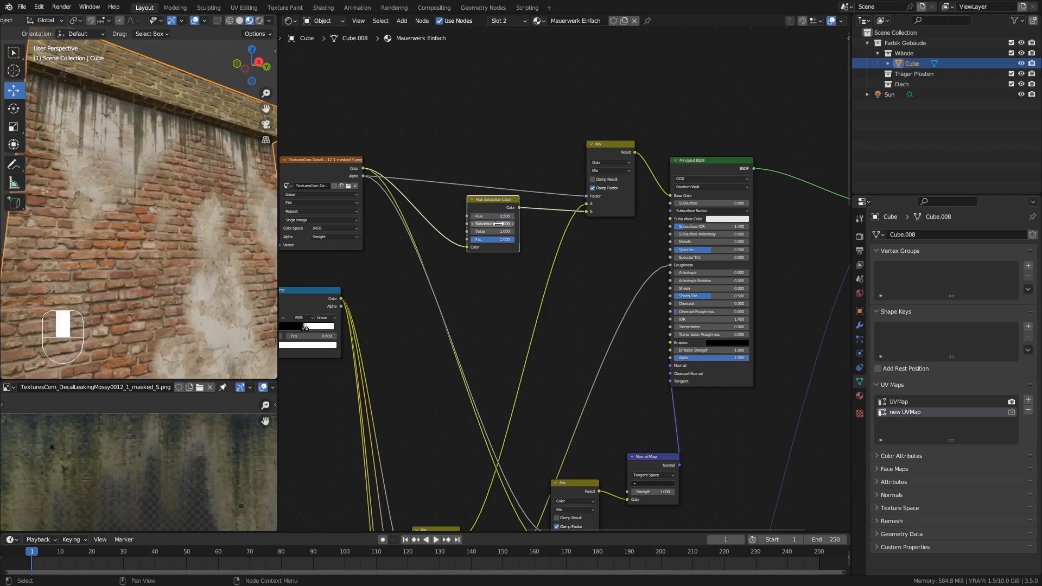
Raise the decal's Hue Saturation Value node to Saturation 1.6 and Value 1.5, and check the moss color on the wall.
ctrl+middle_drag(495, 224, 662, 222)
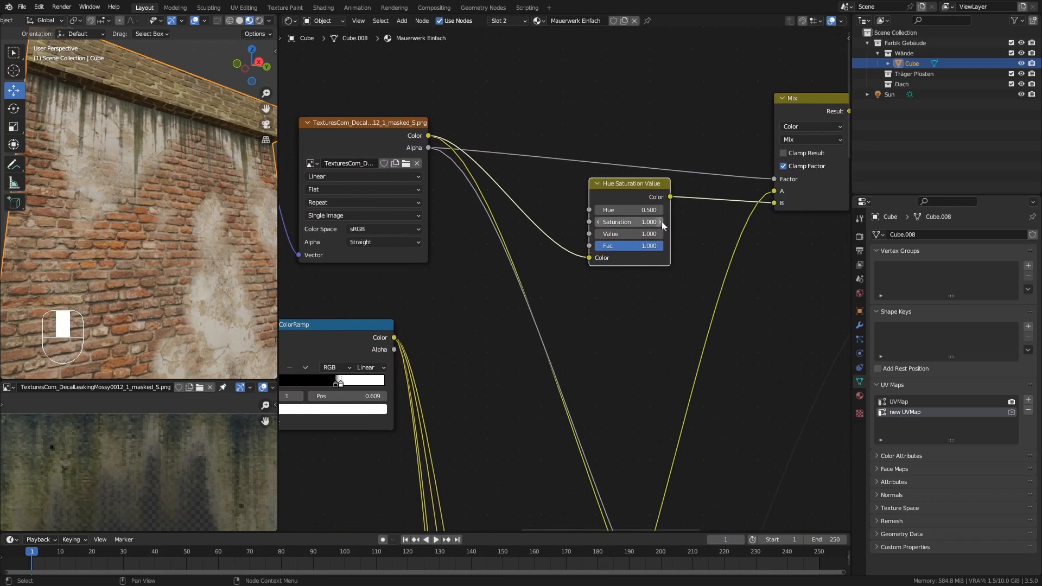
click(662, 221)
click(662, 222)
click(662, 221)
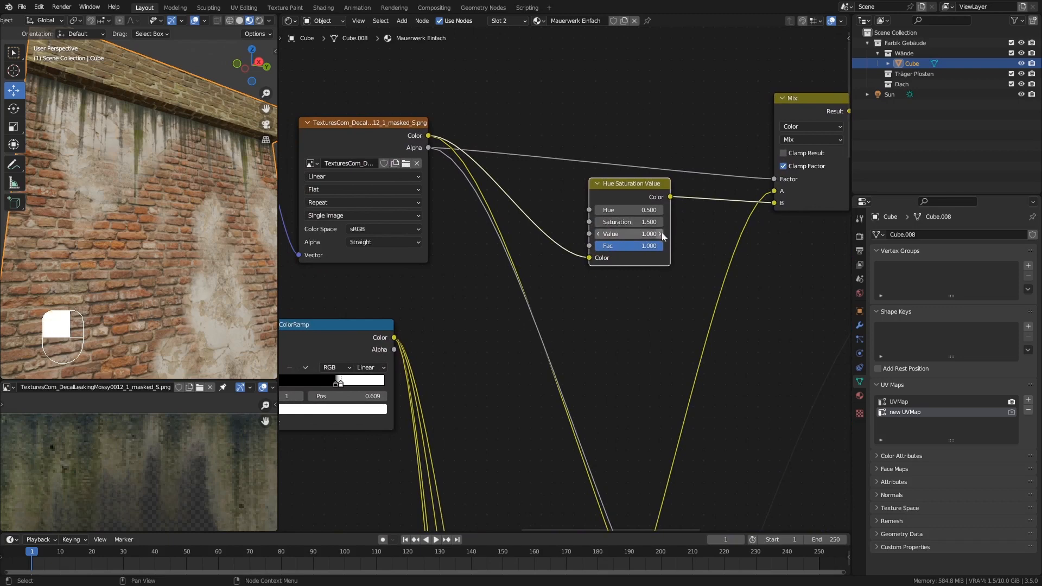
click(662, 233)
click(662, 233)
click(662, 233)
click(662, 233)
click(662, 234)
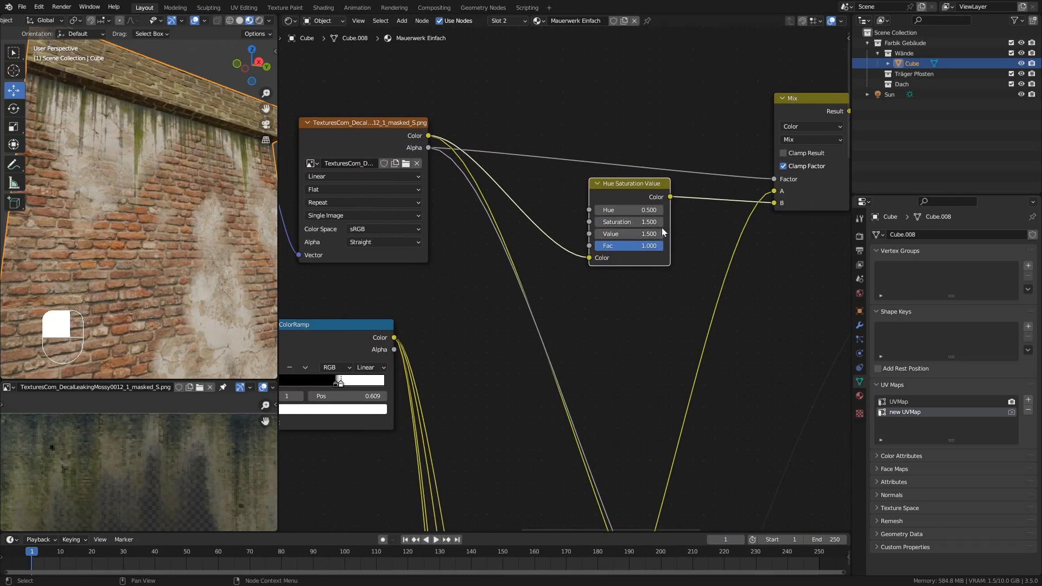
click(660, 222)
click(661, 233)
click(597, 234)
middle_drag(38, 209, 171, 249)
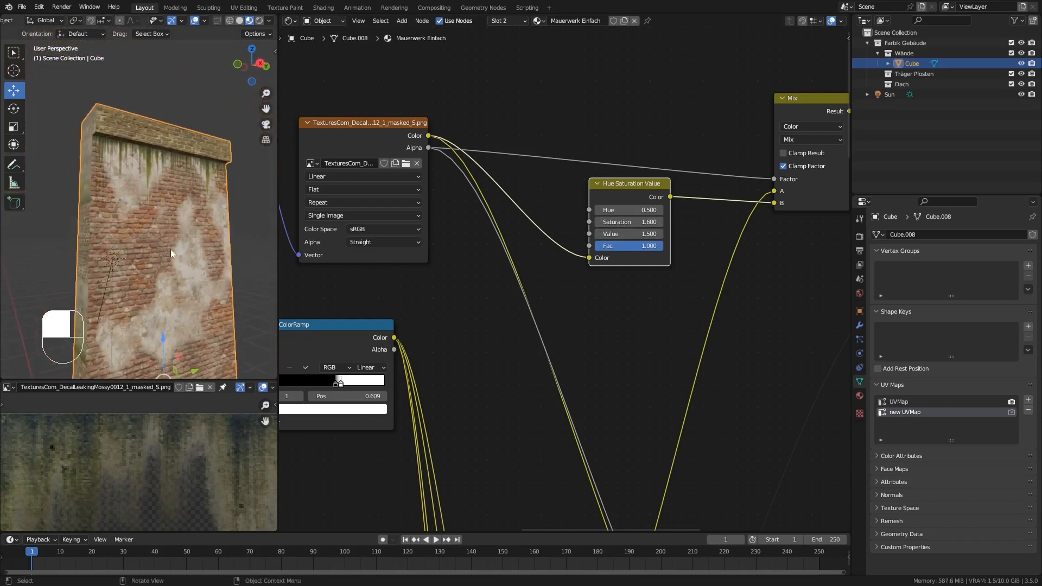
Lower the decal's Saturation to 1.4 and Value to 1.2, and inspect the whole wall piece.
click(598, 222)
click(599, 222)
click(599, 234)
click(599, 234)
click(599, 234)
middle_drag(258, 203, 179, 245)
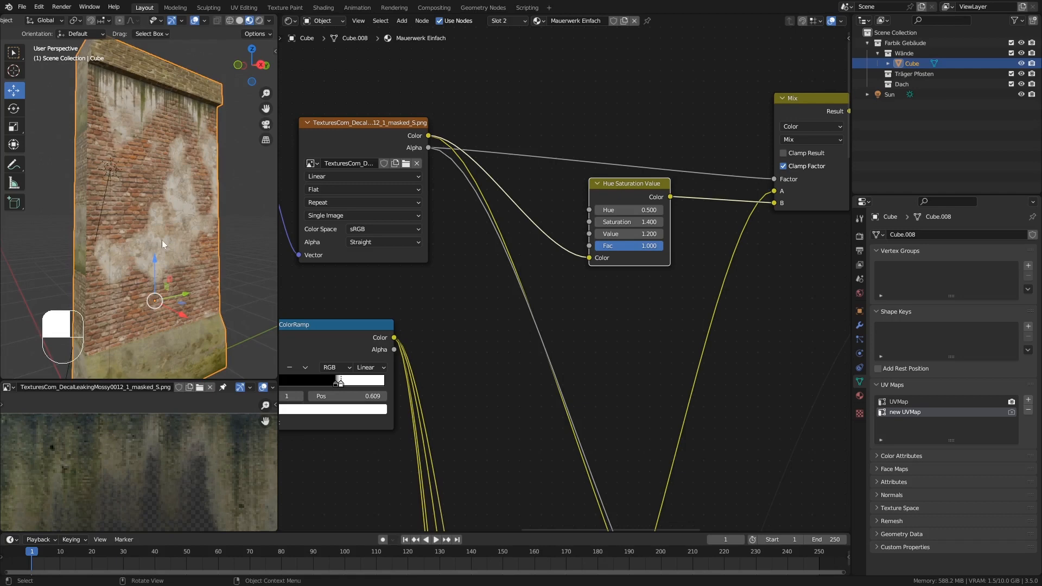
middle_drag(162, 243, 164, 240)
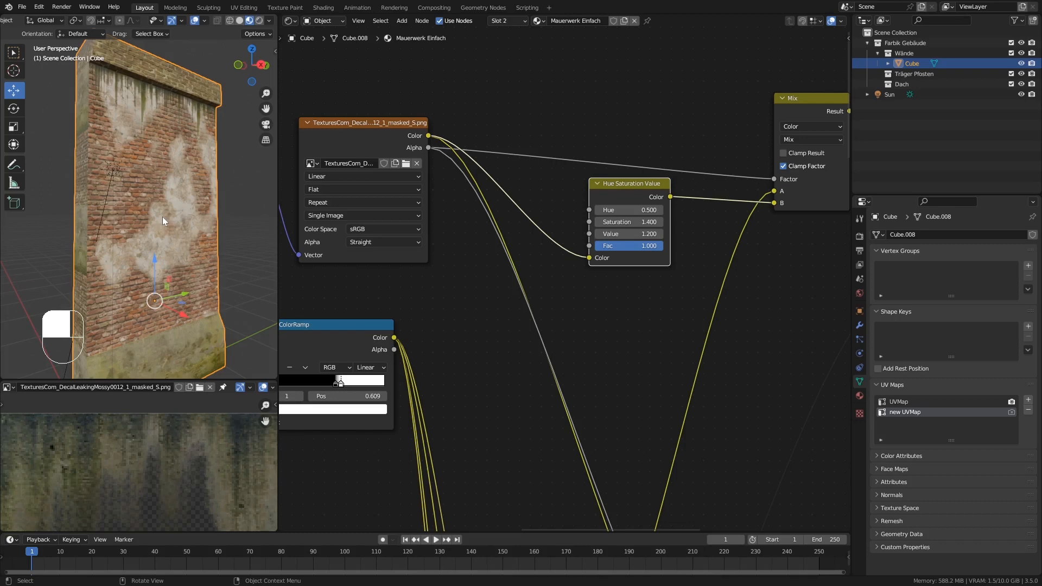
mouse_move(163, 221)
middle_down()
mouse_move(172, 248)
mouse_move(143, 249)
mouse_move(153, 233)
mouse_move(182, 252)
mouse_move(155, 242)
mouse_move(126, 248)
mouse_move(178, 249)
mouse_move(168, 213)
middle_up()
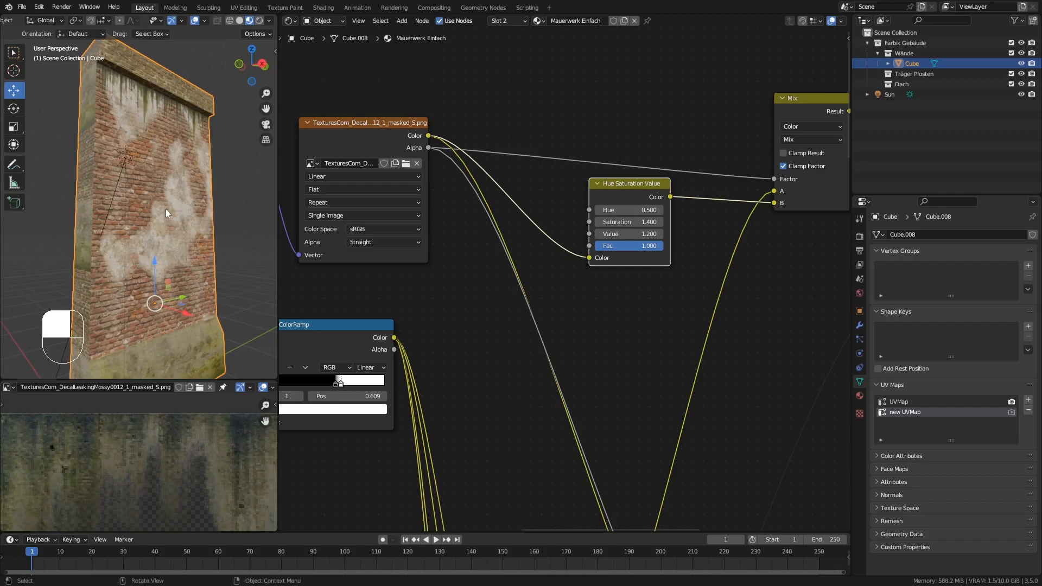